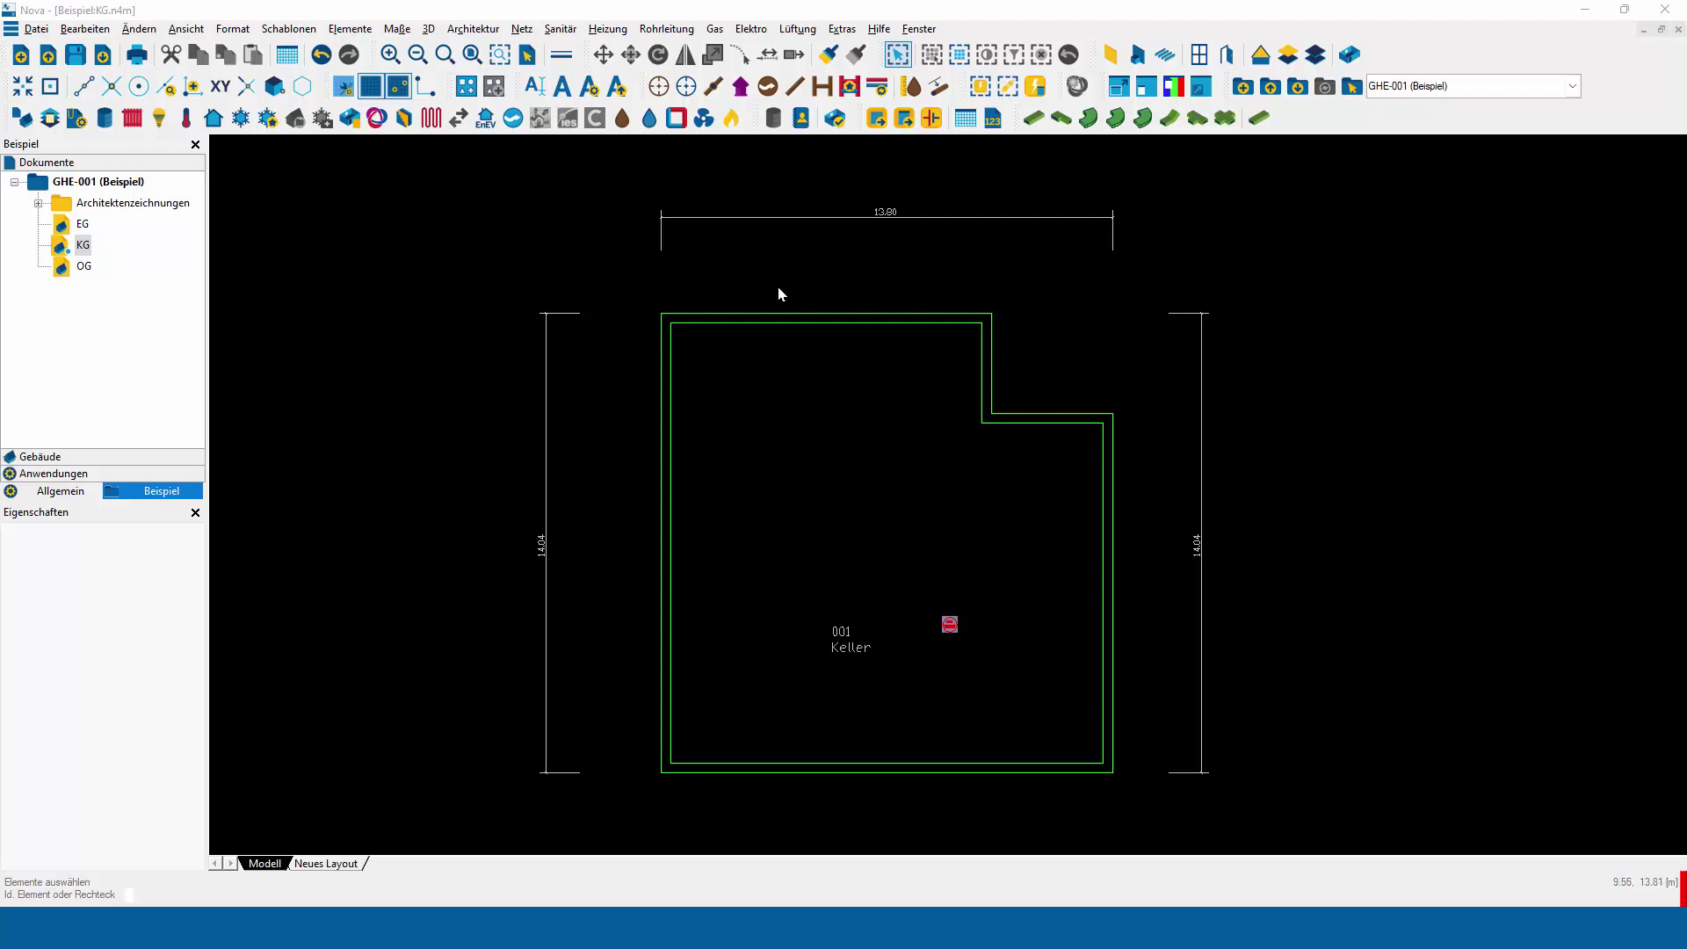
Open the Architektur menu to browse the Durchbruchsplanung opening-planning commands.
left_click(473, 32)
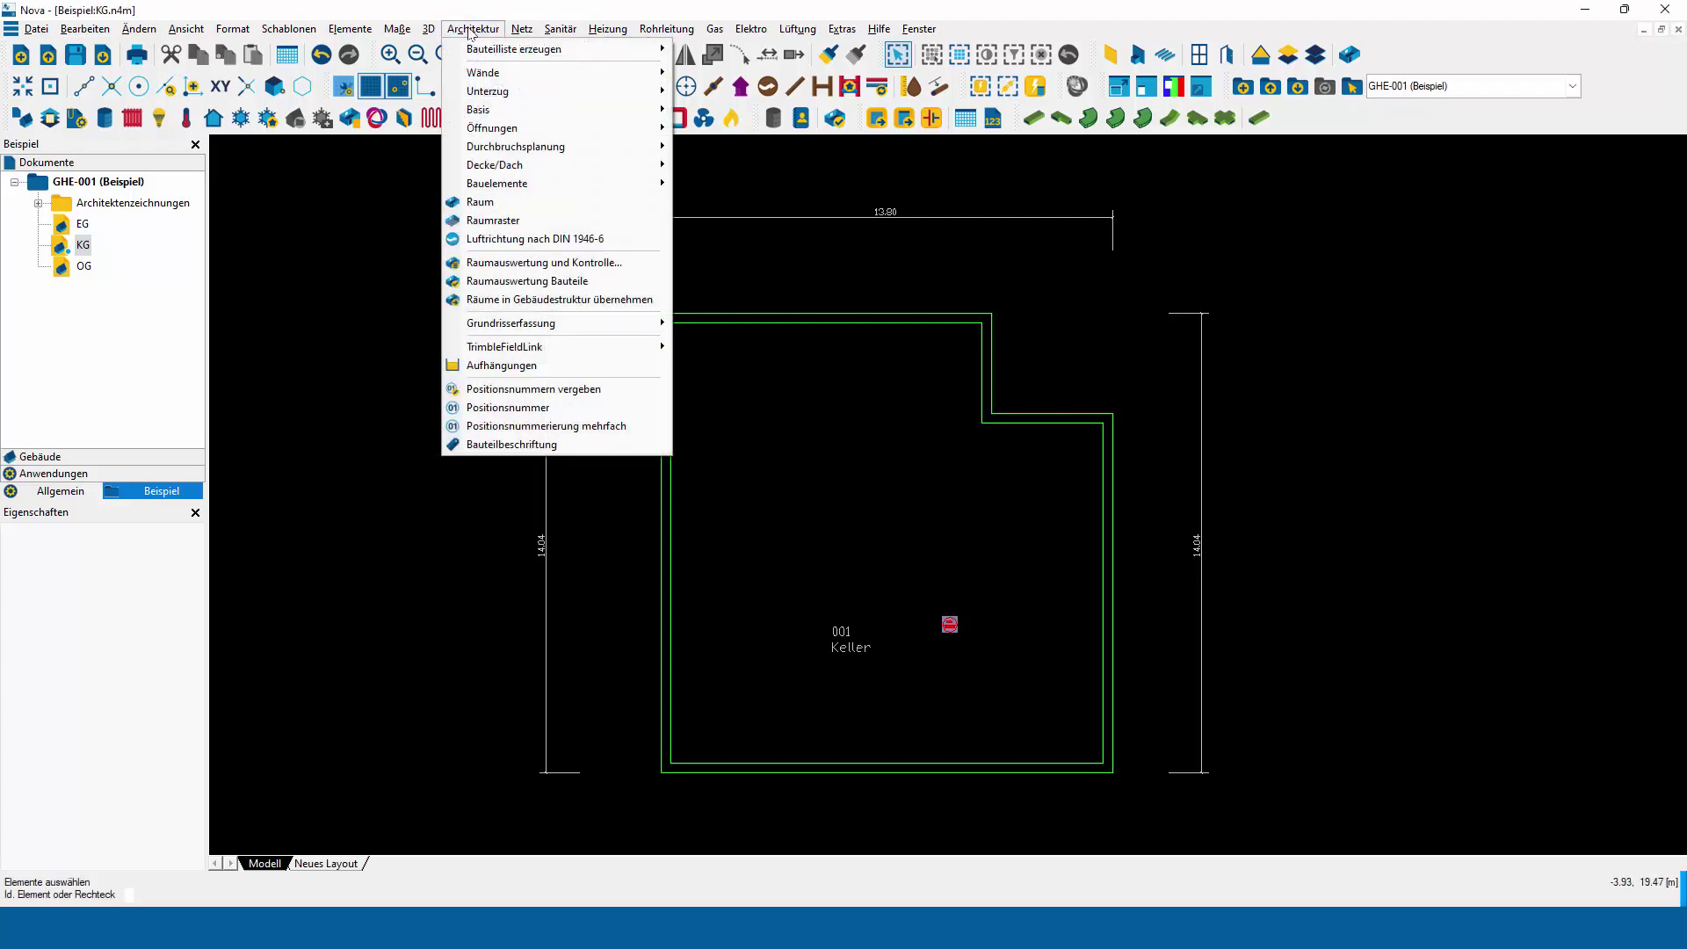
mouse_move(515, 145)
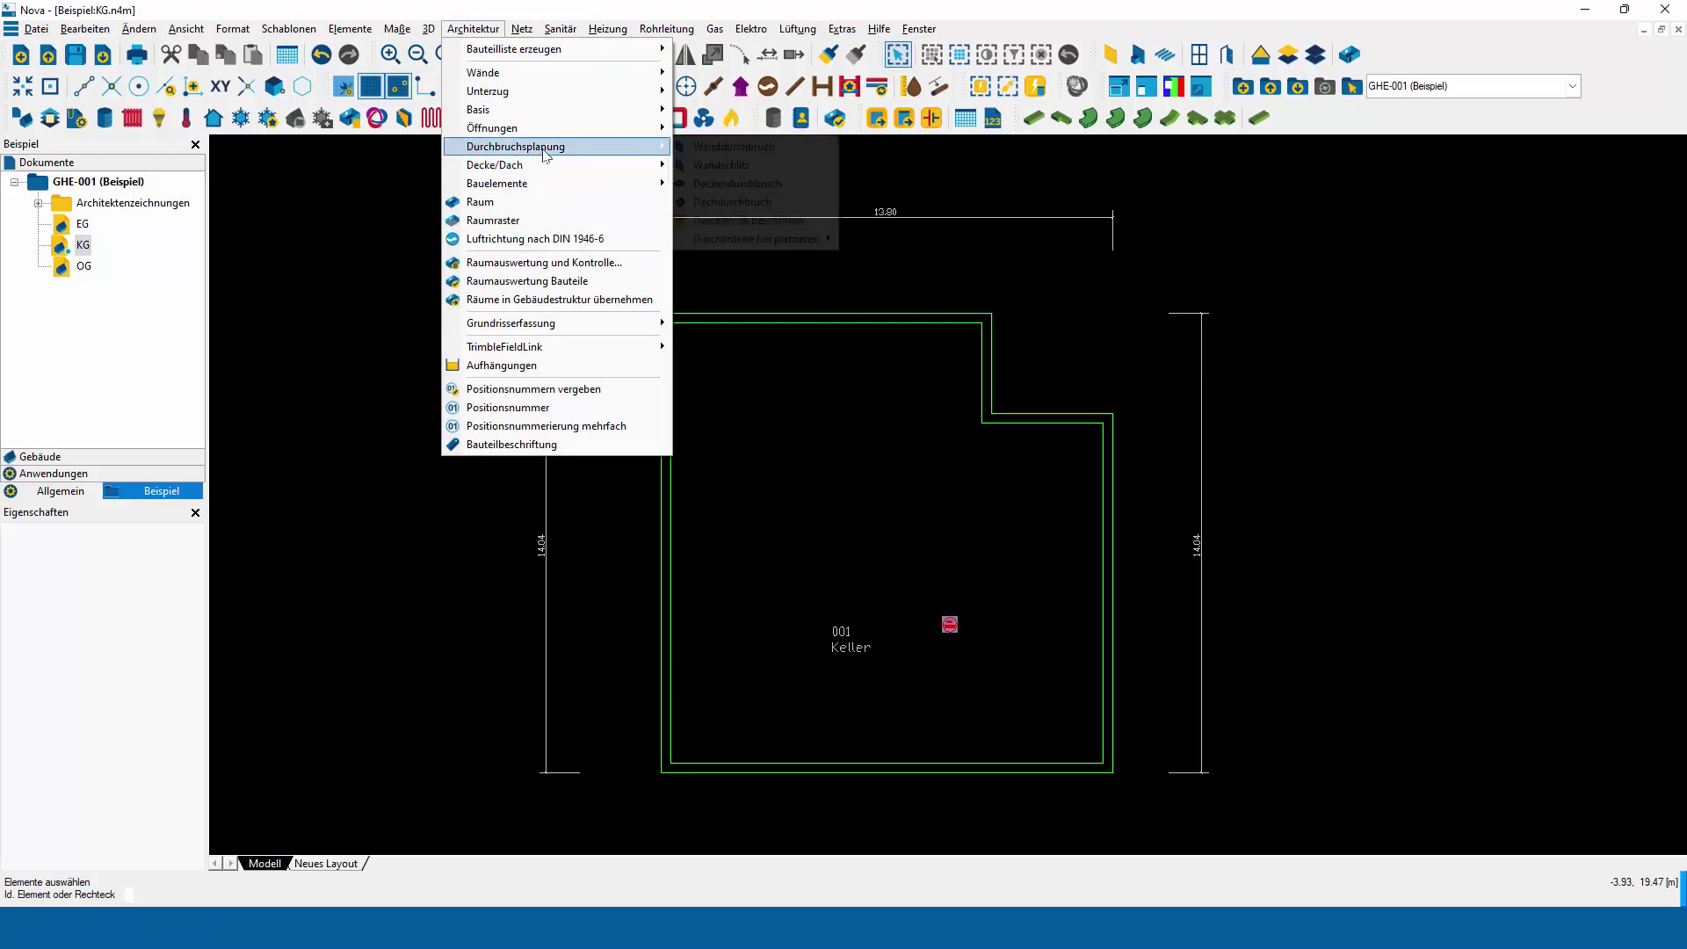
Show the Architektur > Durchbruchsplanung toolbar and dock it in the third toolbar row.
right_click(1349, 132)
mouse_move(1396, 156)
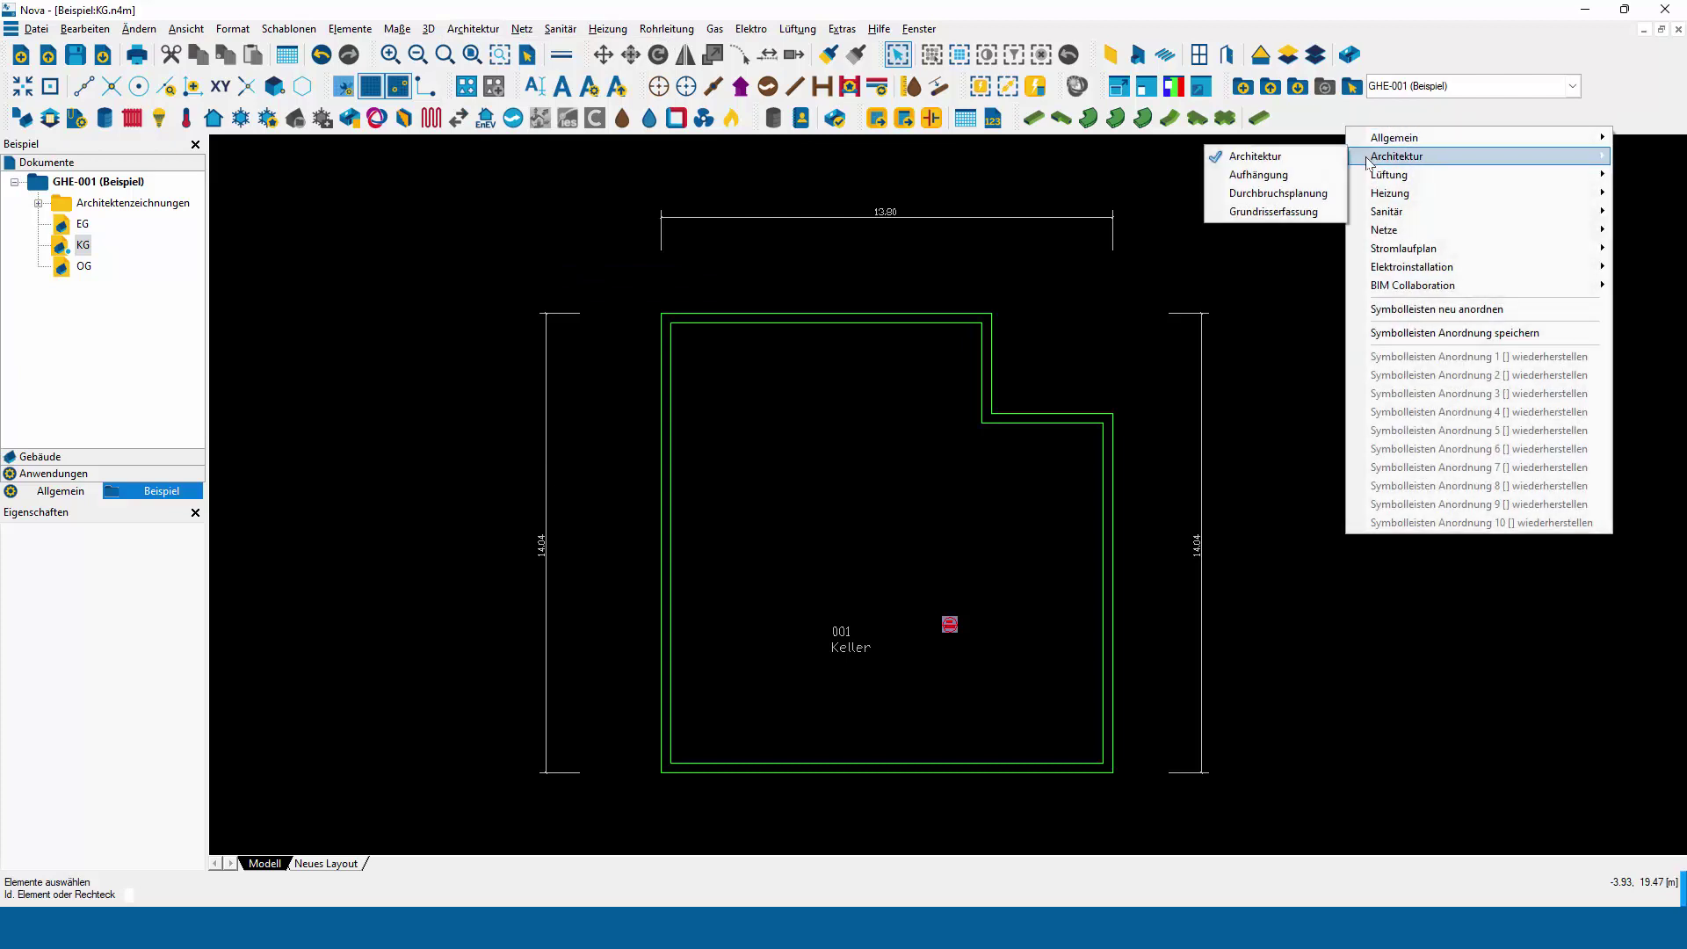
left_click(1283, 192)
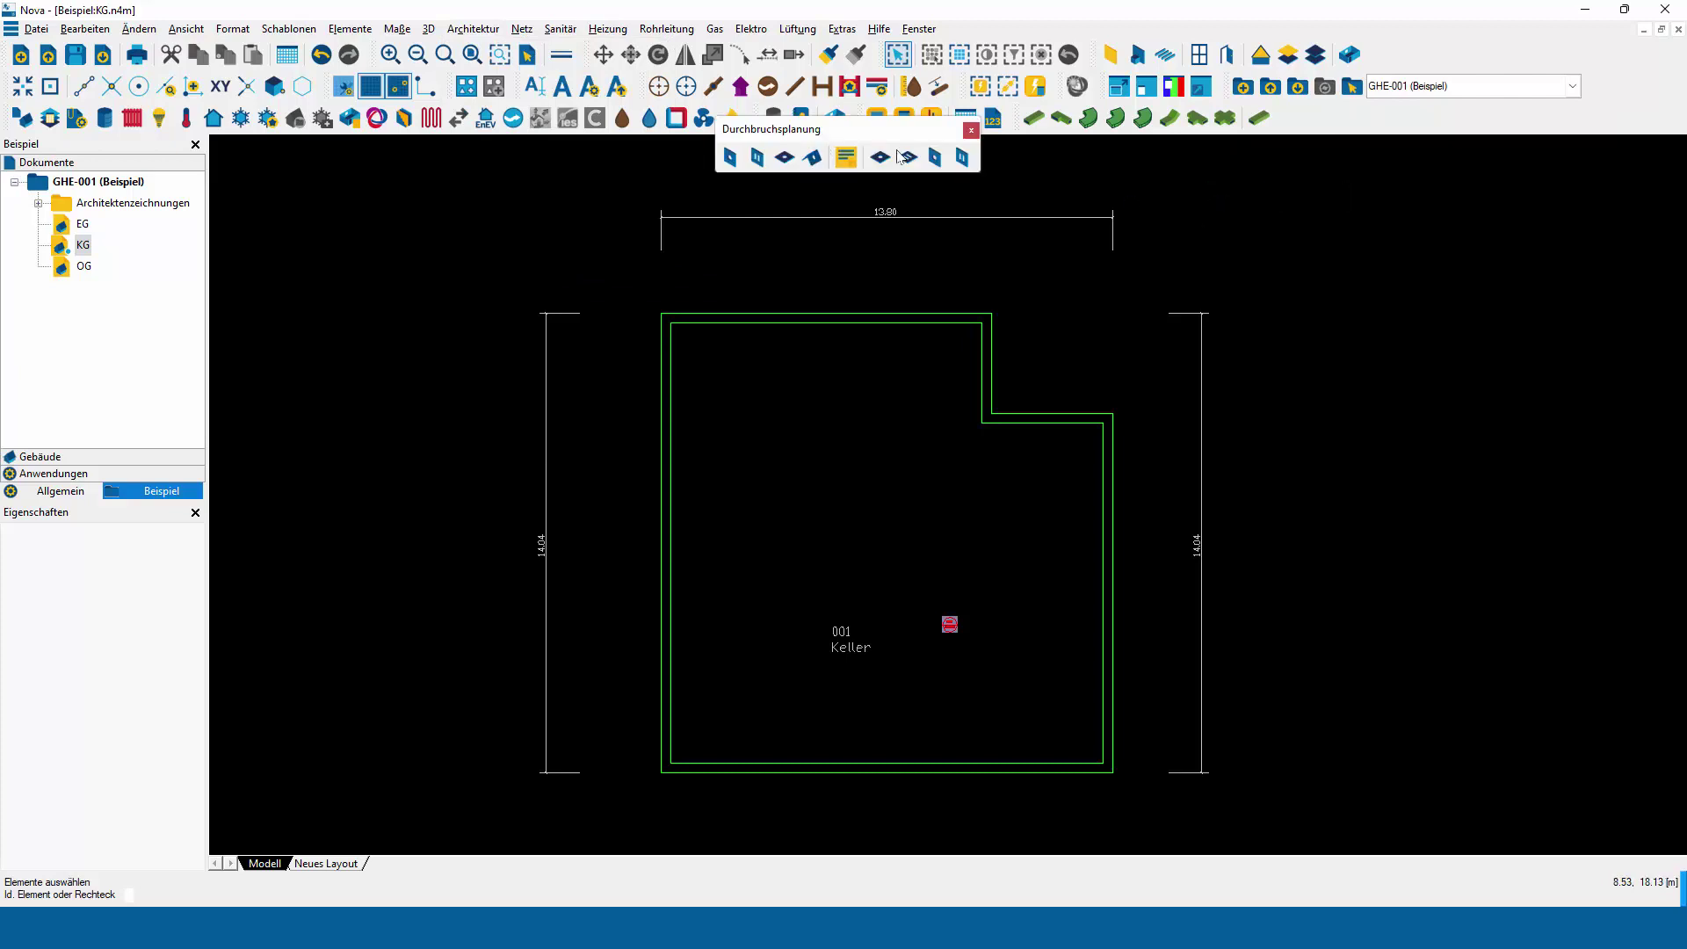
left_click_drag(879, 131, 879, 119)
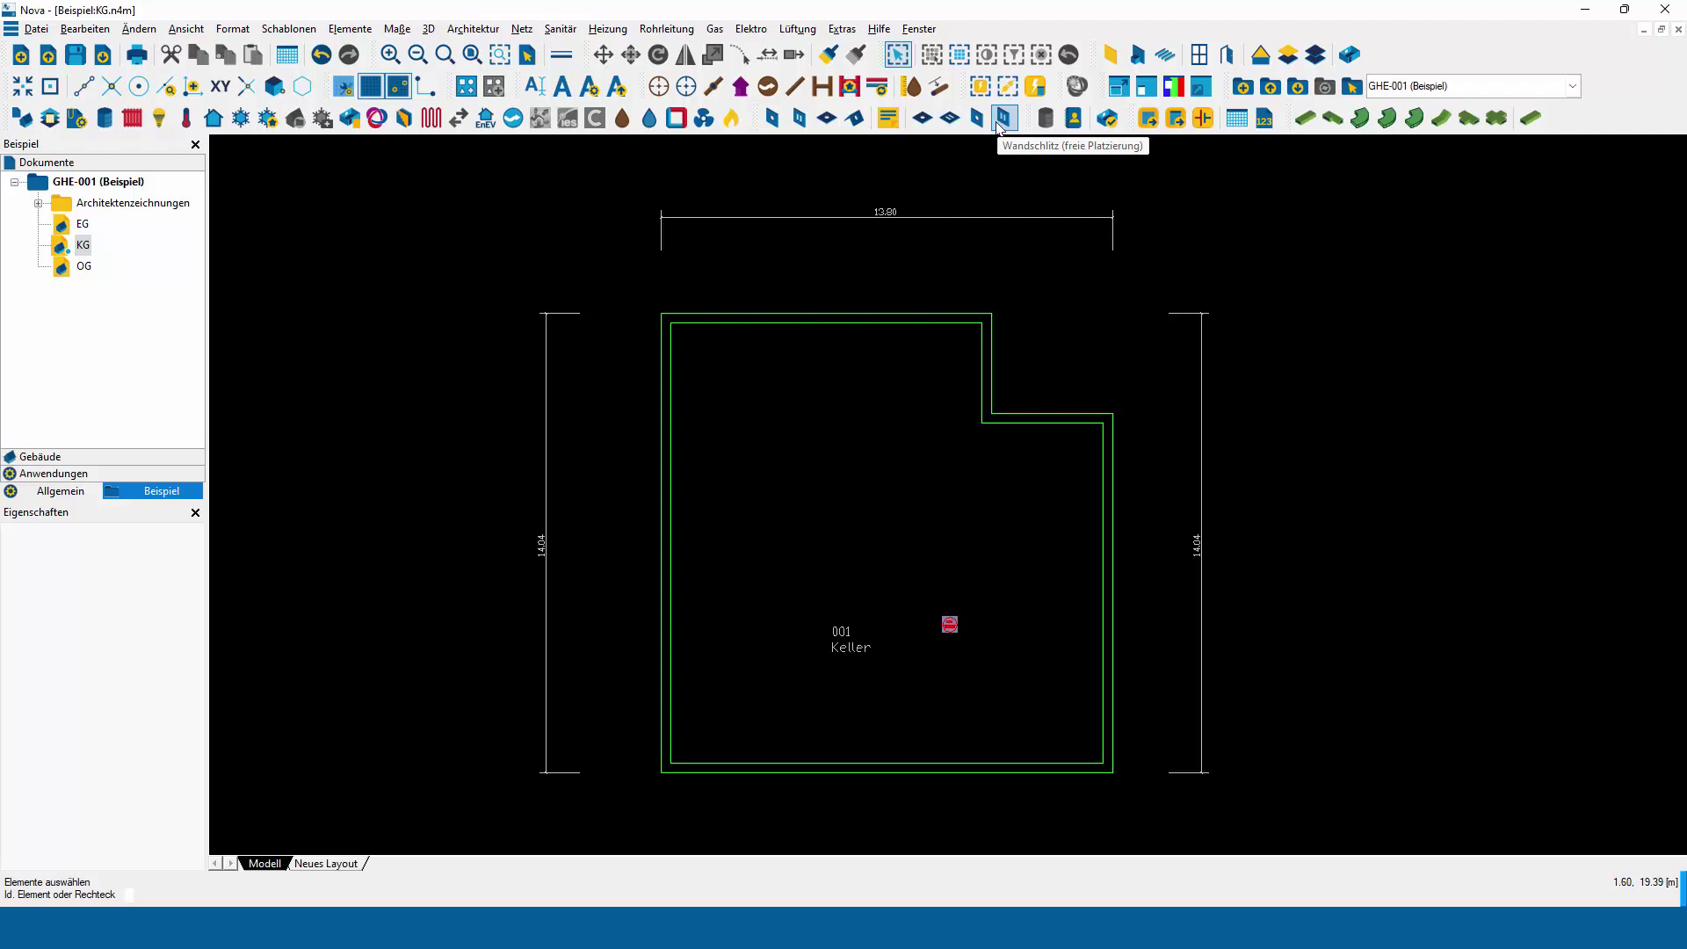
left_click(923, 120)
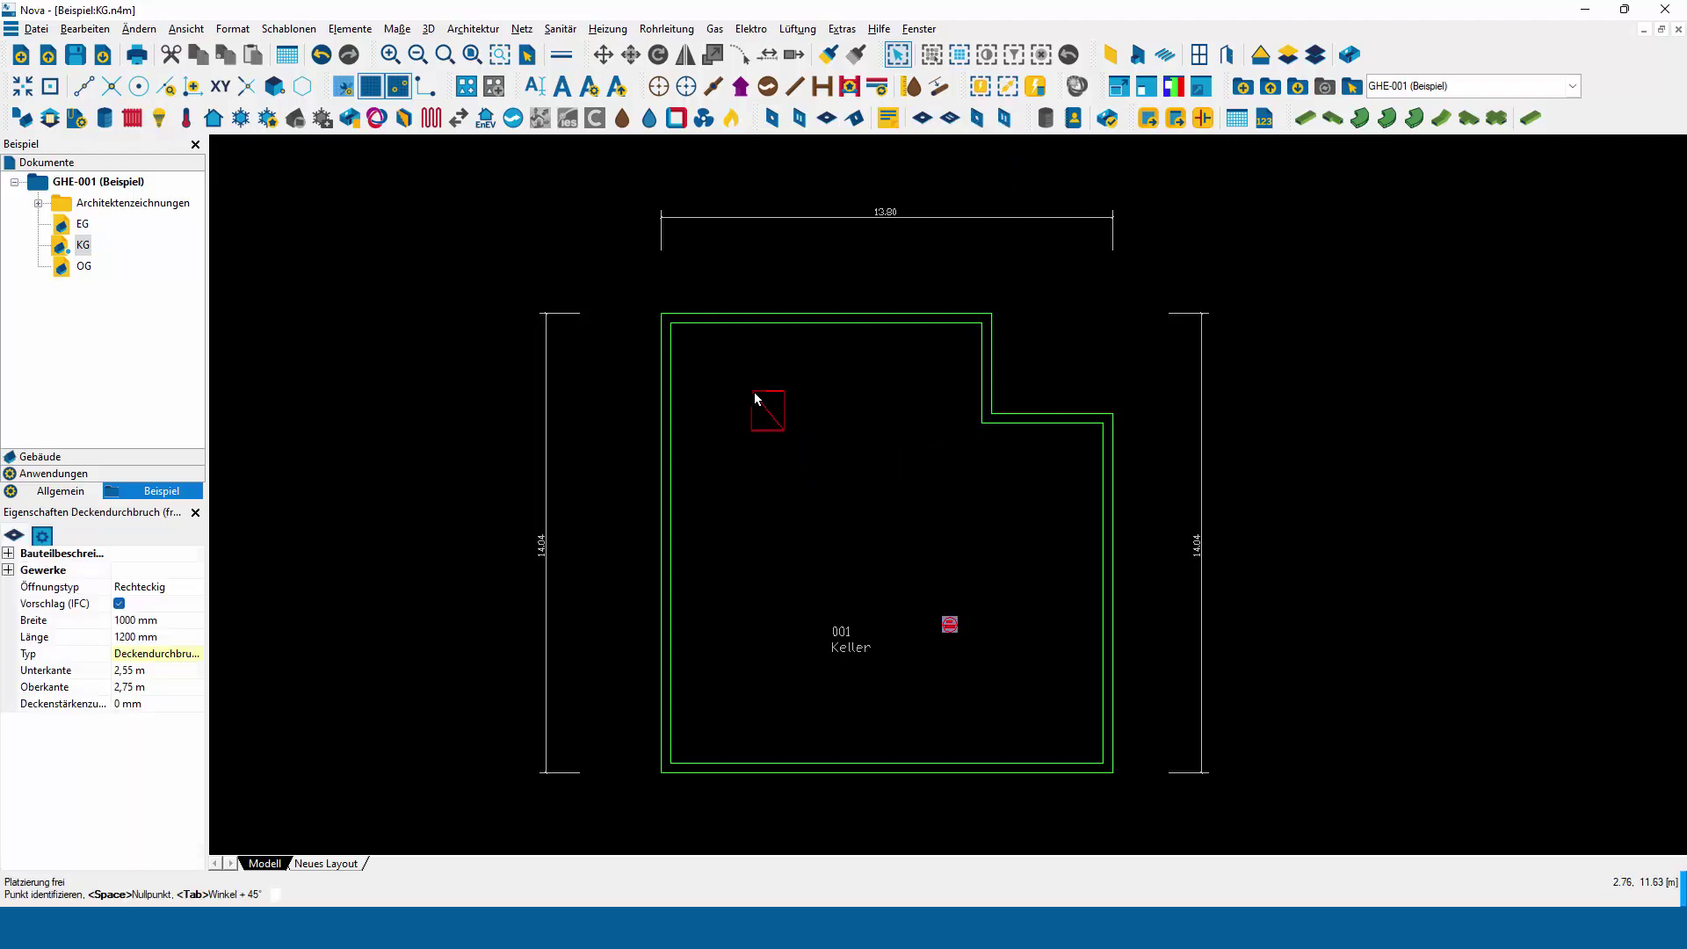
left_click(754, 392)
key("Escape")
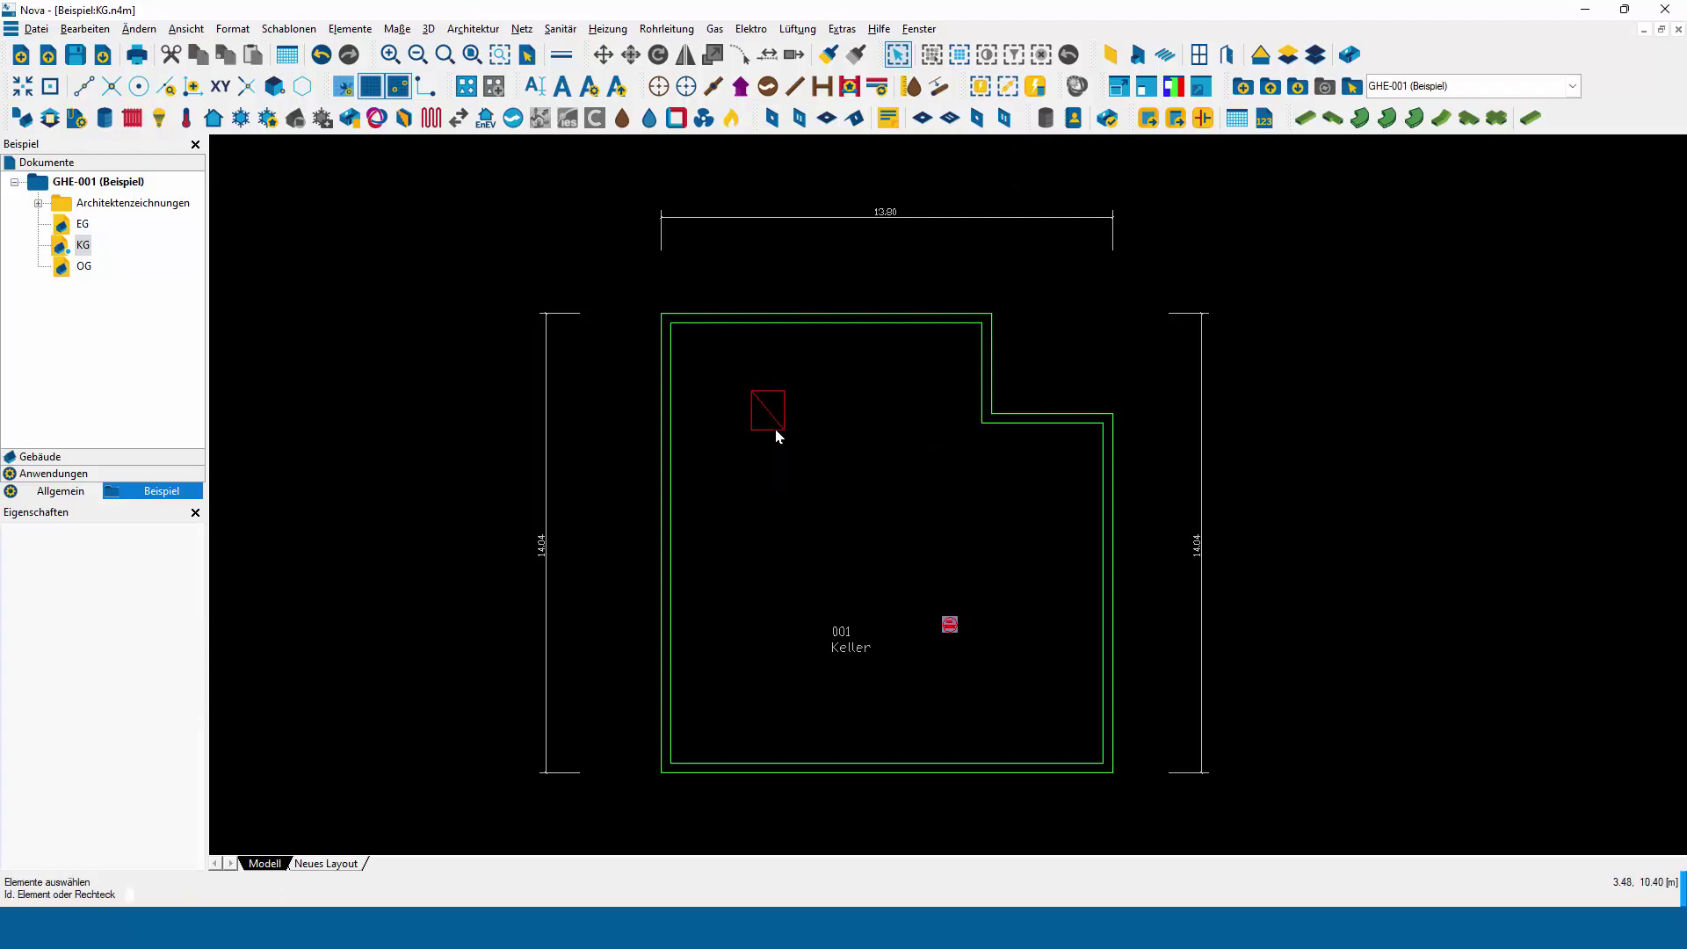
left_click(773, 427)
scroll(764, 425, "up", 4)
scroll(761, 425, "up", 1)
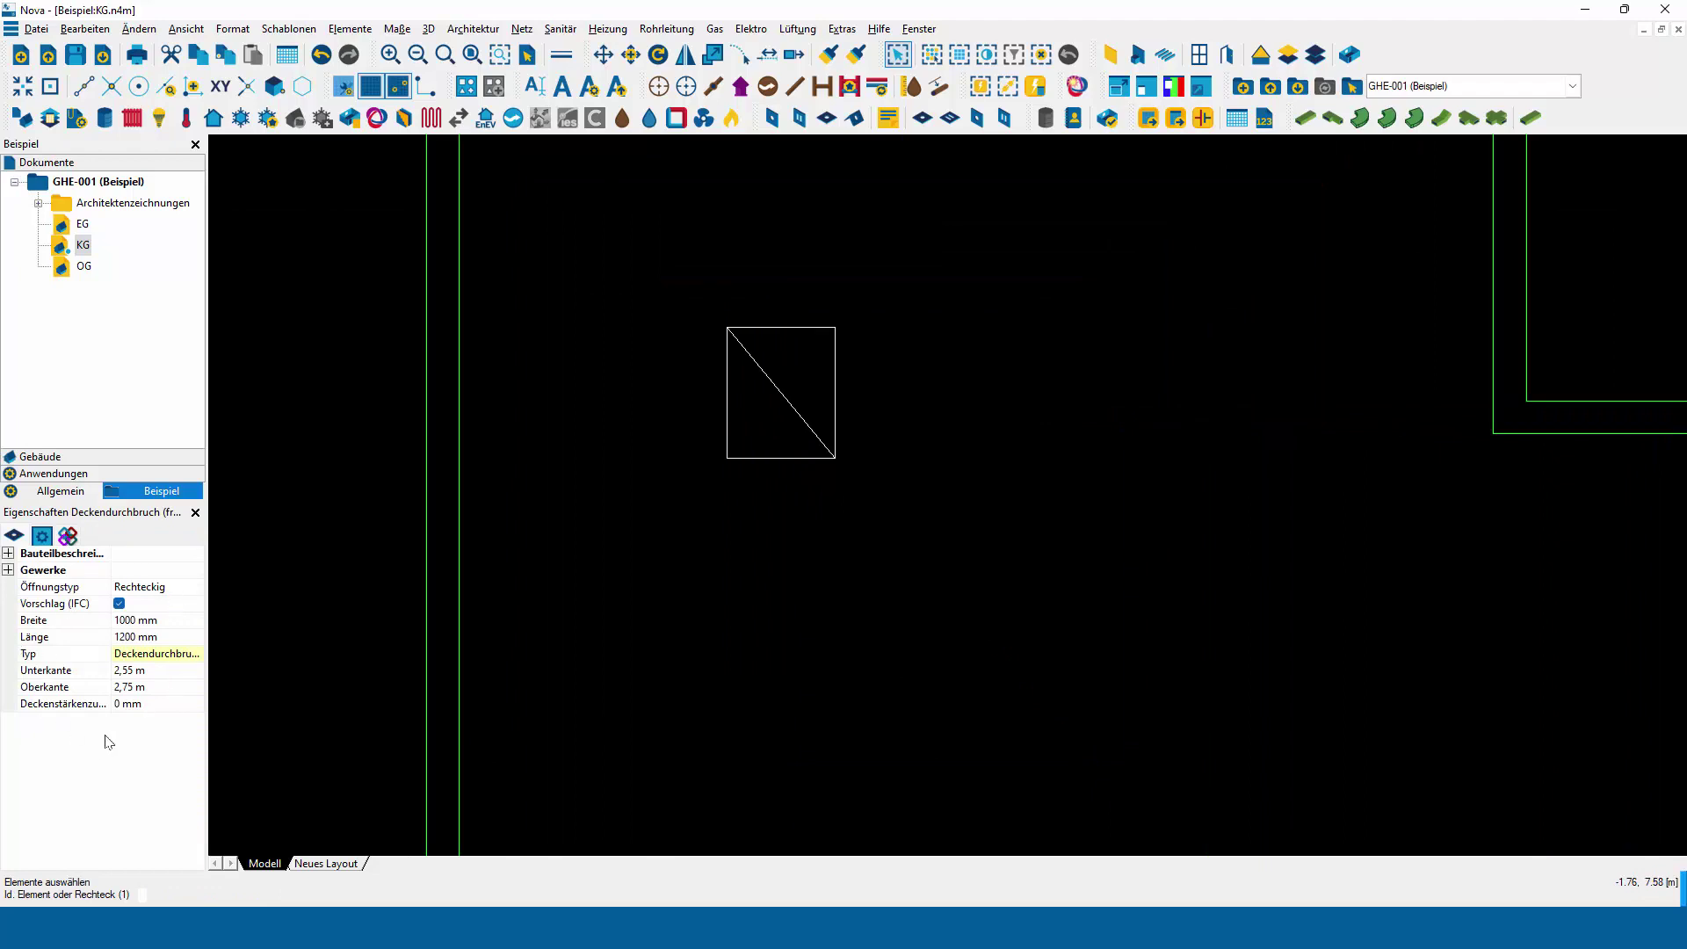
left_click(40, 537)
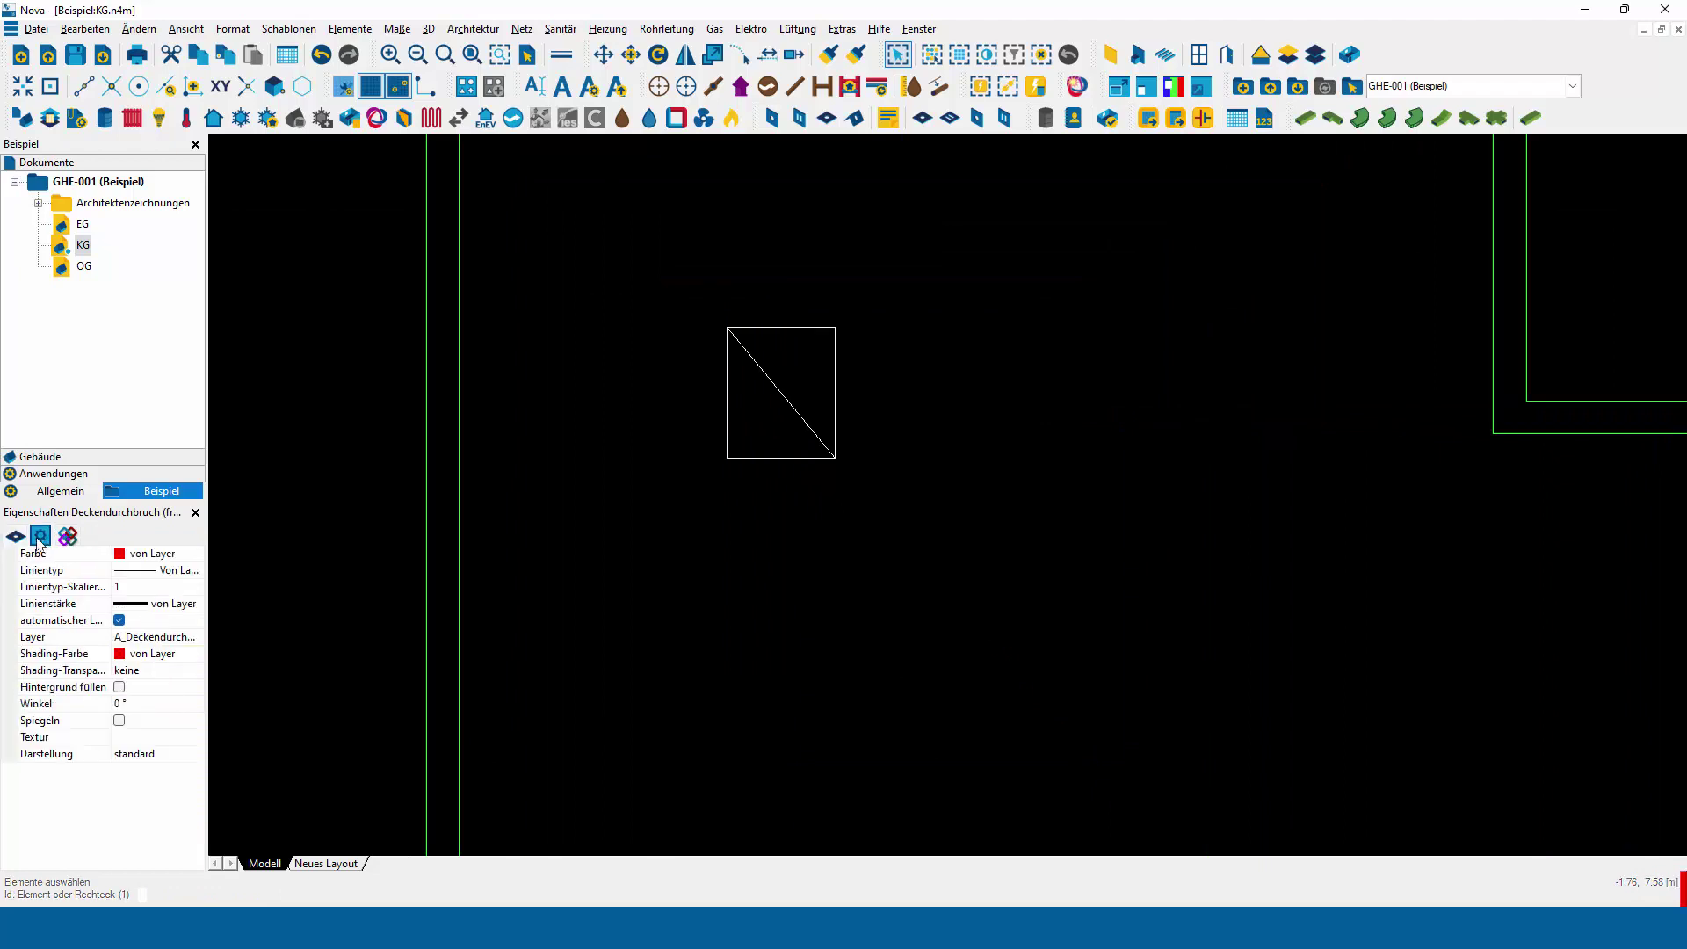
left_click(176, 756)
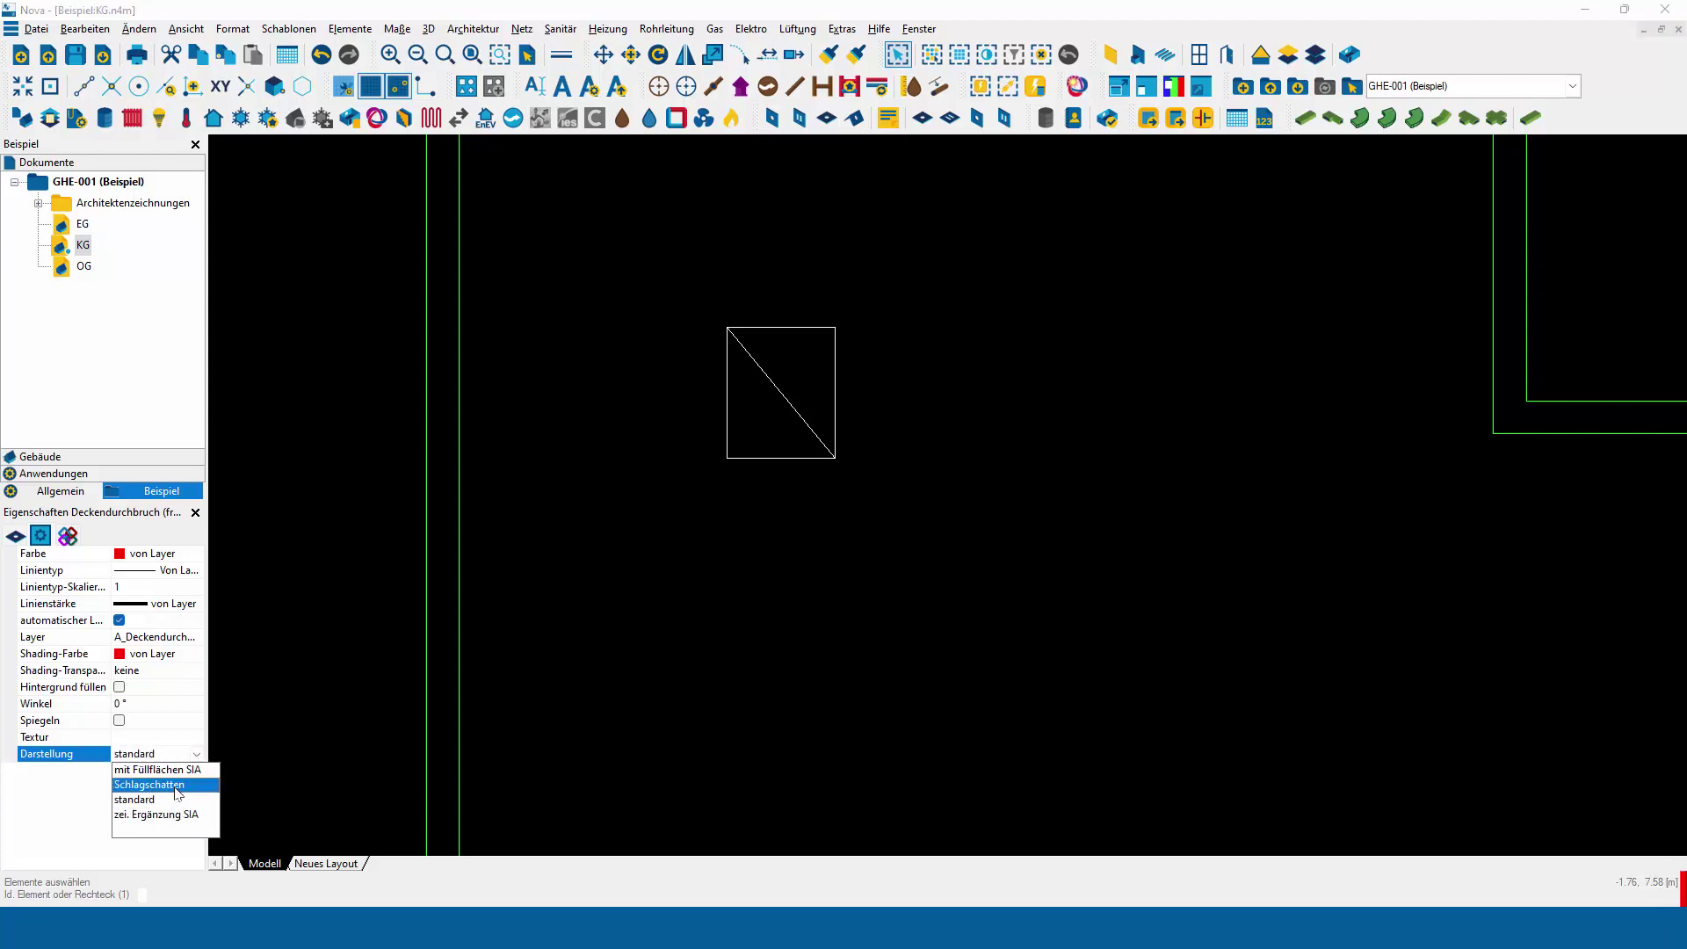
left_click(177, 785)
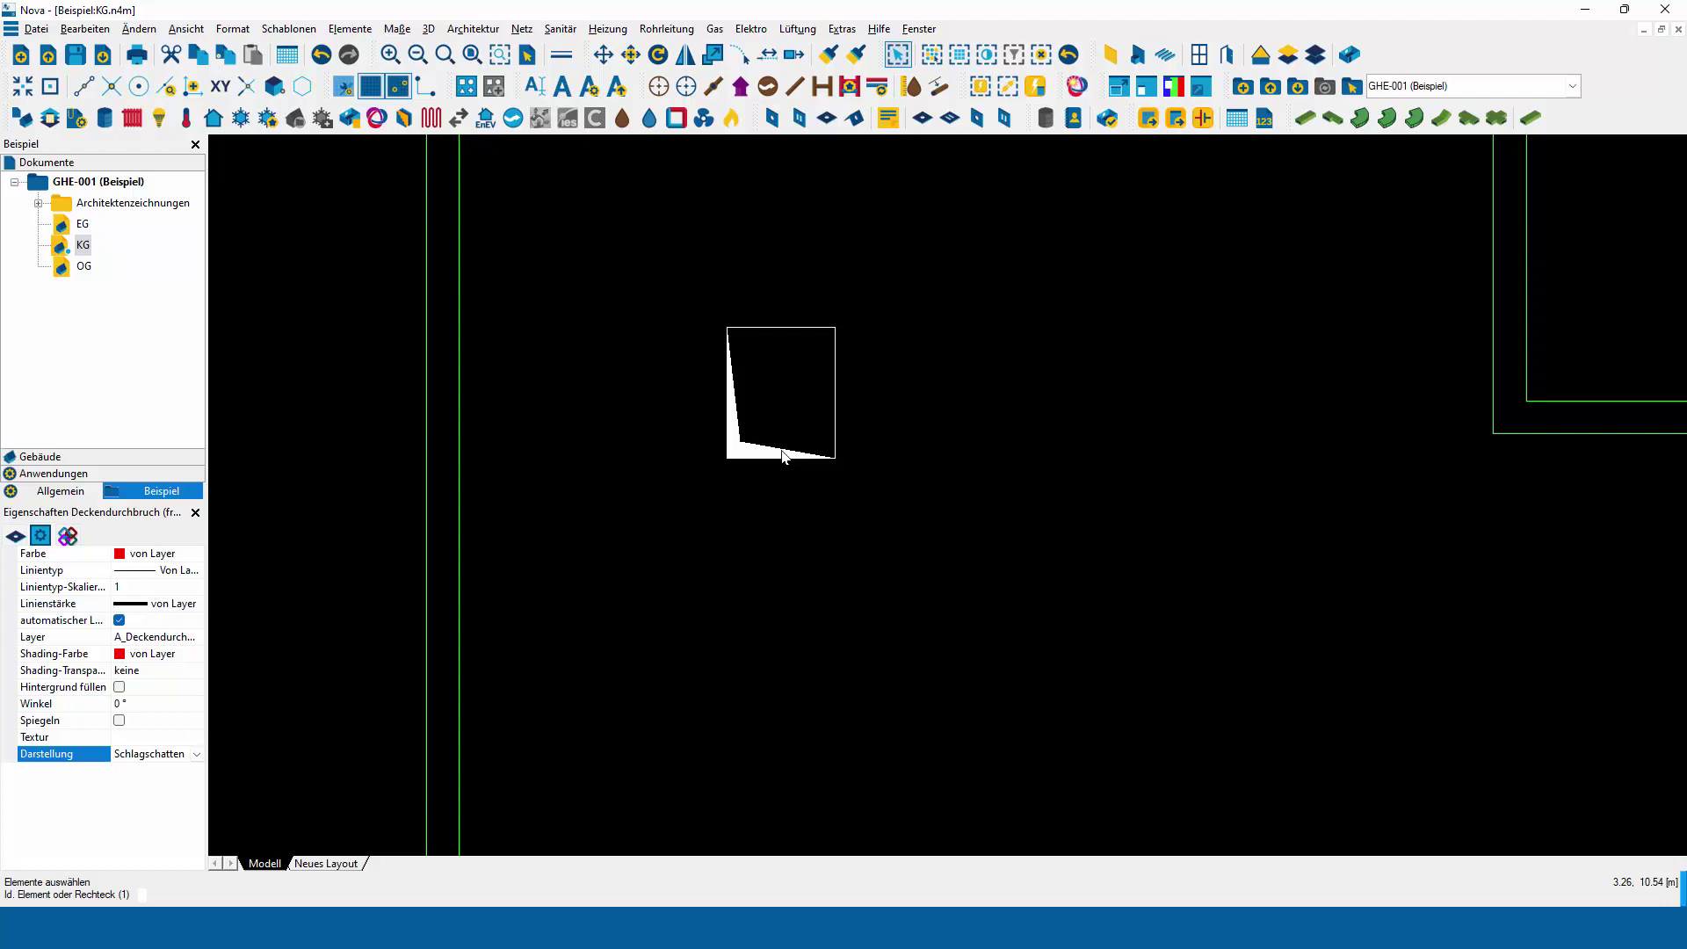
key("Delete")
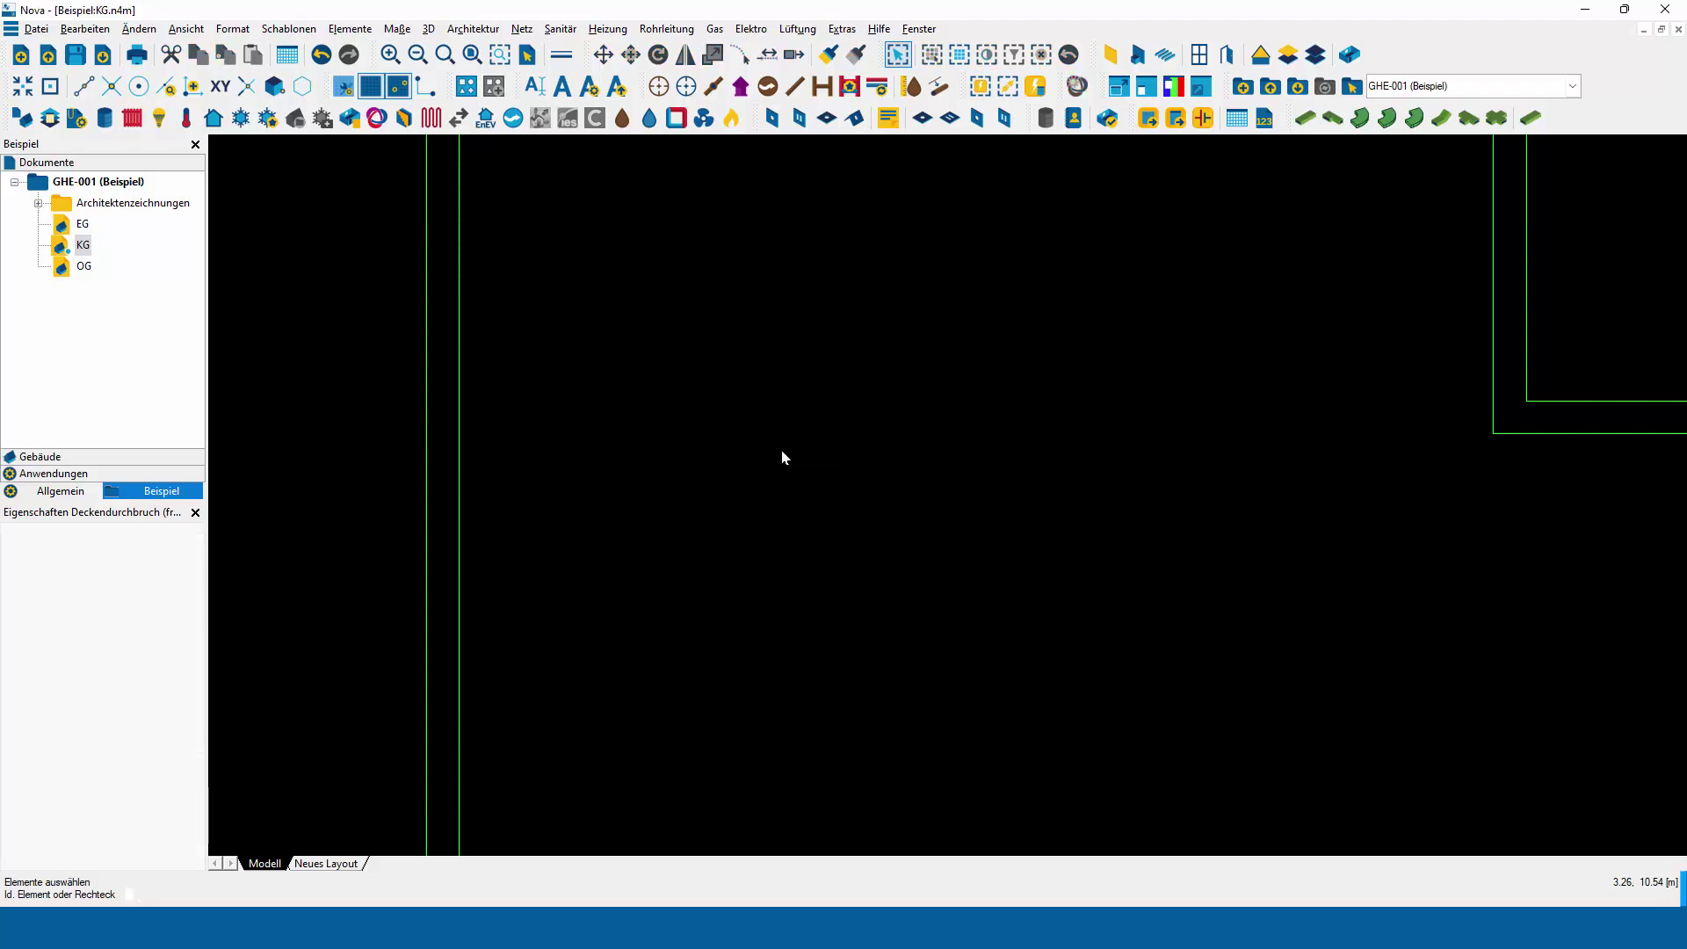
scroll(785, 457, "down", 2)
scroll(879, 527, "down", 2)
middle_click_drag(938, 584, 851, 508)
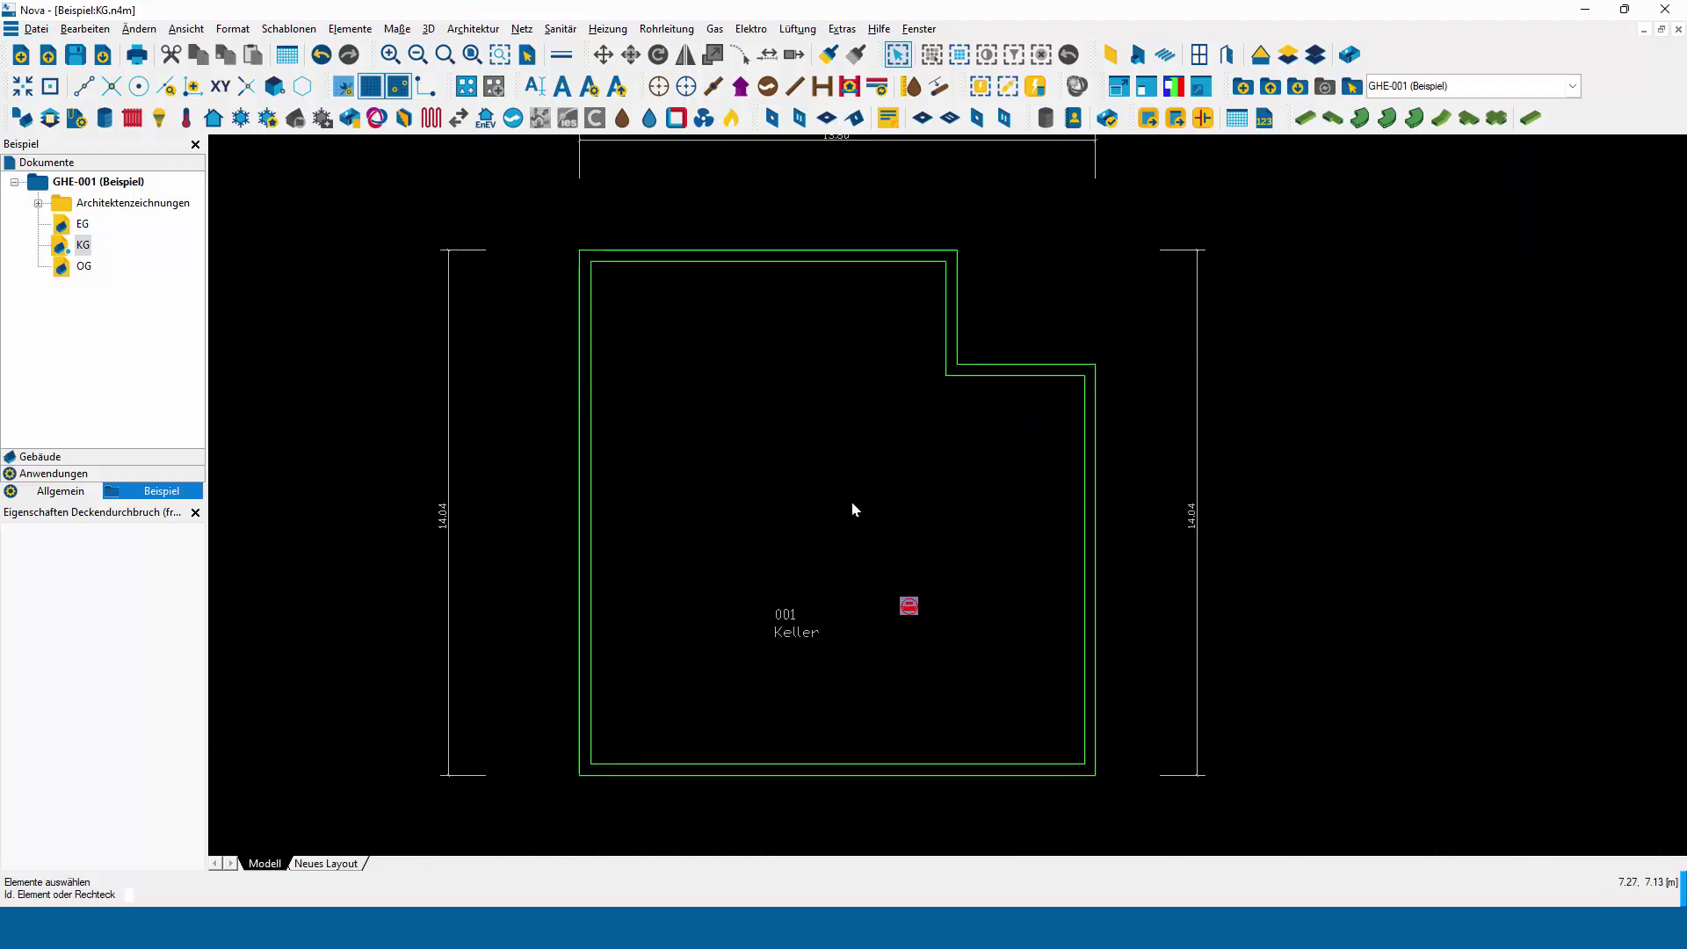
Draw a six-corner Geschossdecke over the Keller room and show its properties (2,55 m / 2,75 m edges).
left_click(472, 29)
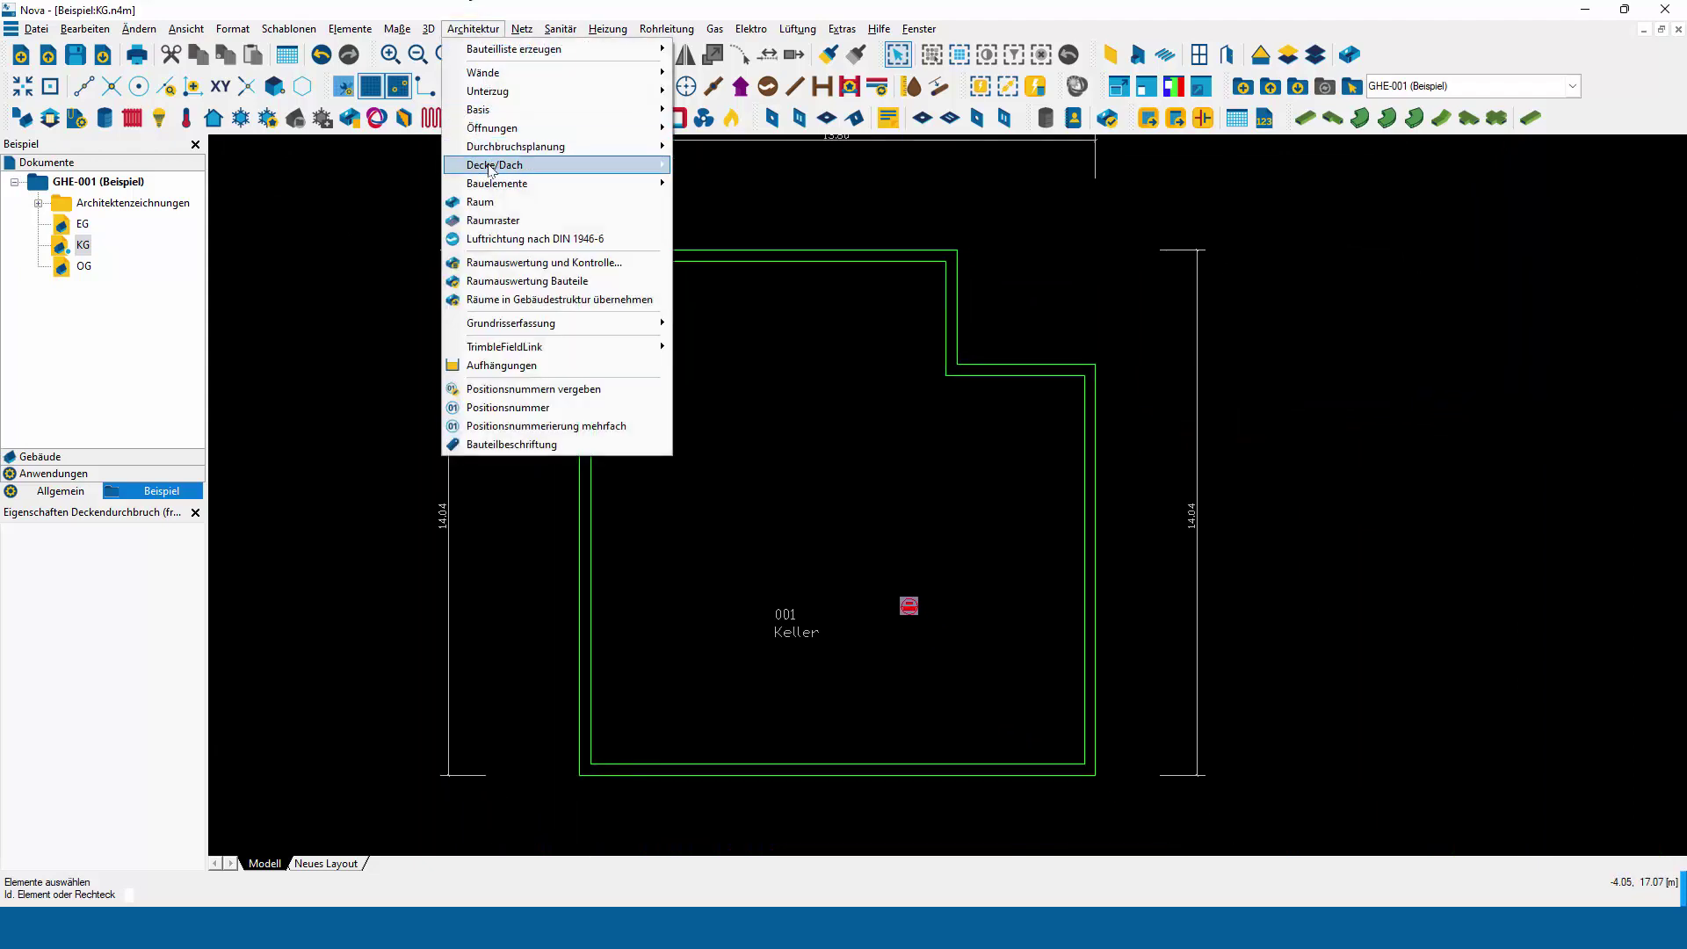
mouse_move(494, 165)
left_click(712, 202)
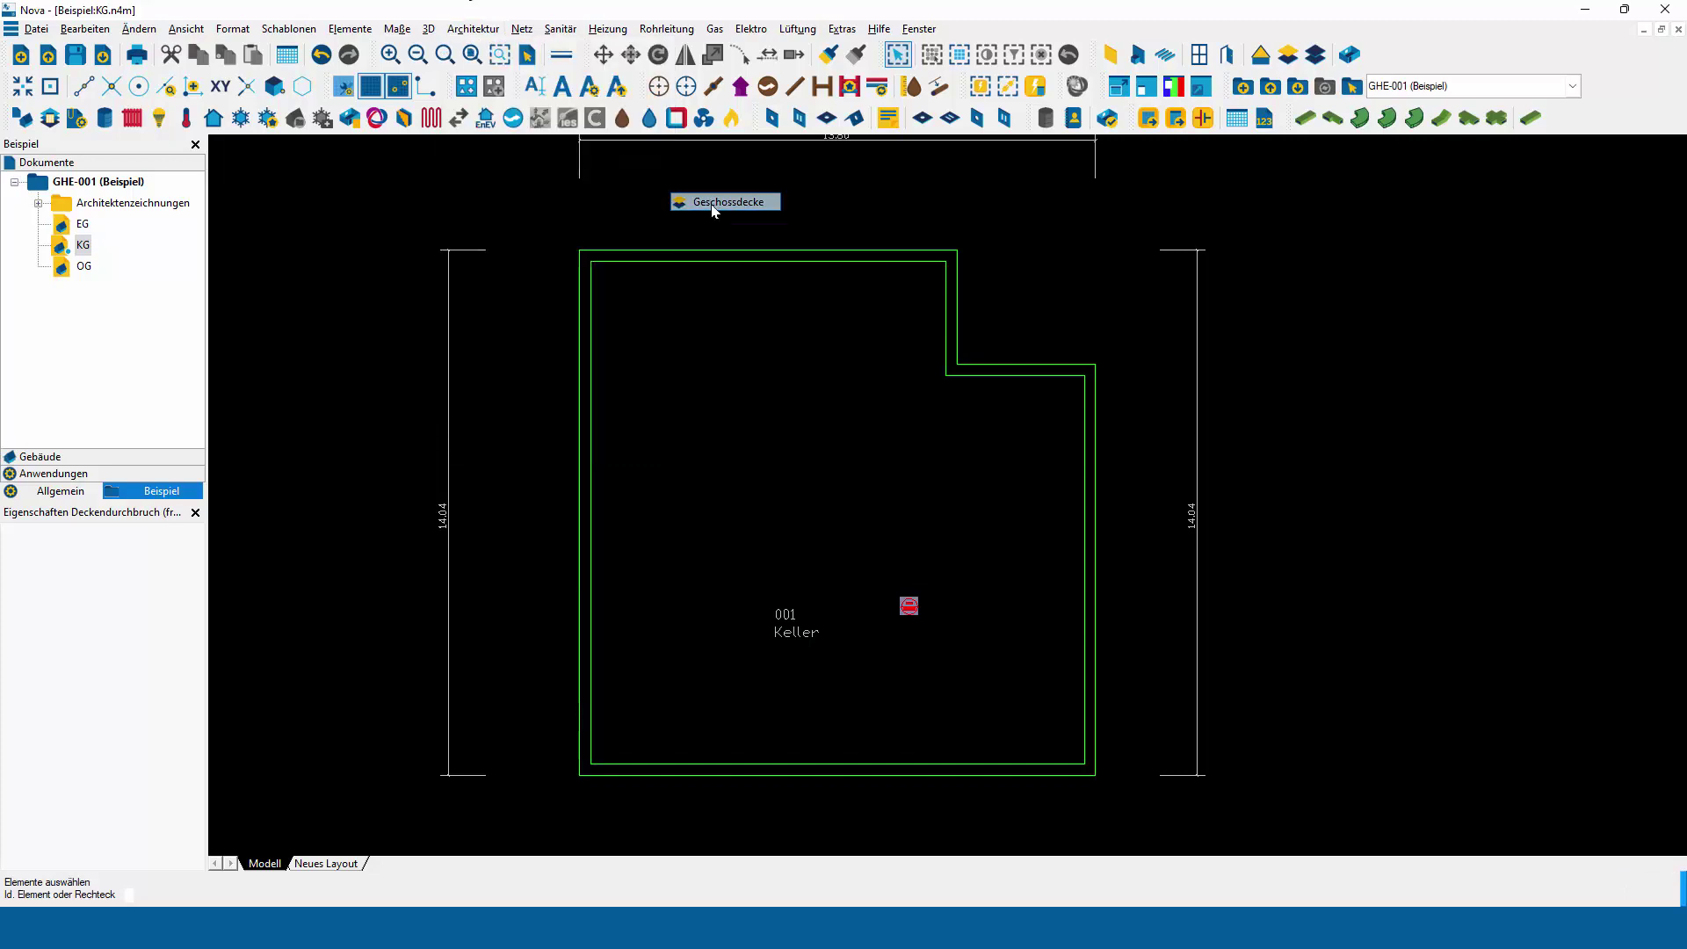
left_click(620, 242)
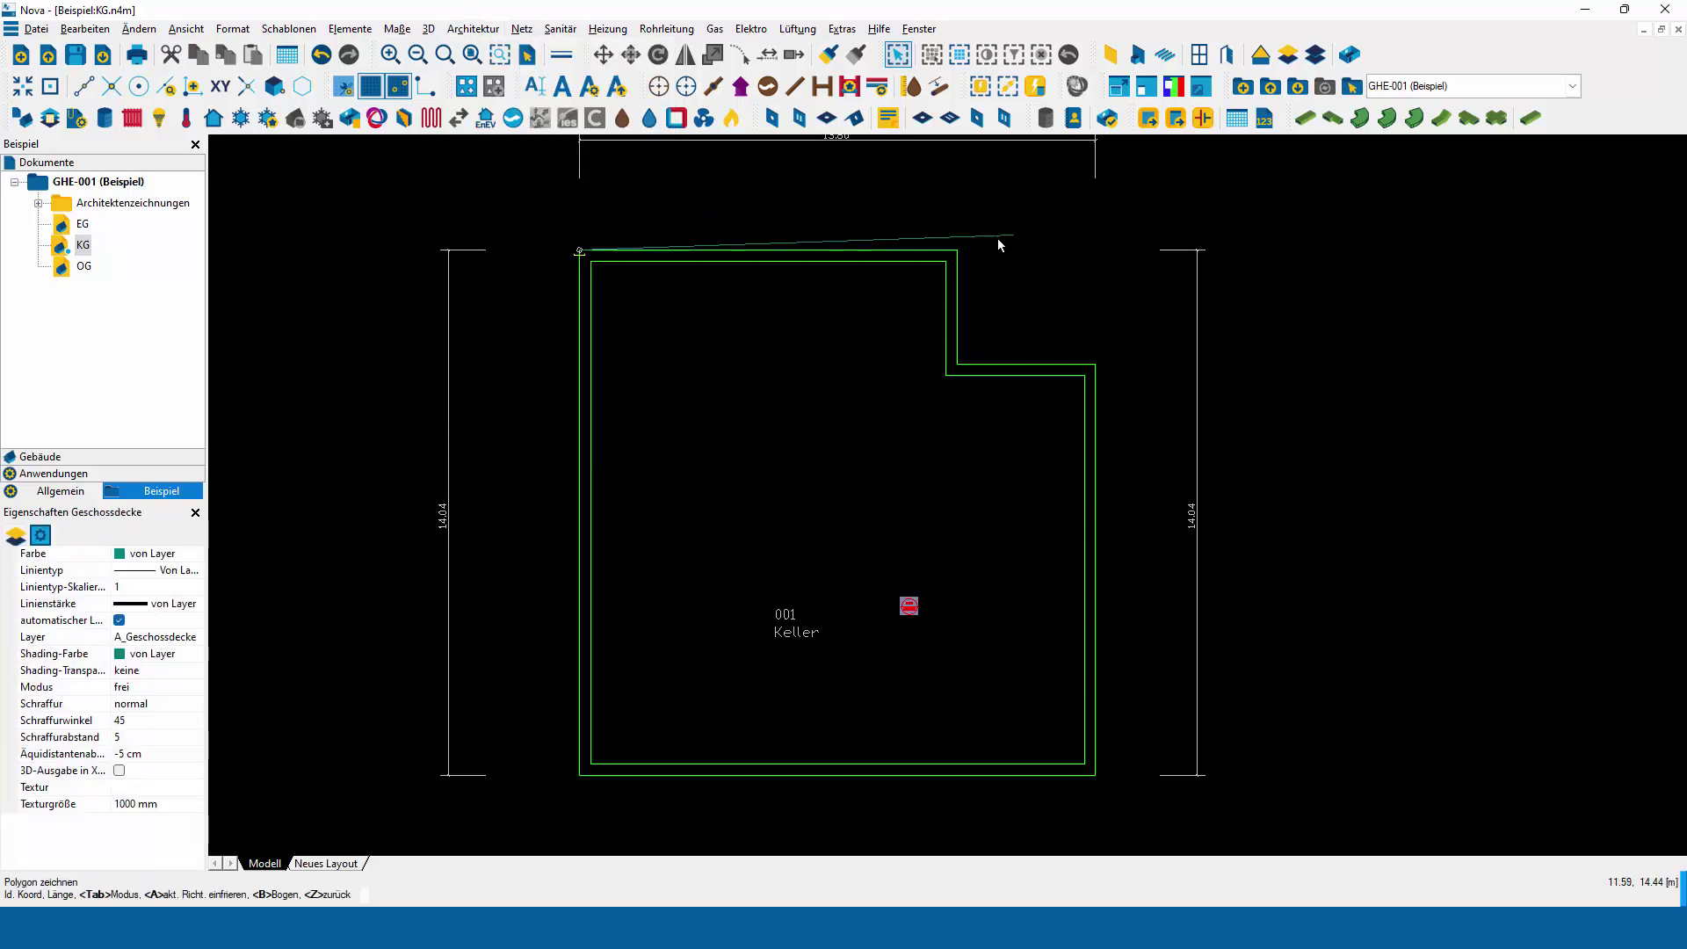
left_click(988, 240)
left_click(974, 367)
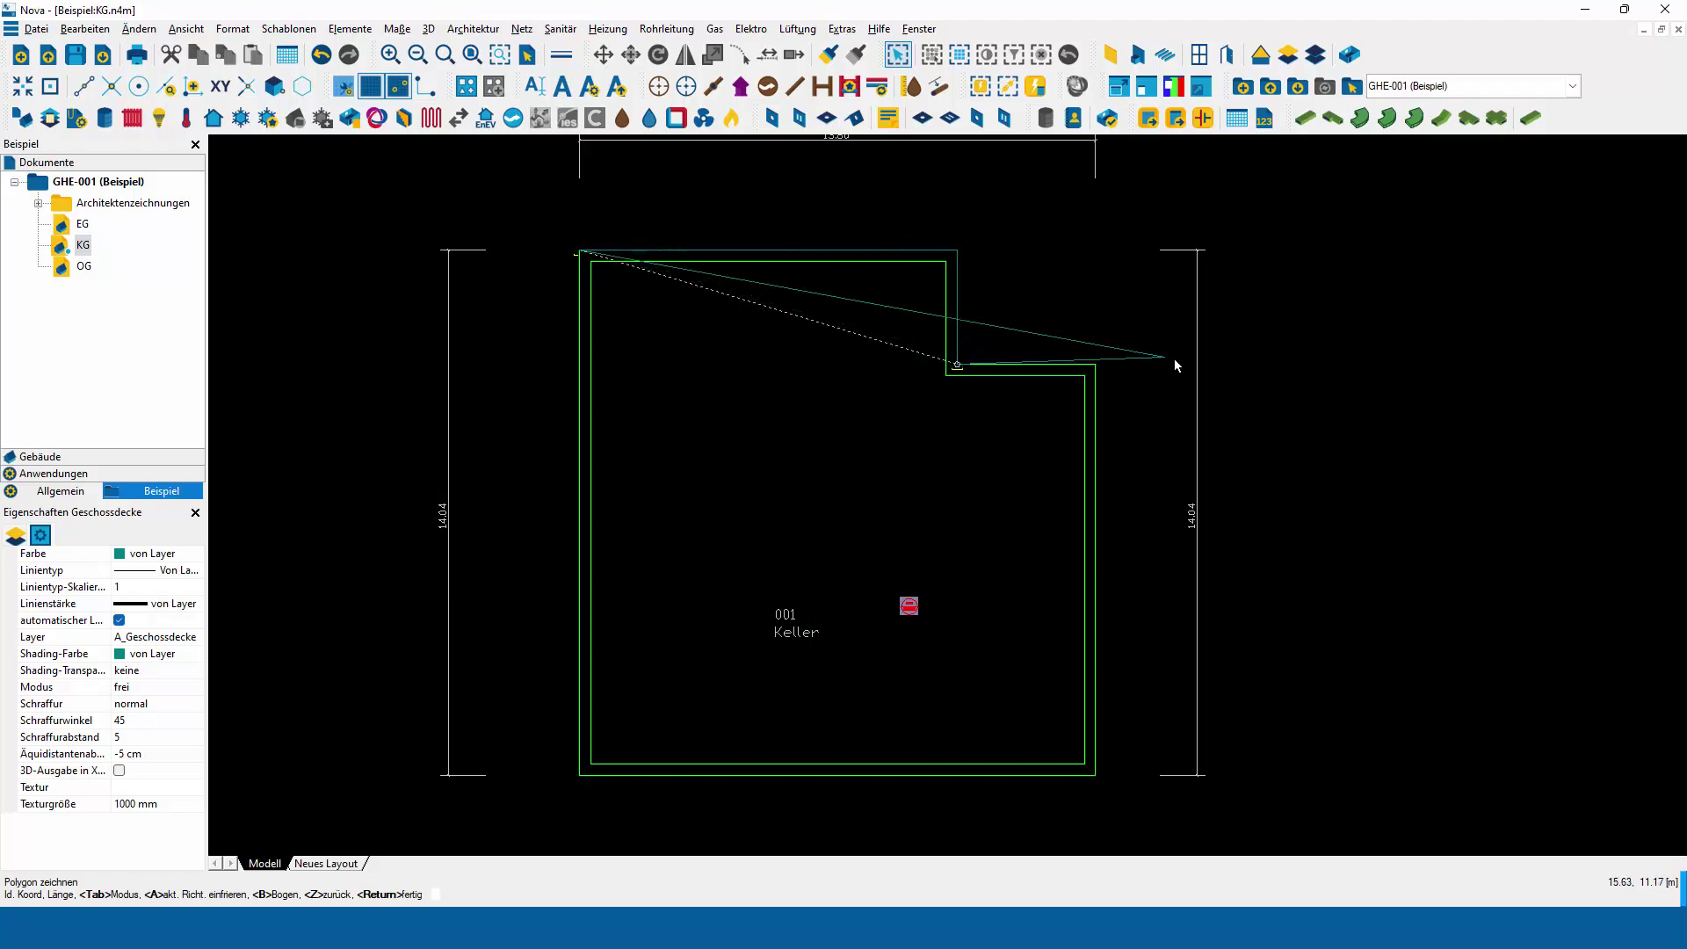
left_click(1143, 355)
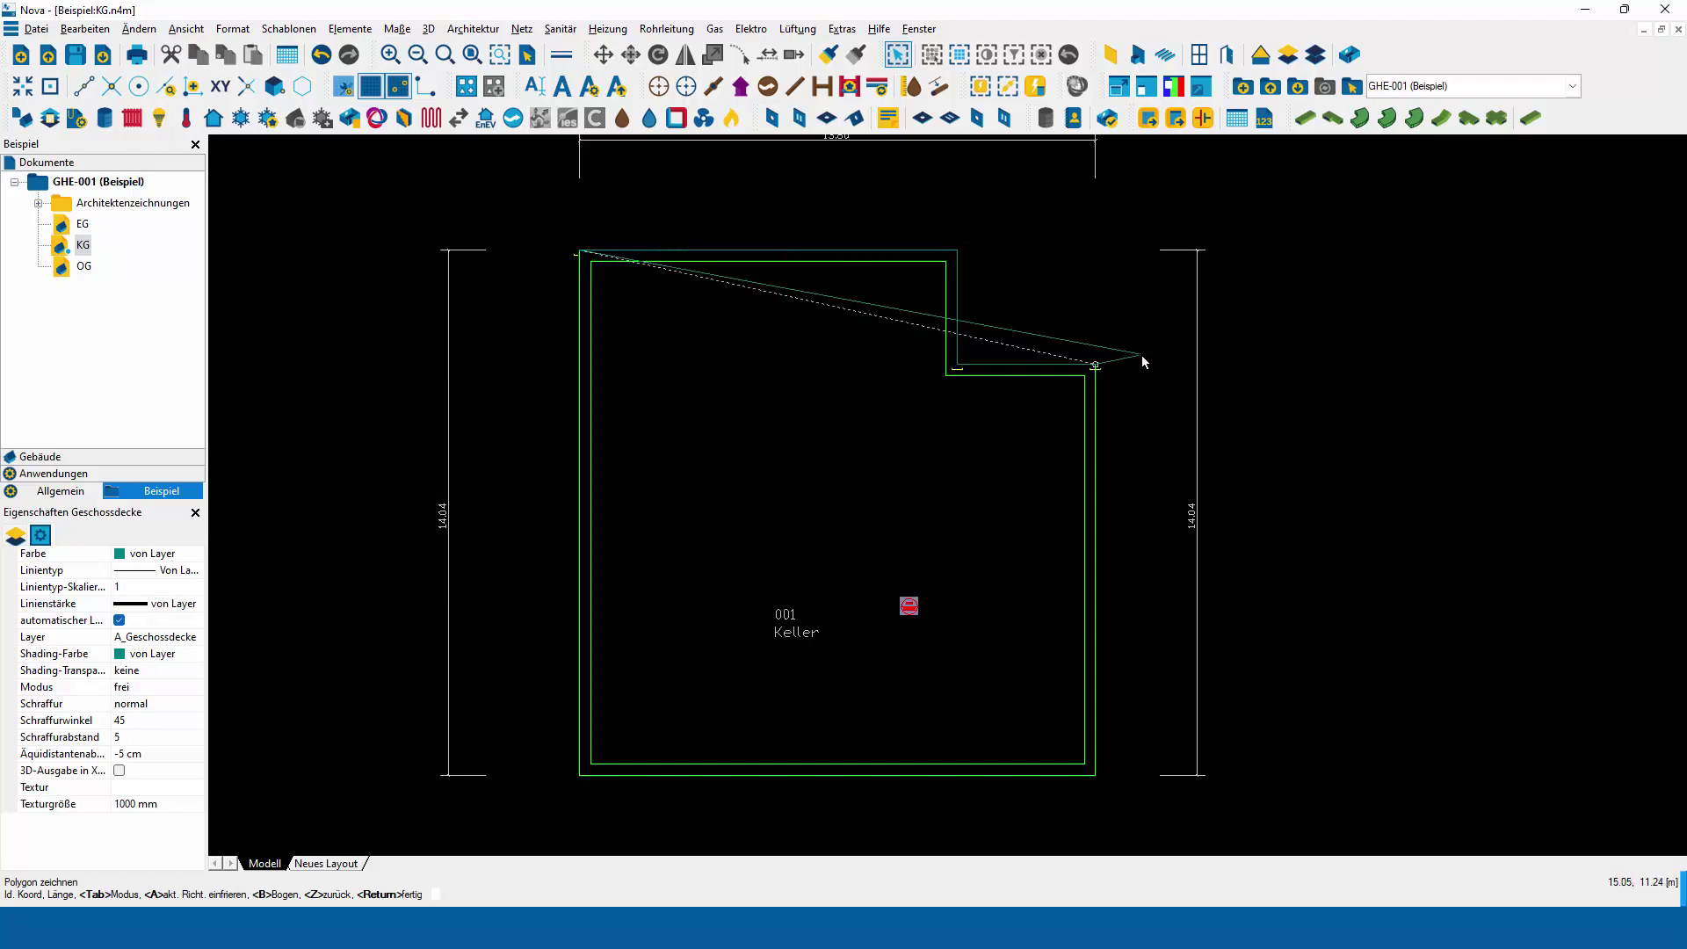
left_click(1115, 806)
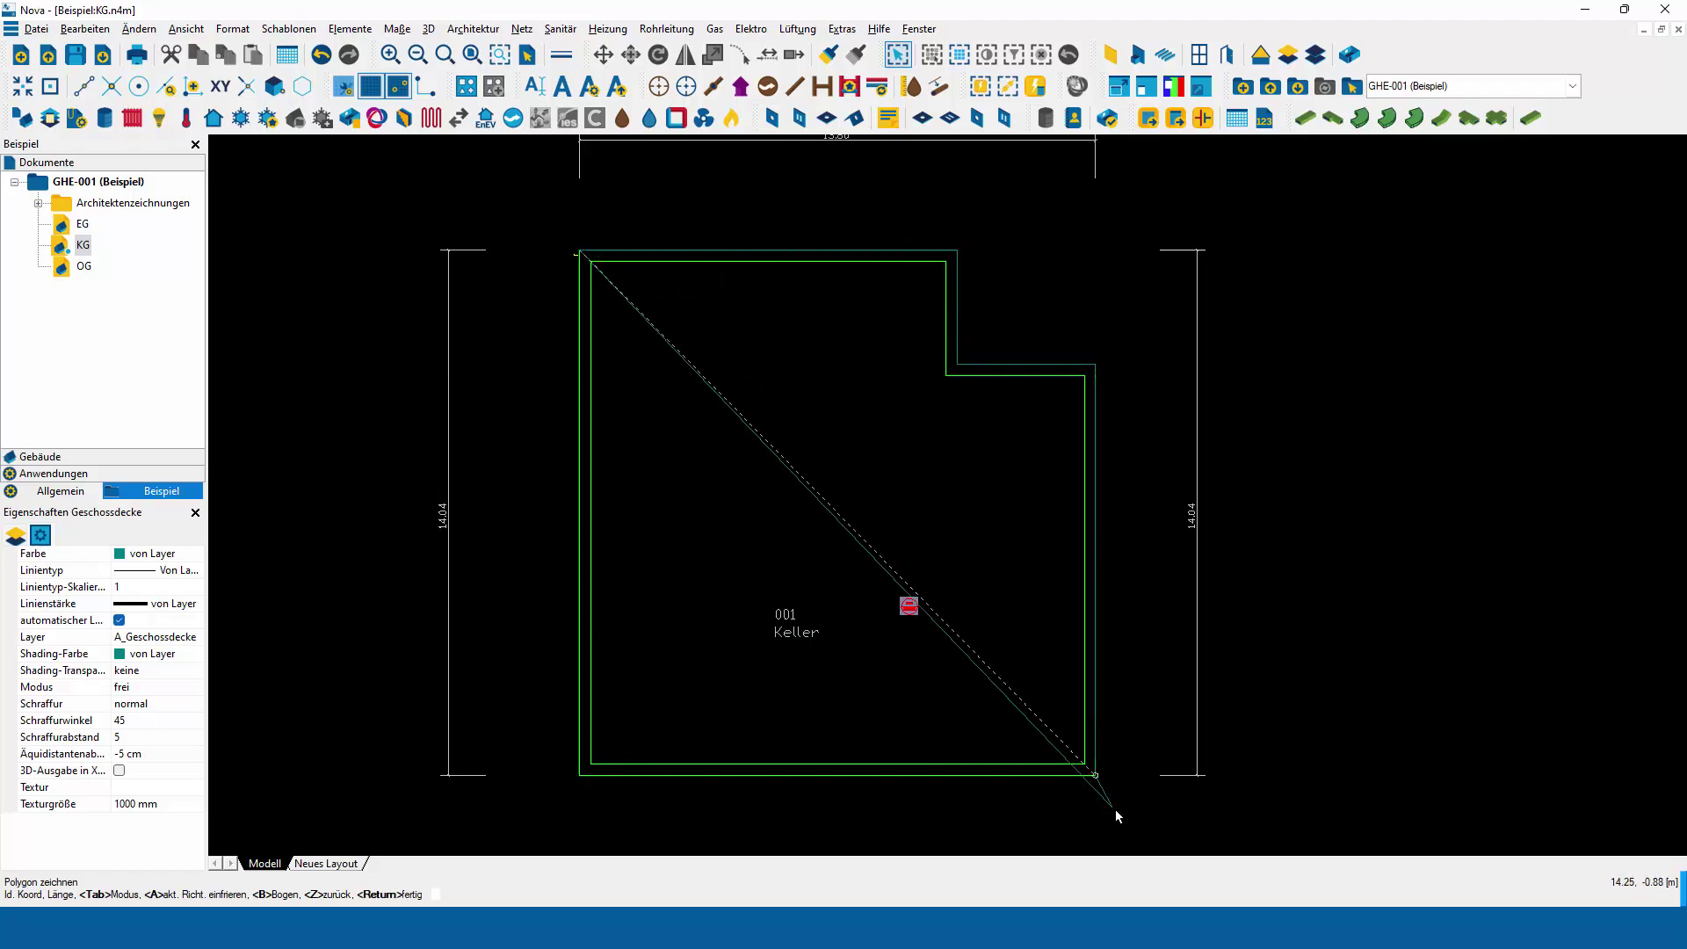
left_click(571, 792)
key("Return")
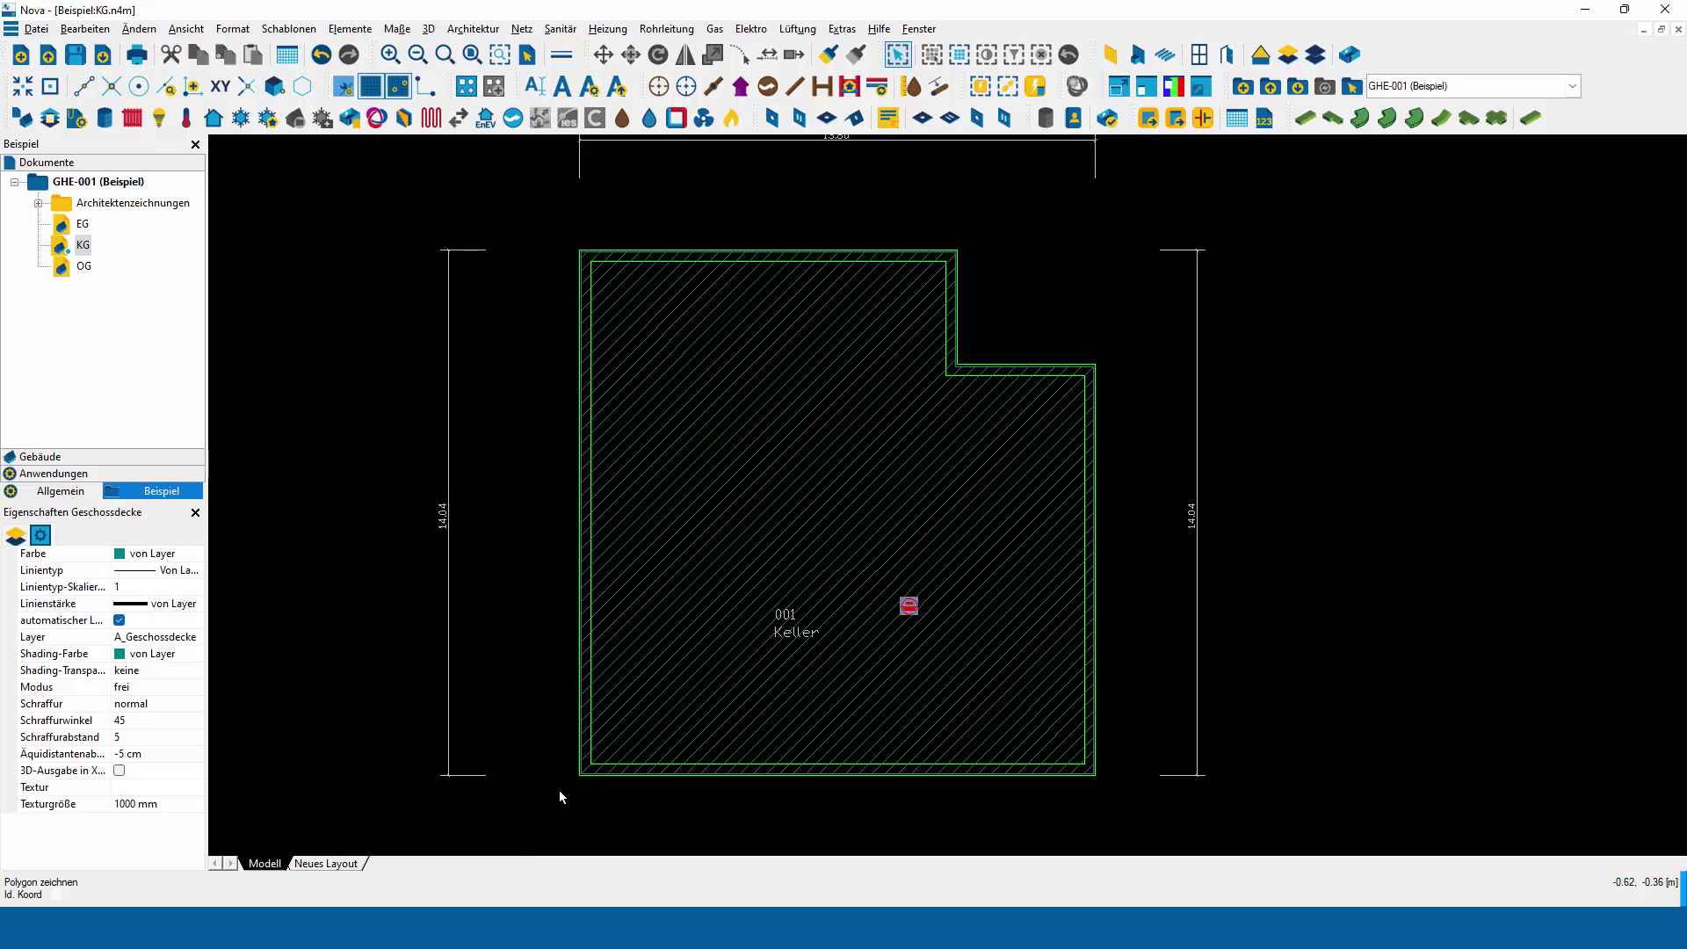
key("Escape")
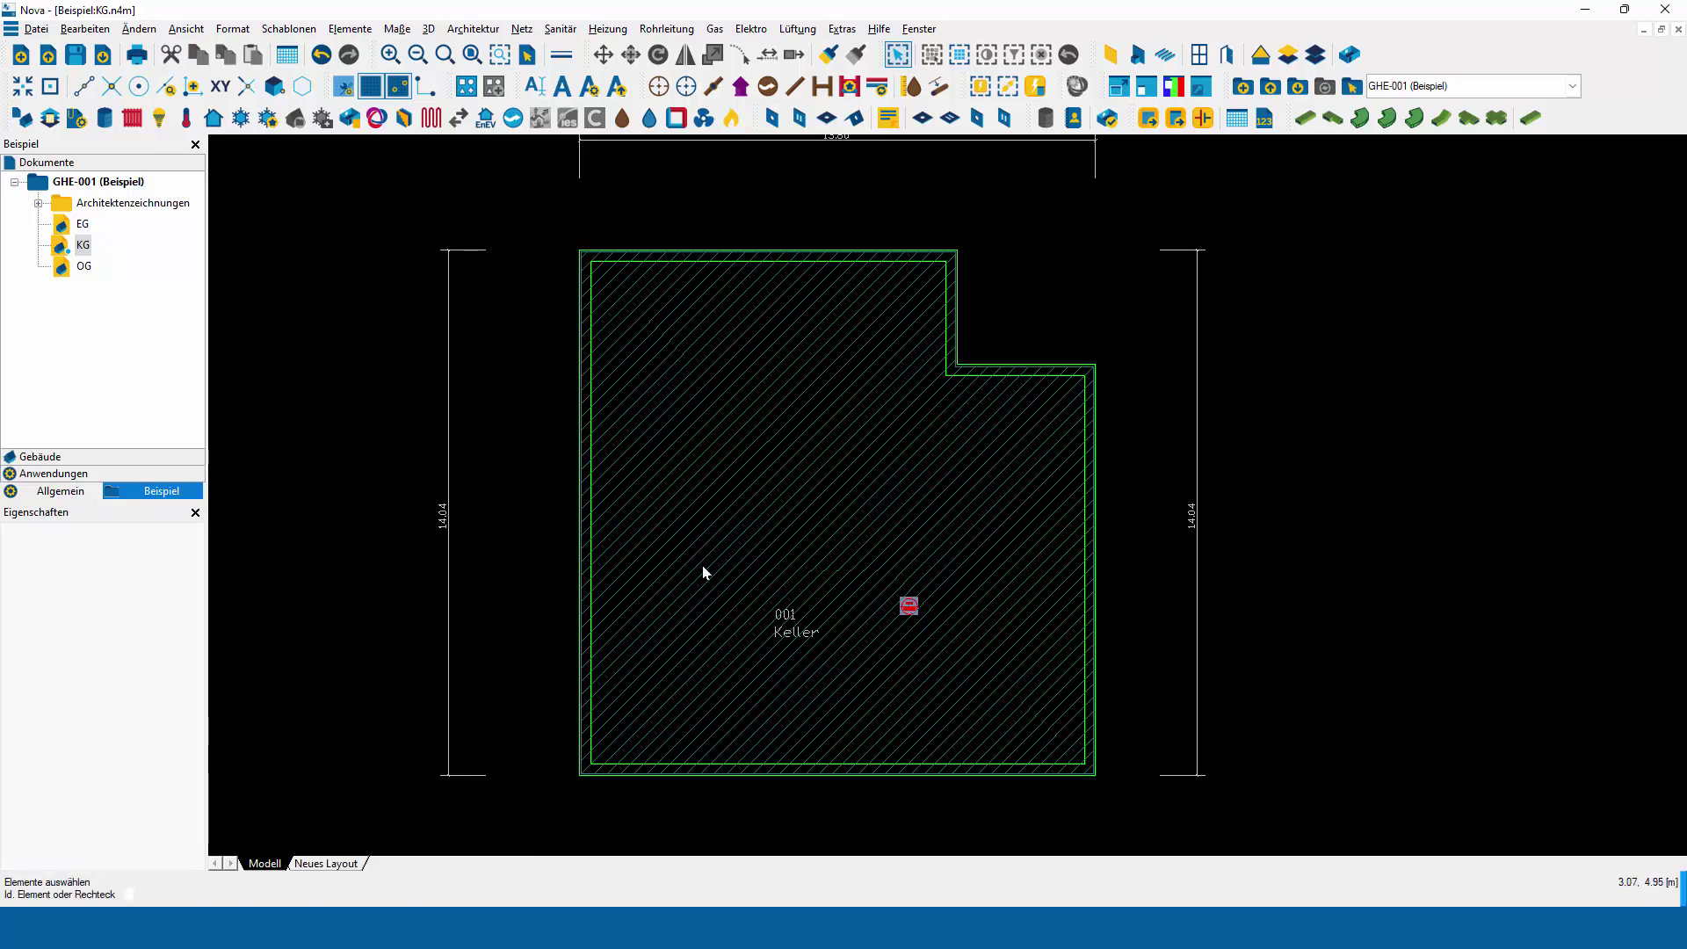
left_click(703, 567)
left_click(14, 541)
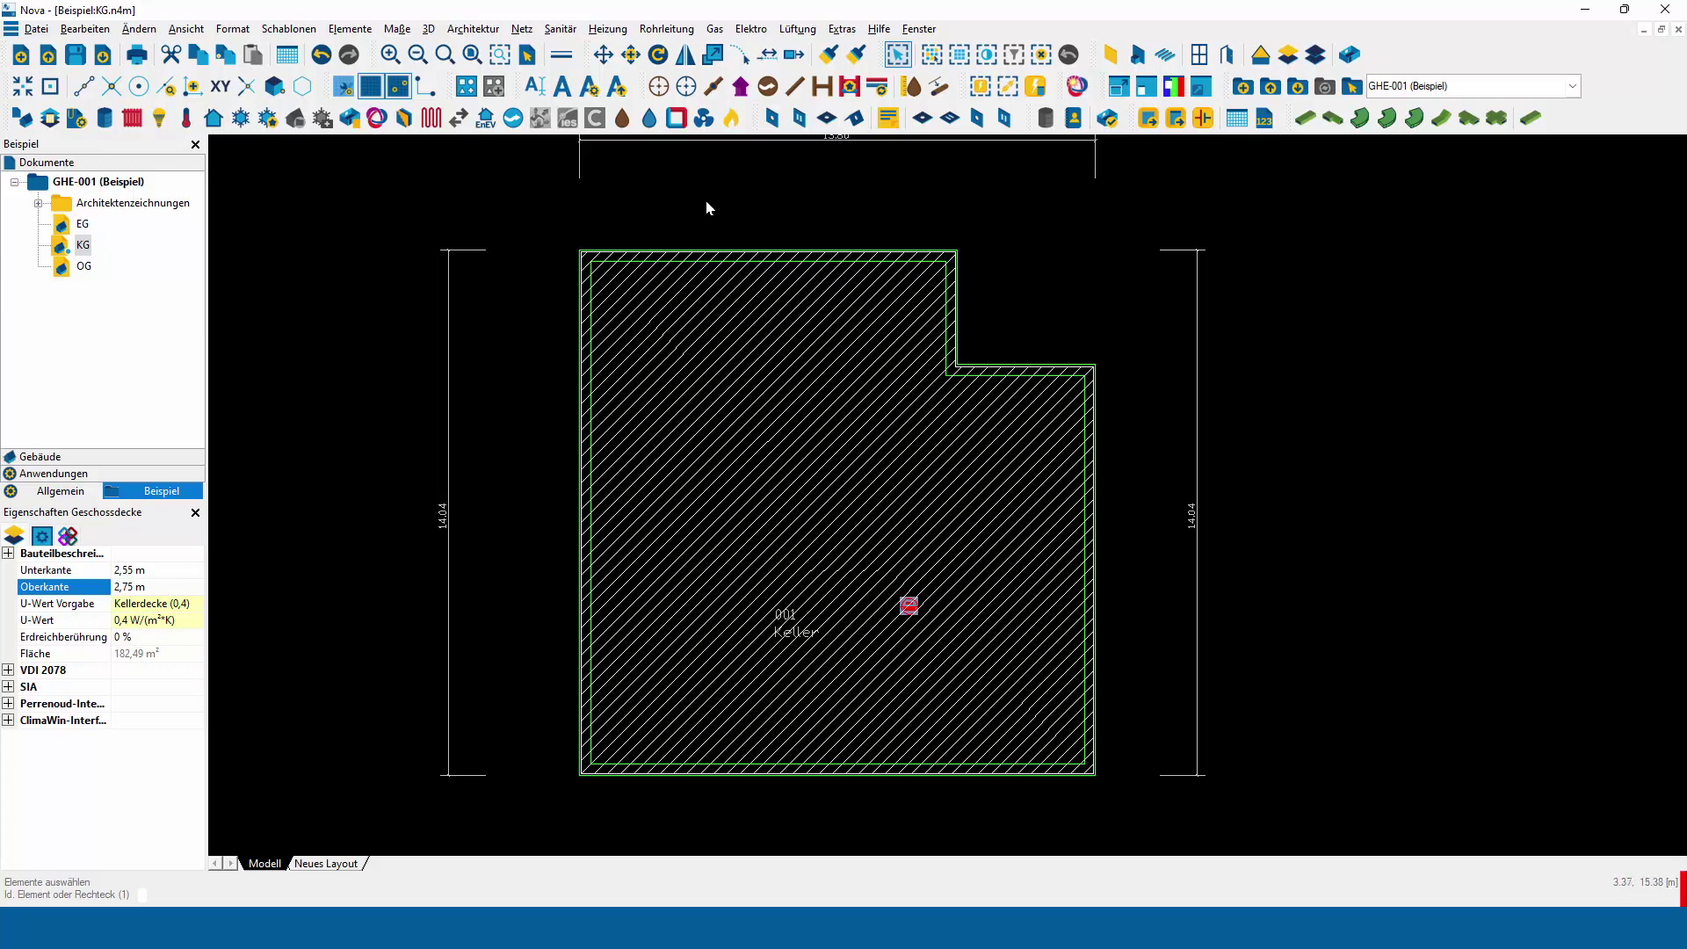
Place a 1000 × 1200 mm Deckendurchbruch in the slab's upper-left area along a vertical axis.
right_click(713, 345)
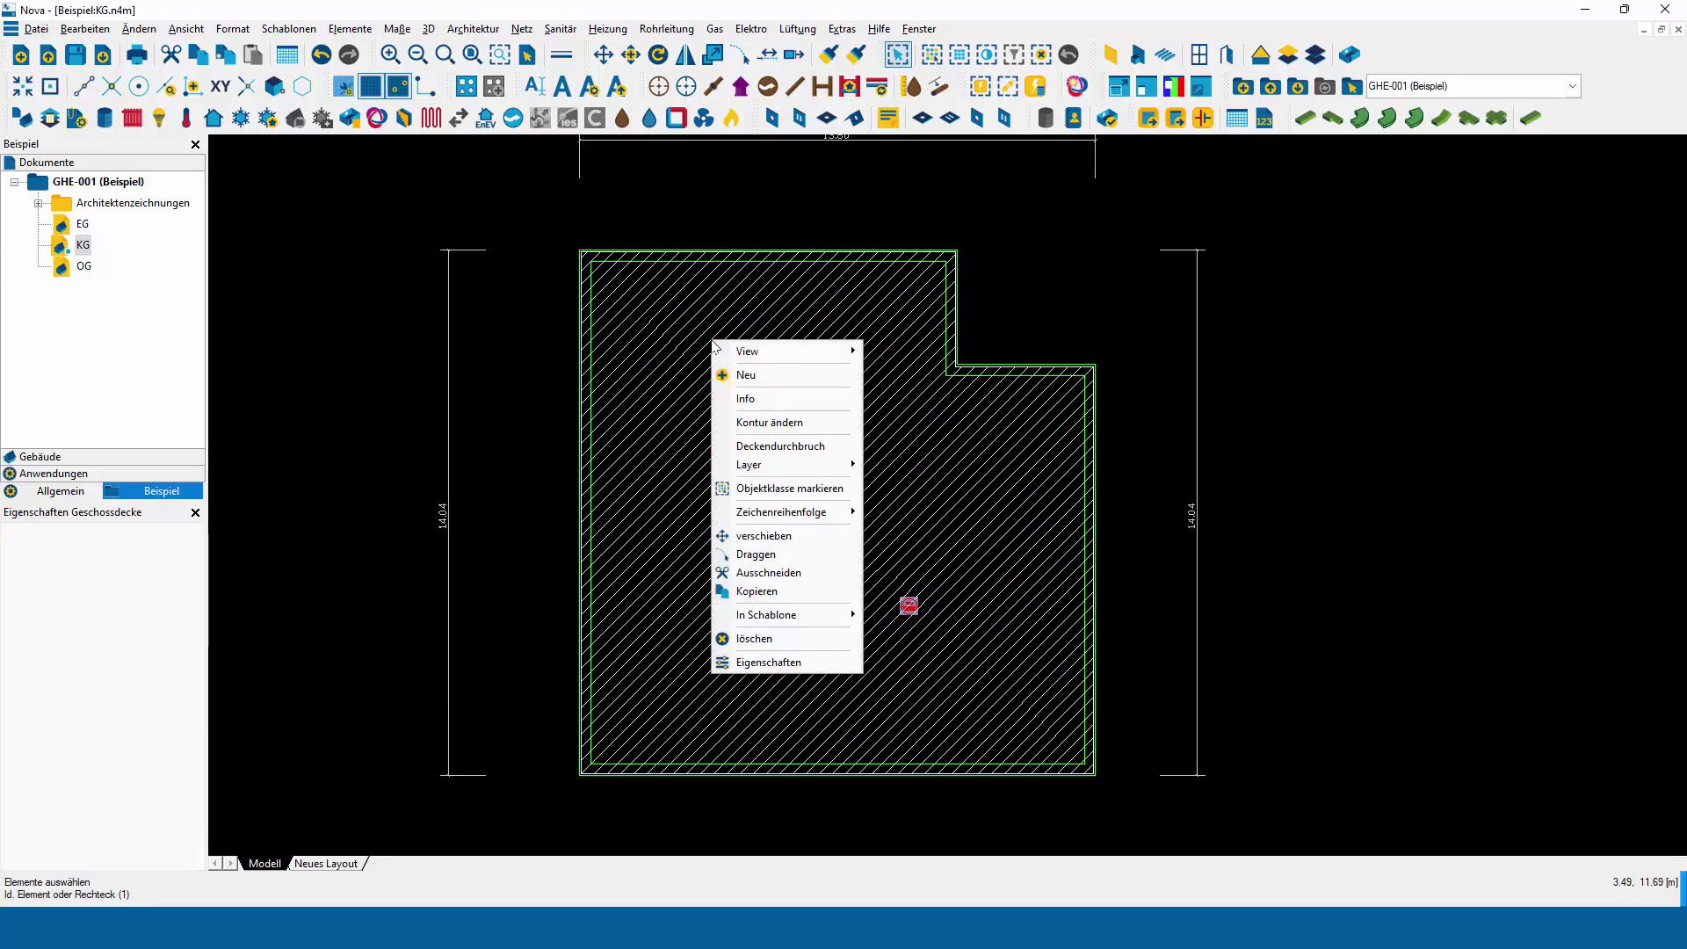
left_click(788, 446)
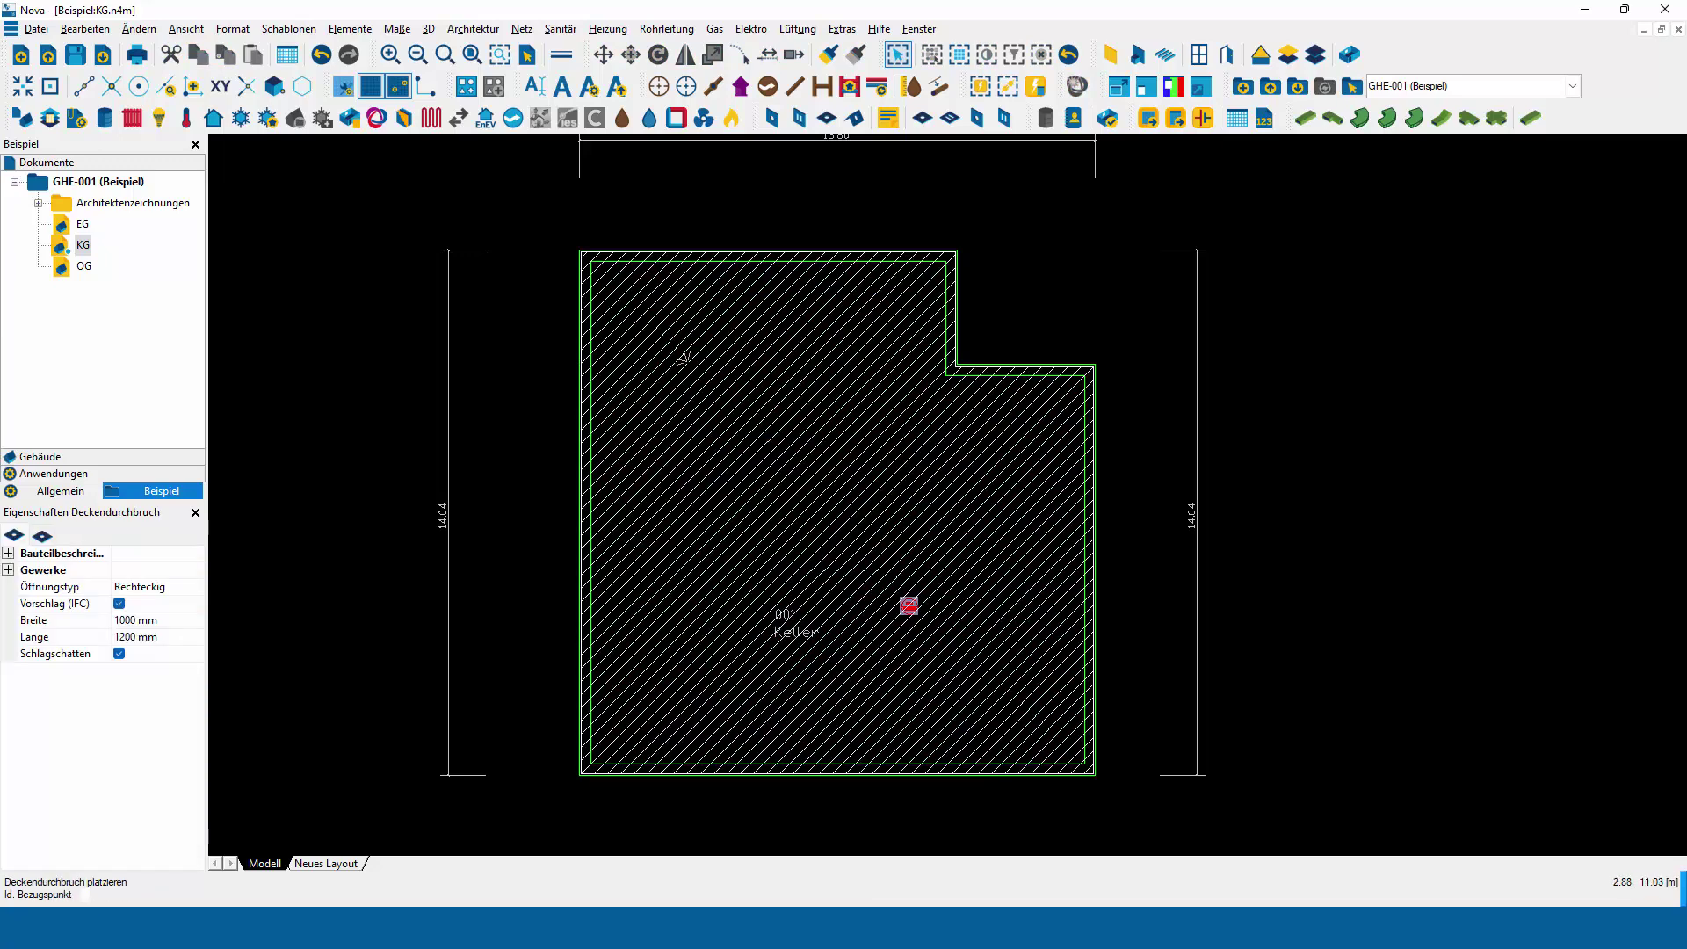
left_click(684, 360)
left_click(687, 460)
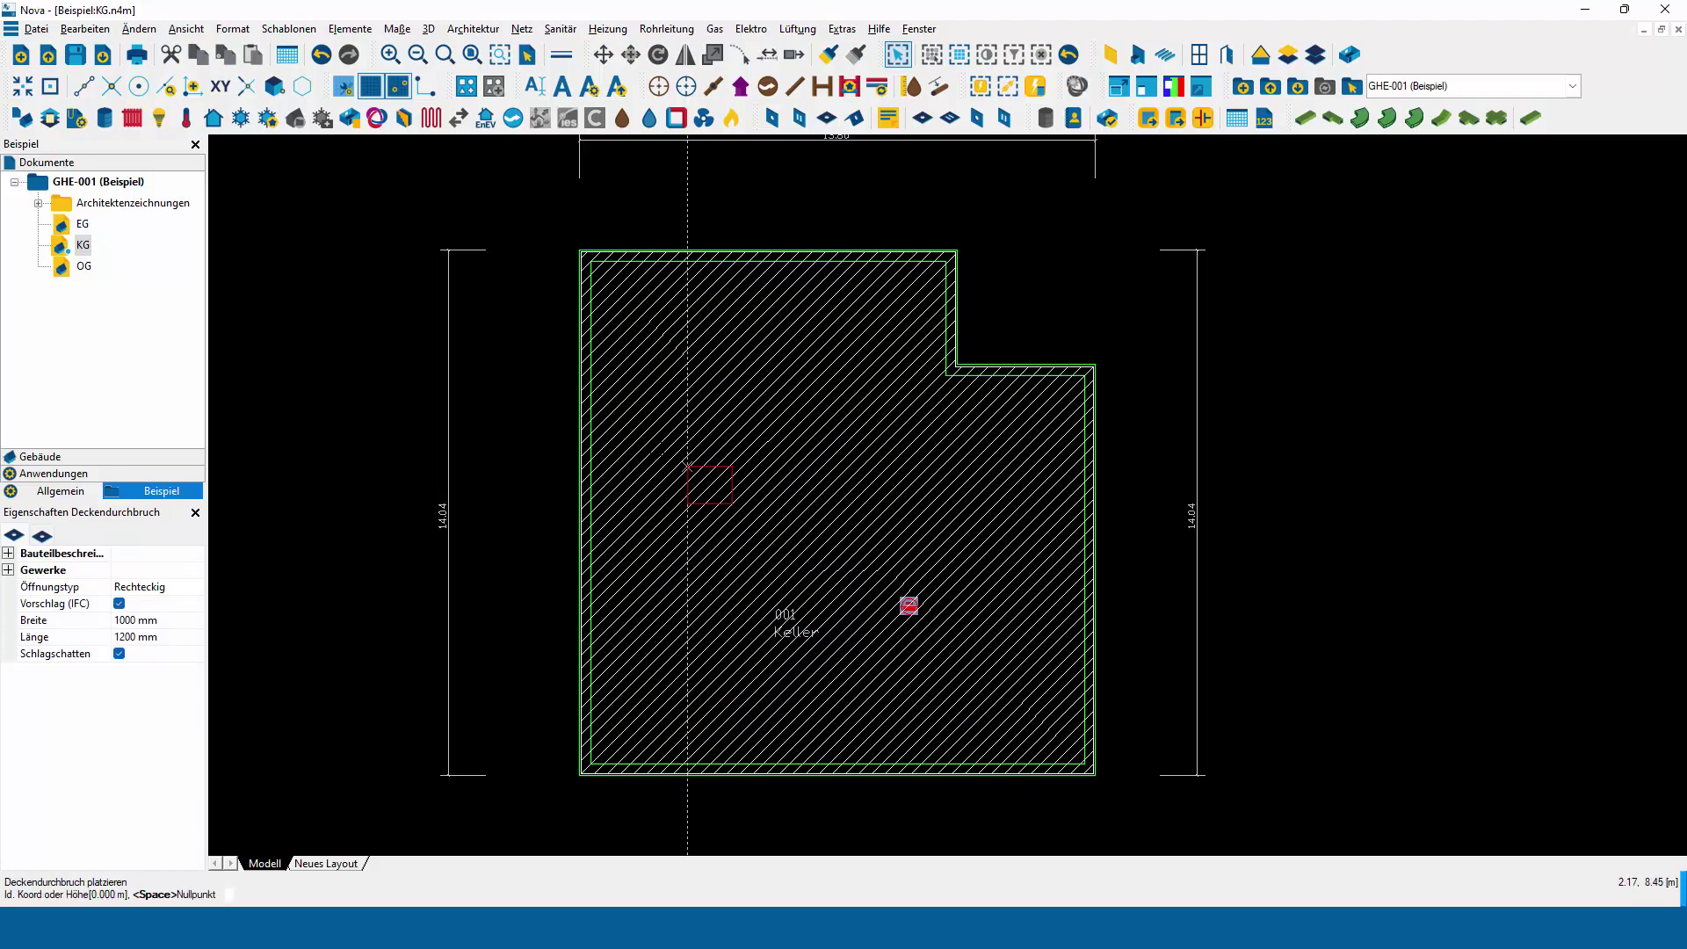
left_click(688, 382)
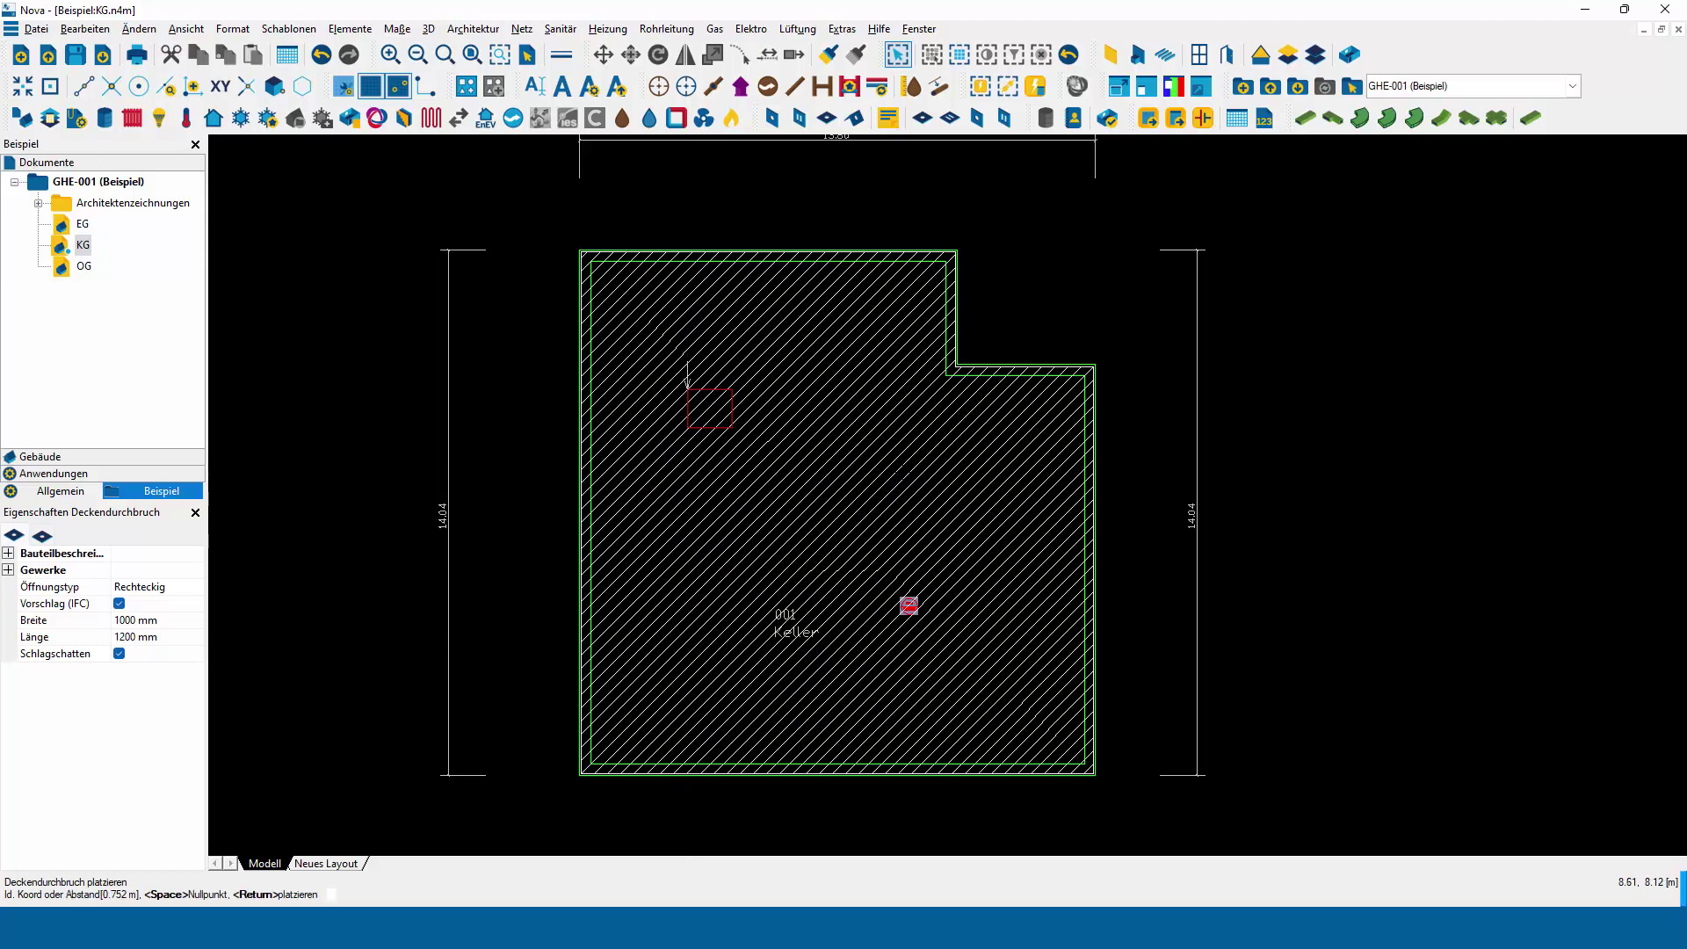
left_click(687, 388)
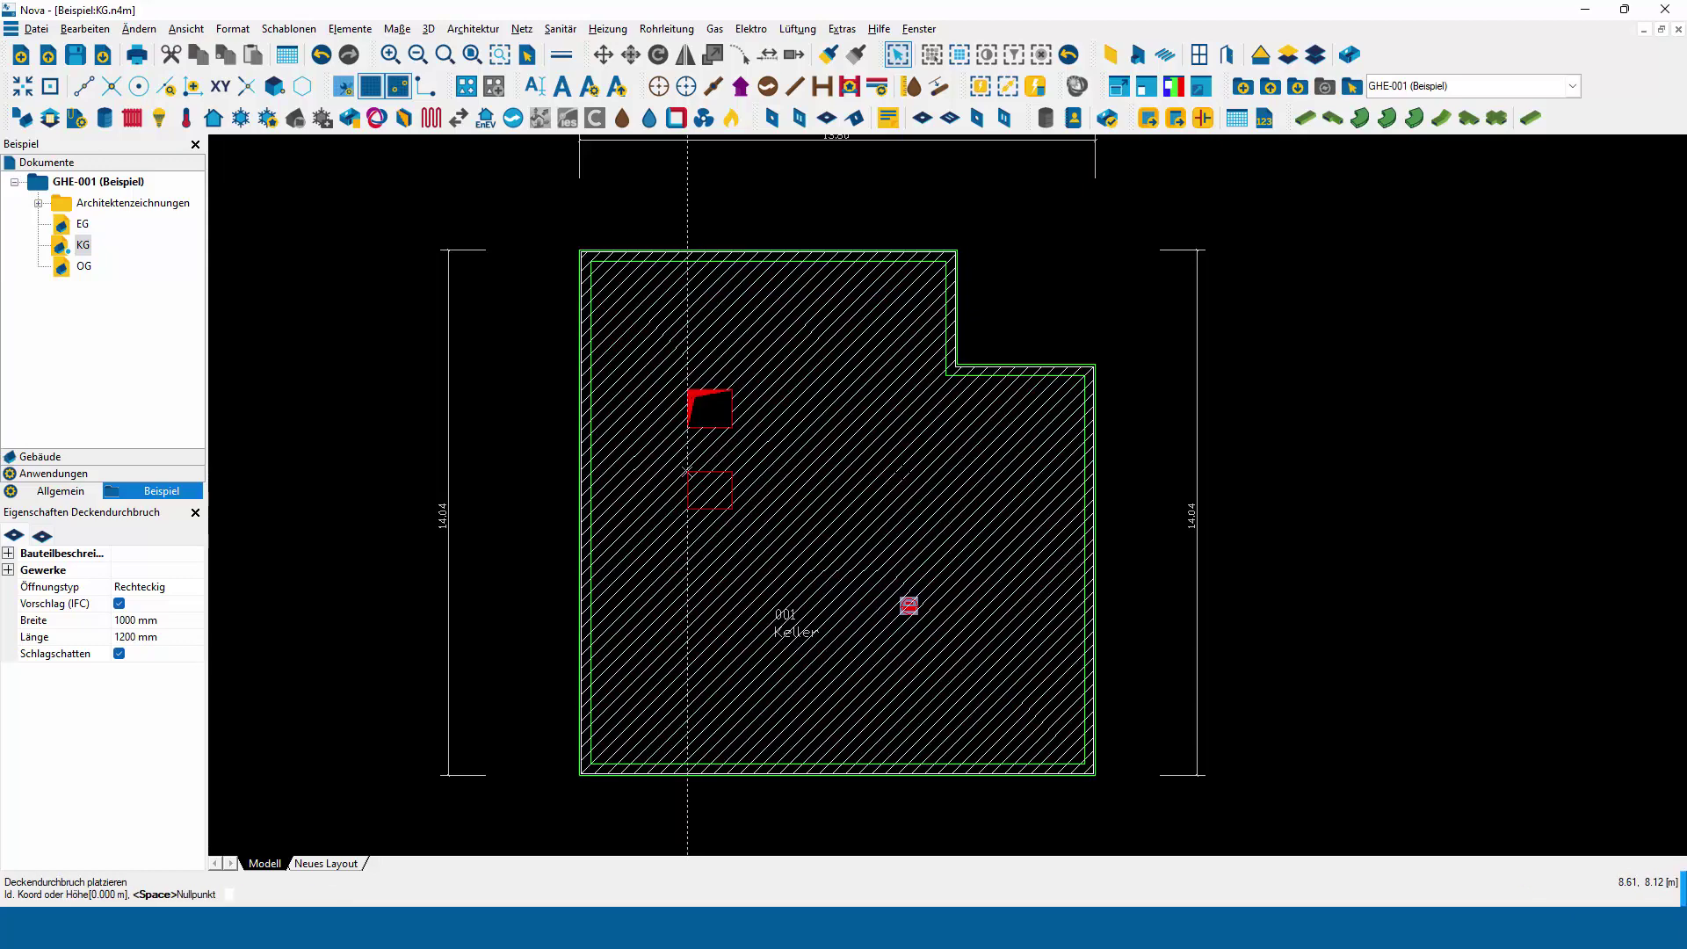
key("Escape")
scroll(708, 397, "up", 3)
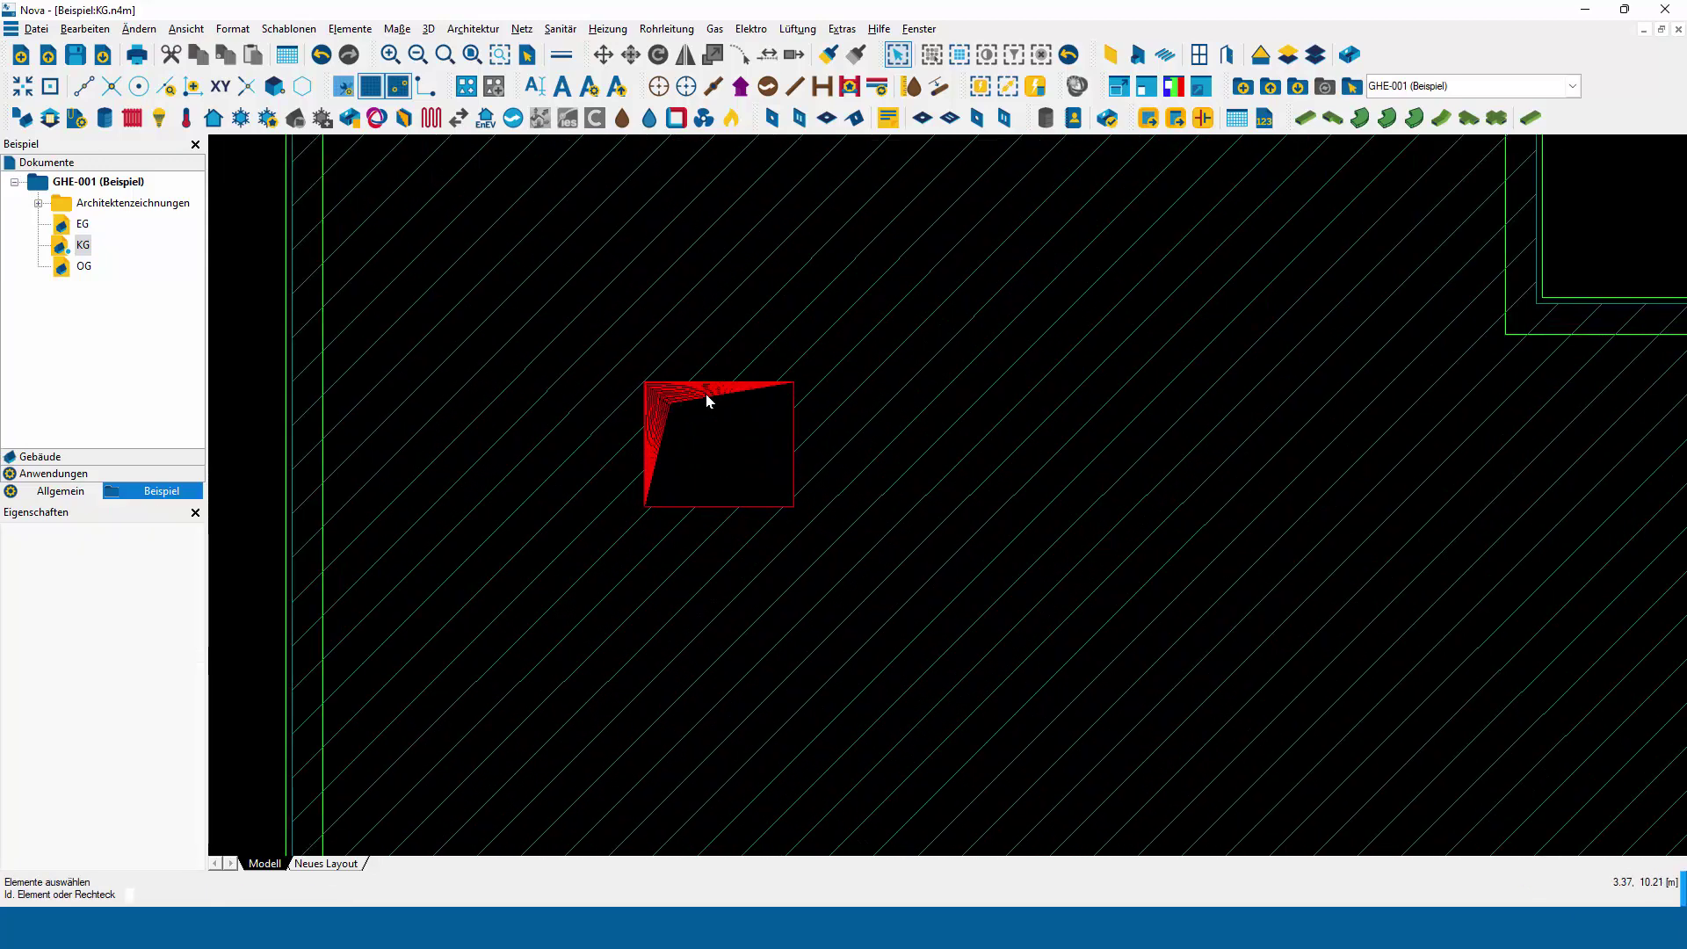
scroll(708, 401, "down", 2)
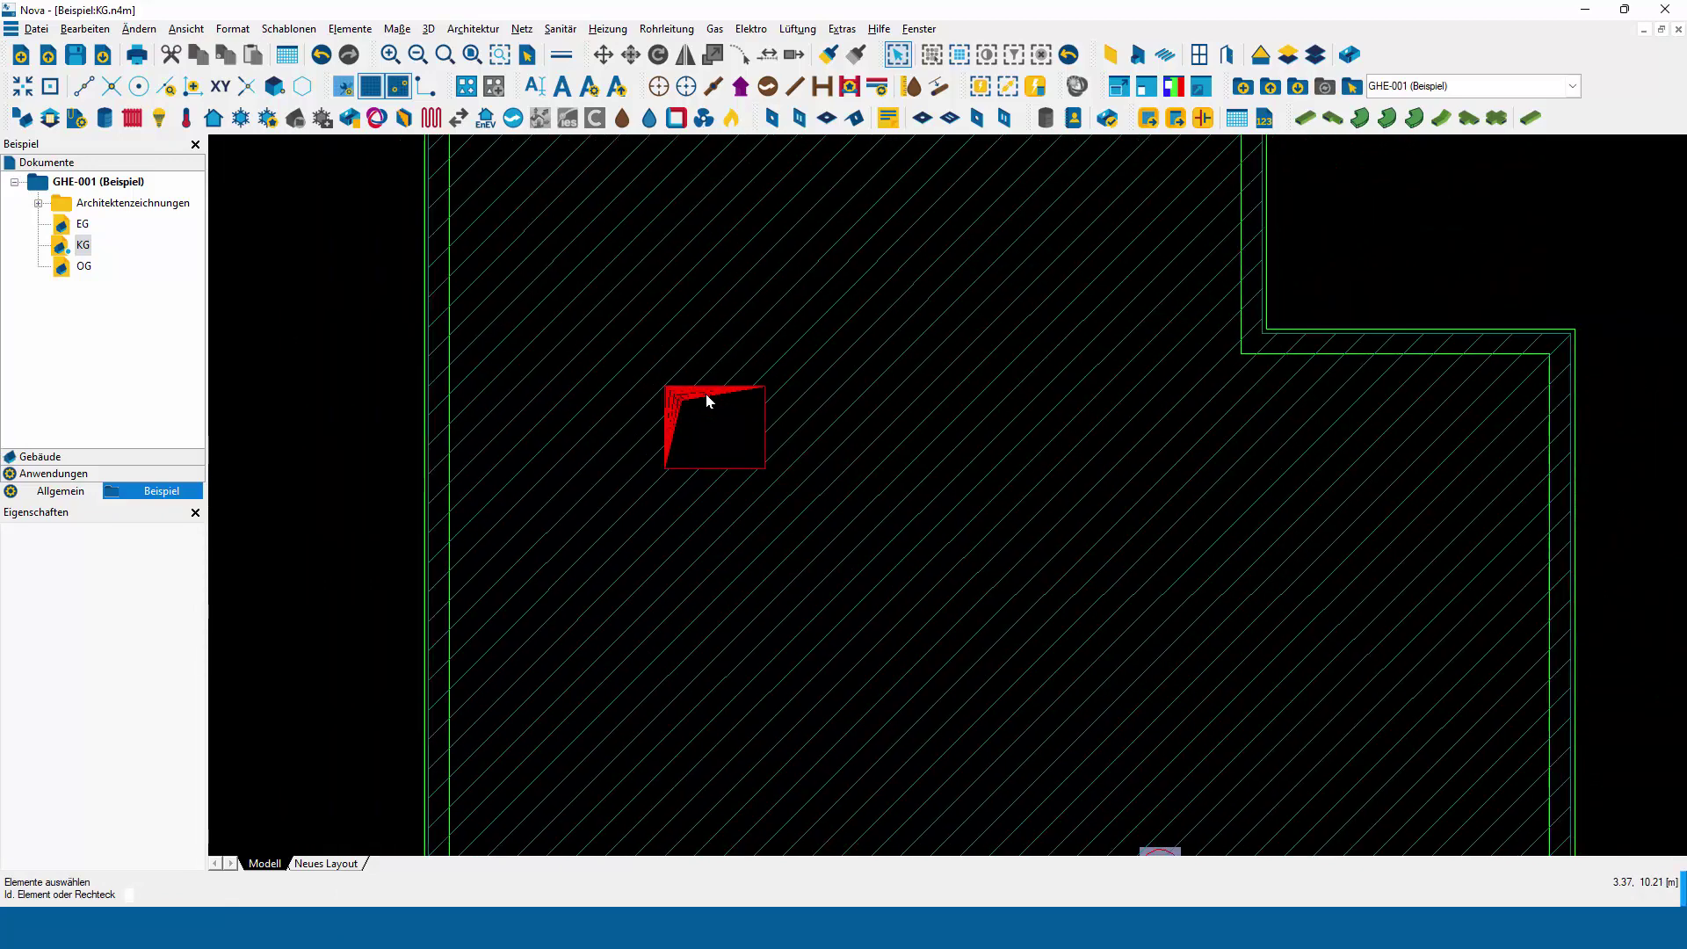
scroll(708, 401, "down", 2)
scroll(709, 400, "down", 1)
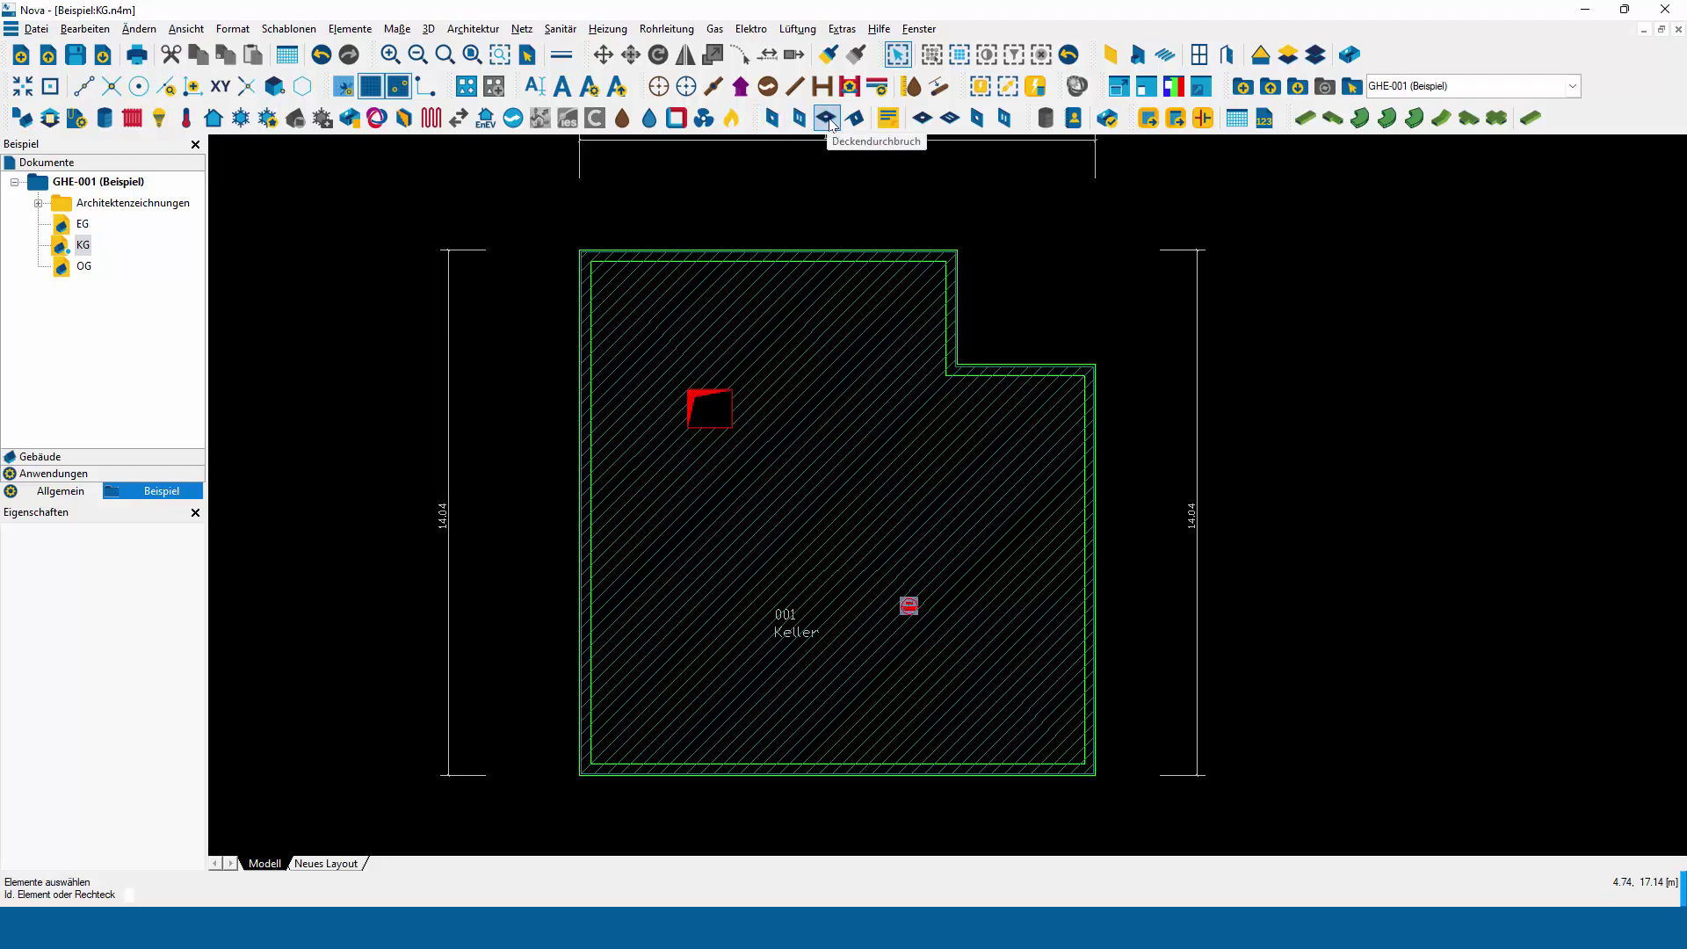
Place another rectangular ceiling opening in the basement slab near the top of the room.
left_click(826, 117)
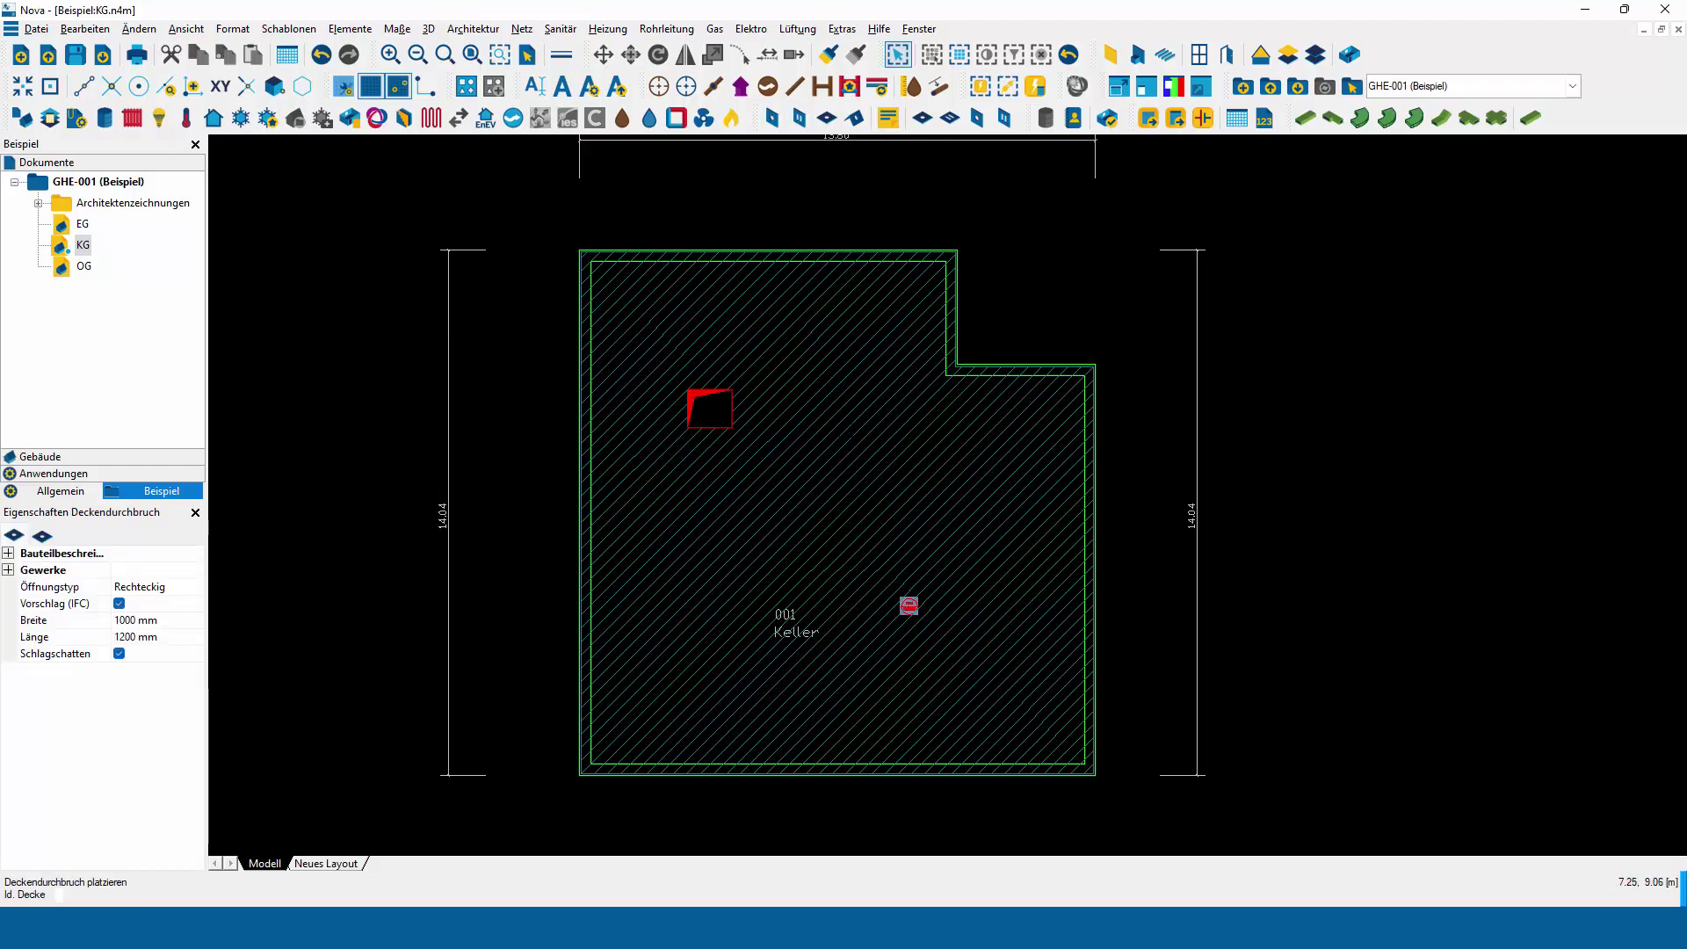
left_click(857, 528)
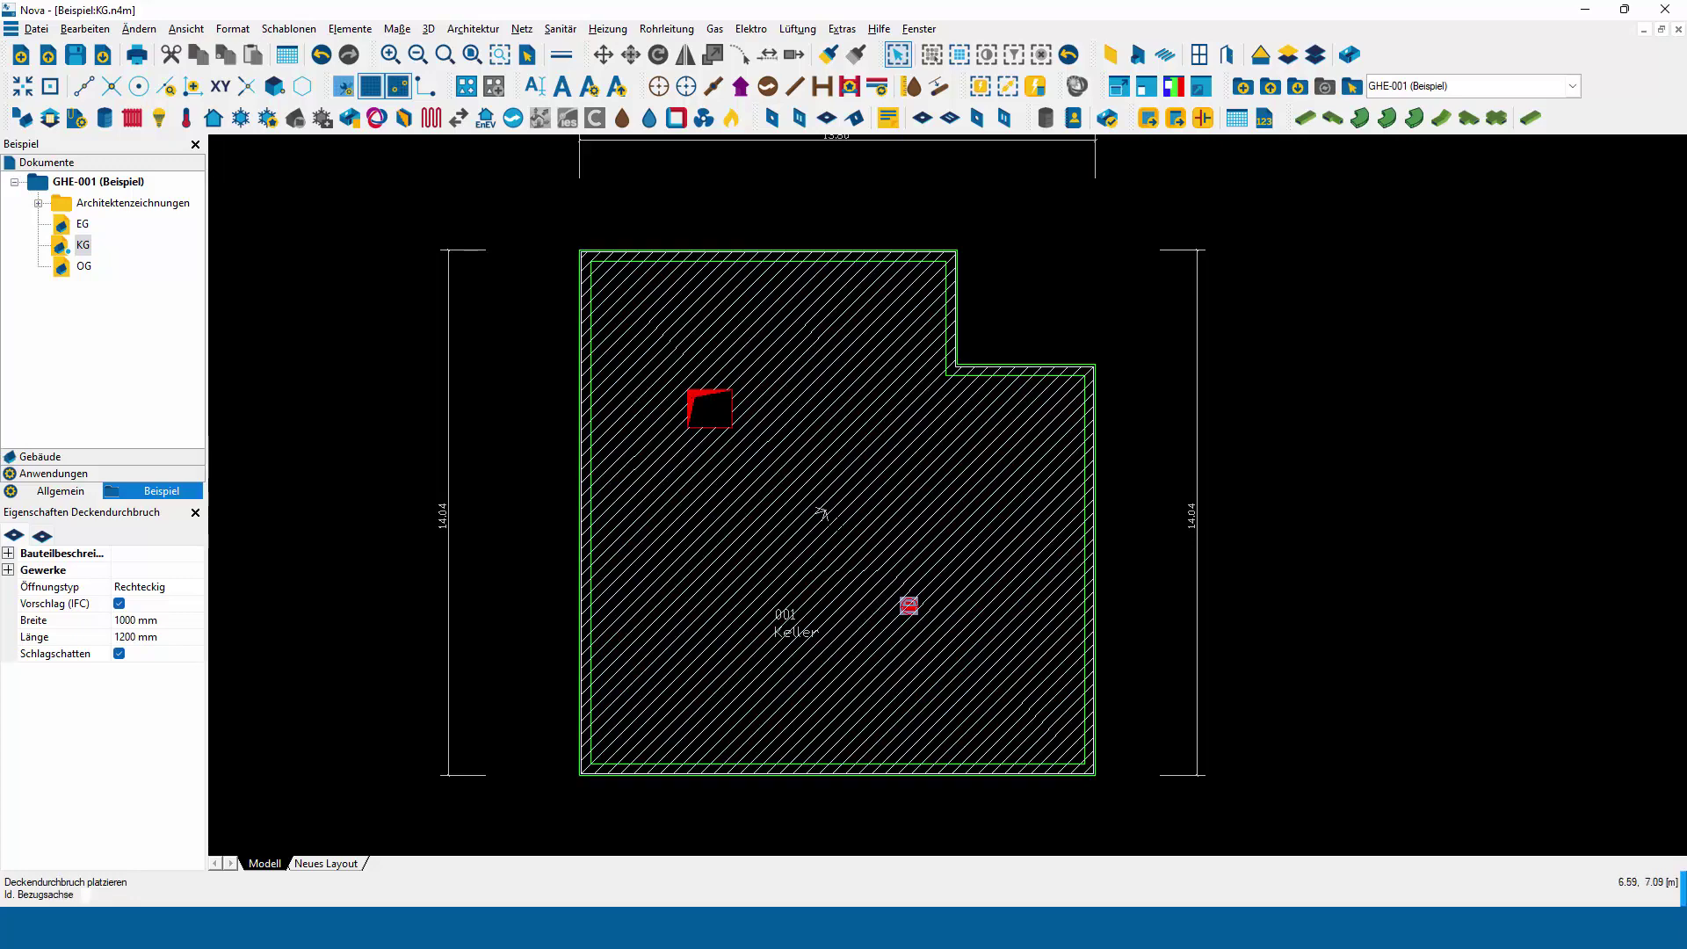
left_click(826, 644)
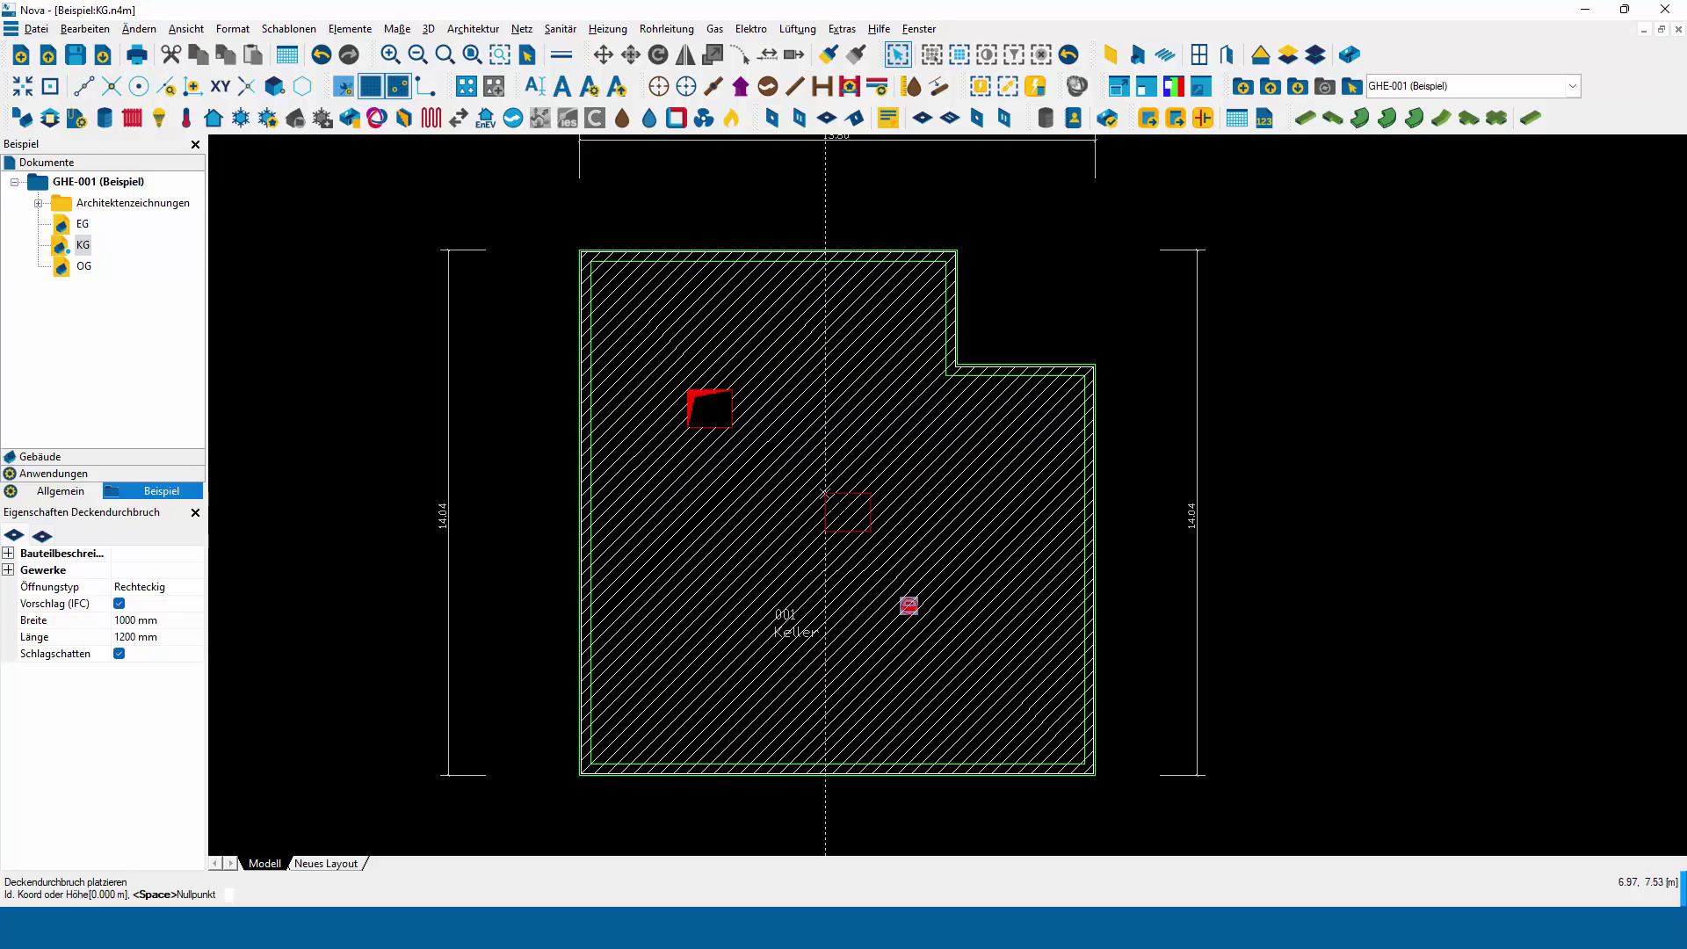
left_click(825, 332)
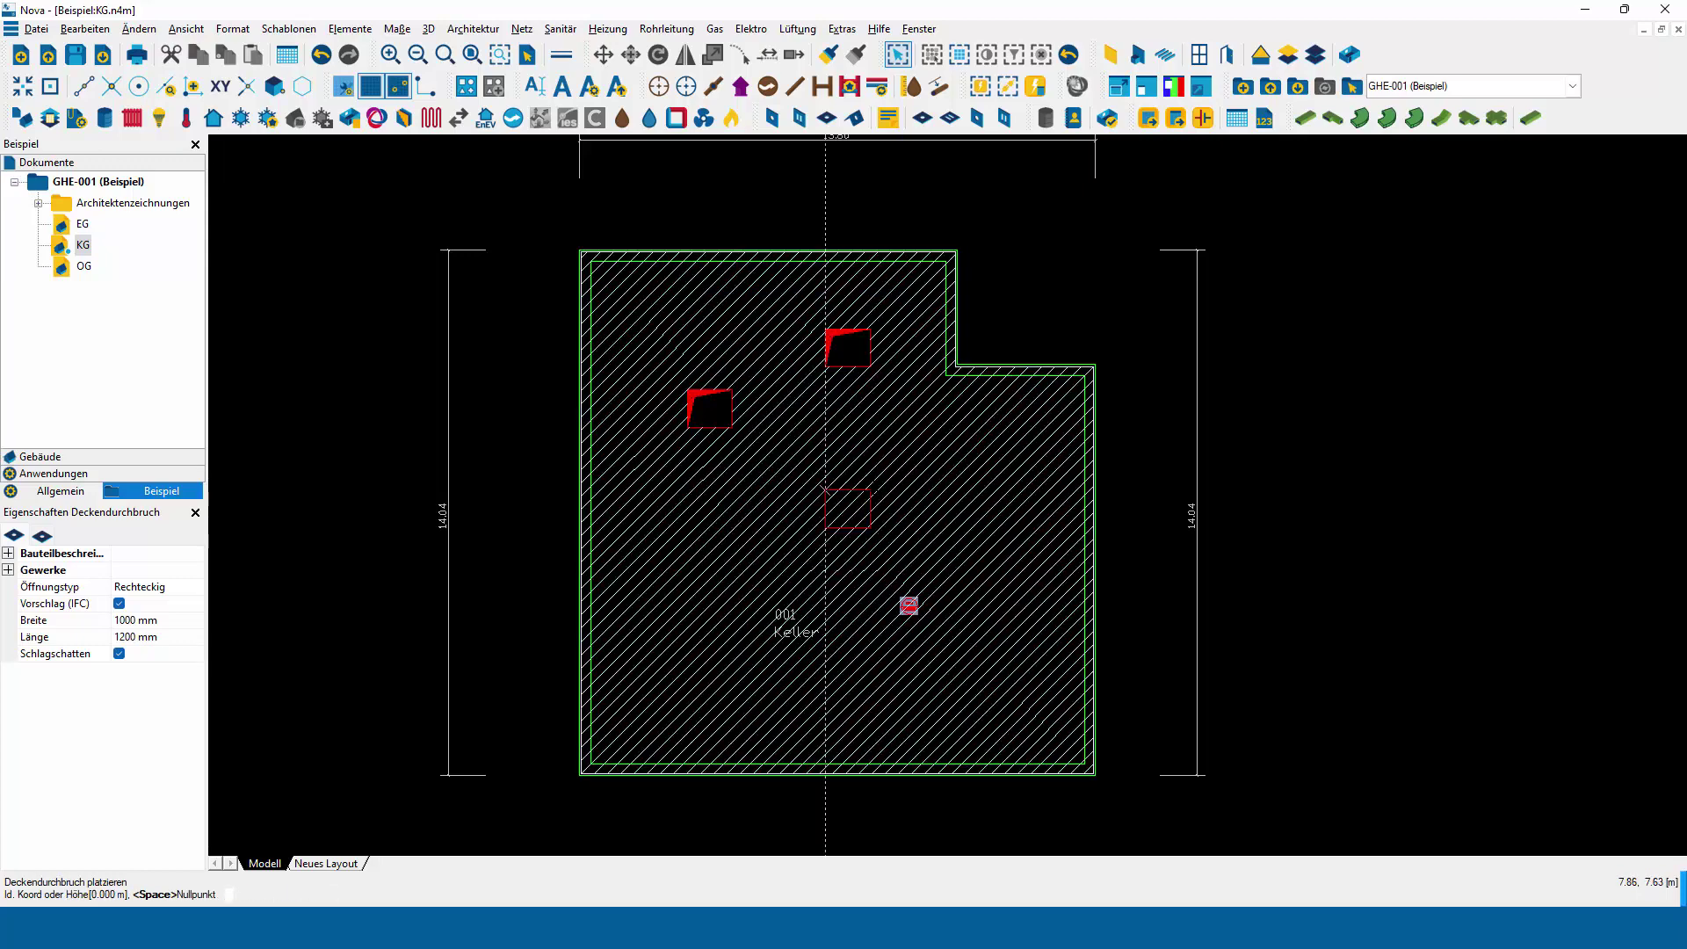
key("Escape")
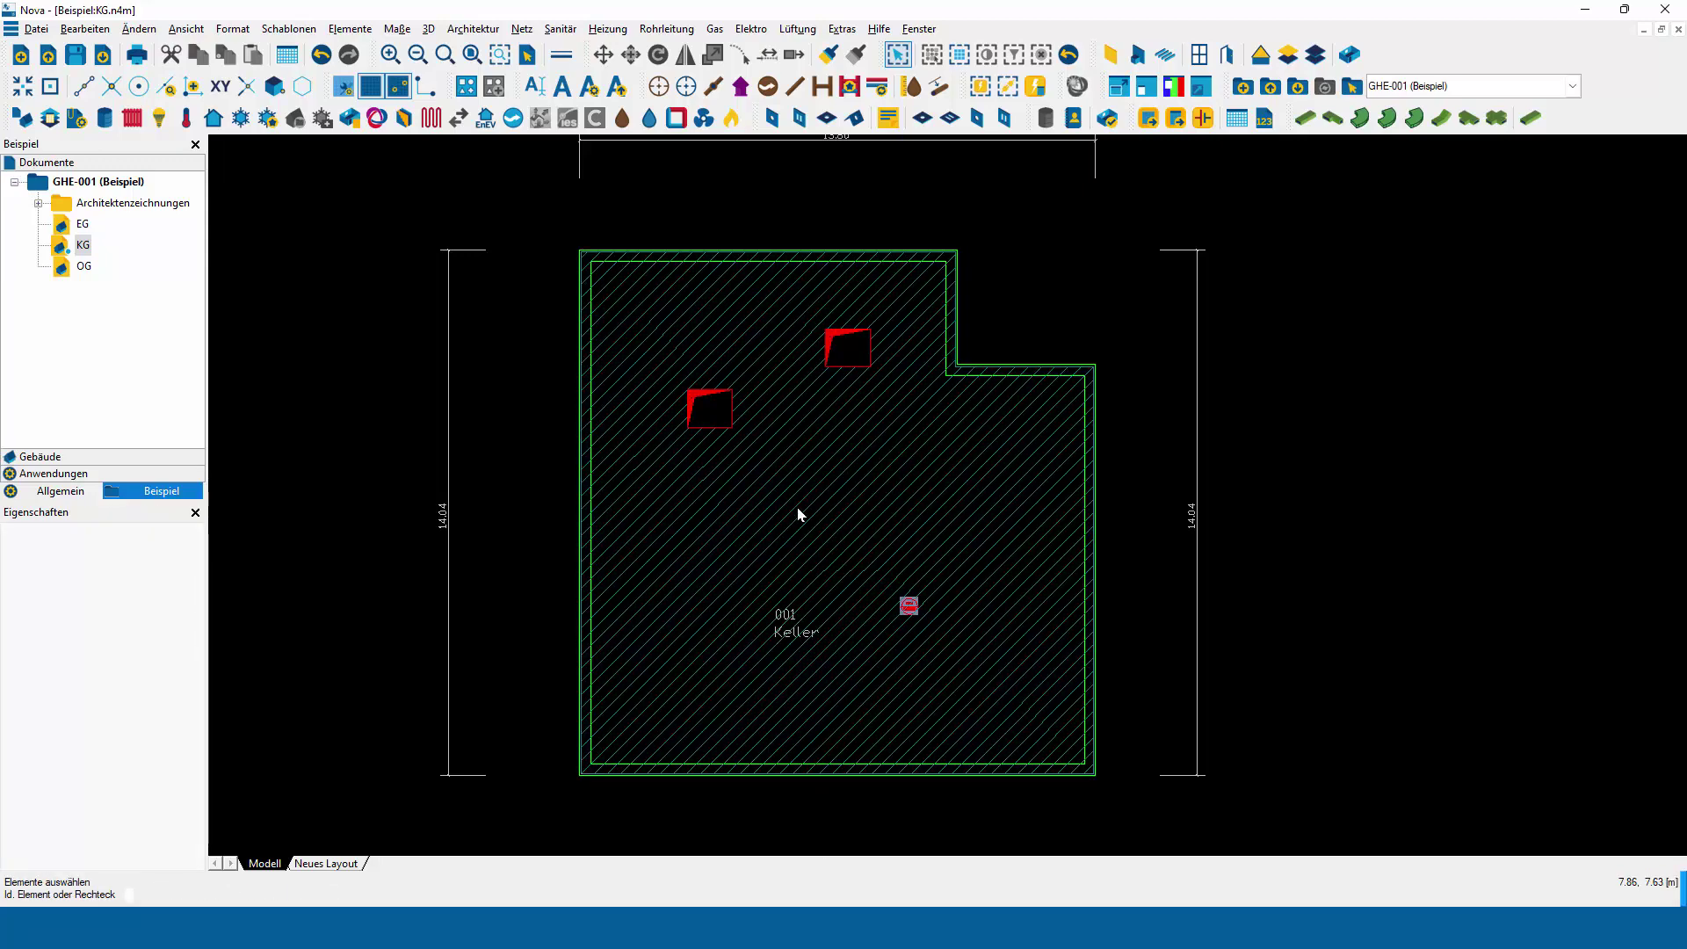
Delete both red ceiling openings, the top one and the upper-left one.
left_click(844, 347)
key("Delete")
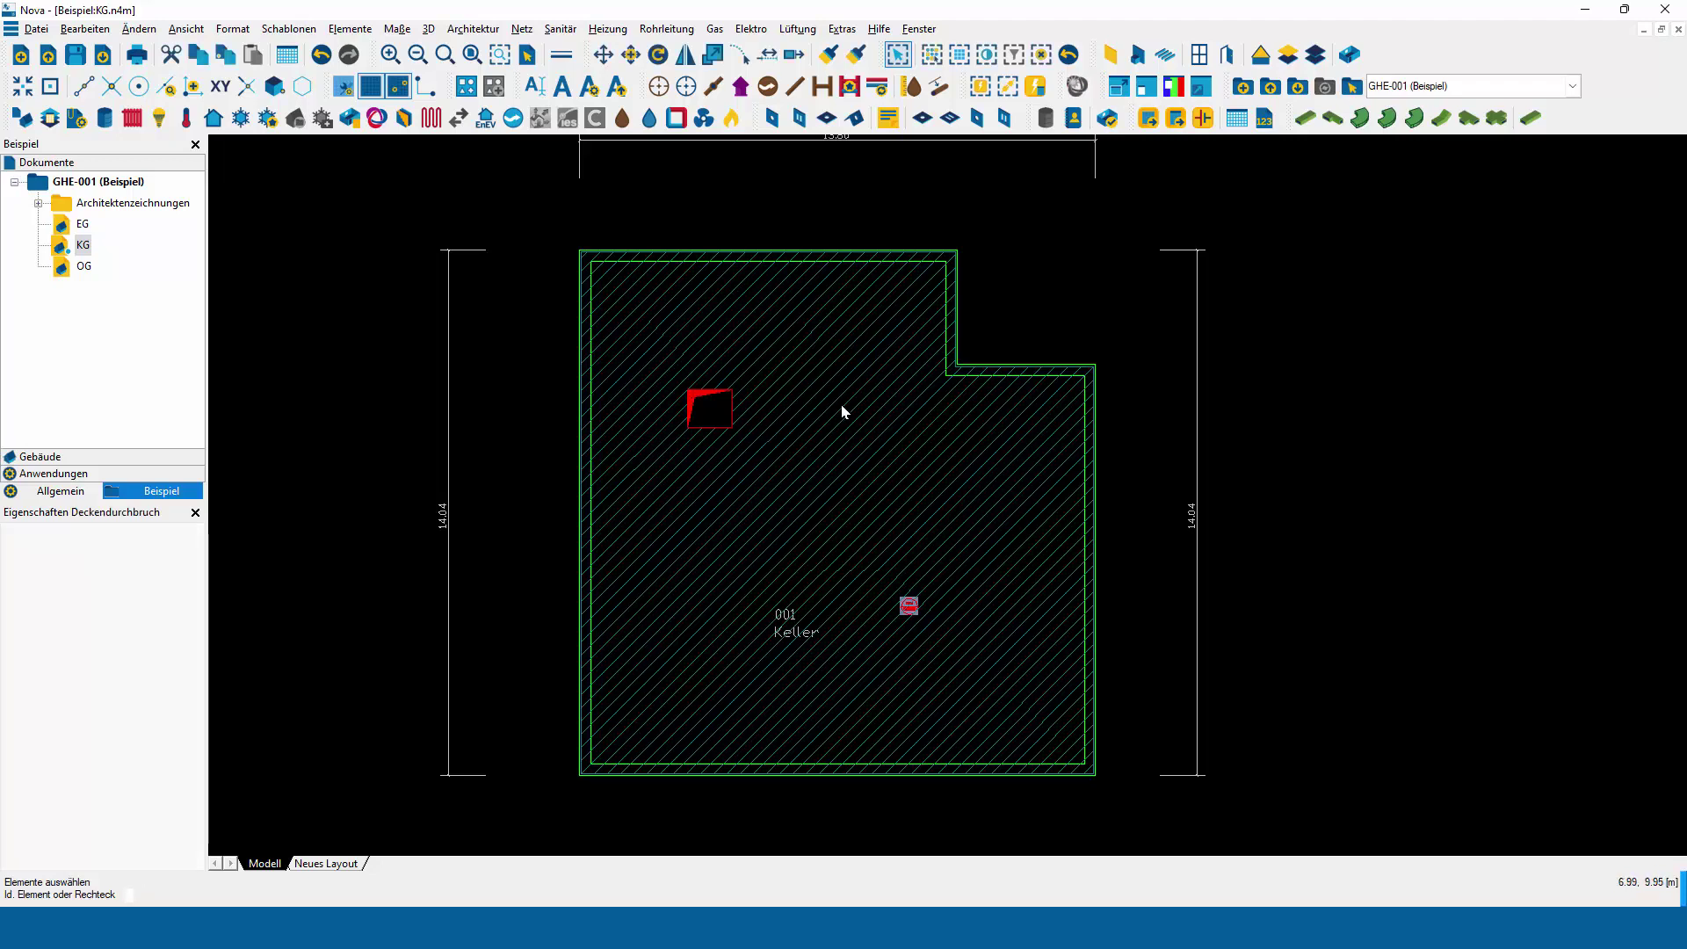
left_click(703, 420)
key("Delete")
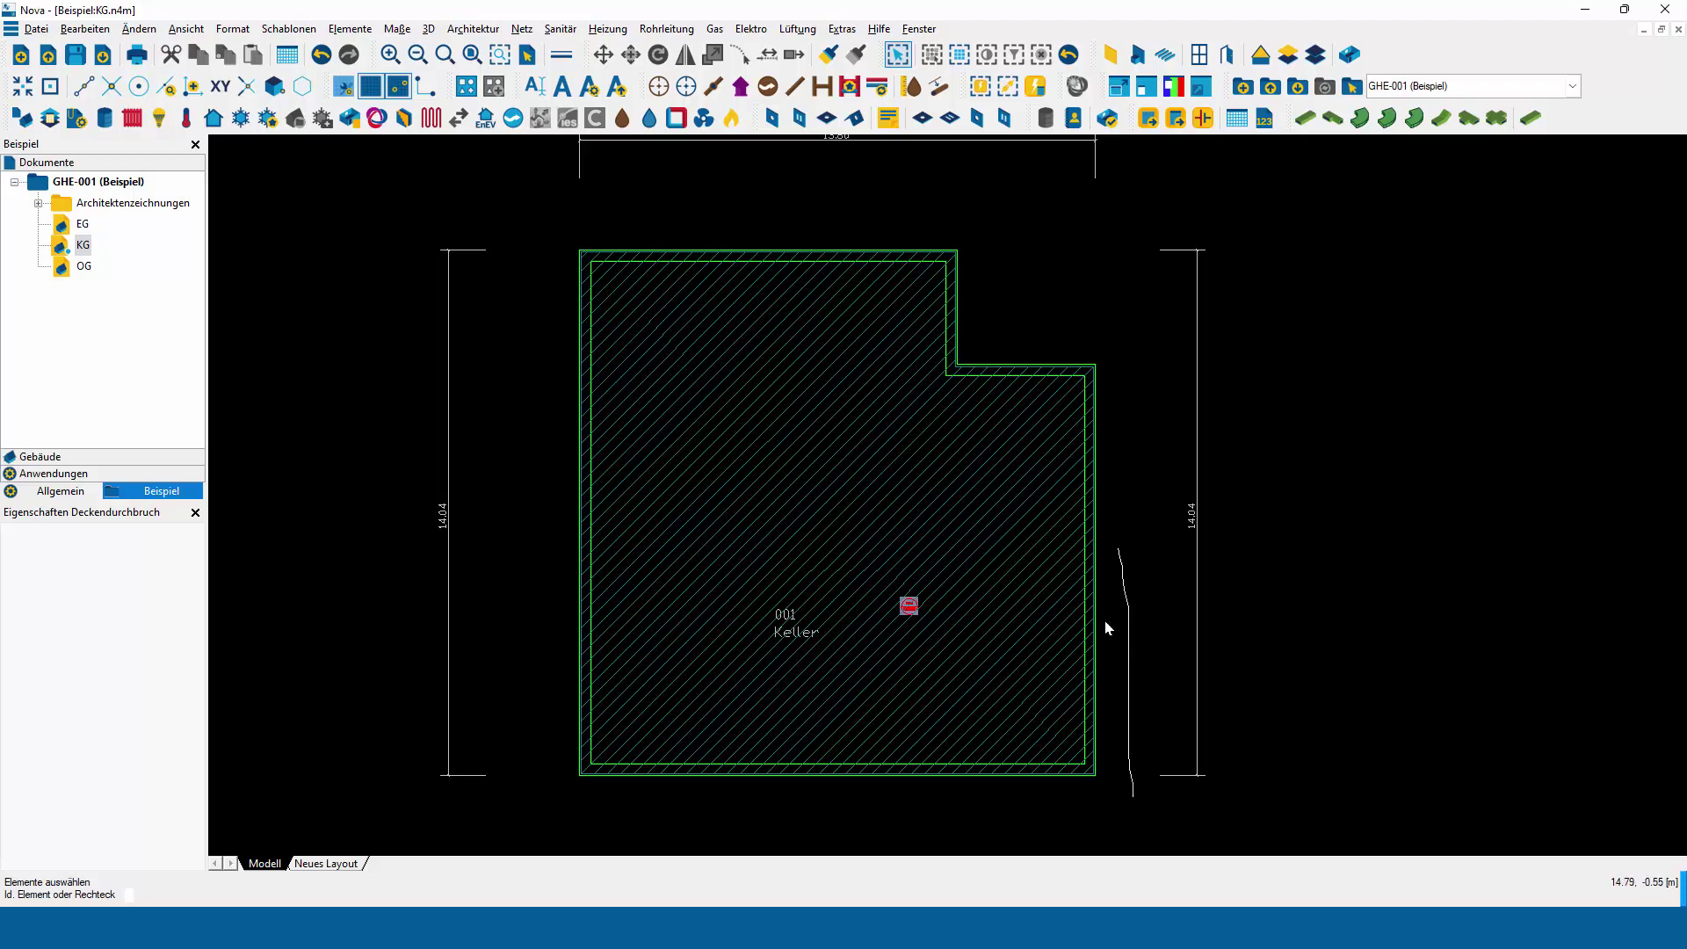
Draw a Schnitt below the room and place the section view right of the plan.
right_click_drag(1107, 628, 1104, 801)
left_click(1134, 791)
left_click(967, 792)
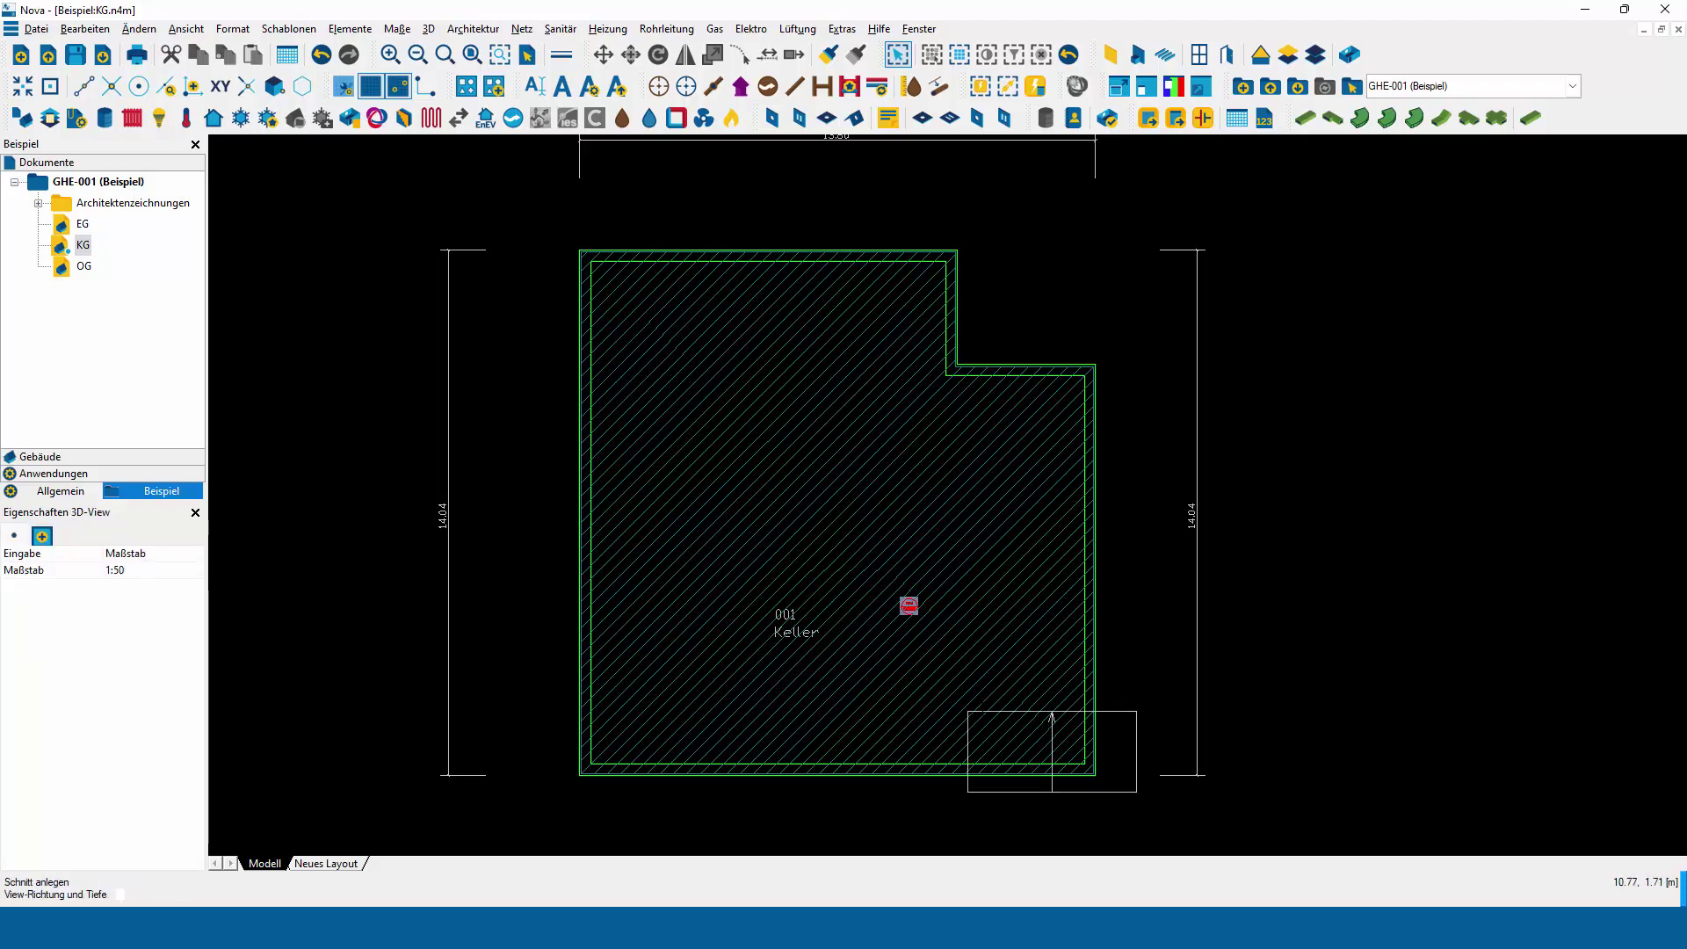
left_click(971, 709)
left_click(1349, 689)
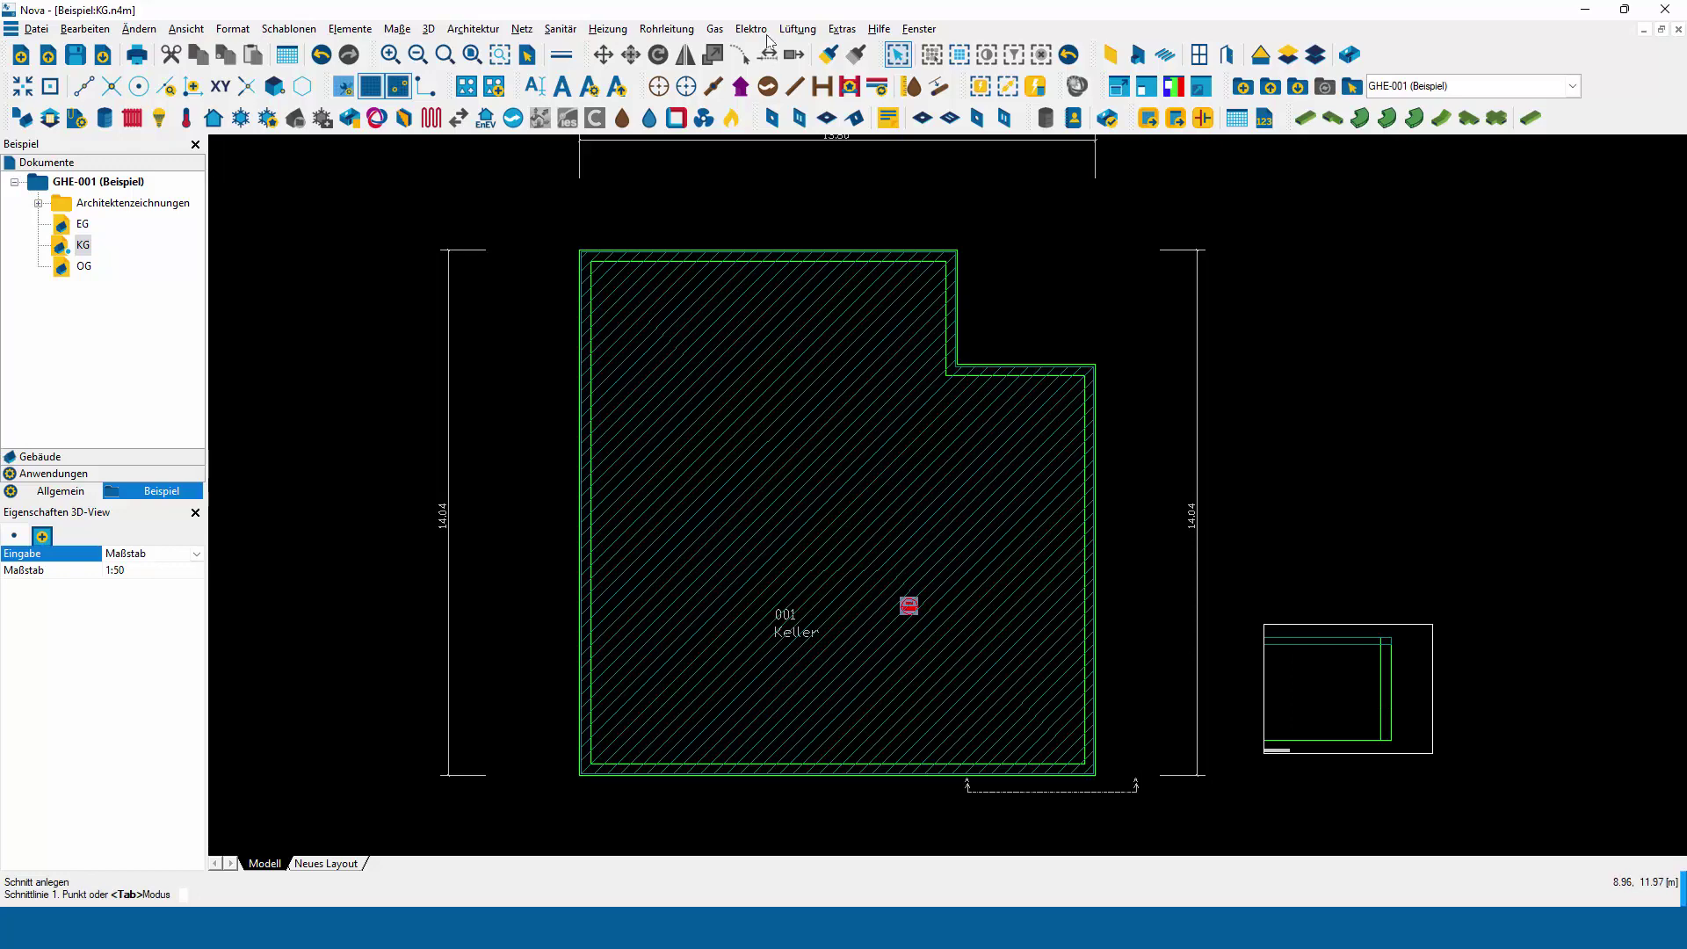
Place a vertical 400 × 400 mm, 1500 mm long supply-air duct at the room's lower right.
left_click(797, 28)
mouse_move(796, 28)
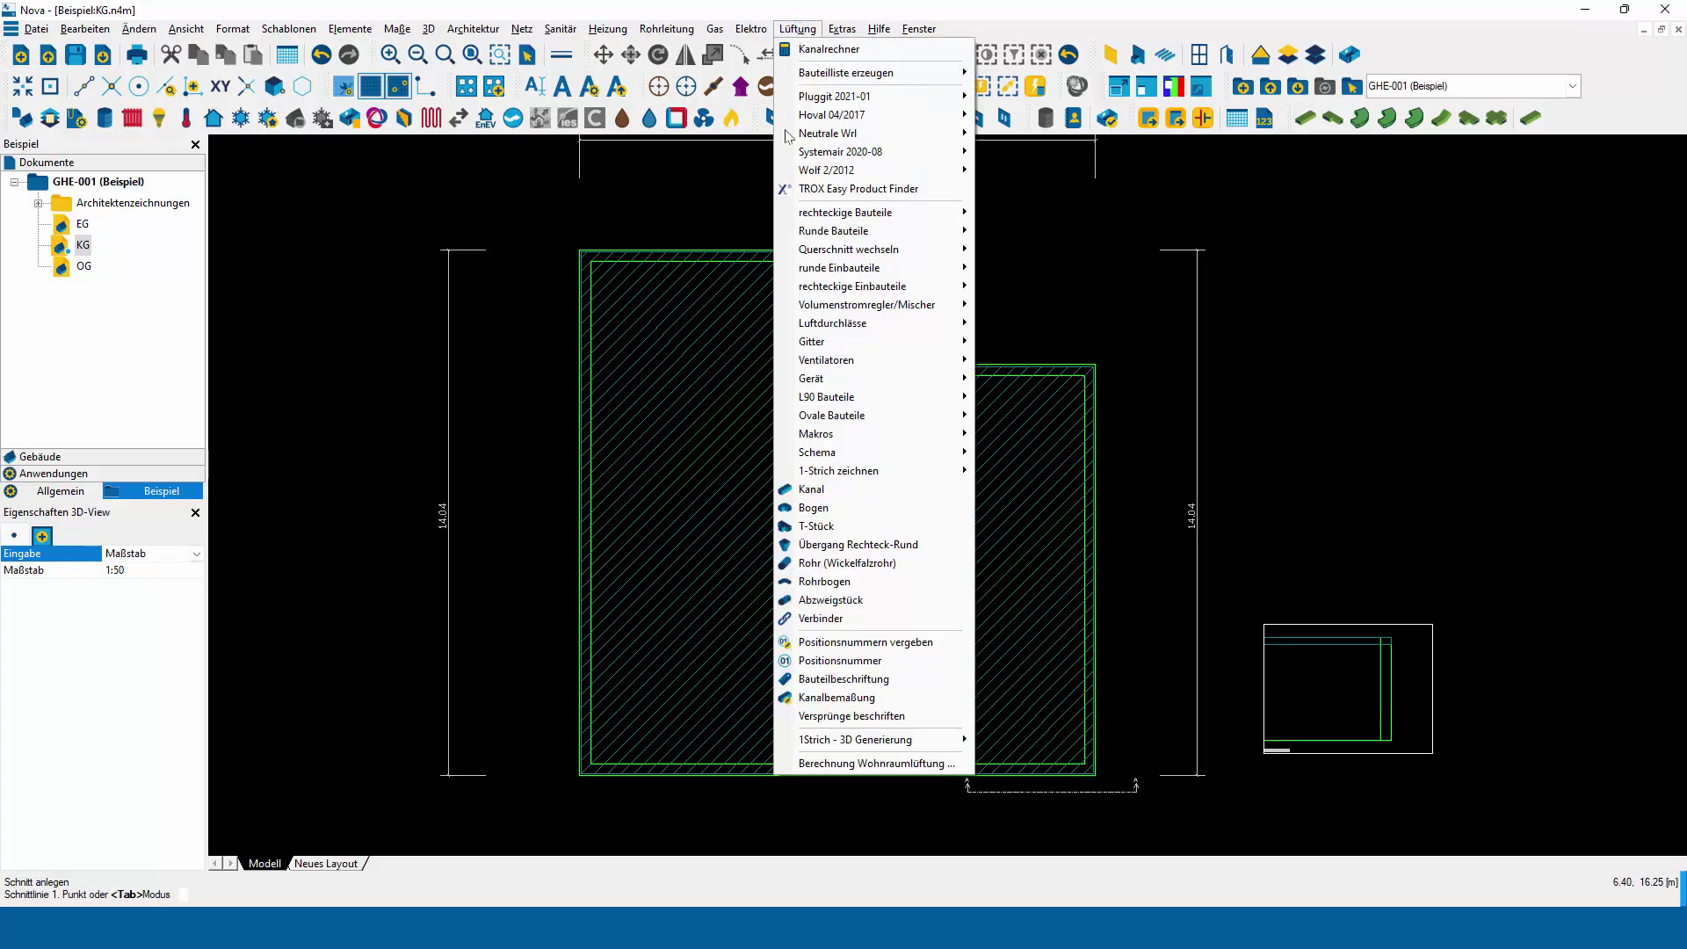
left_click(818, 489)
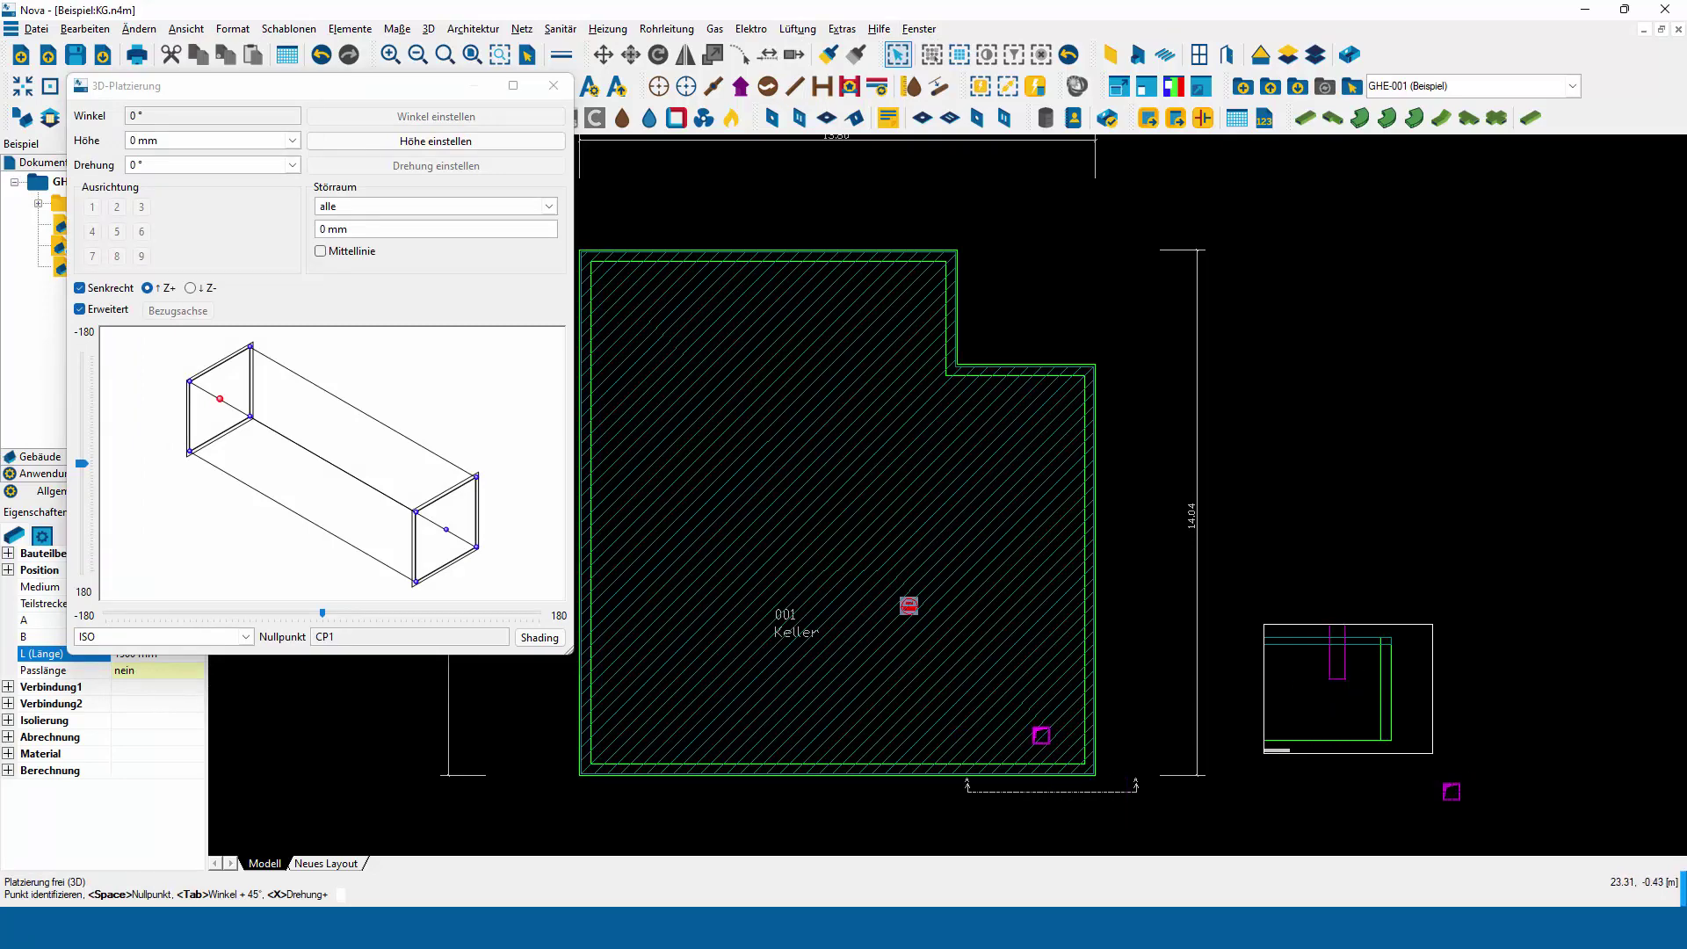
key("Escape")
scroll(1306, 716, "up", 2)
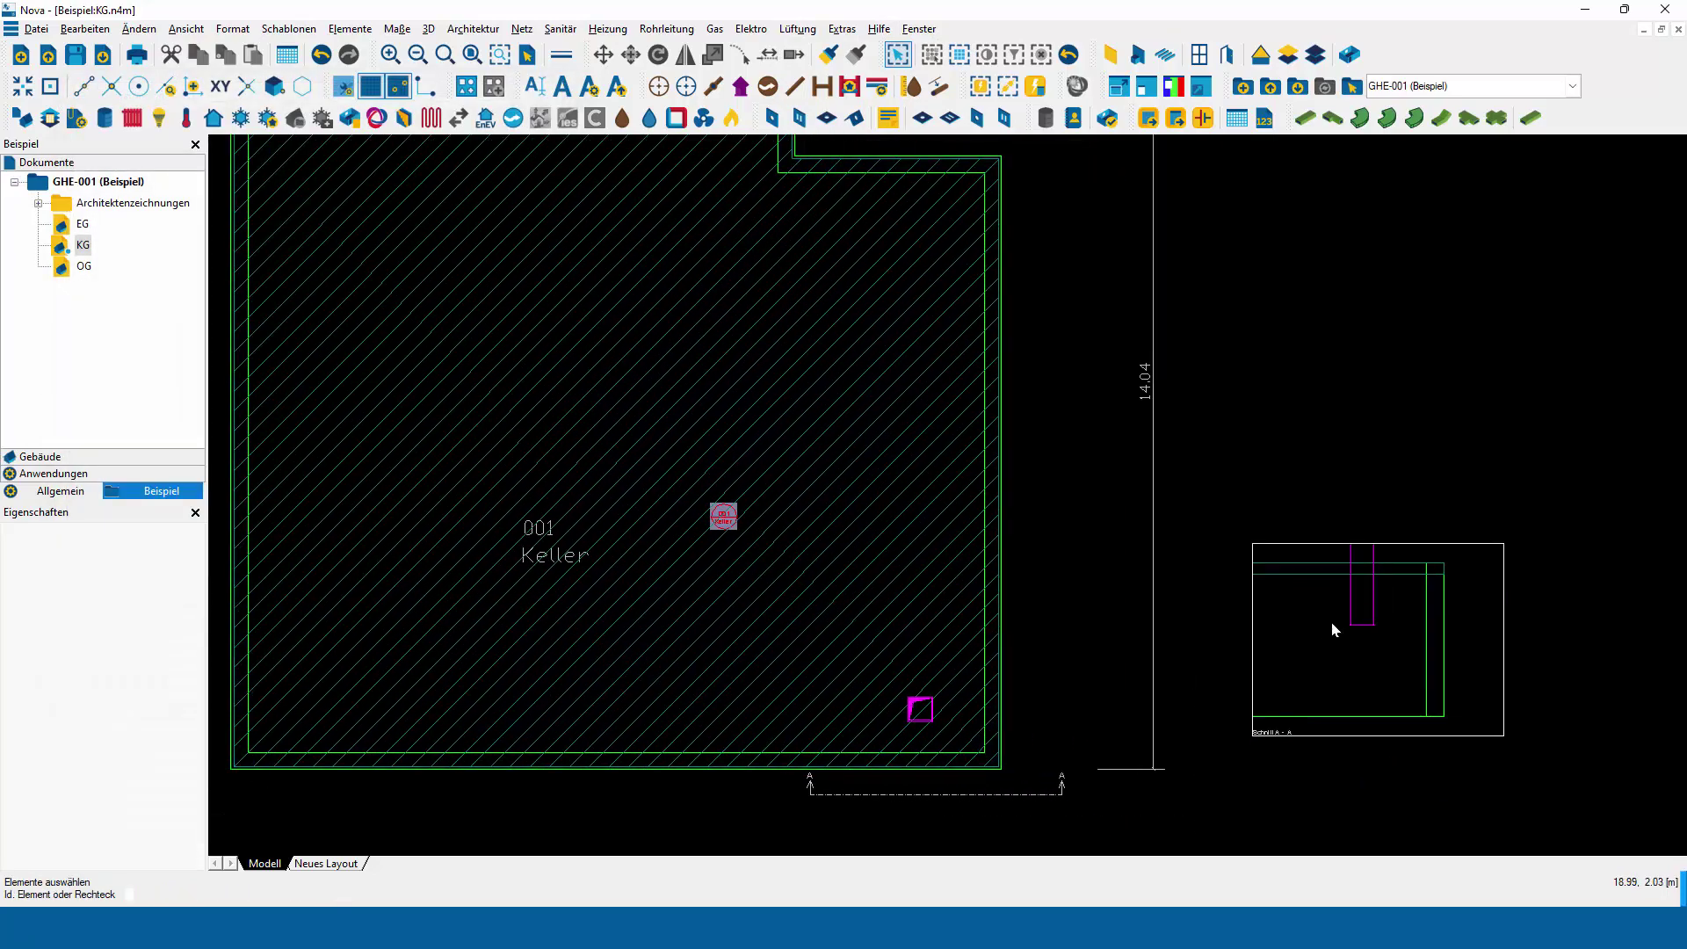
left_click(1347, 571)
left_click(1353, 605)
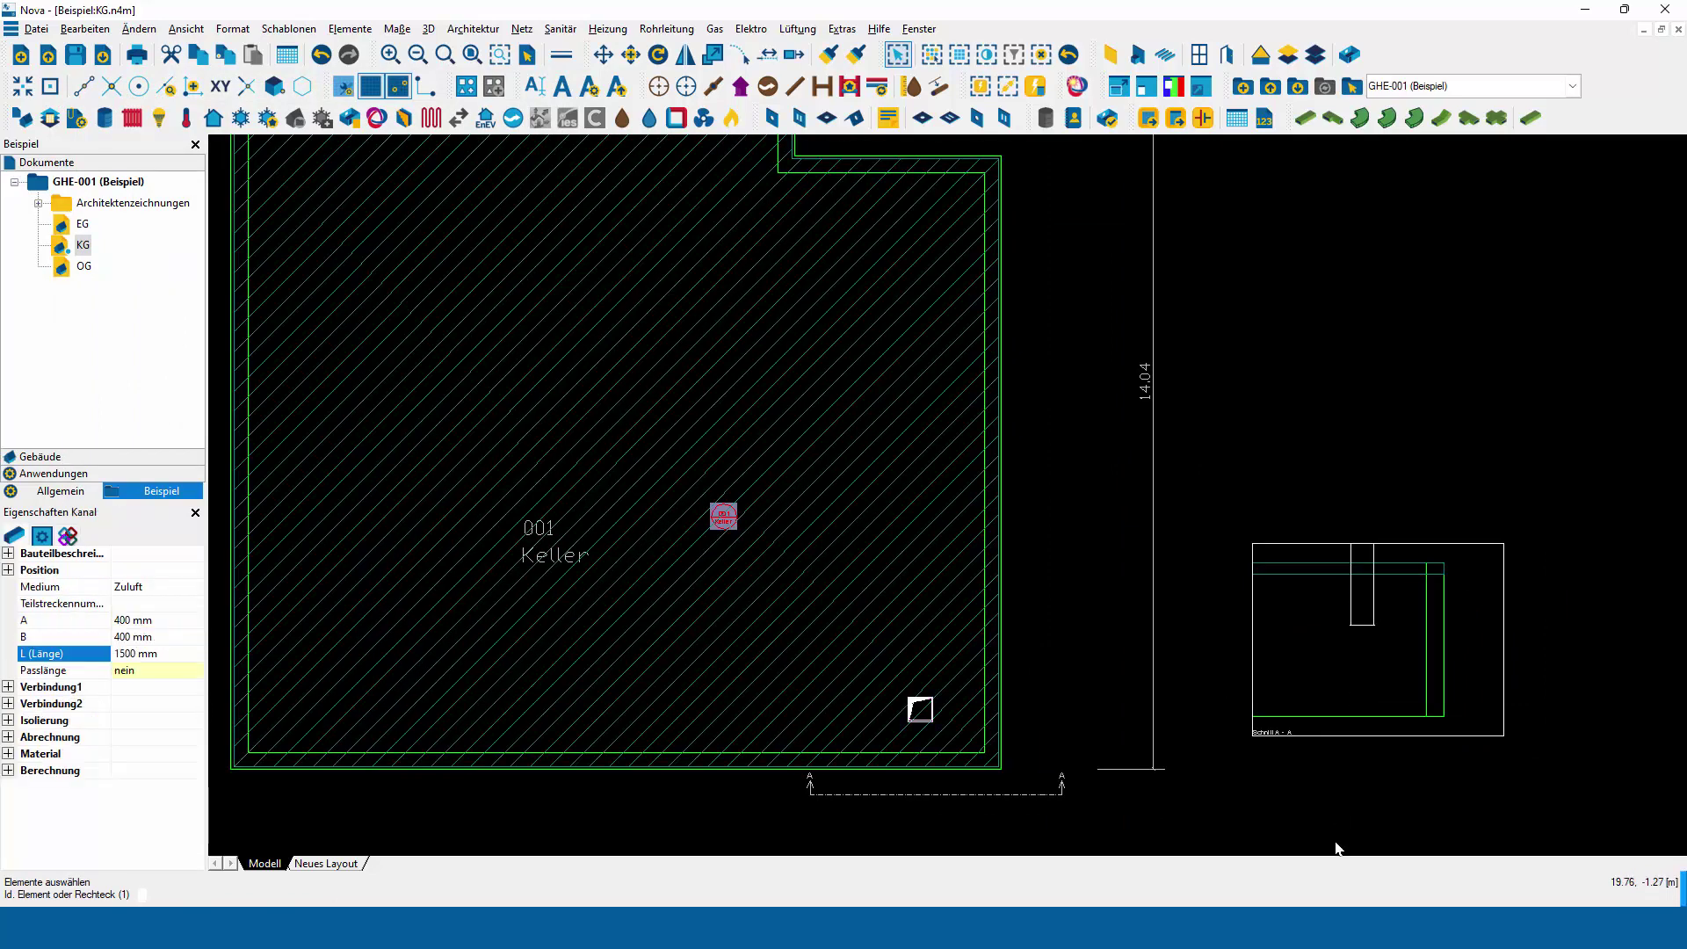
right_click(1366, 628)
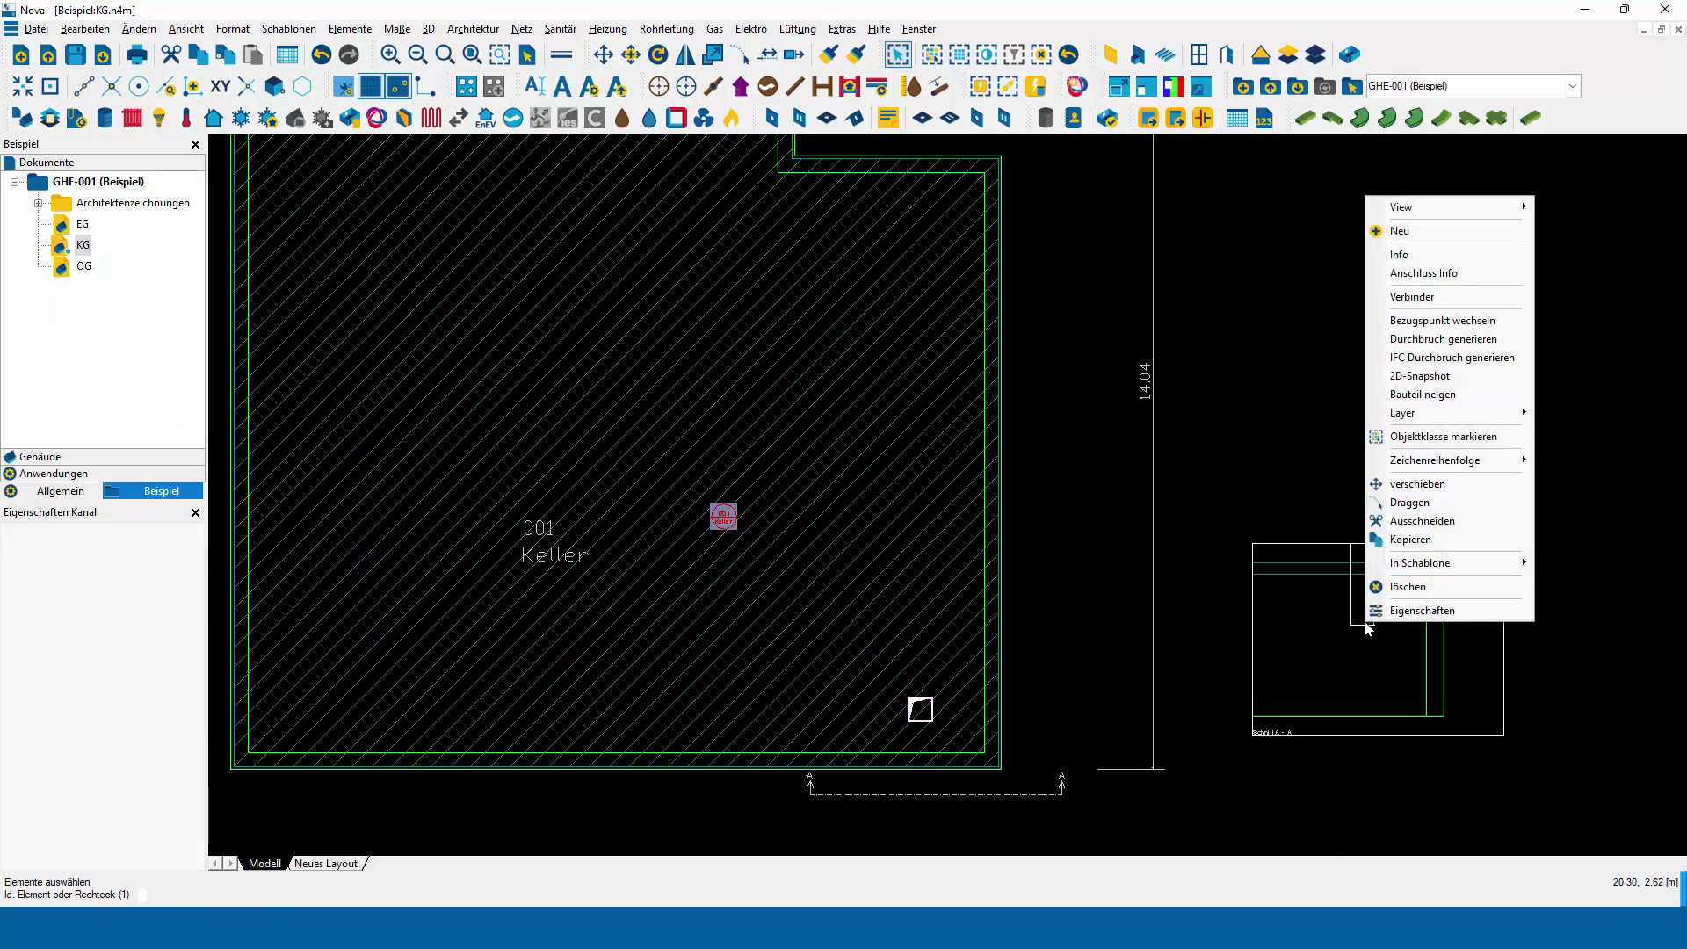
Generate and place a 560 × 560 mm ceiling opening for the duct with Durchbruch generieren.
left_click(1485, 341)
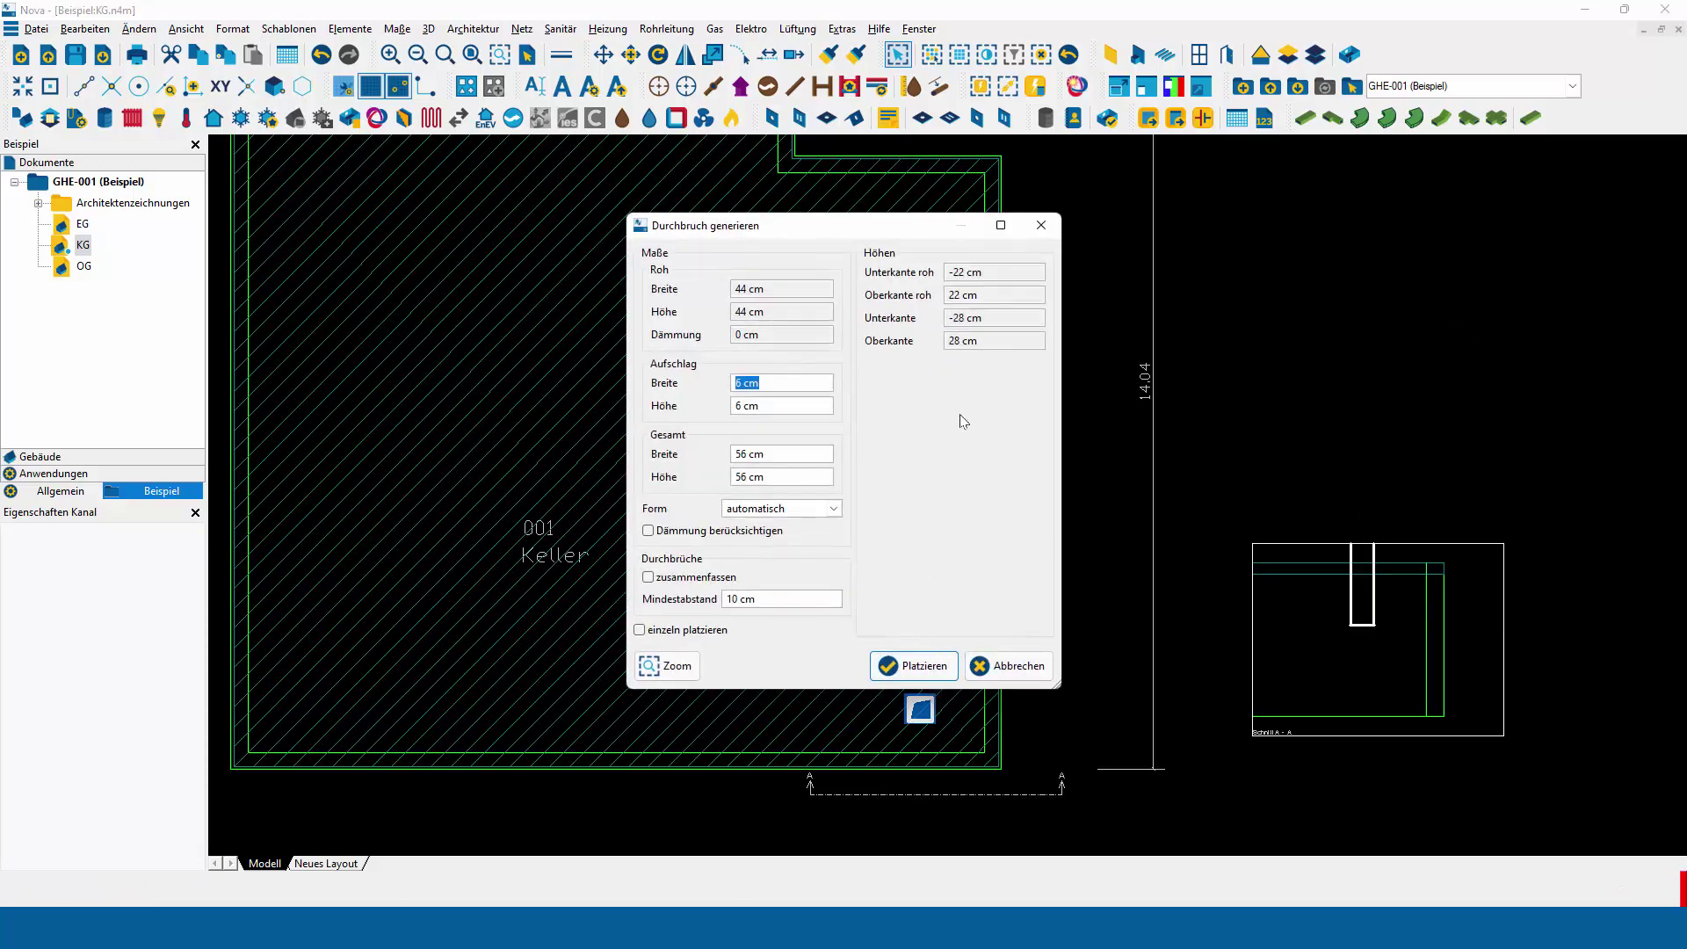
left_click(906, 659)
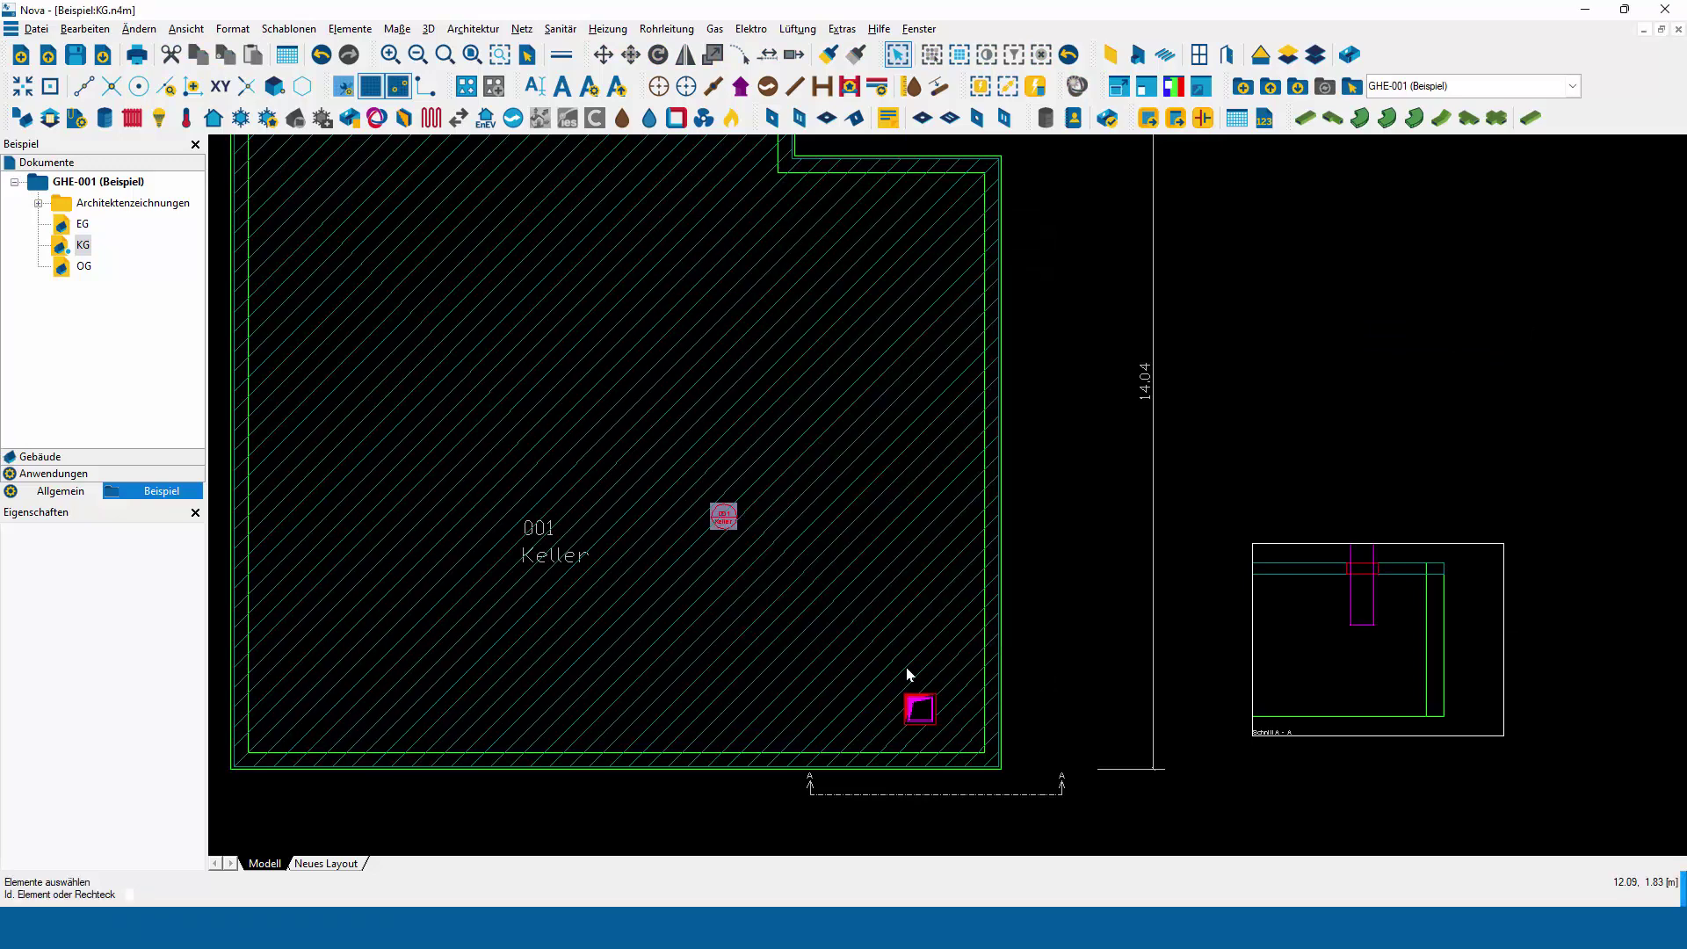
scroll(1398, 567, "up", 1)
scroll(1384, 582, "up", 2)
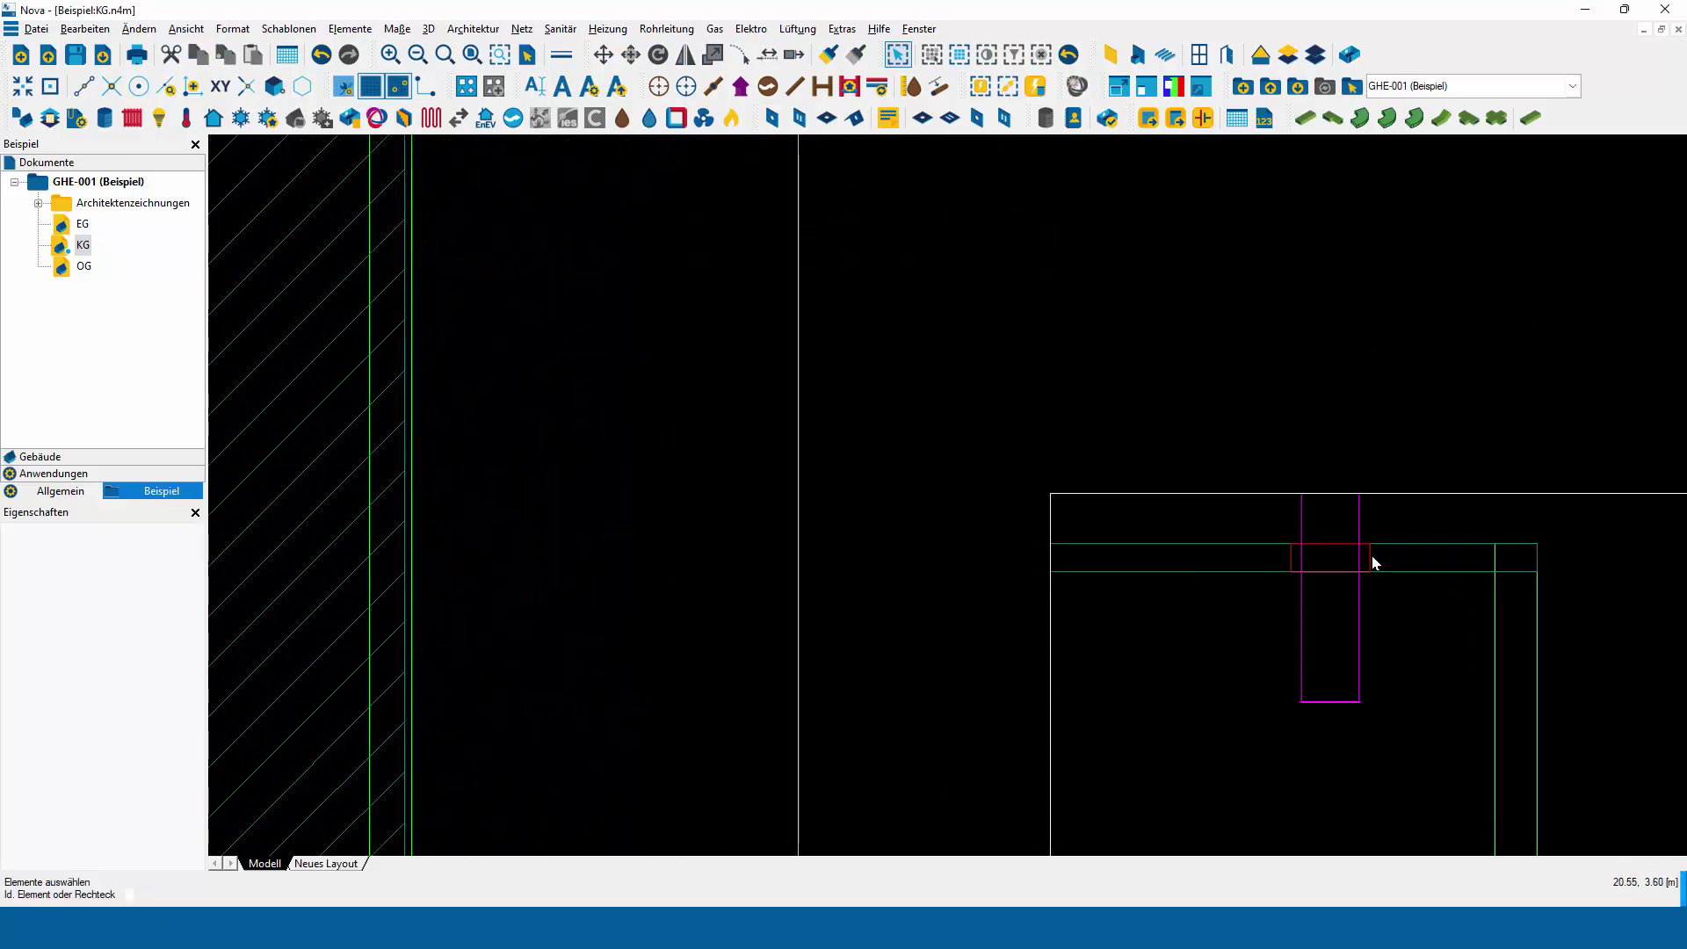
Delete the duct and its generated ceiling opening.
left_click(1375, 563)
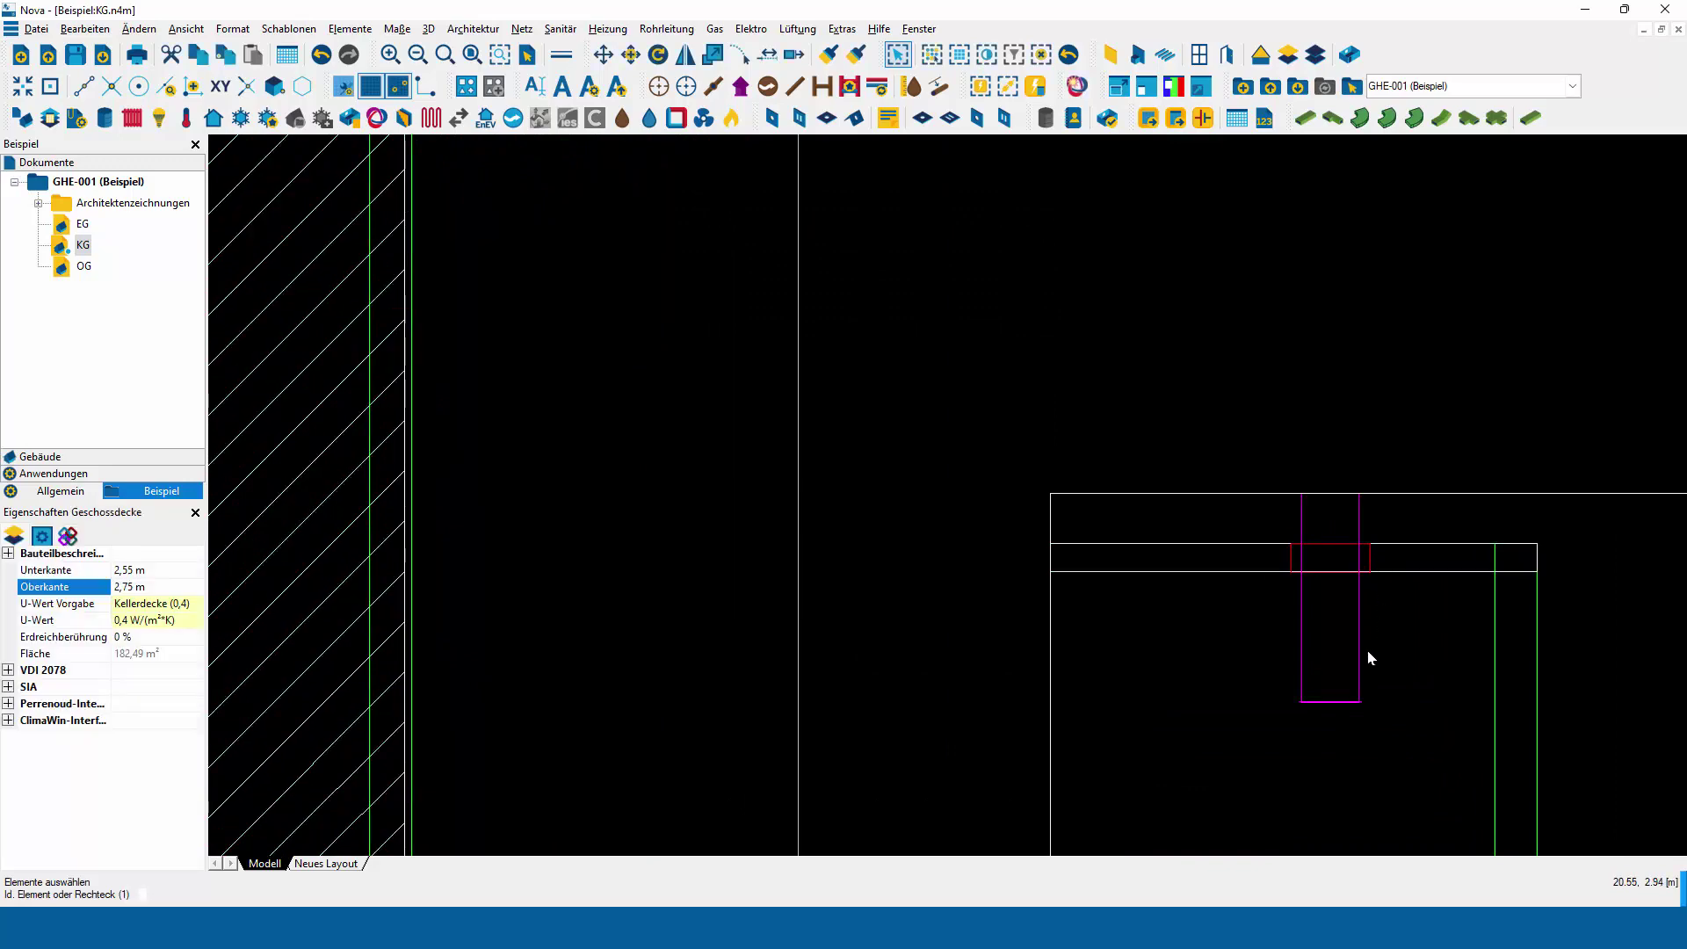
key("Delete")
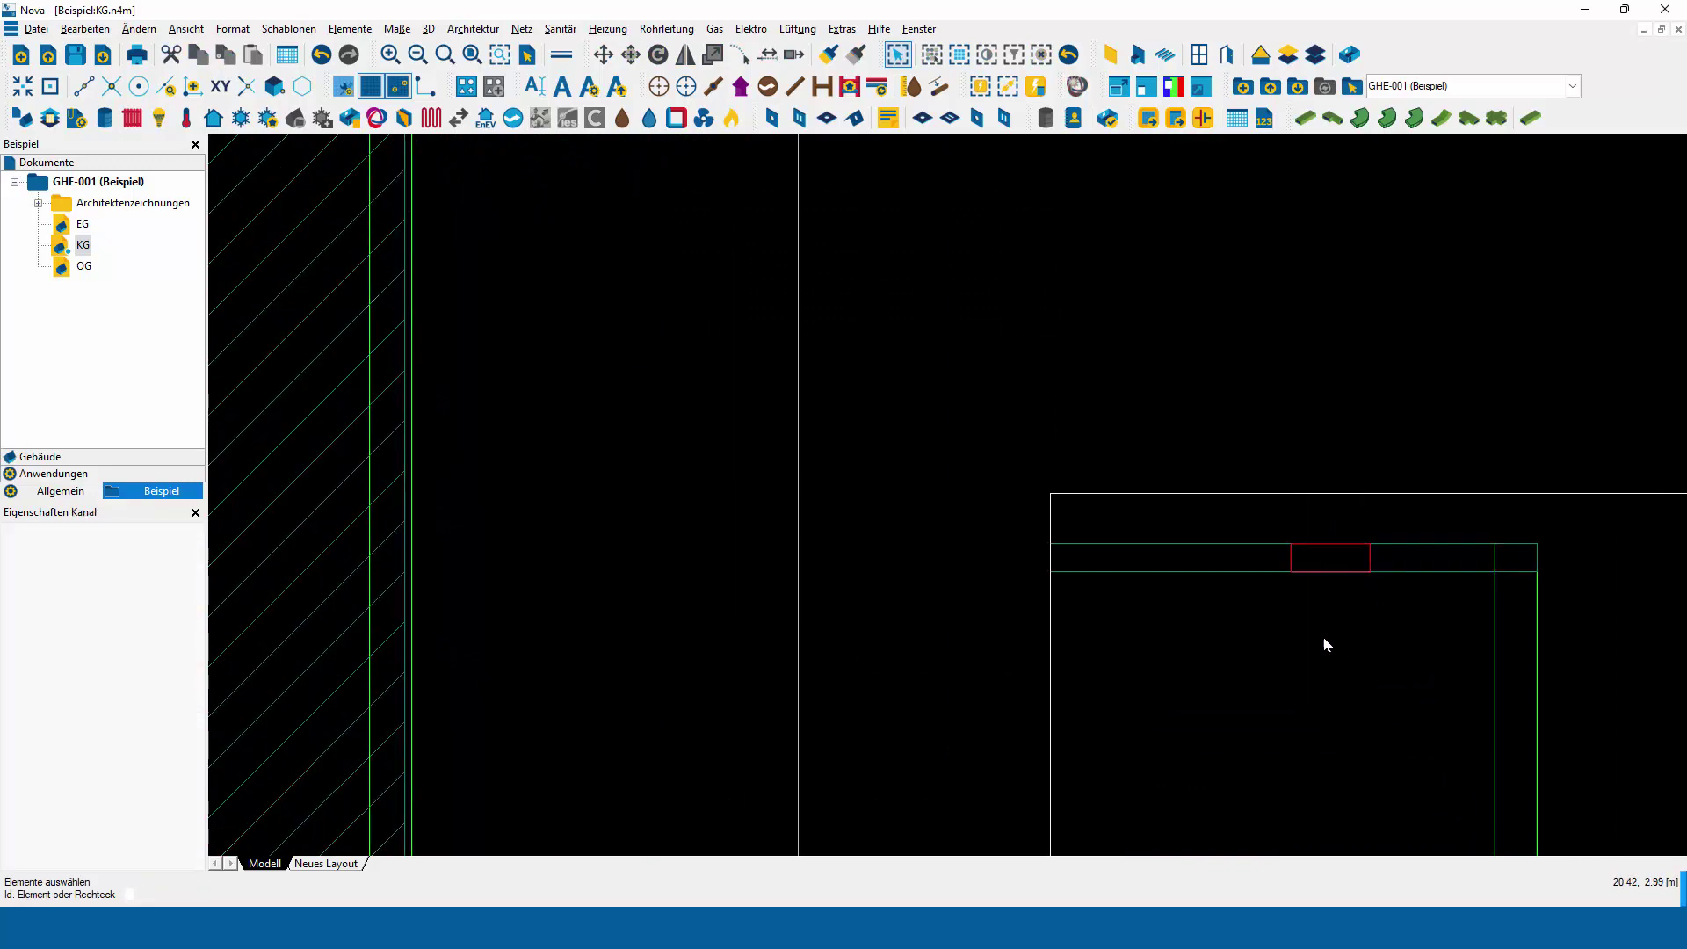
scroll(1321, 644, "down", 2)
scroll(1242, 621, "down", 1)
left_click(778, 747)
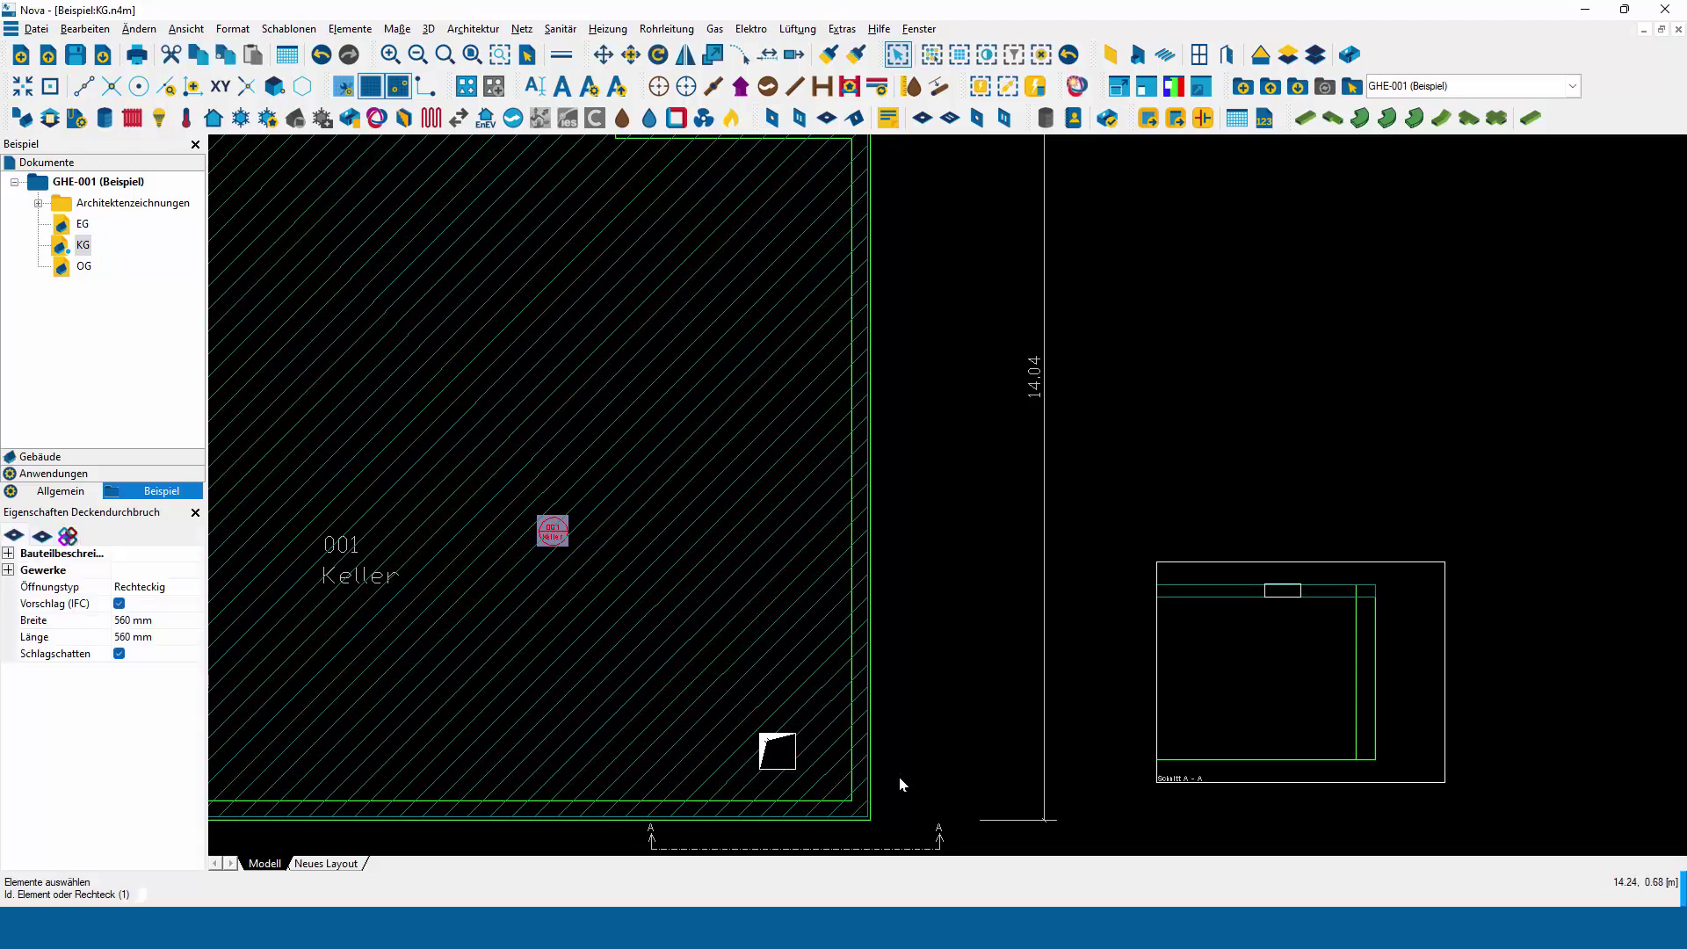
key("Delete")
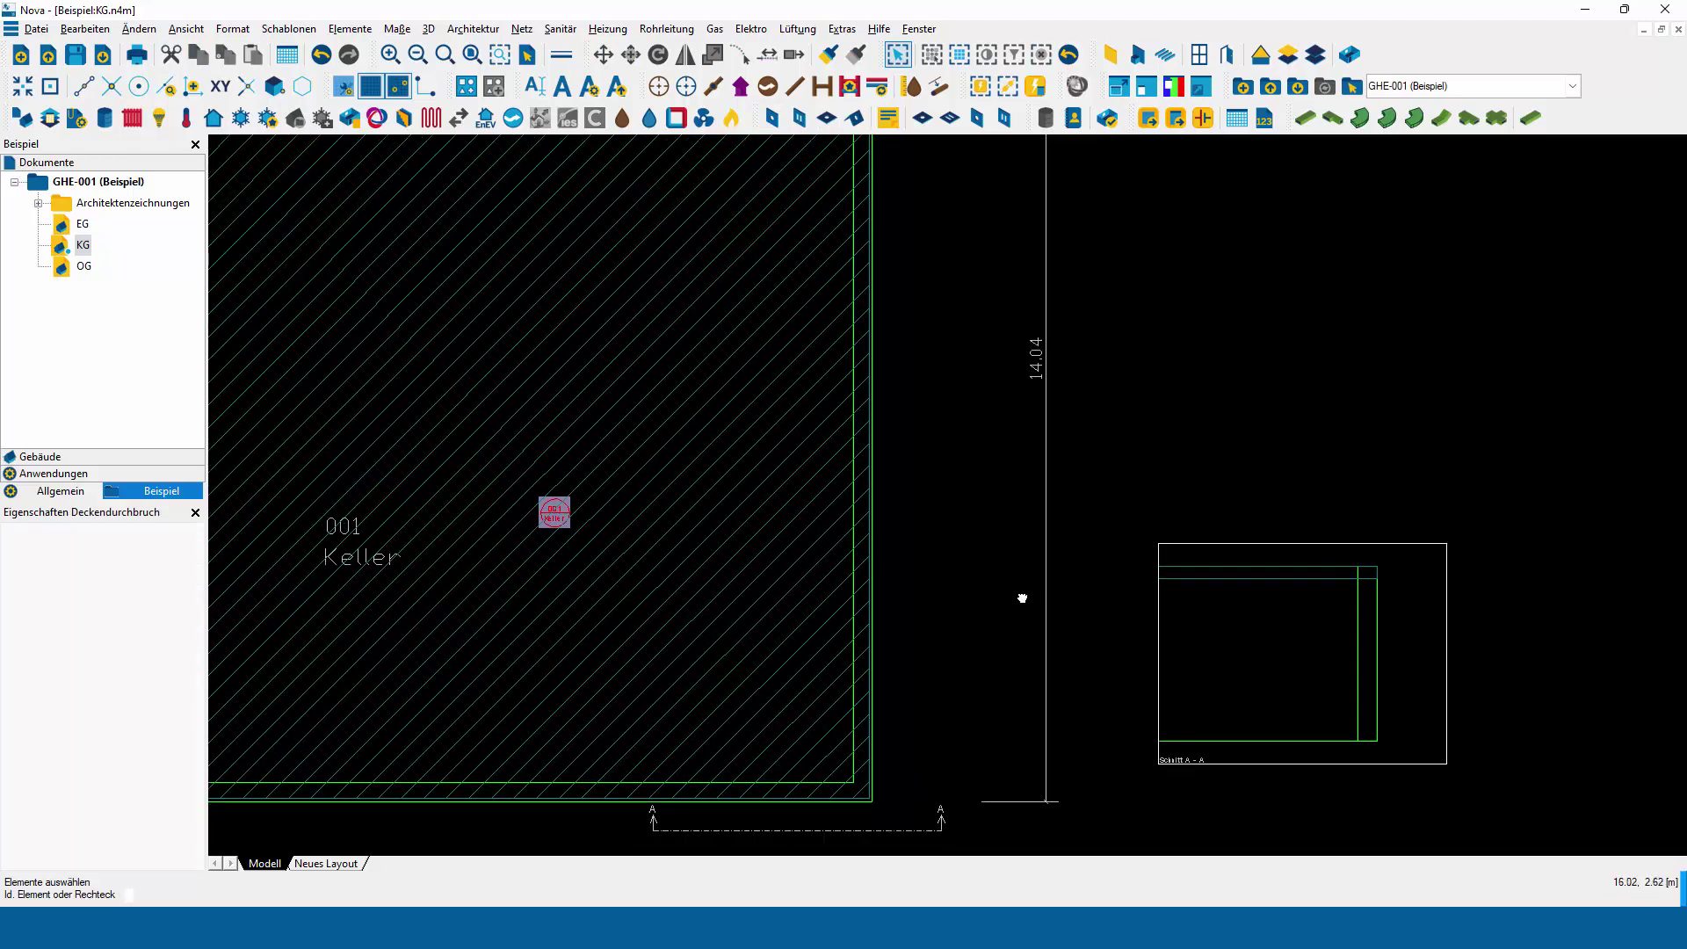
Reframe the full plan and select the basement floor slab.
middle_click_drag(1002, 716, 1025, 601)
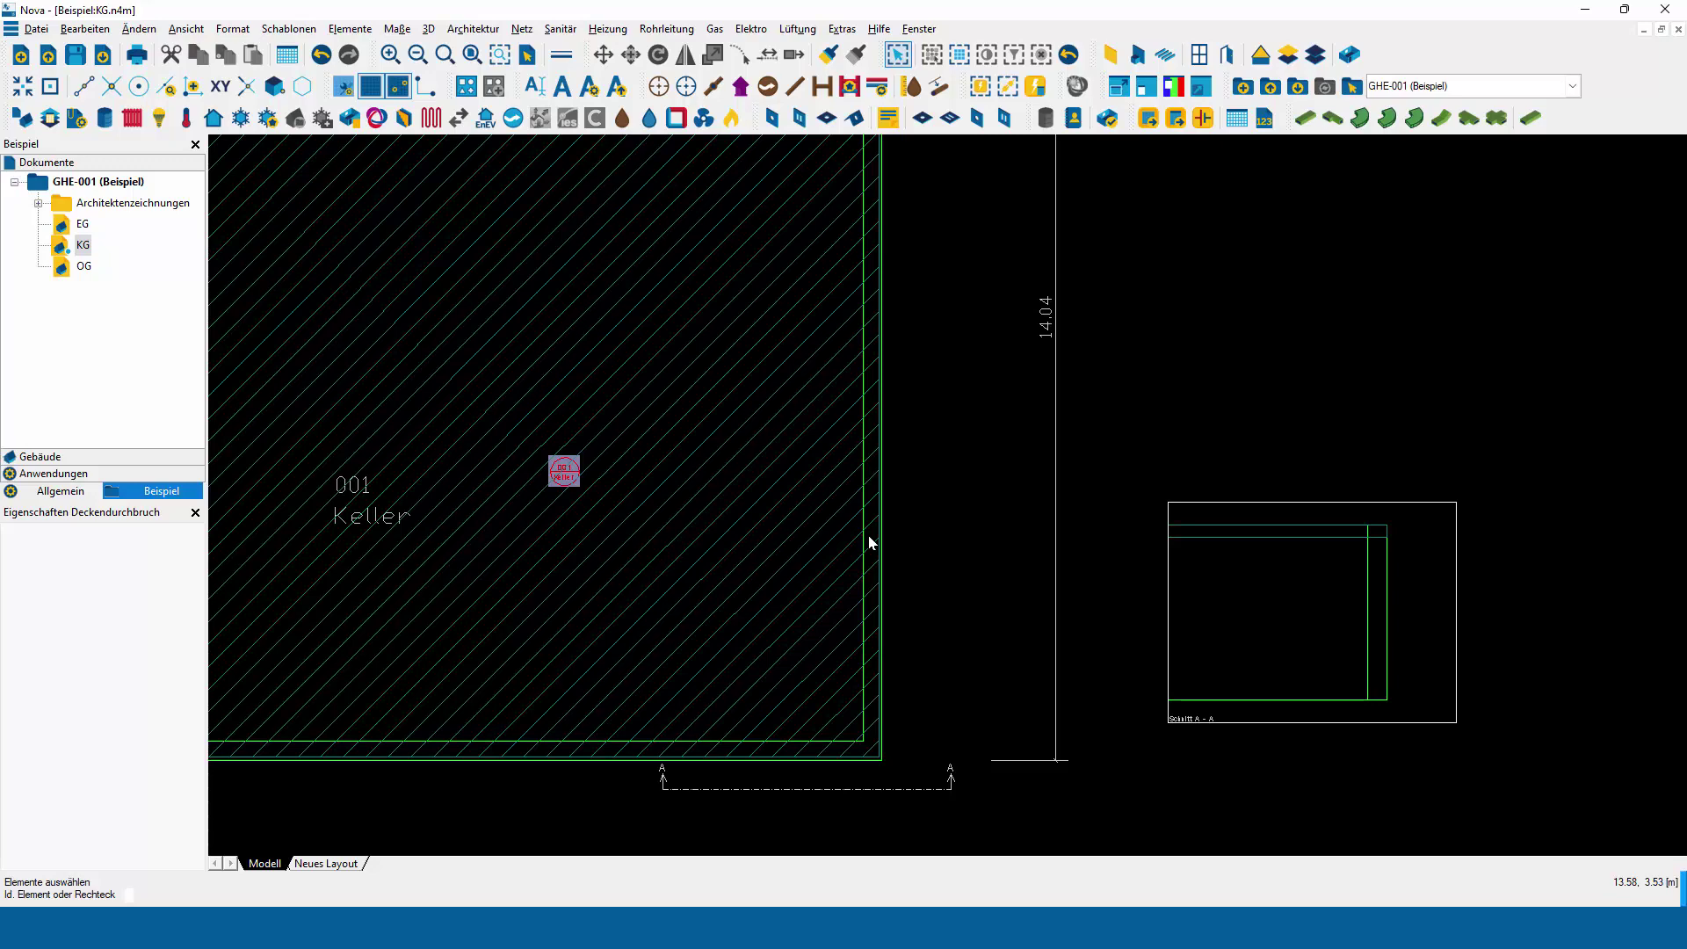
scroll(1025, 528, "down", 2)
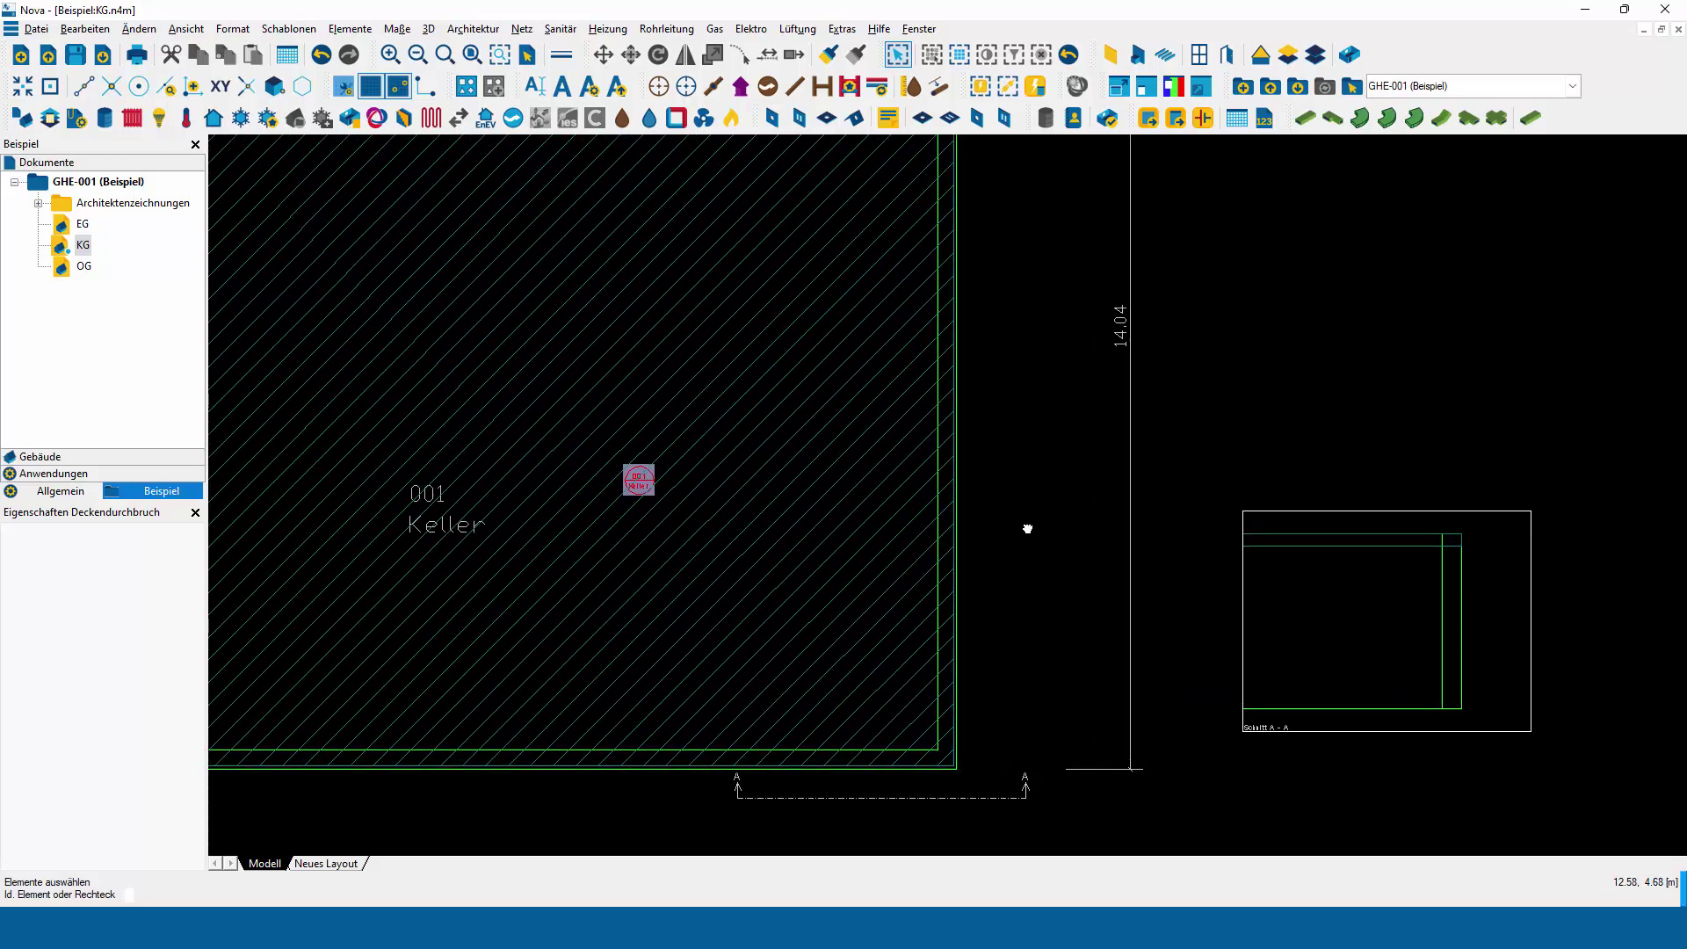
scroll(1065, 567, "down", 2)
scroll(1065, 567, "down", 2)
left_click(1020, 523)
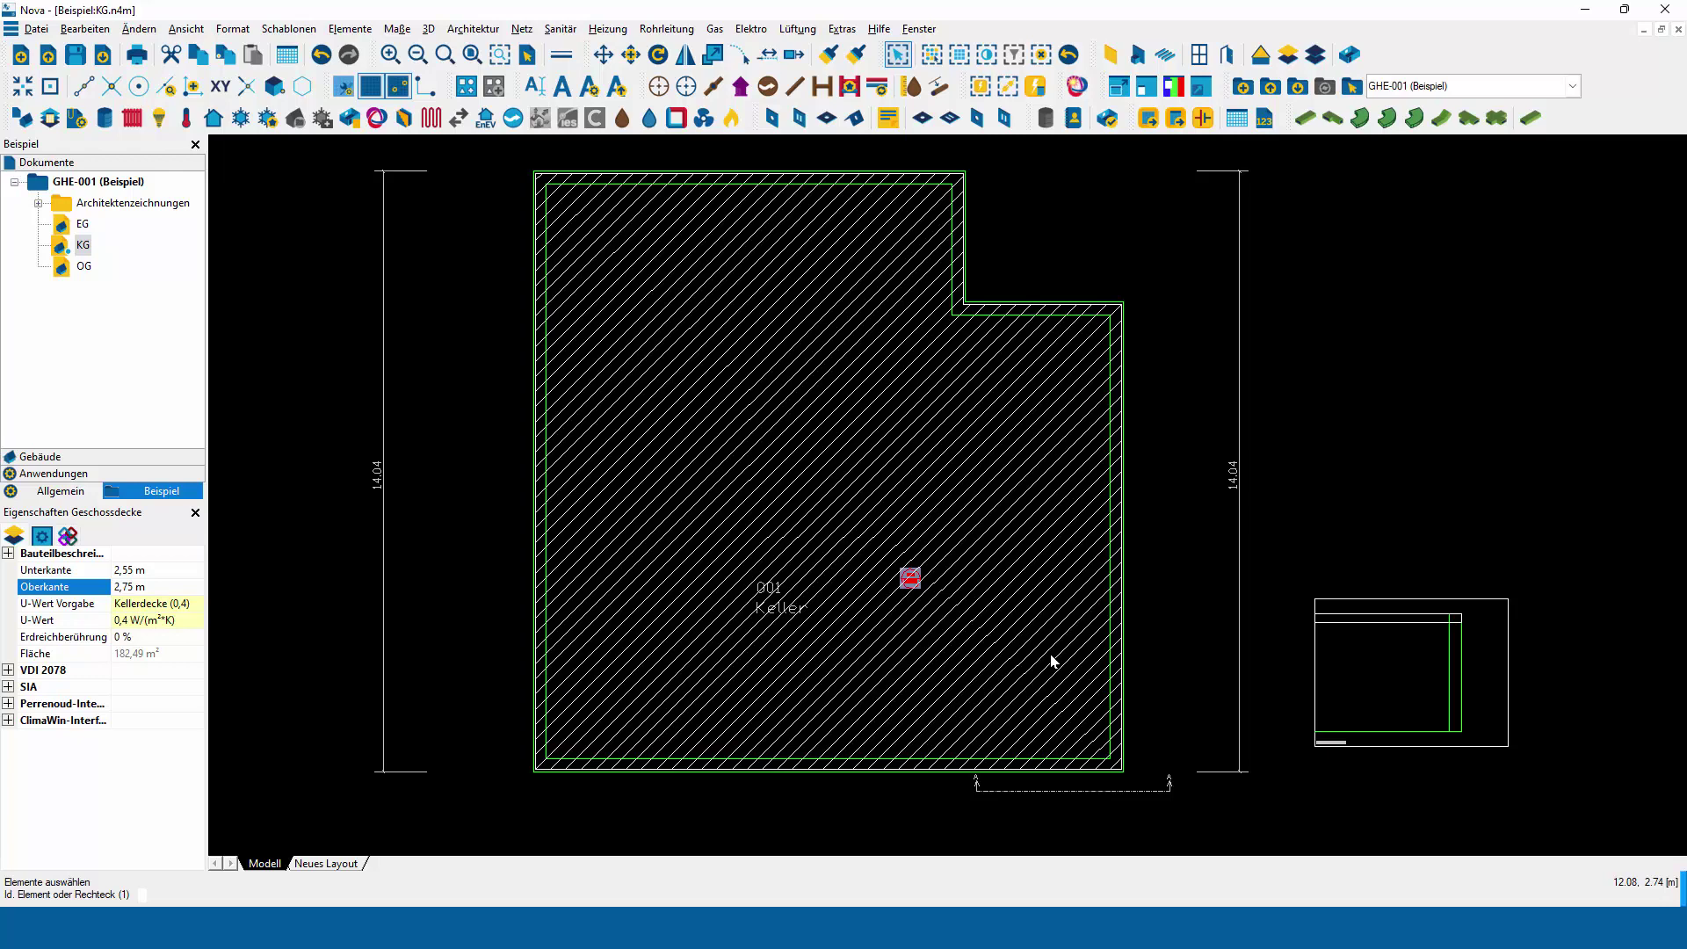
Ausschneiden the Keller floor slab and Einfügen it back at its original coordinates.
right_click(1054, 661)
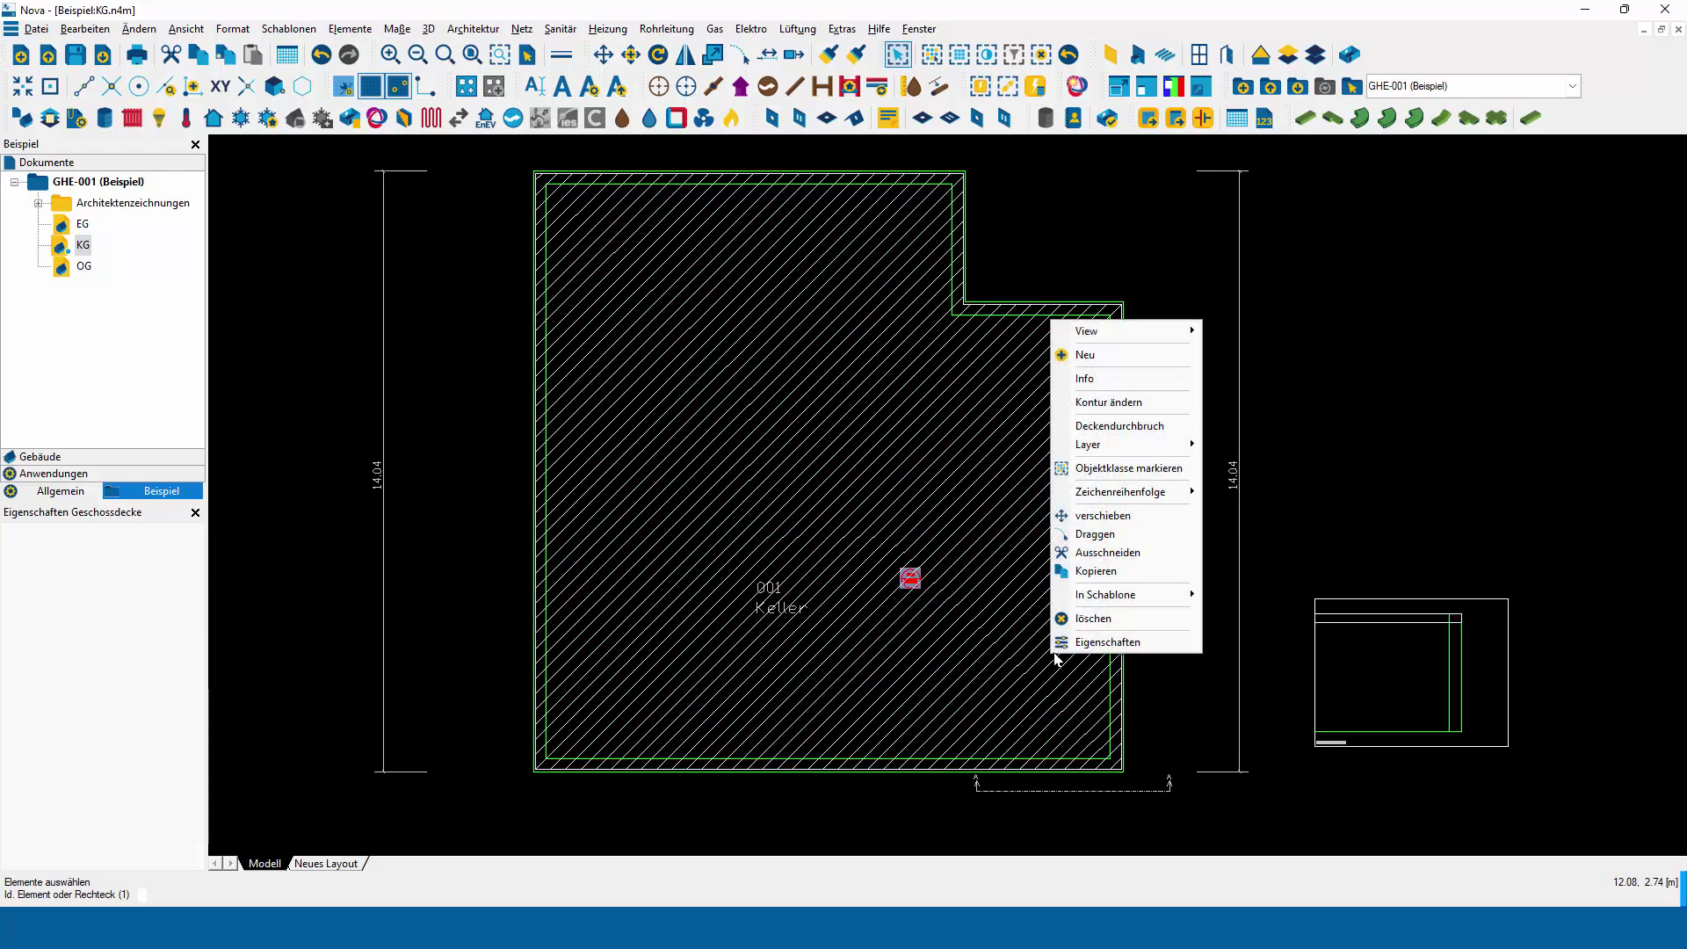
left_click(1115, 556)
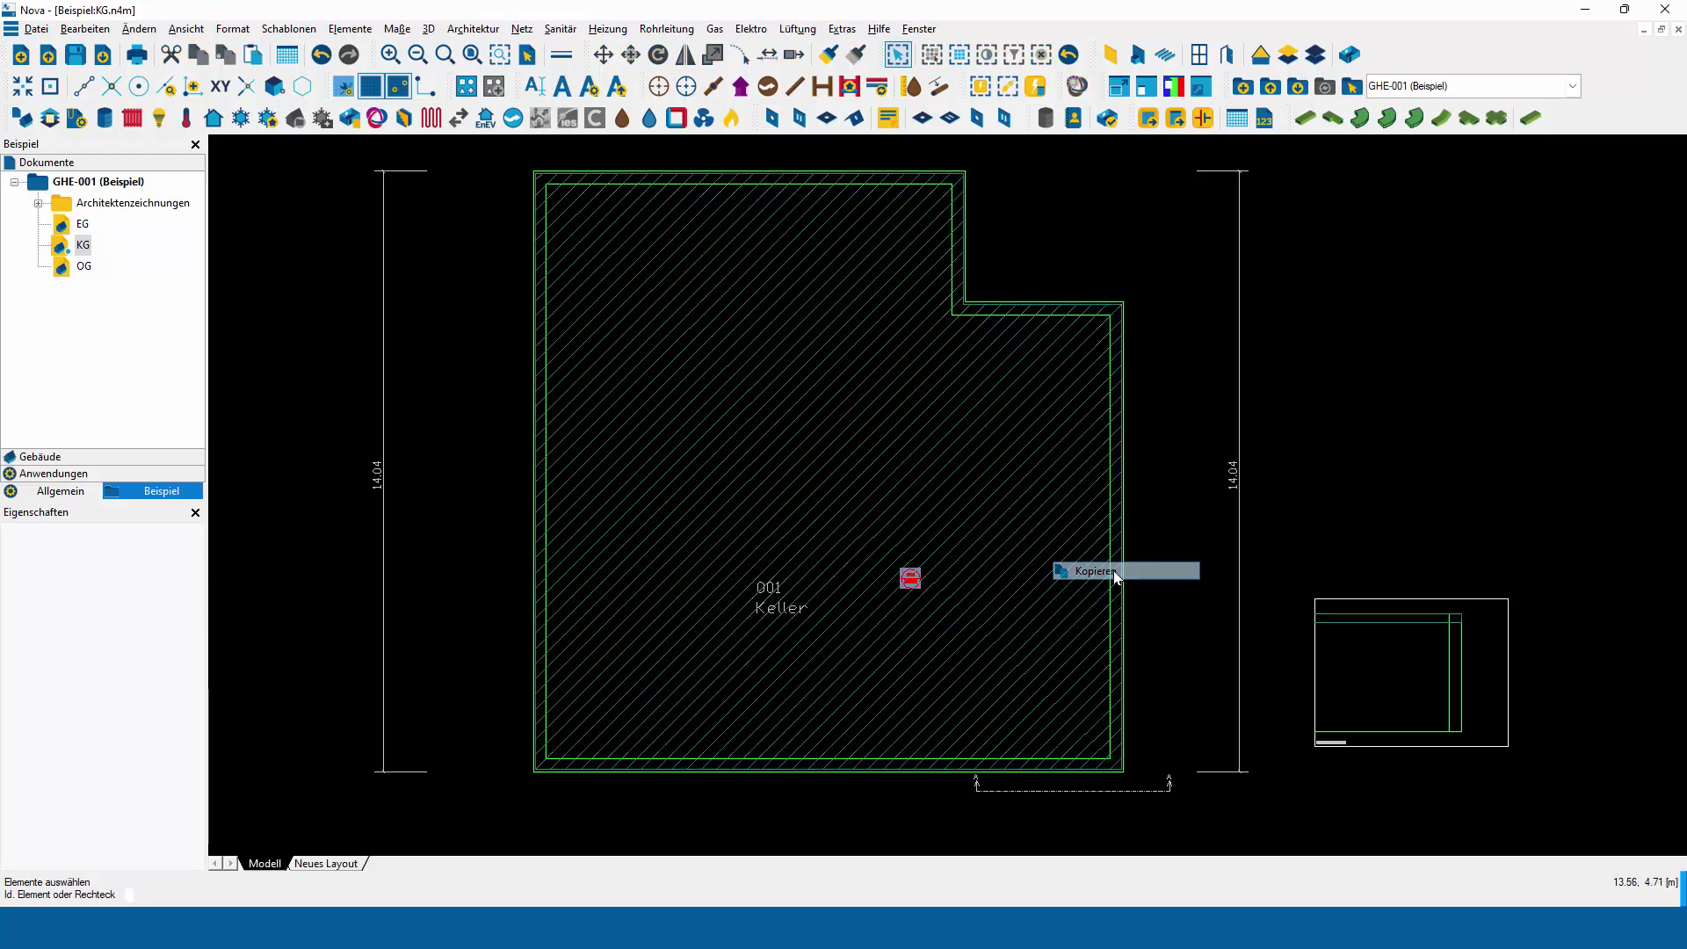
right_click(1179, 336)
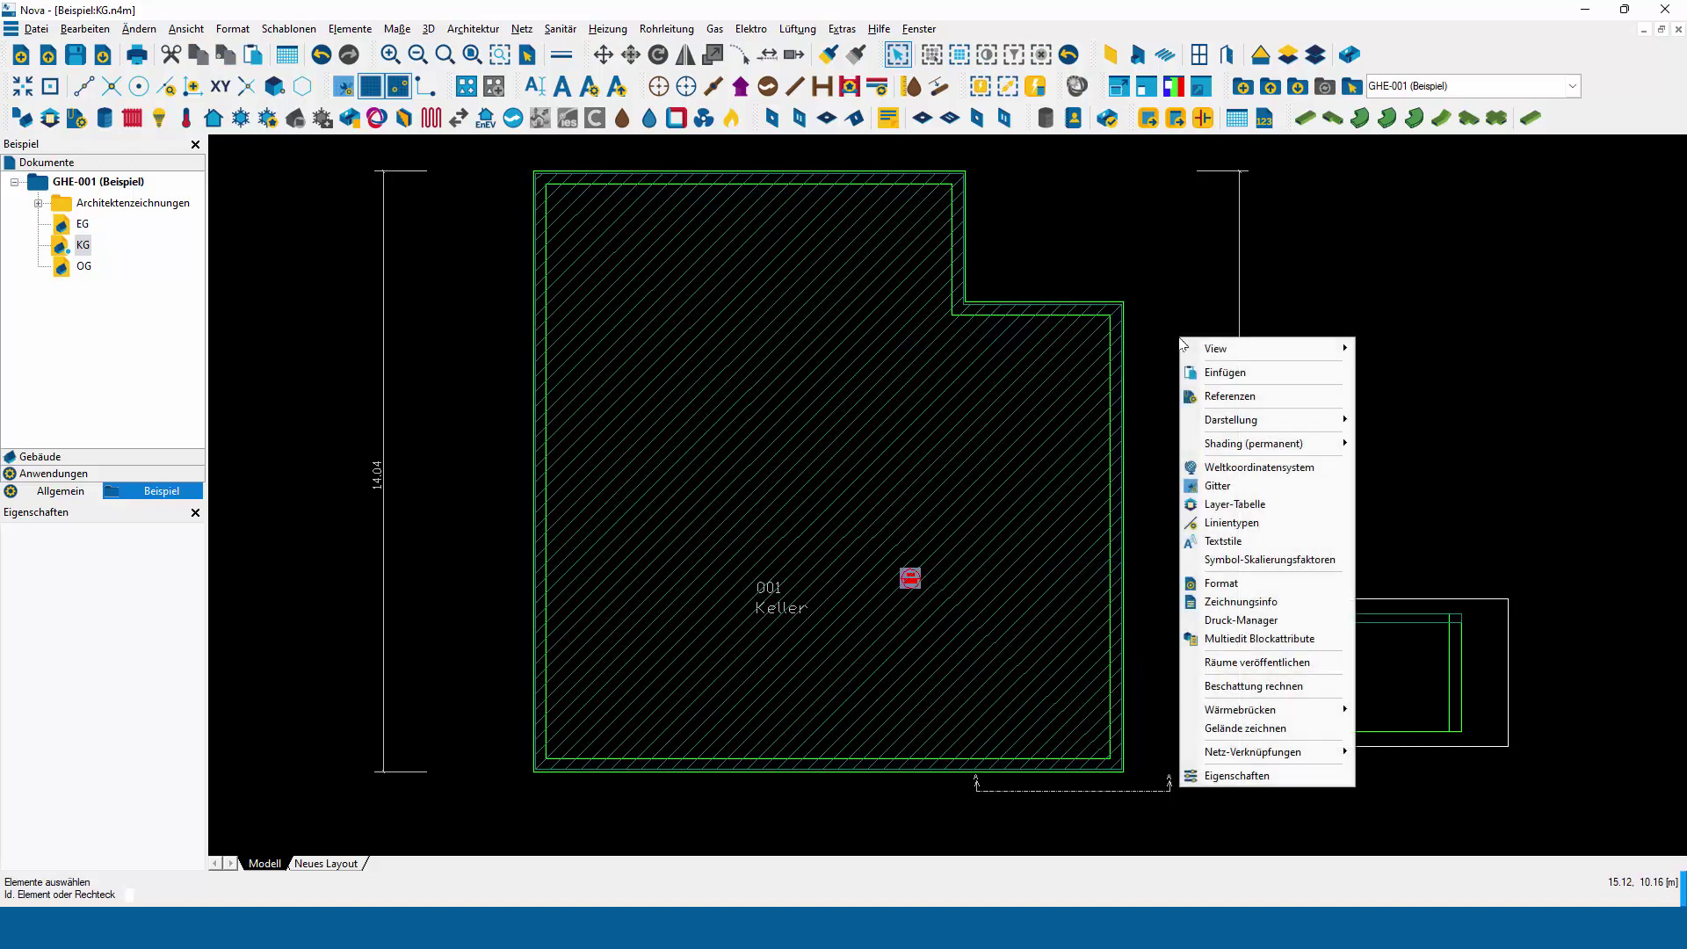
left_click(1242, 377)
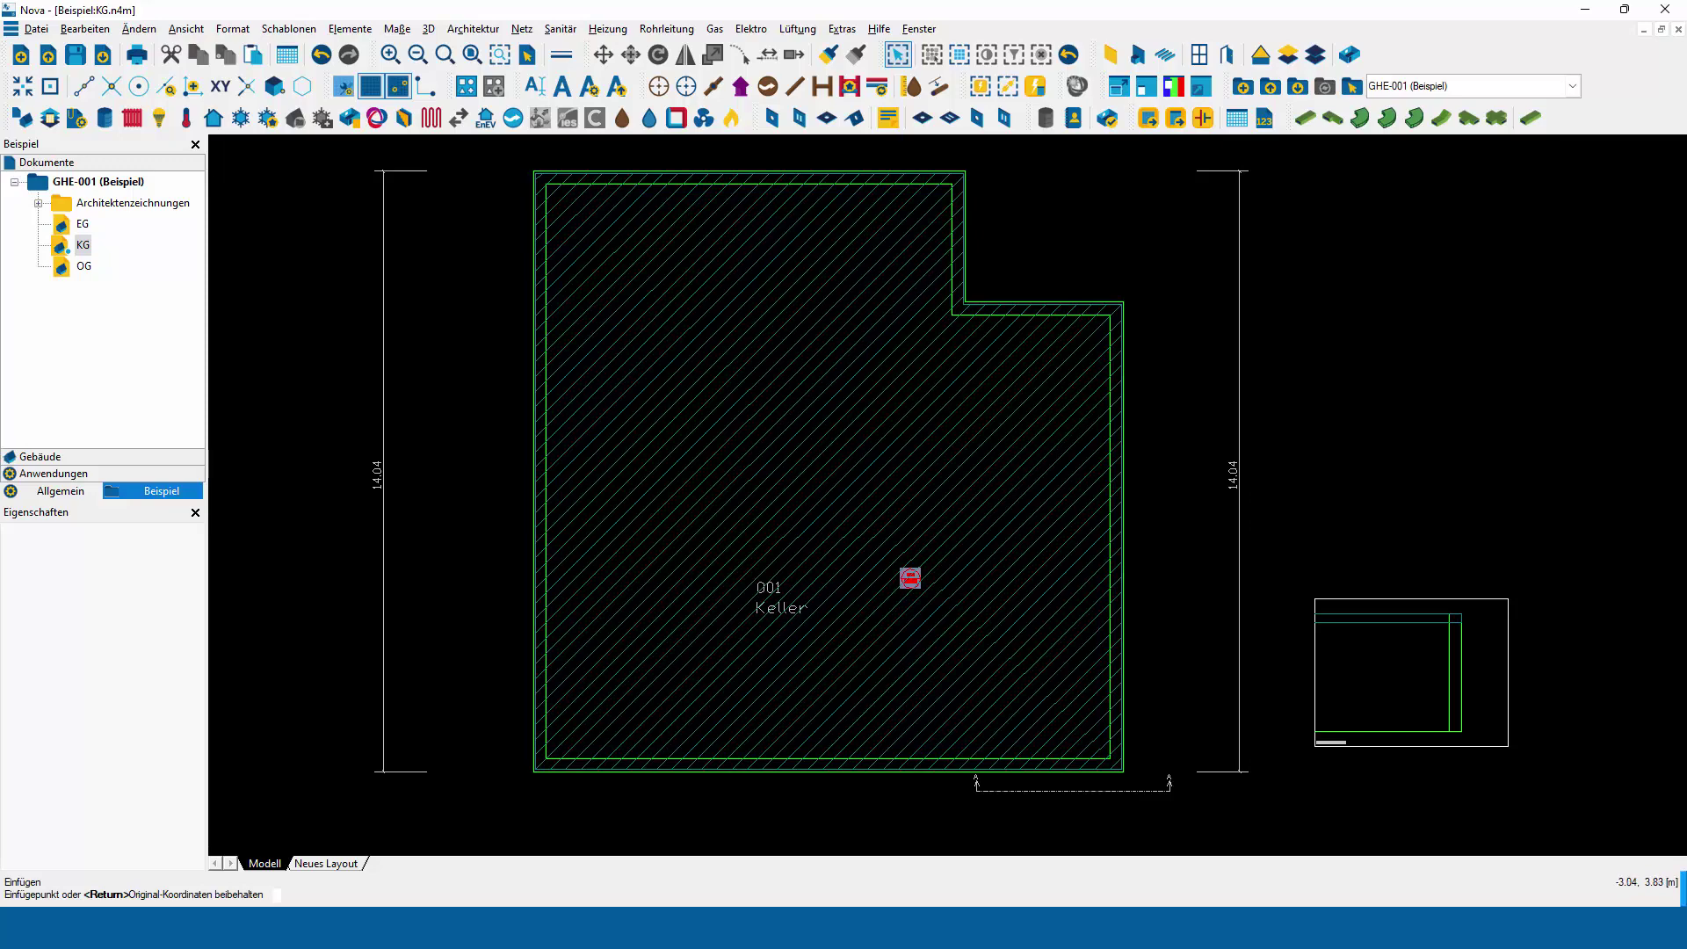
key("Return")
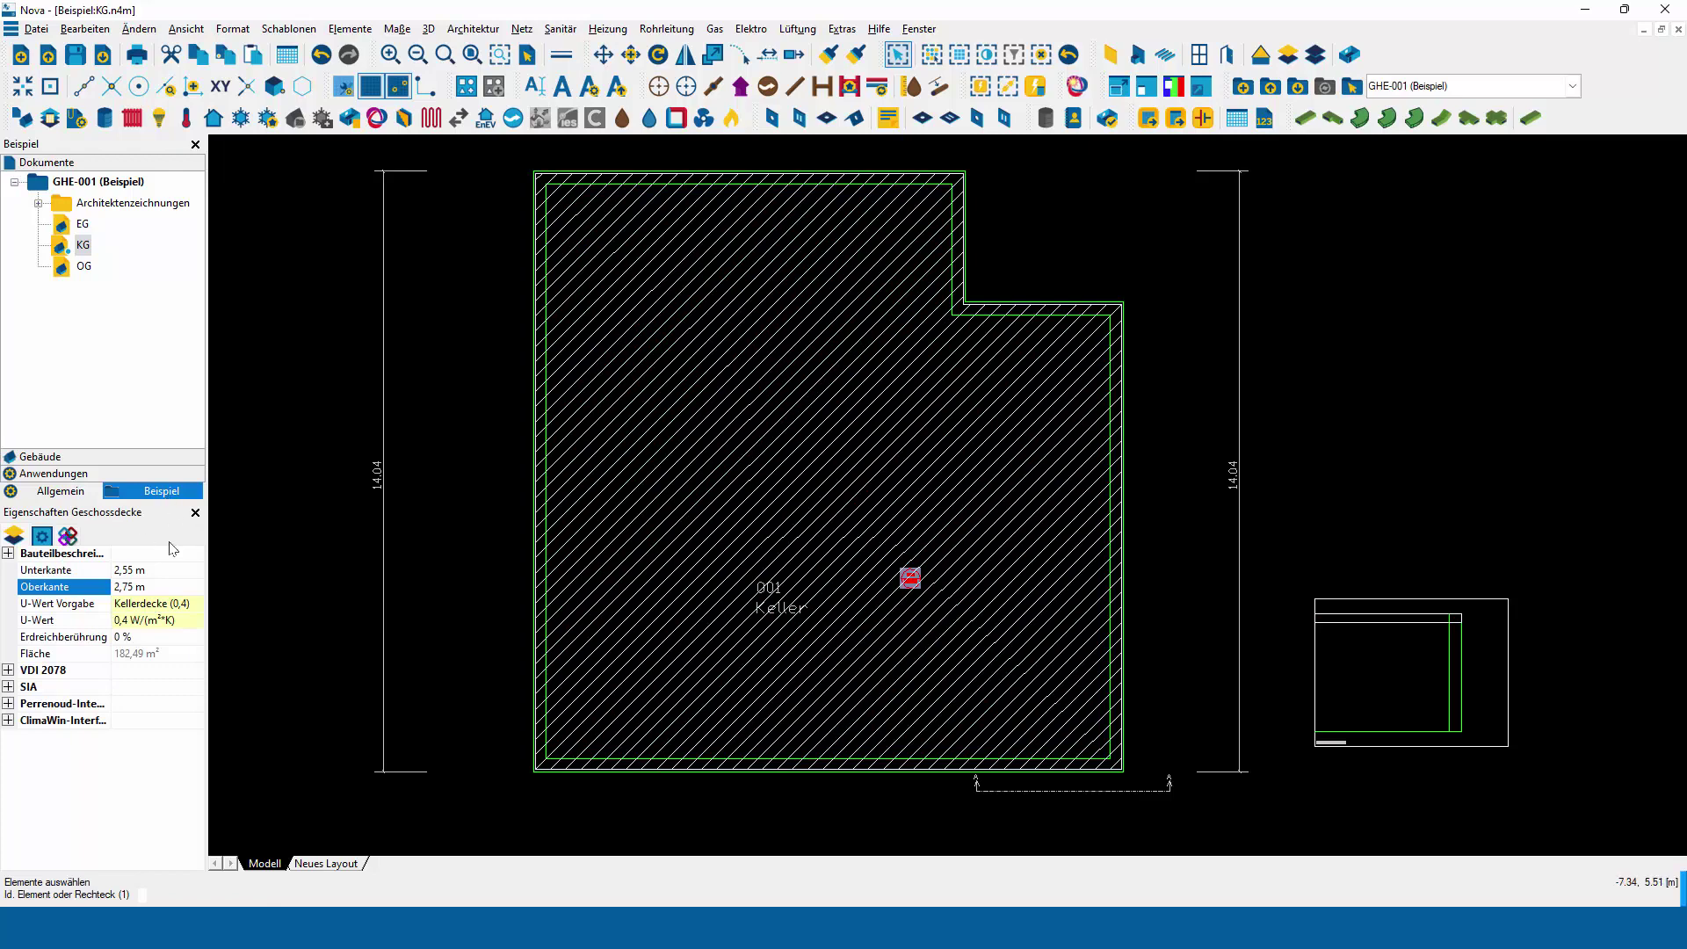
Set the slab's Unterkante to -0,2 m and Oberkante to 0 m.
left_click(104, 571)
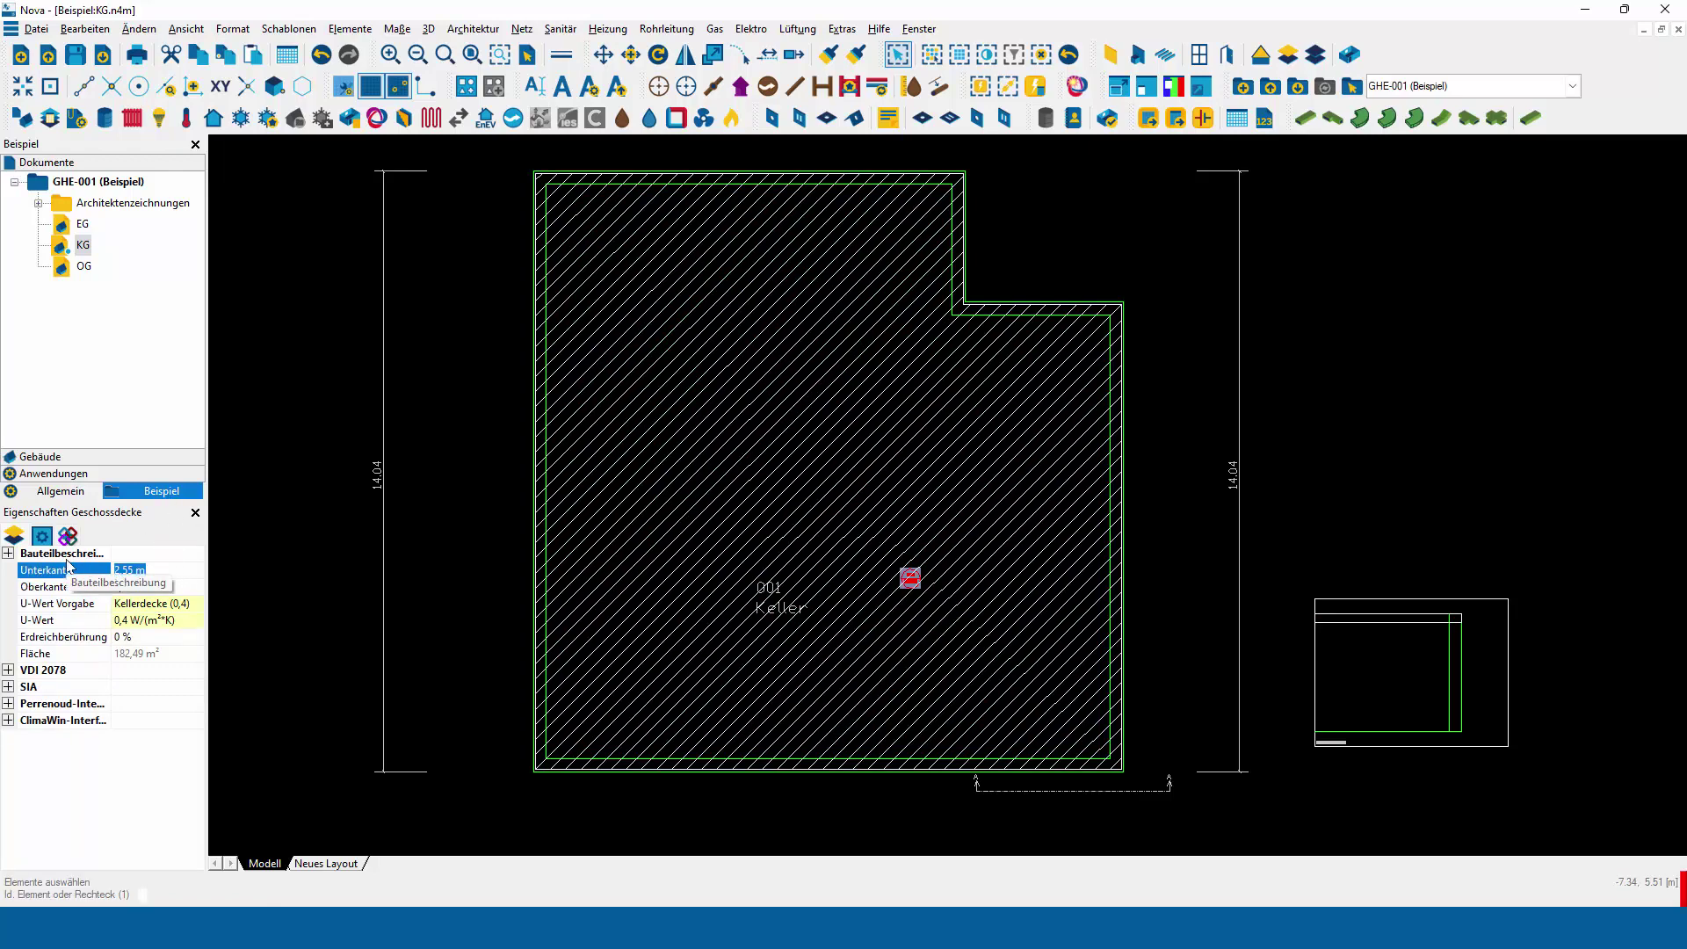
type("0,2")
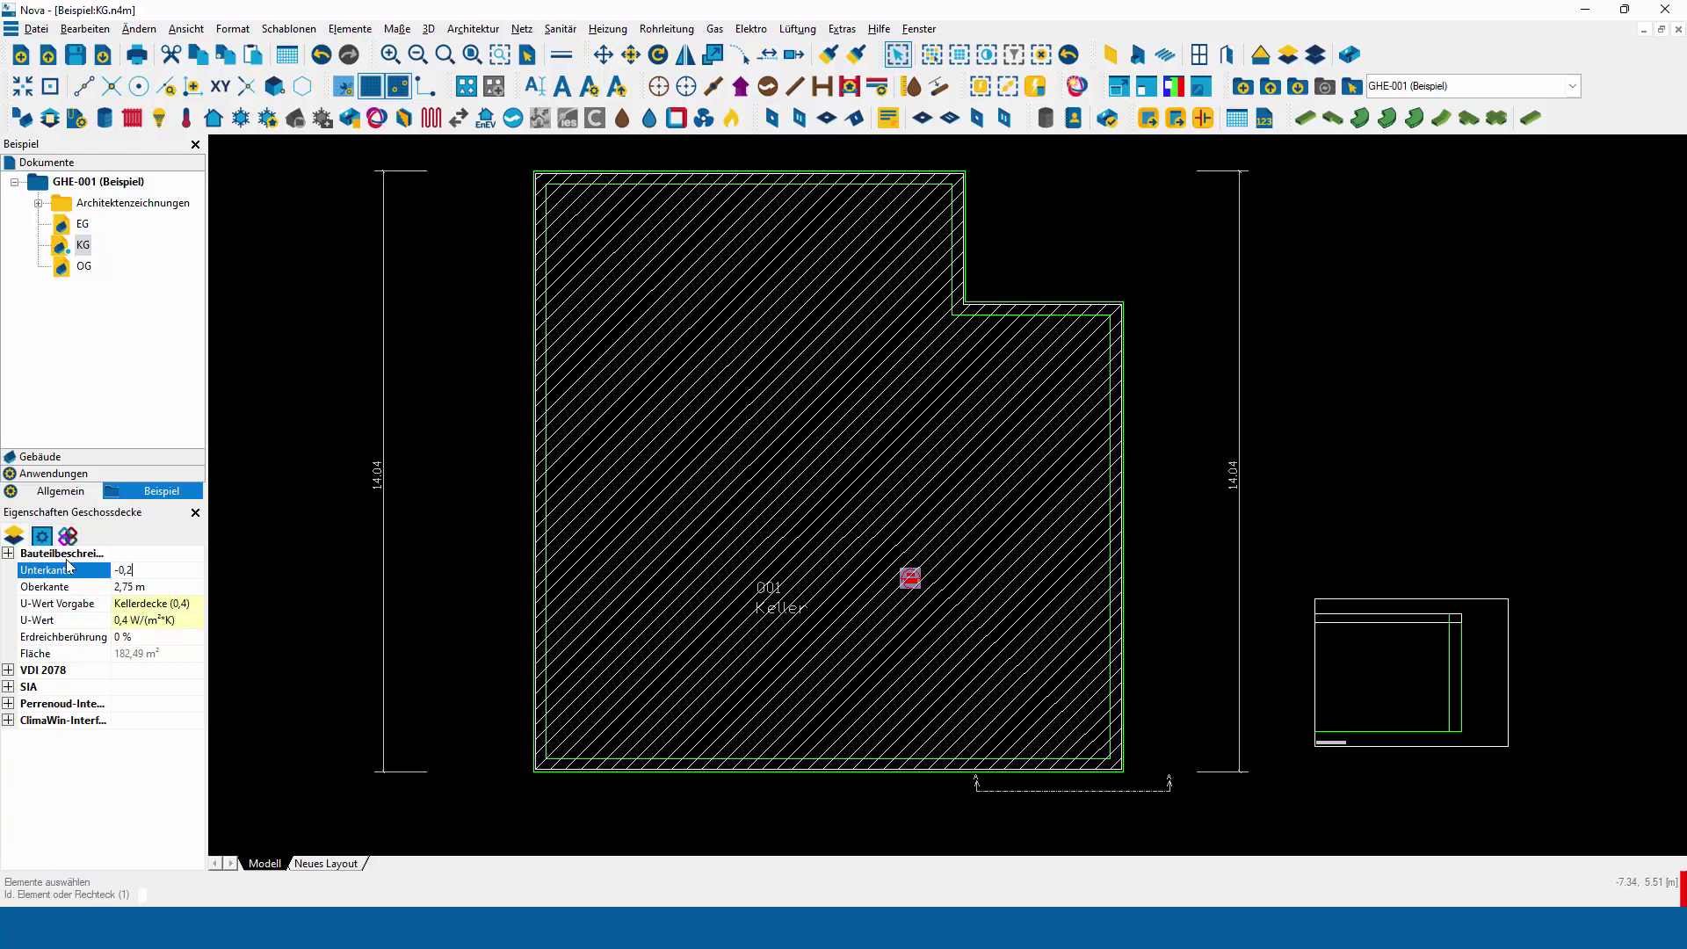
key("Return")
type("0")
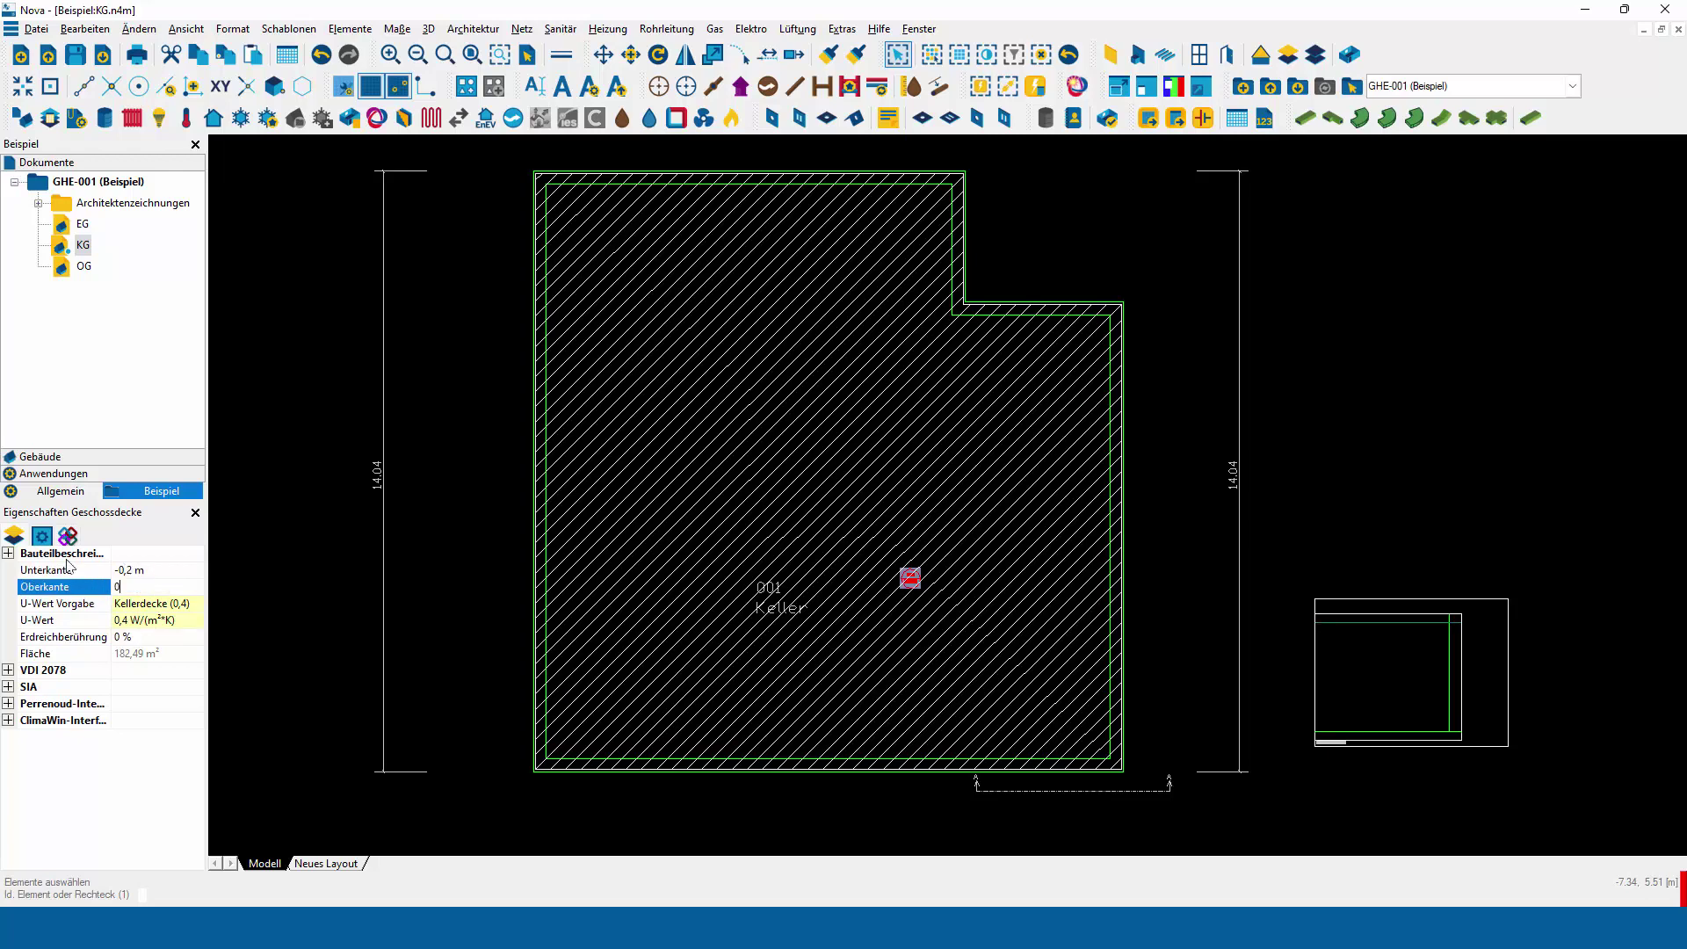
key("Return")
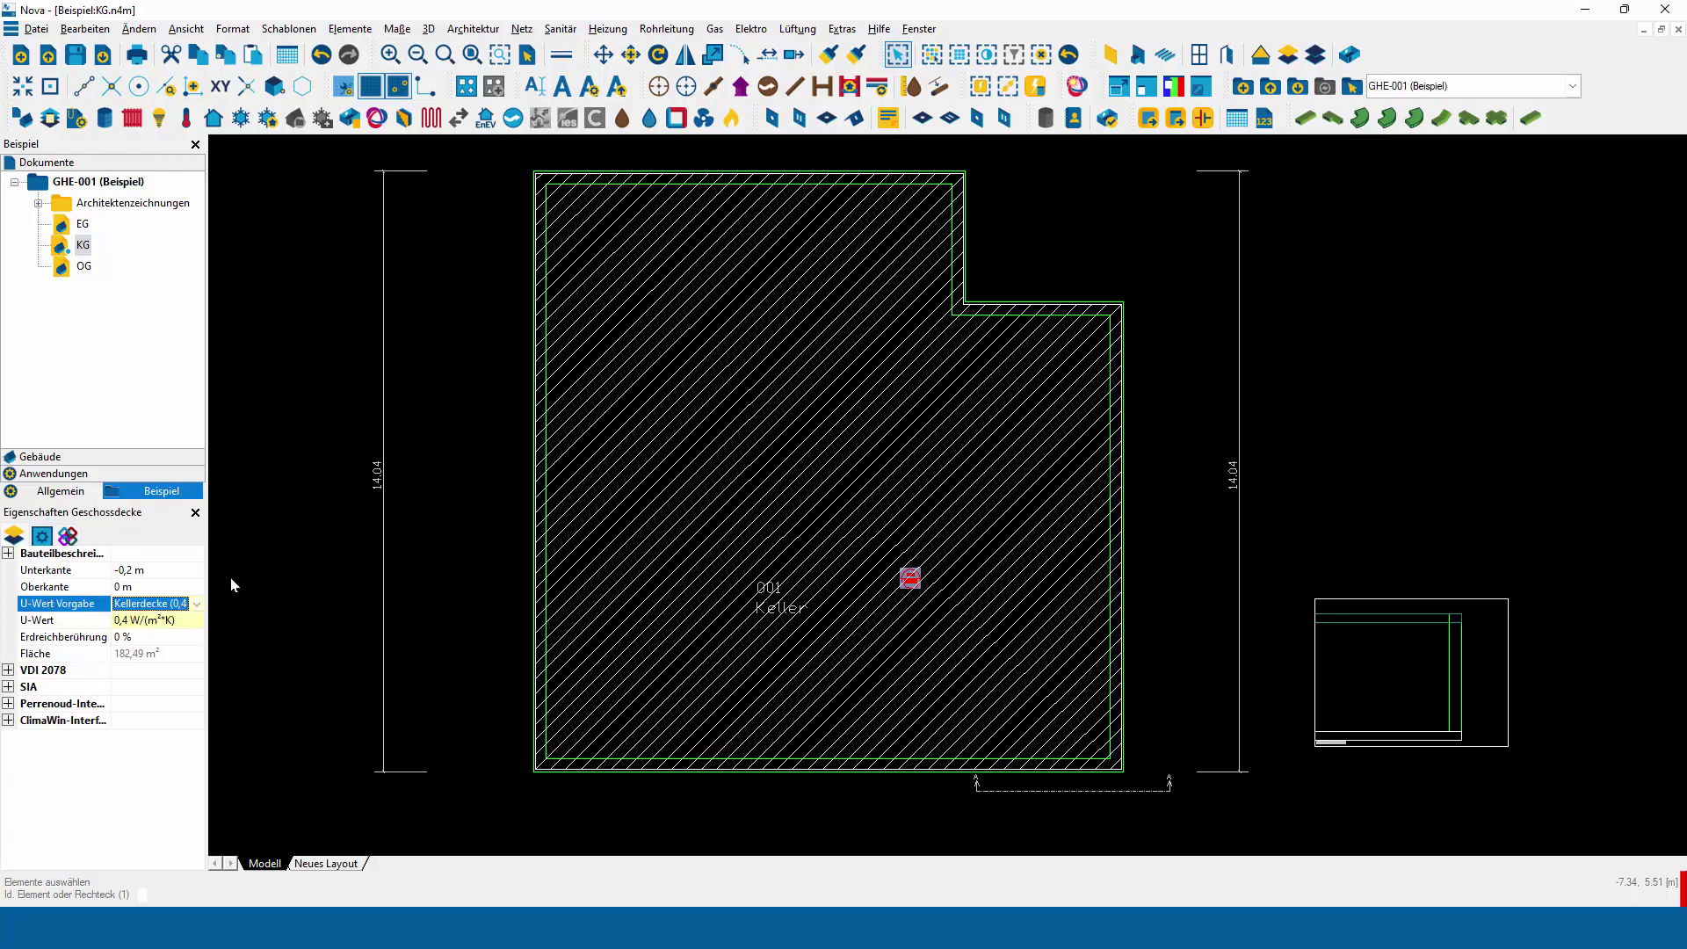
Inspect the lowered slab and wall in the section view, then zoom back out.
middle_click_drag(1197, 709, 1177, 645)
scroll(1374, 682, "up", 3)
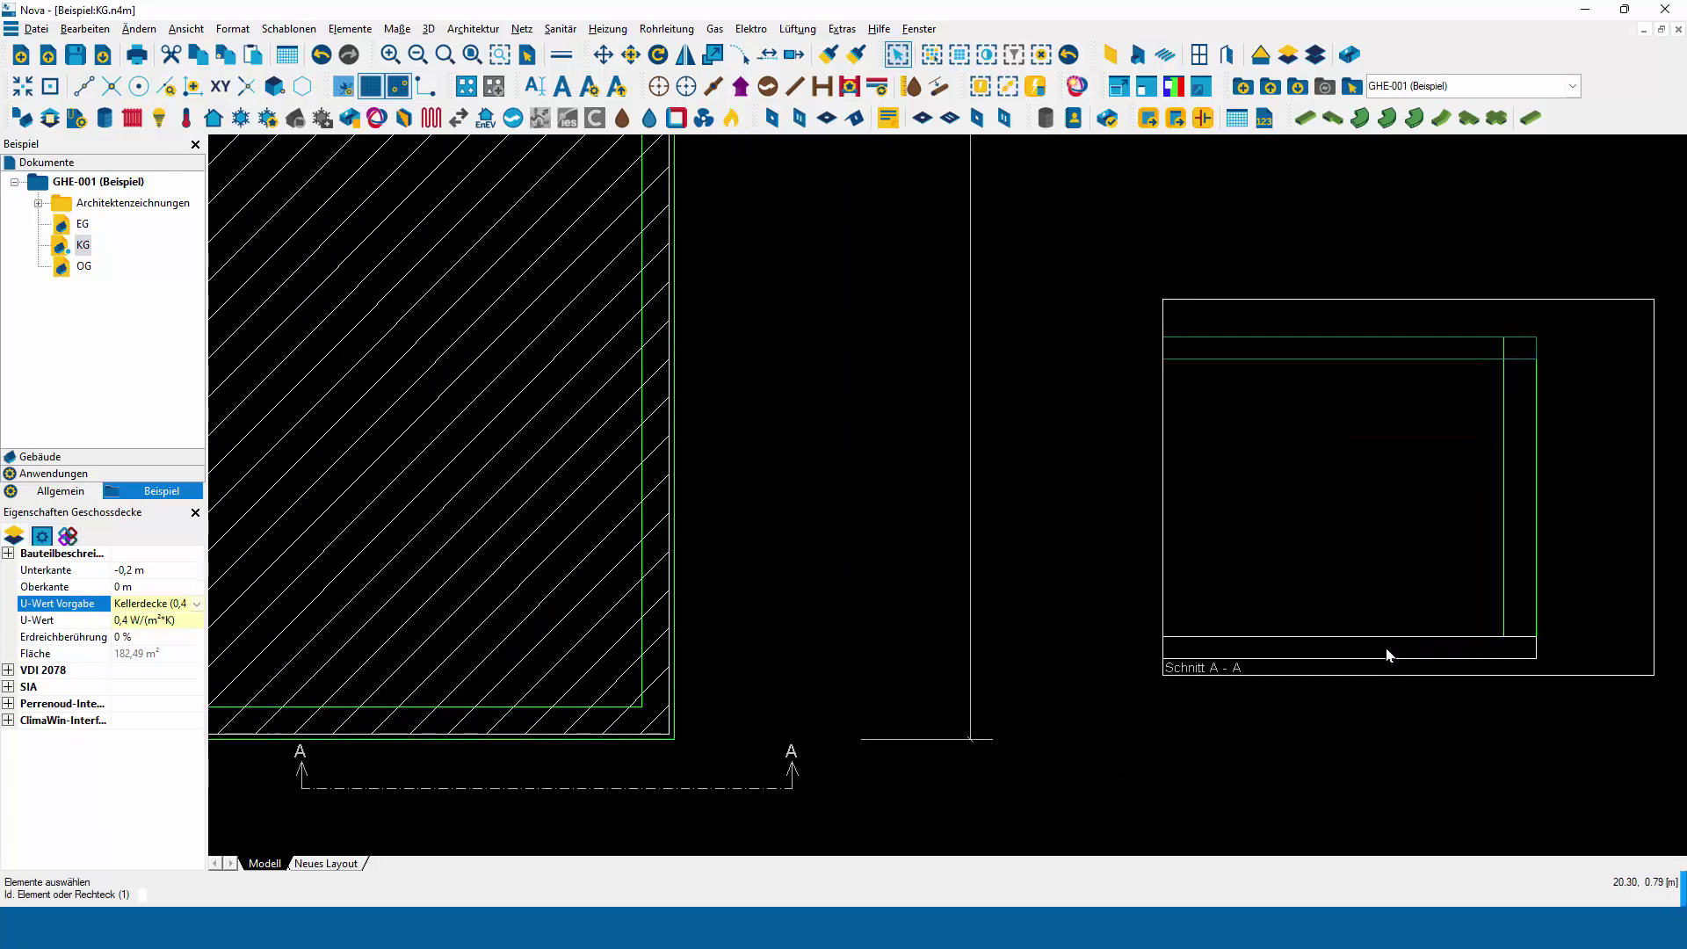
left_click(1389, 654)
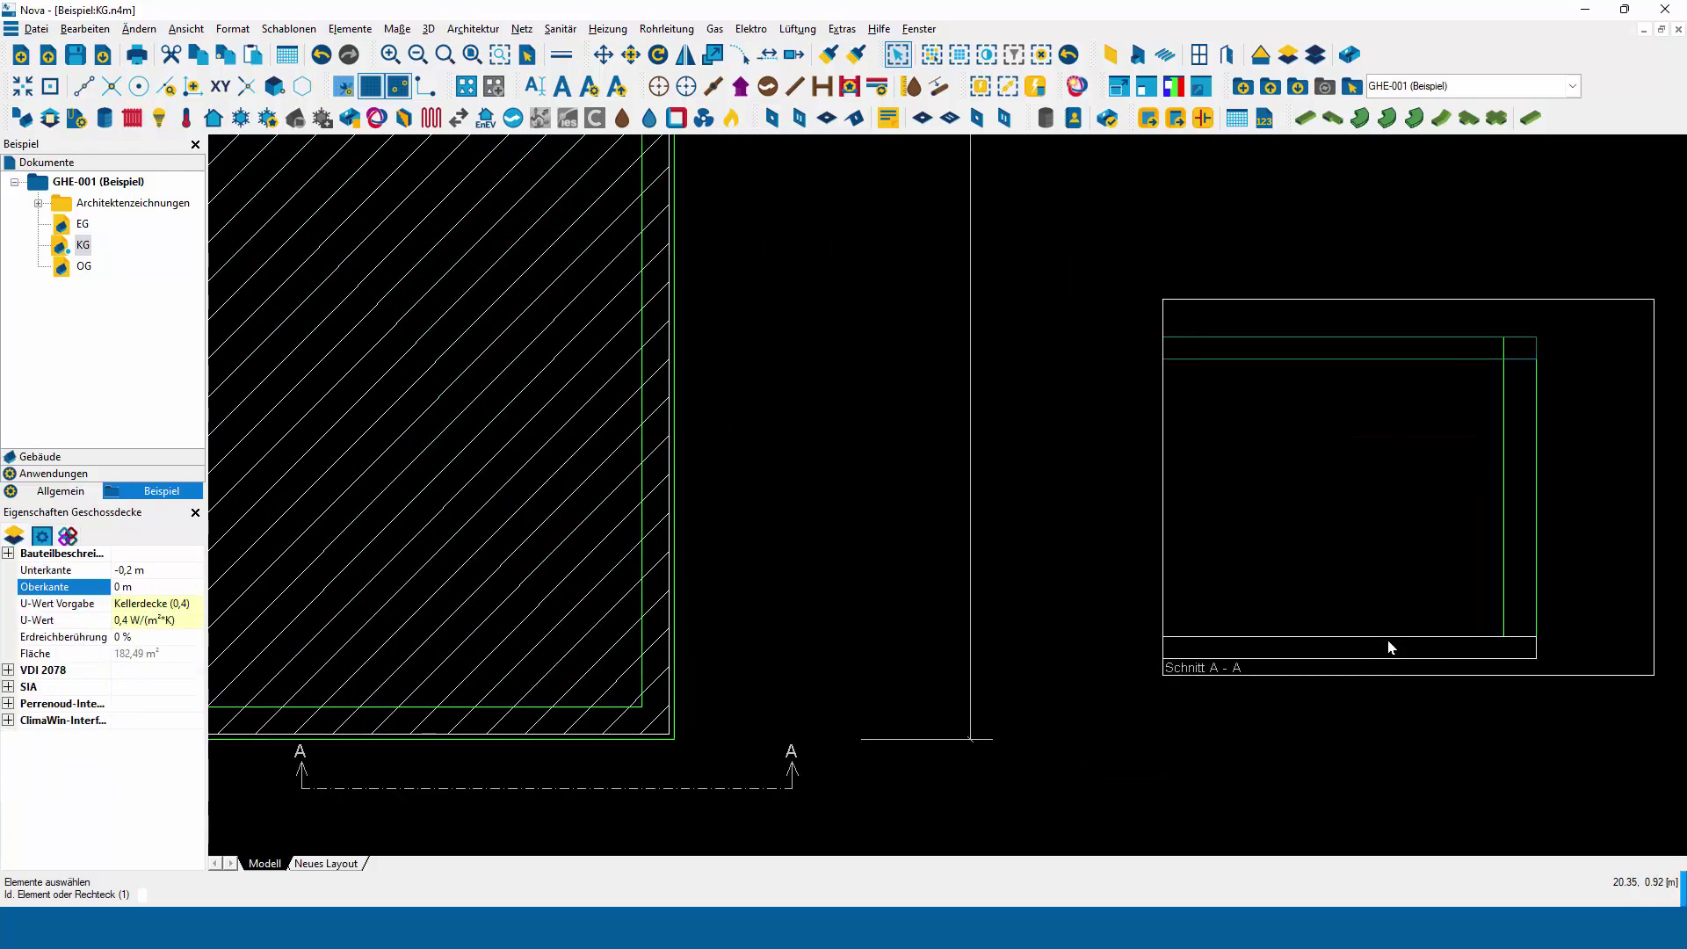
left_click(1392, 648)
scroll(1389, 598, "down", 1)
scroll(1387, 594, "down", 1)
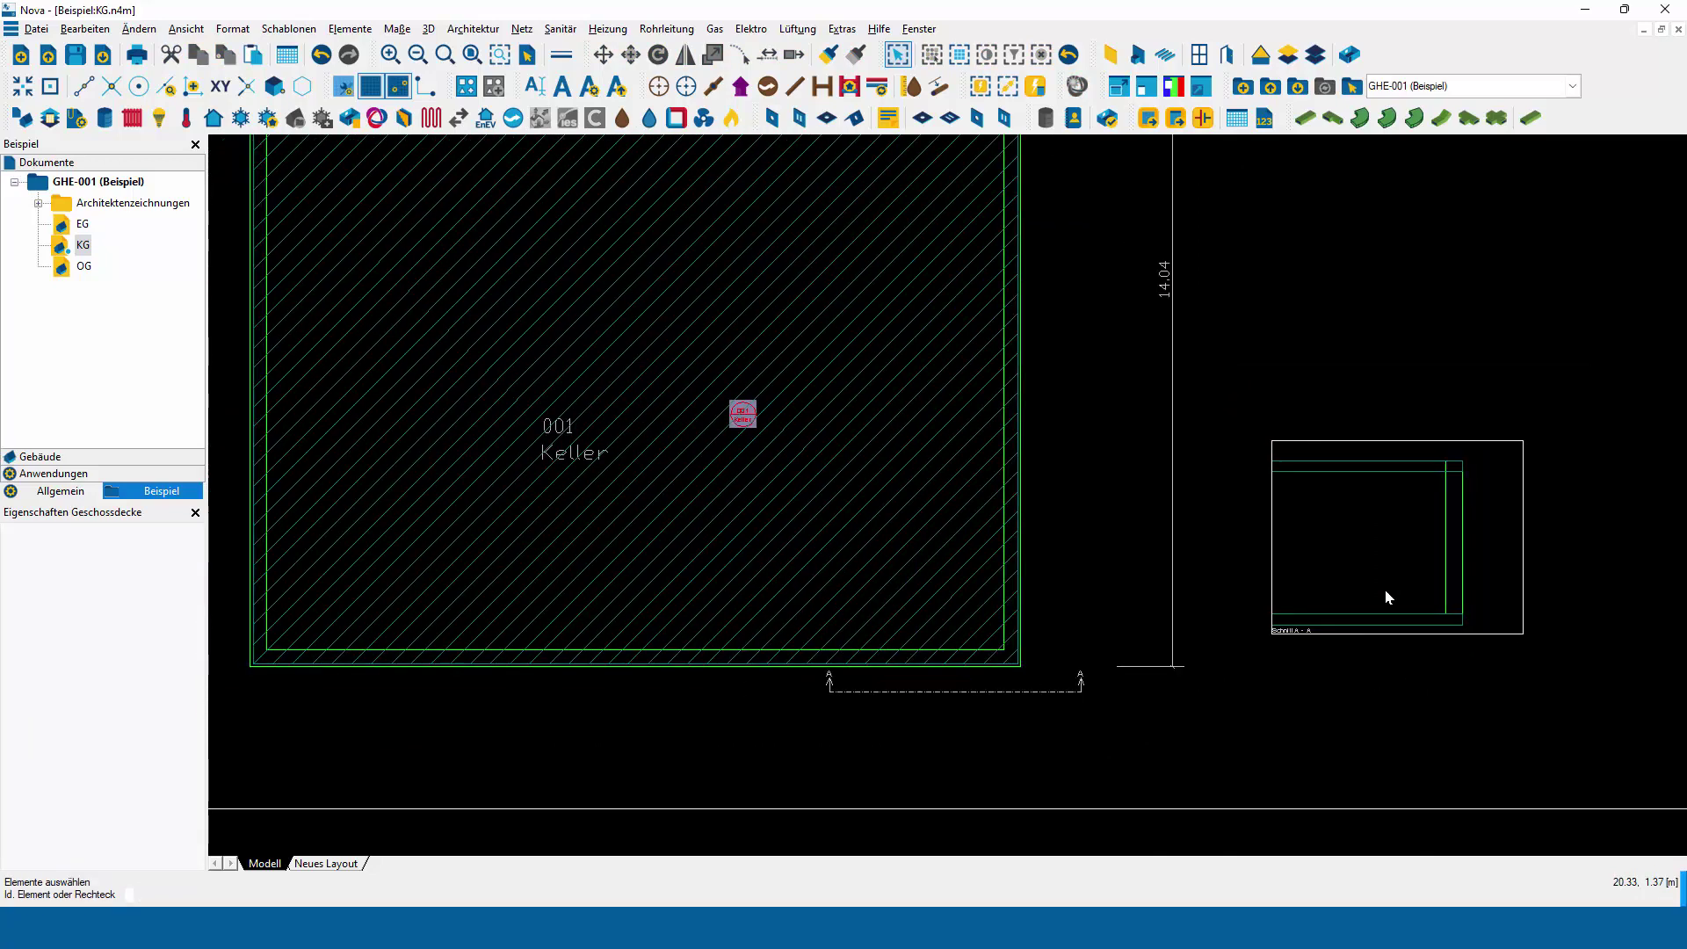
scroll(1371, 590, "down", 1)
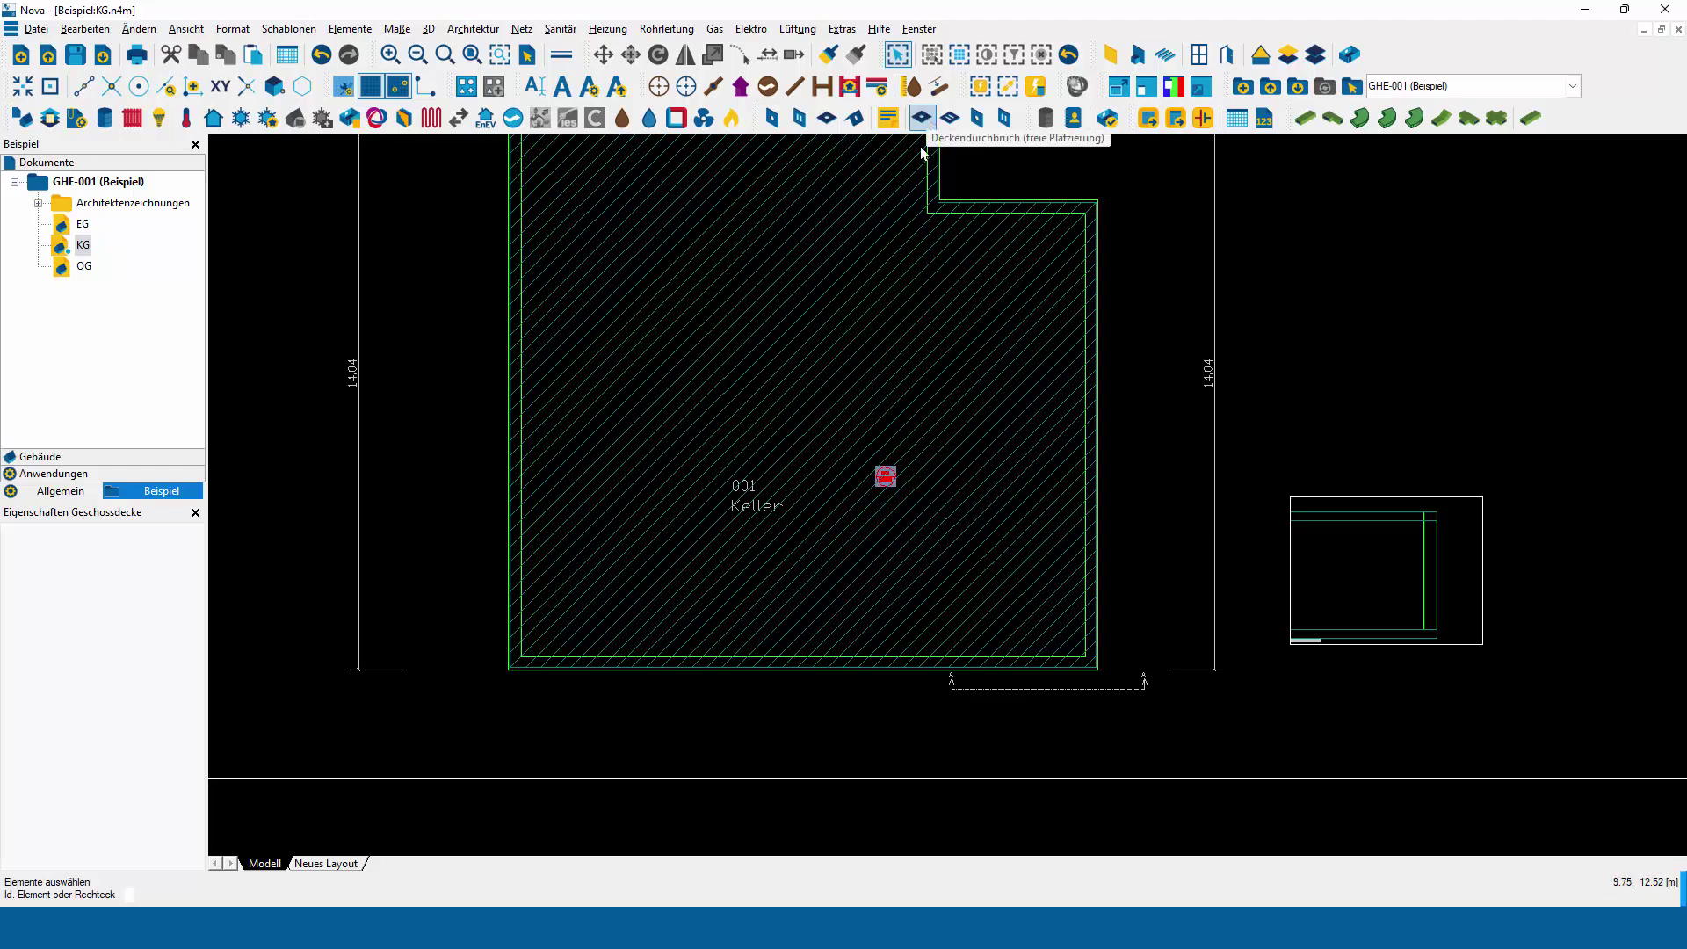
left_click(826, 120)
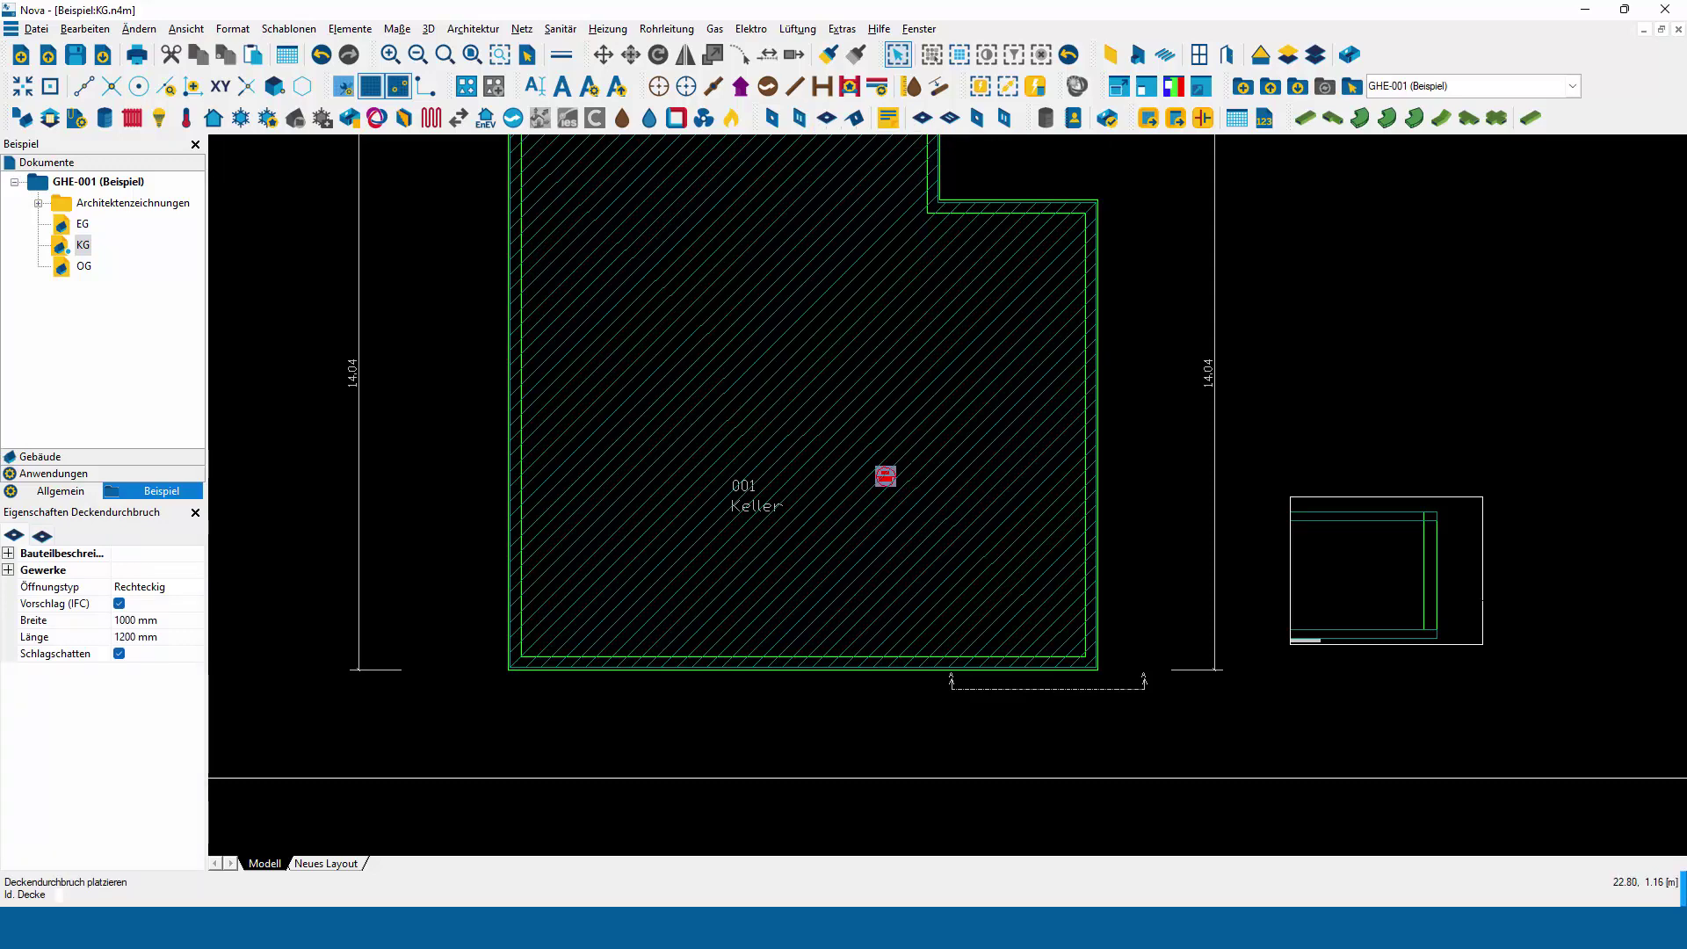
left_click(886, 476)
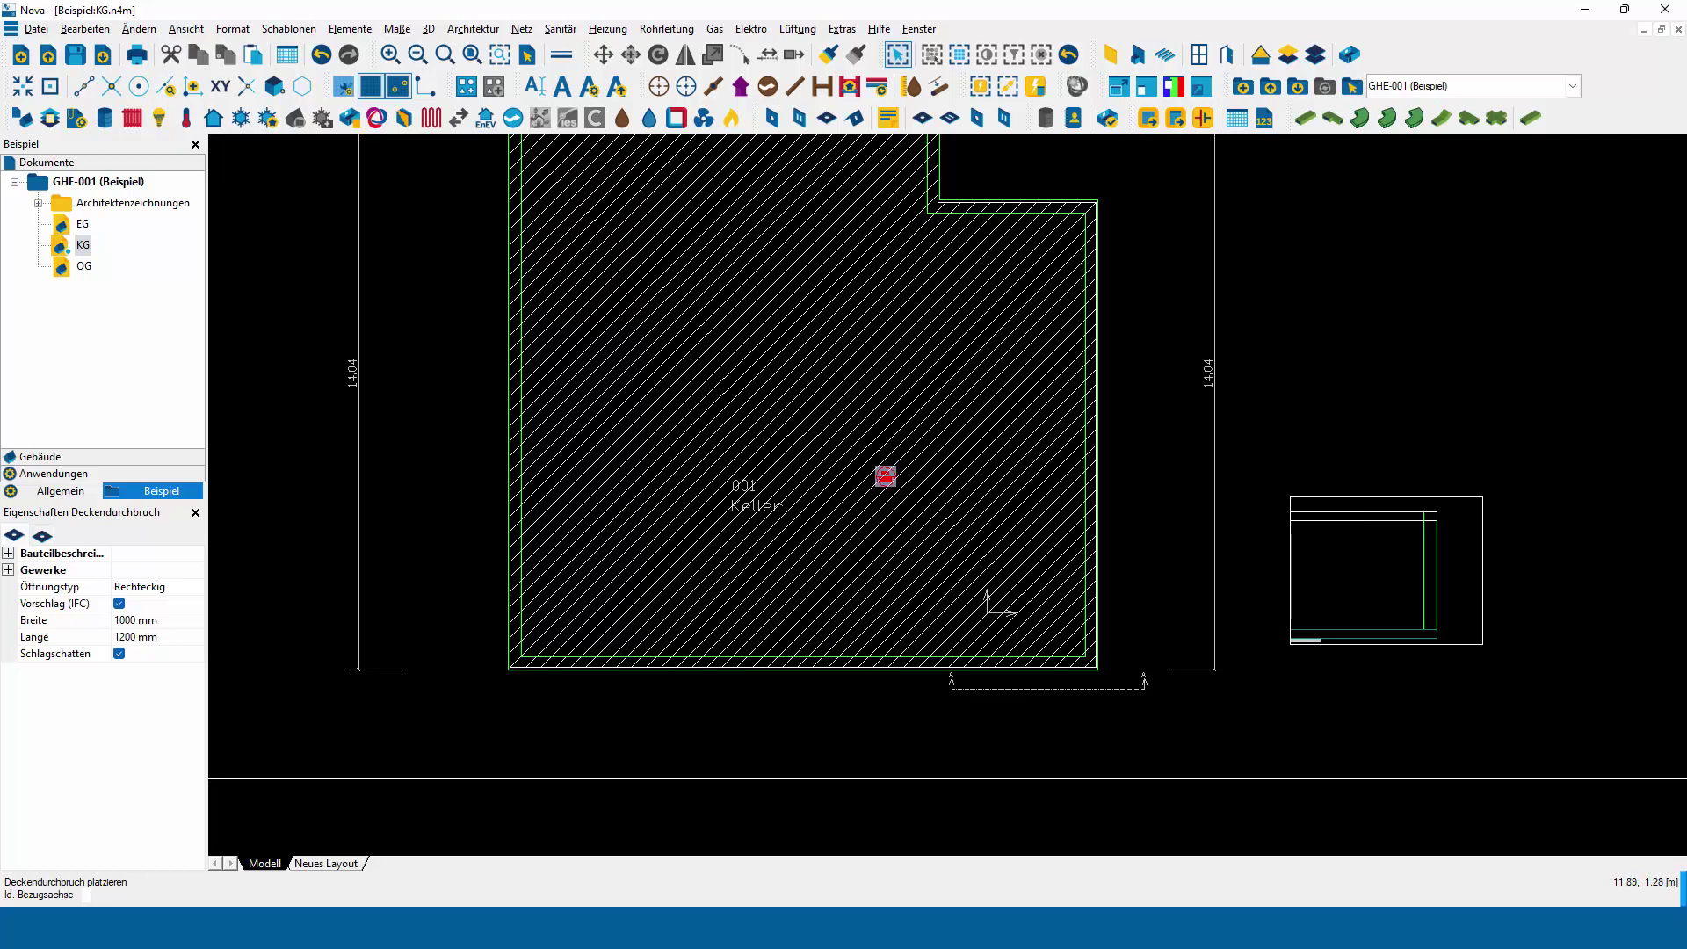
left_click(1037, 627)
left_click(986, 612)
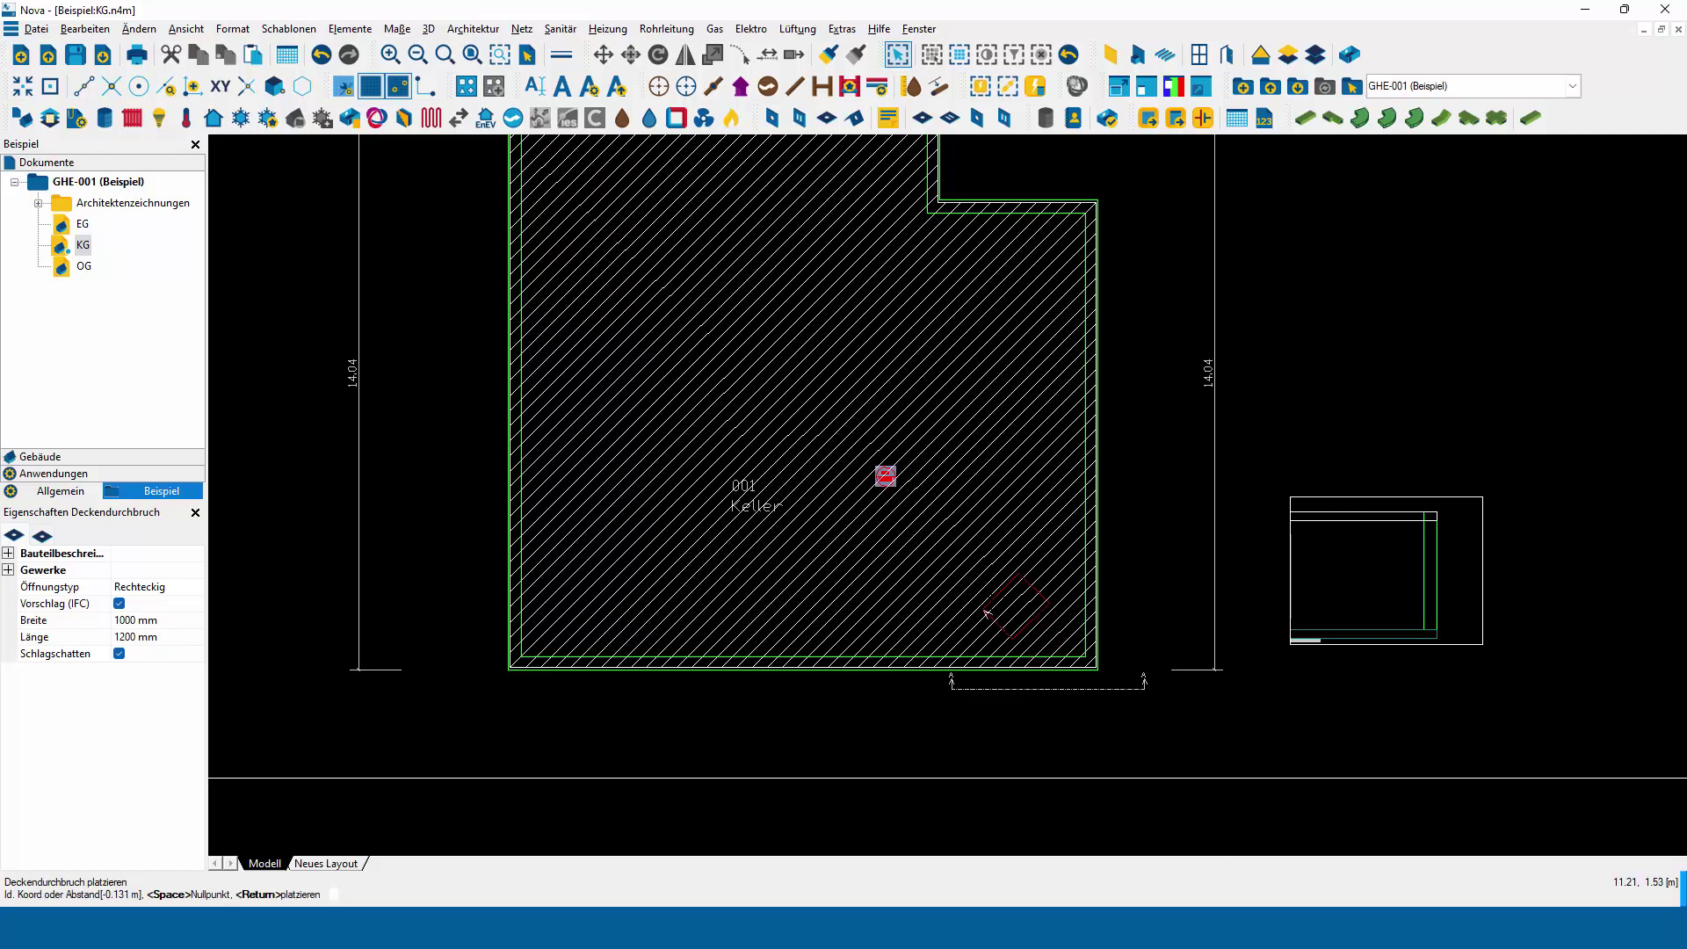
left_click(986, 612)
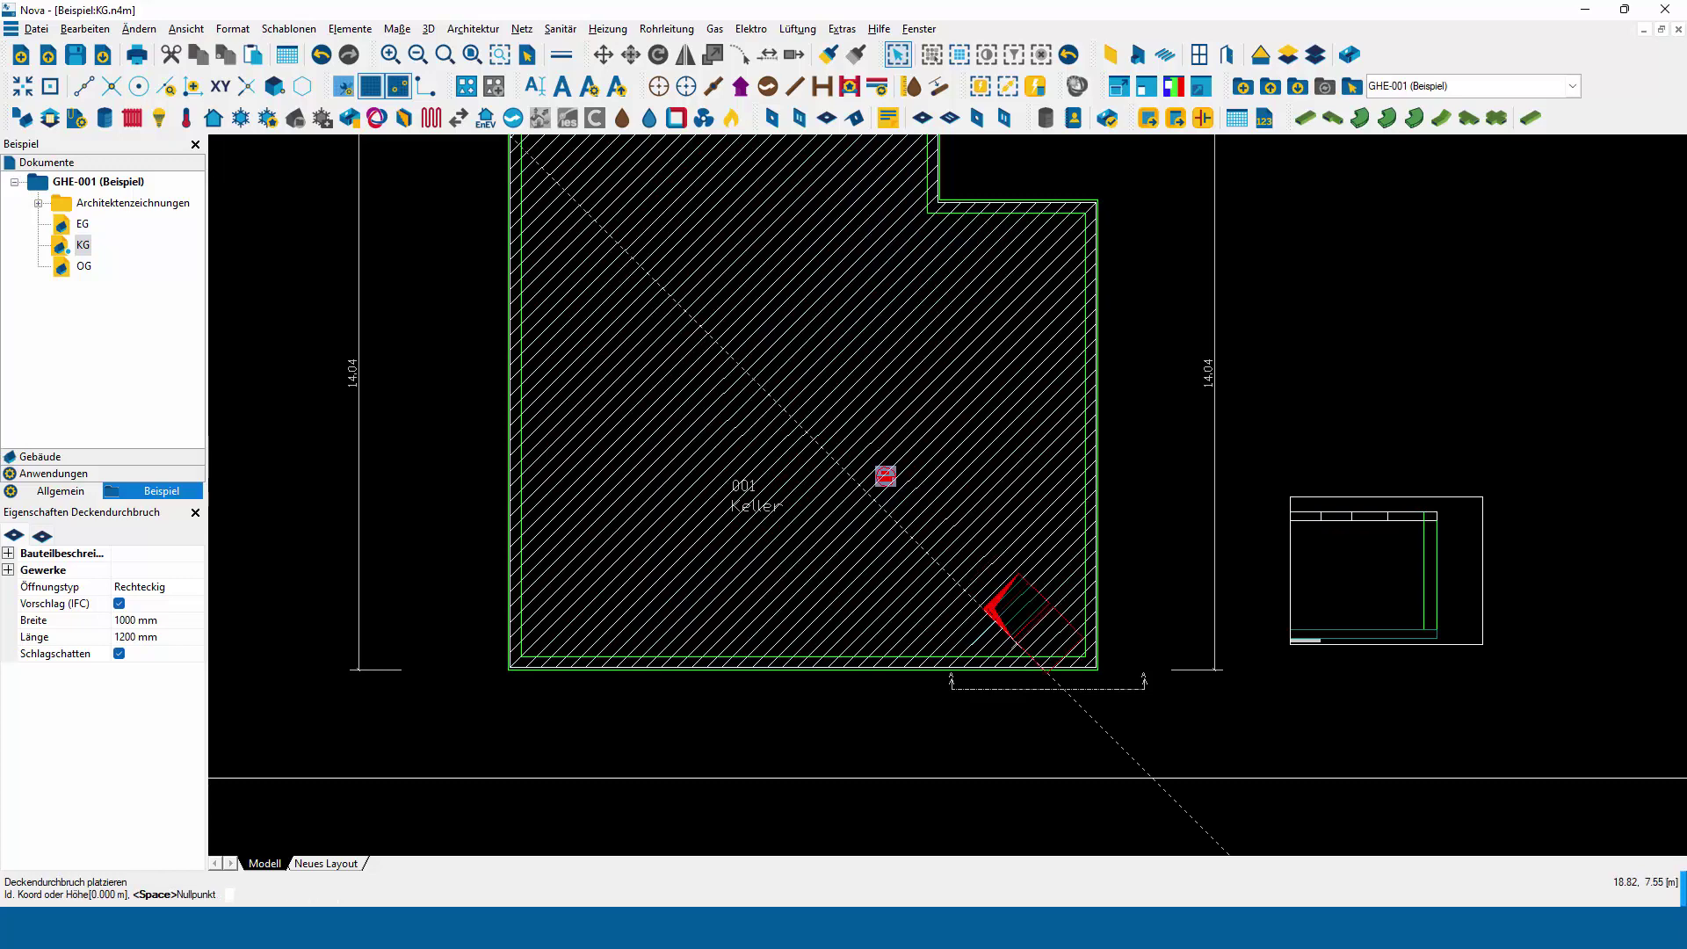
key("Escape")
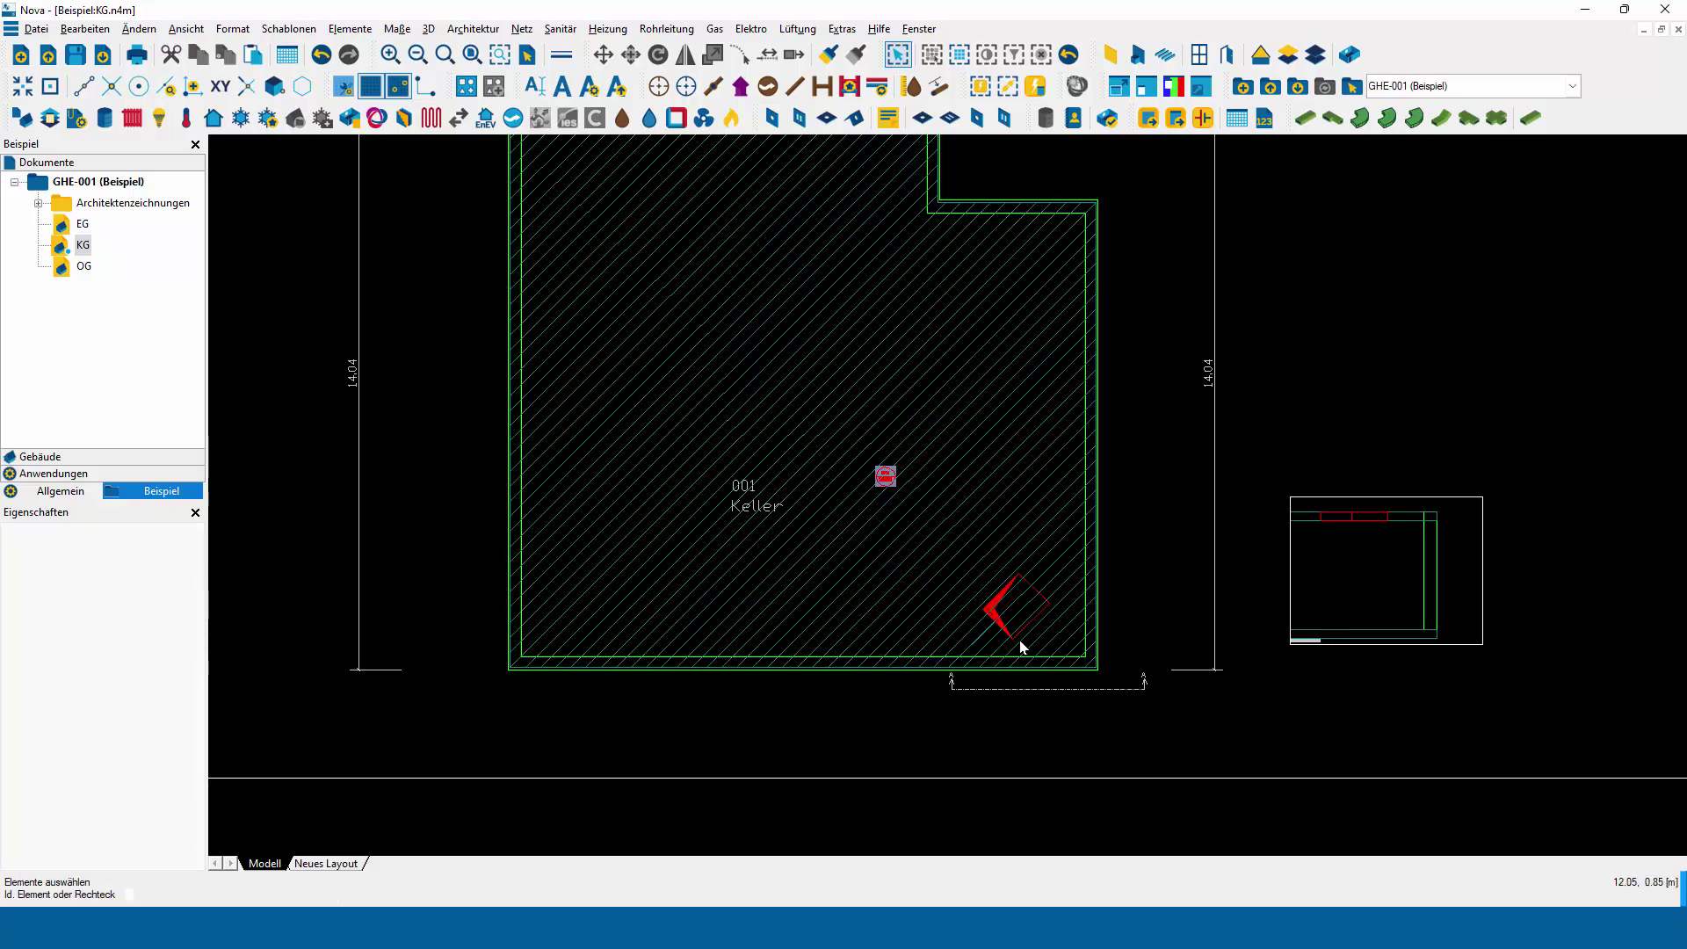
left_click(1008, 606)
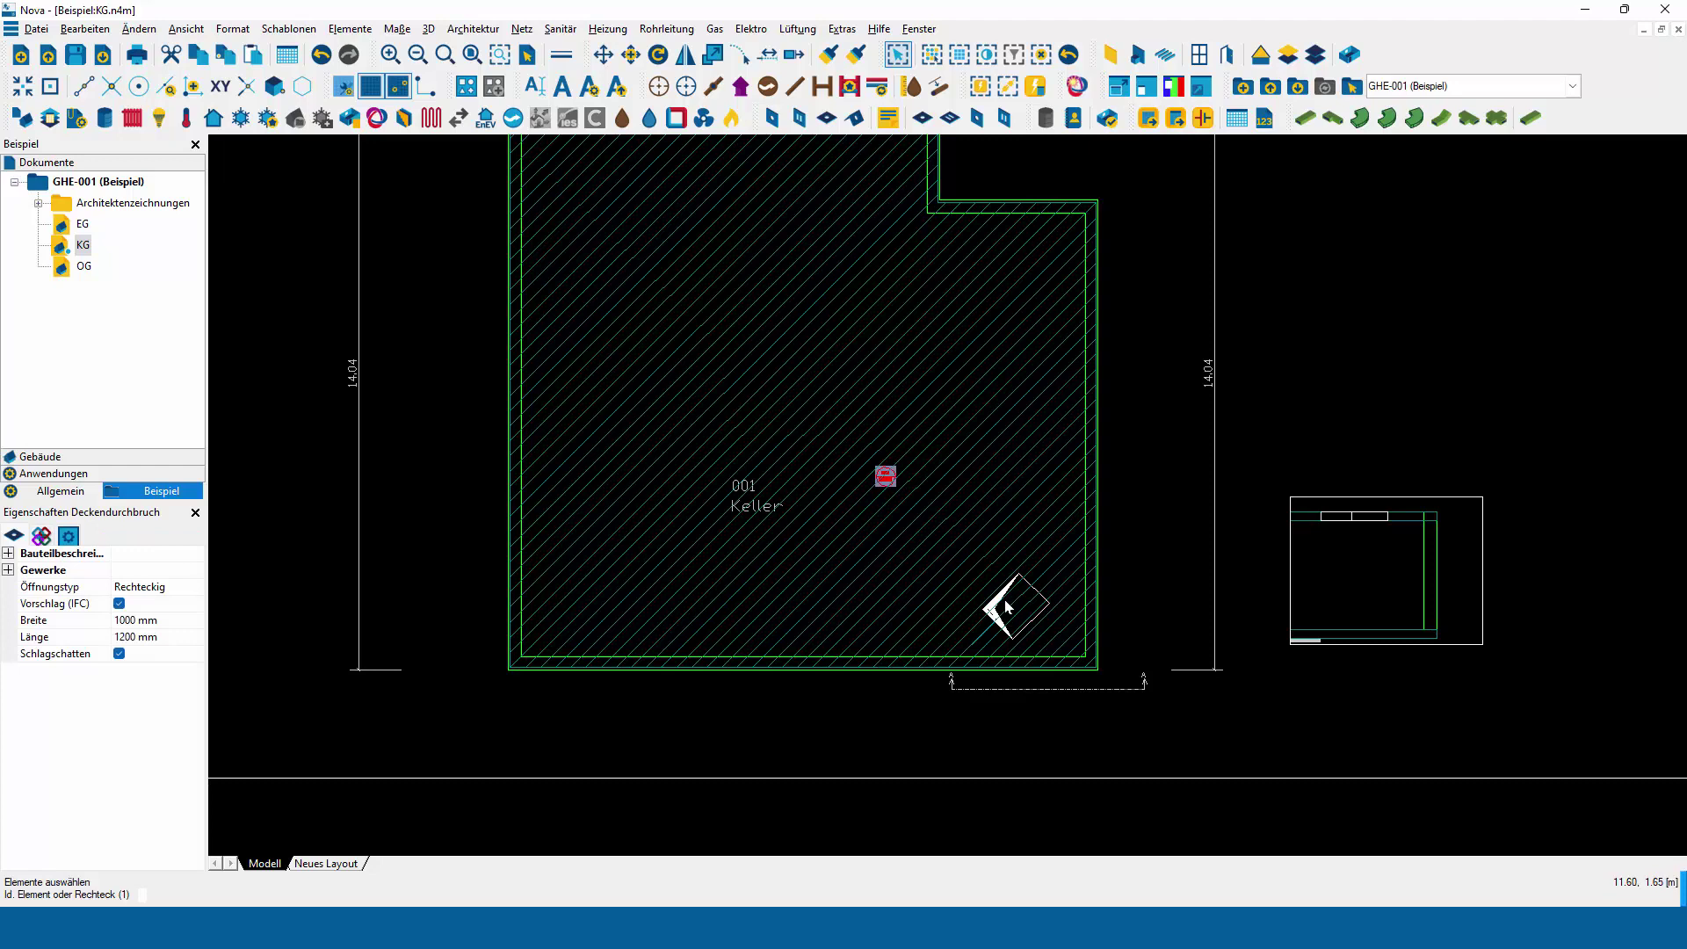
key("Delete")
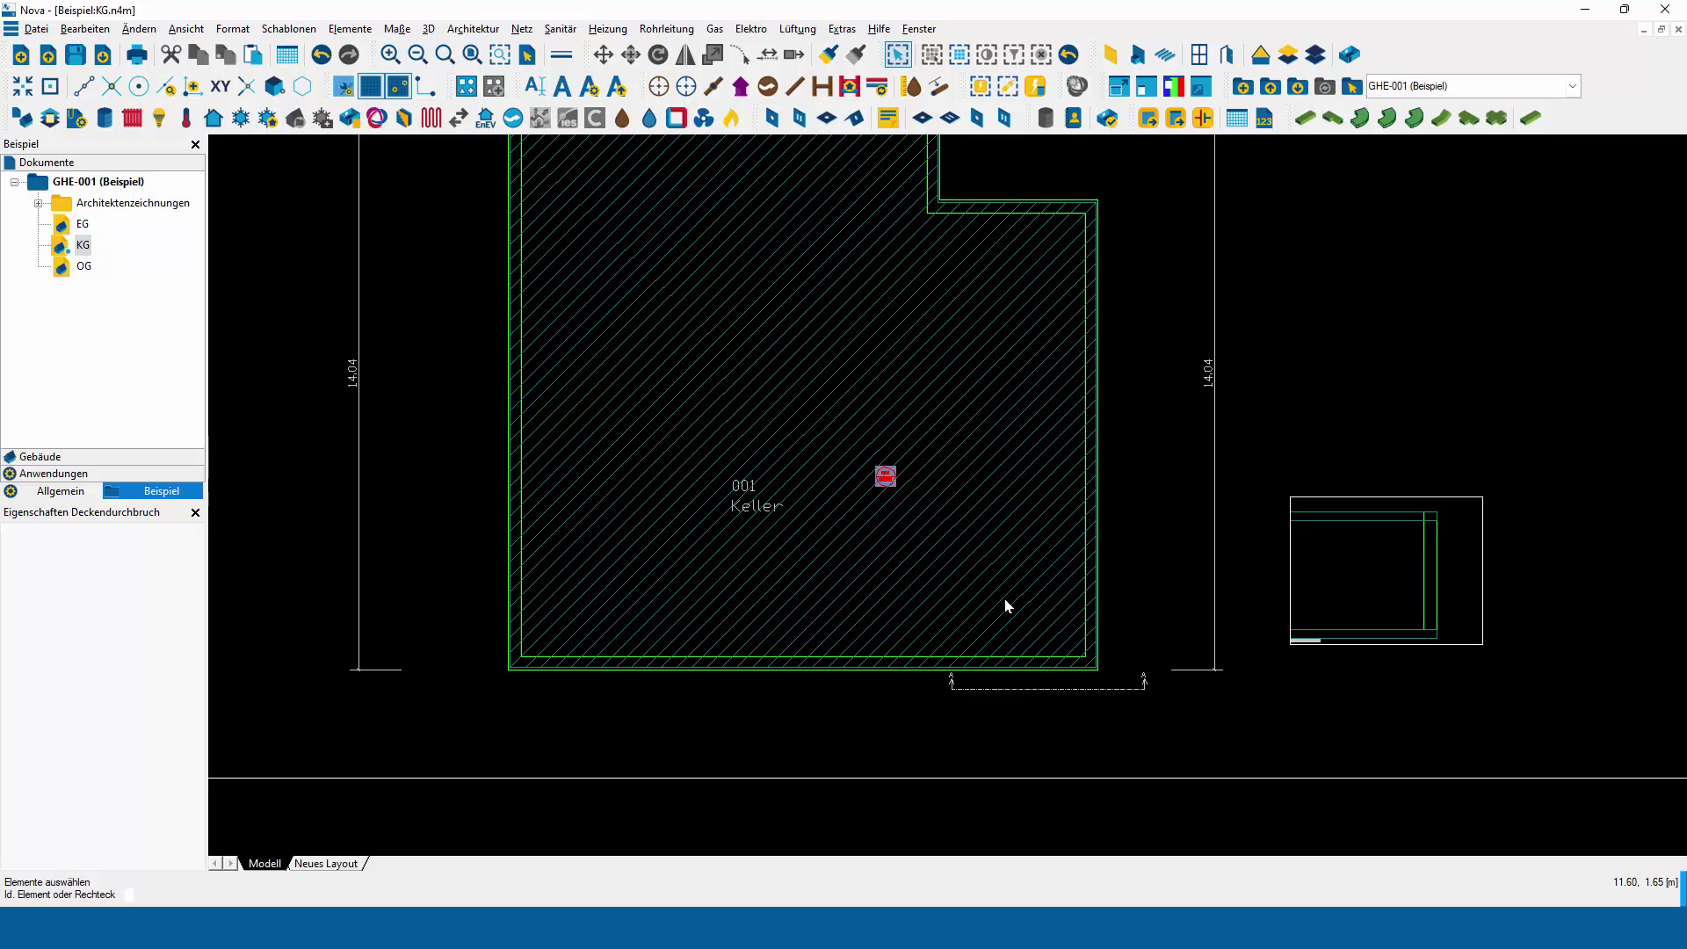
Place two vertical (Senkrecht, Z+) rectangular Lüftung ducts near the room's lower-right corner.
left_click(802, 29)
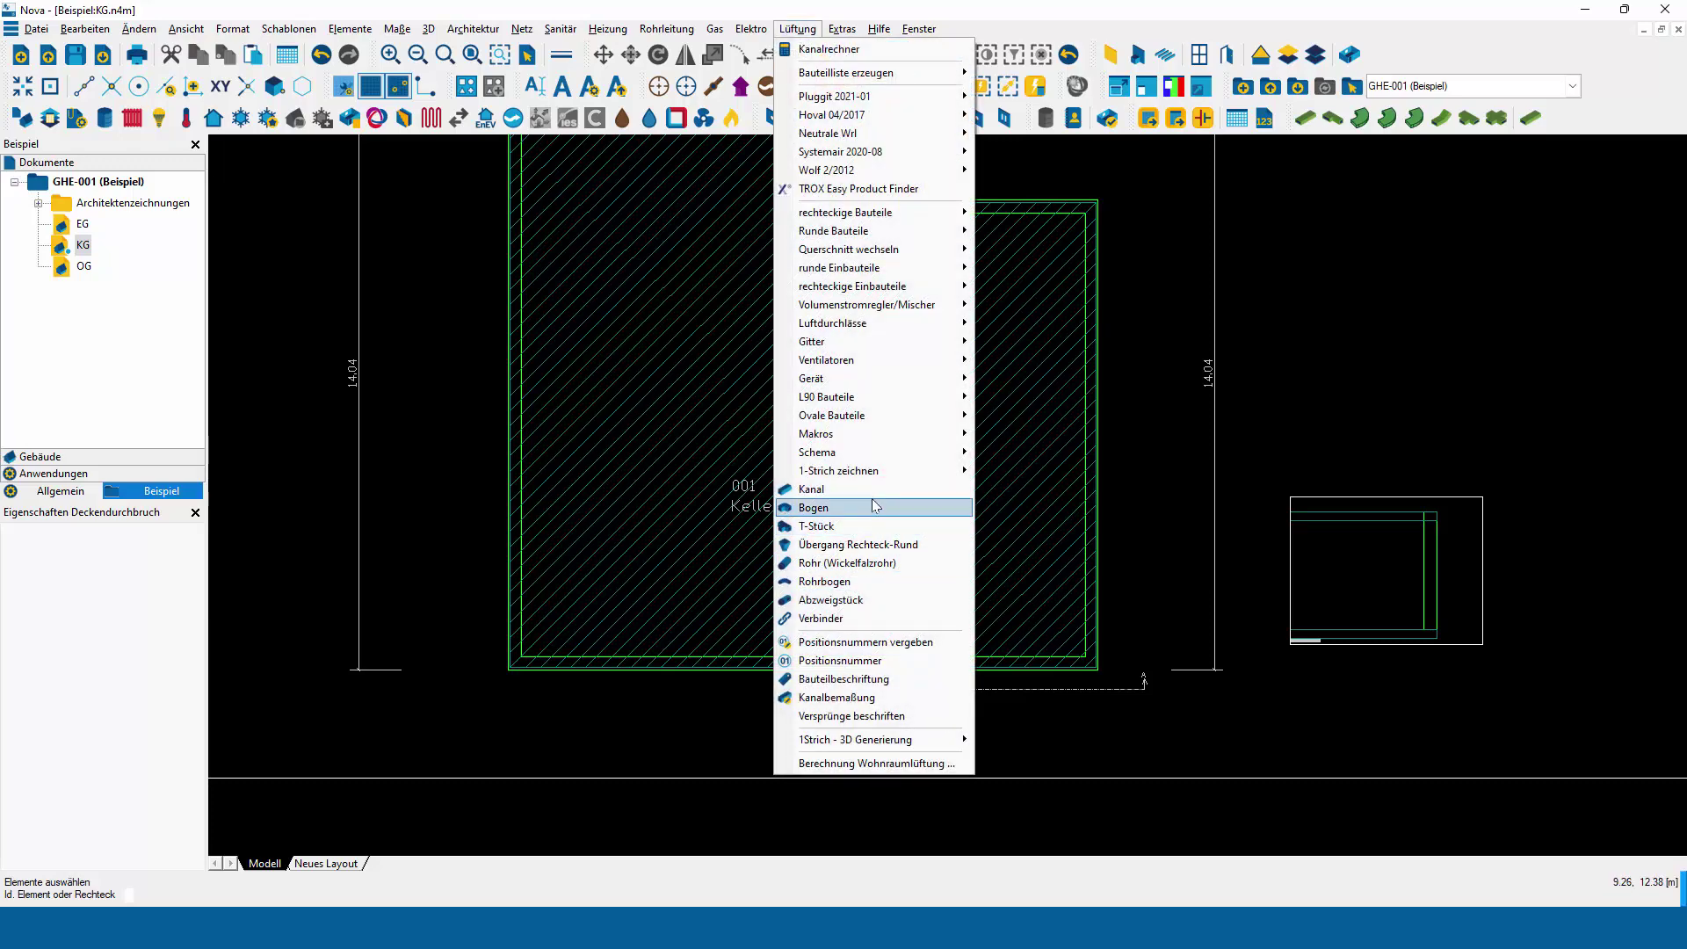
left_click(843, 489)
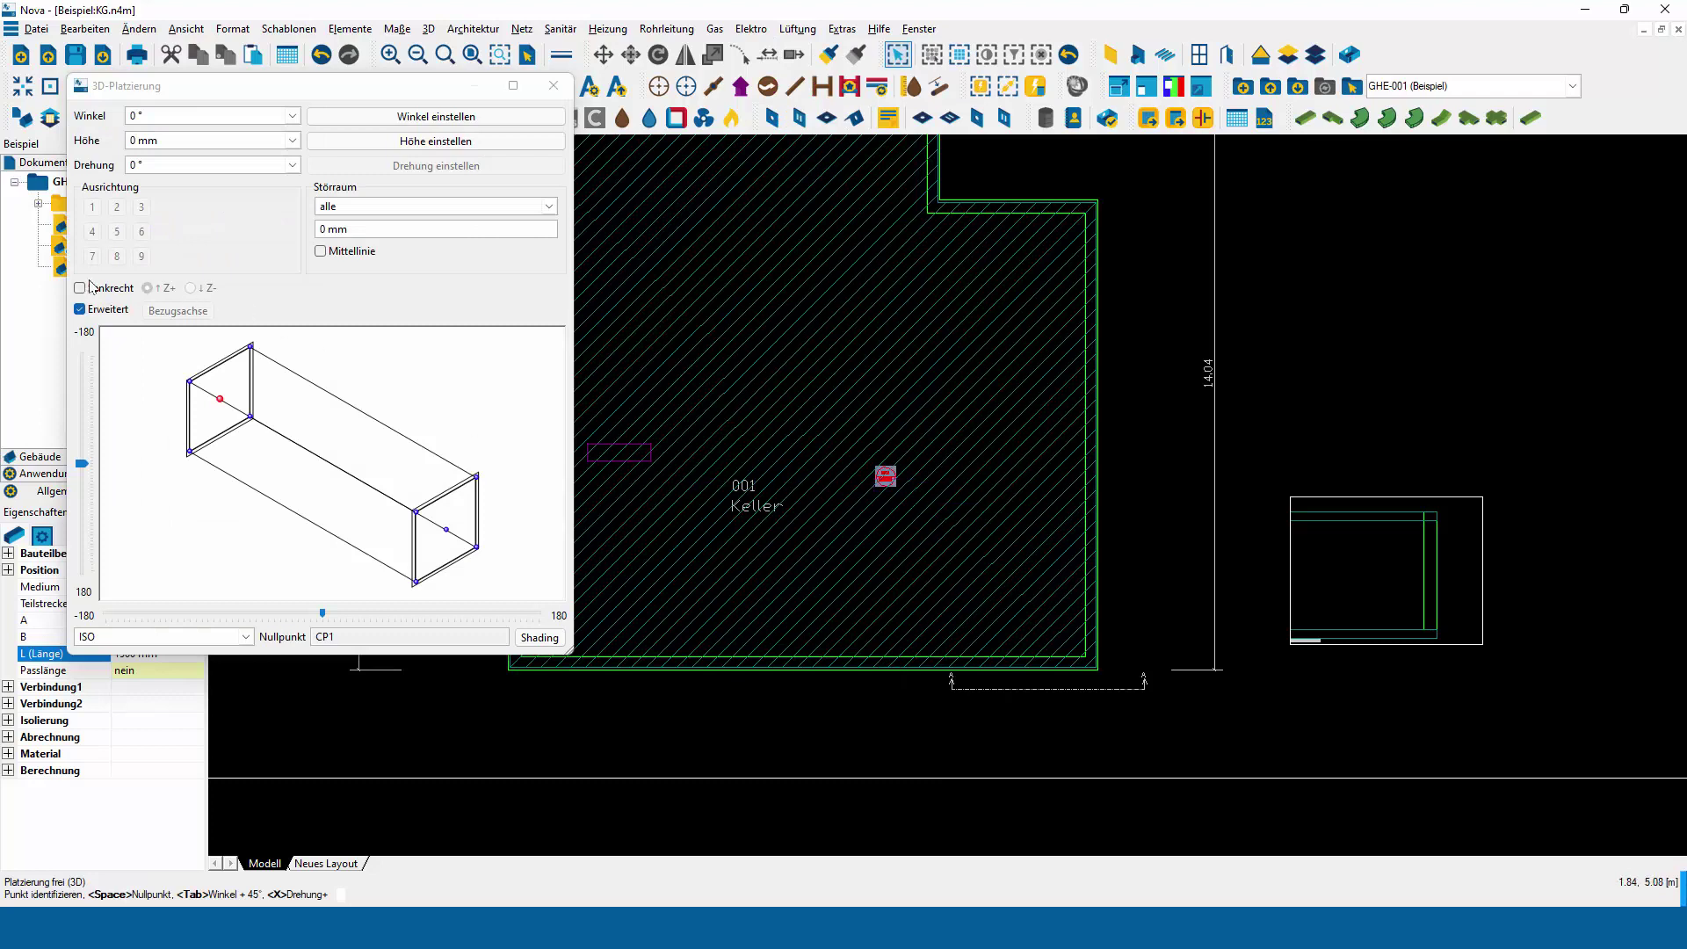
left_click(80, 288)
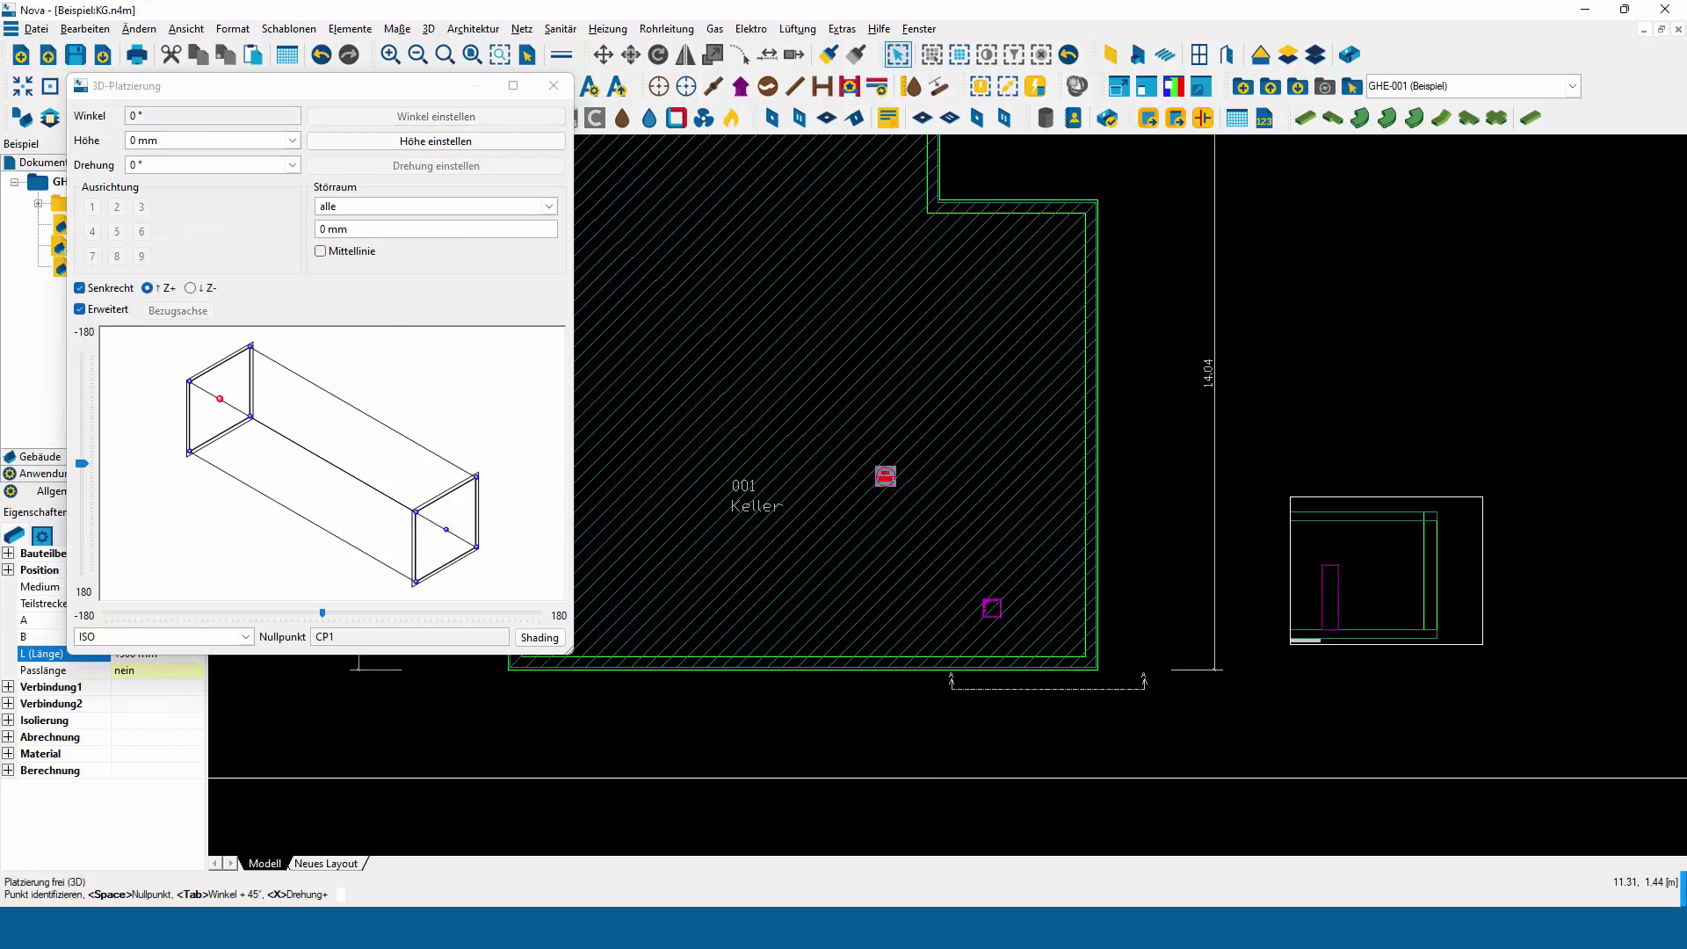
left_click(1004, 609)
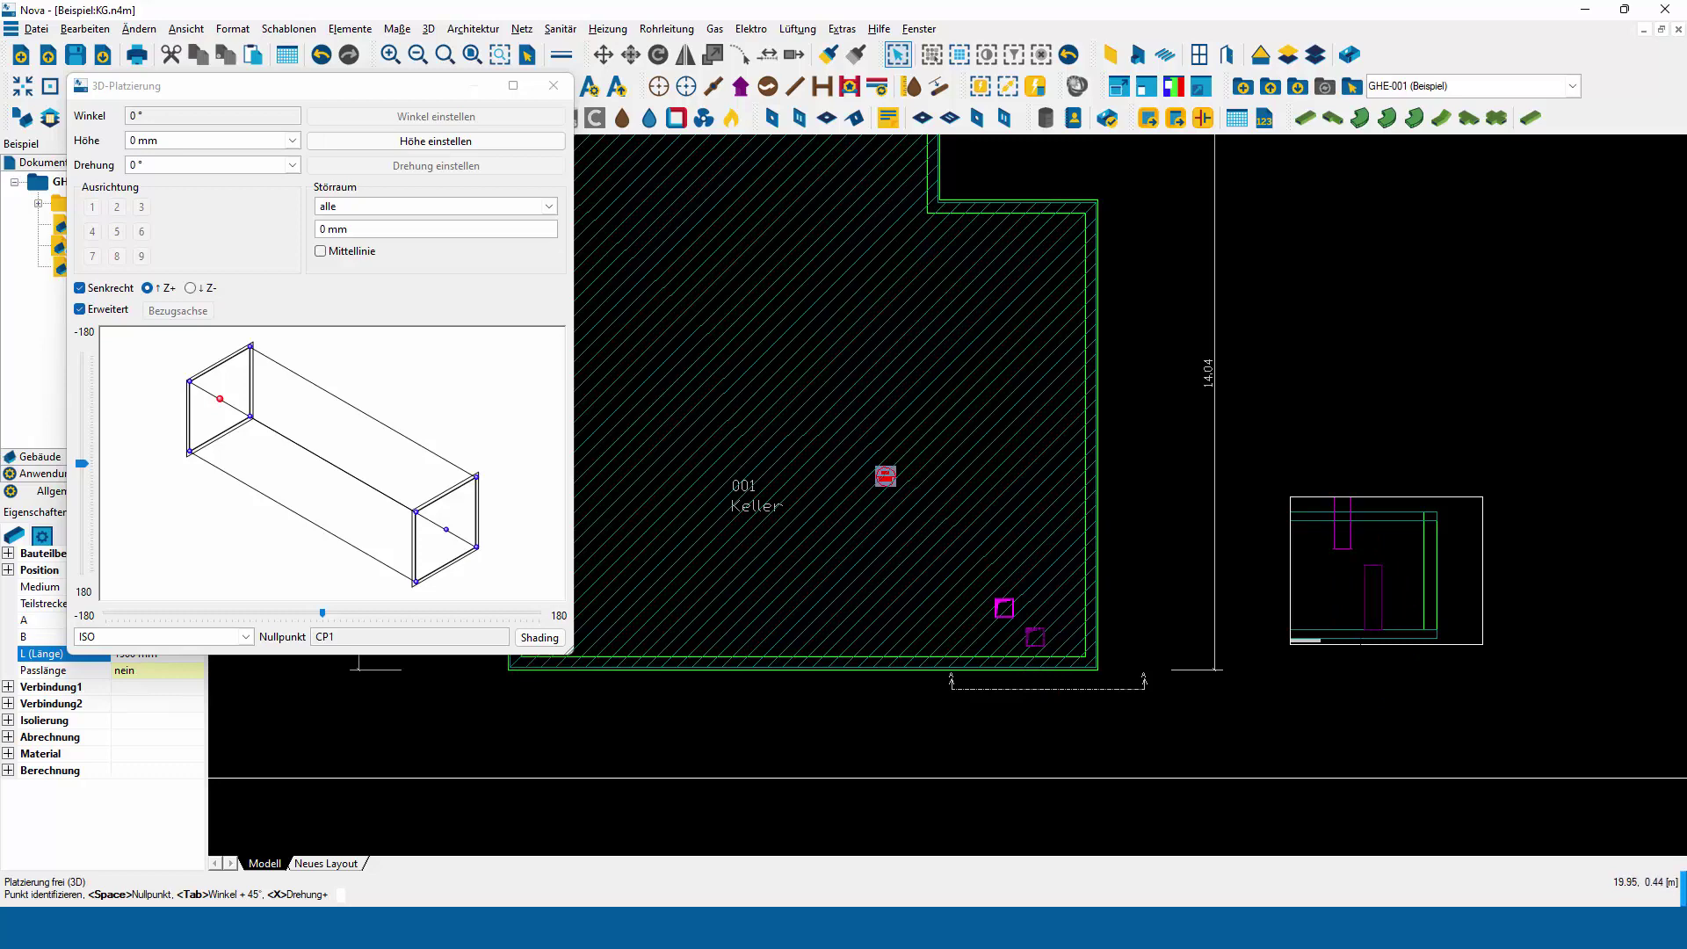
left_click(1035, 637)
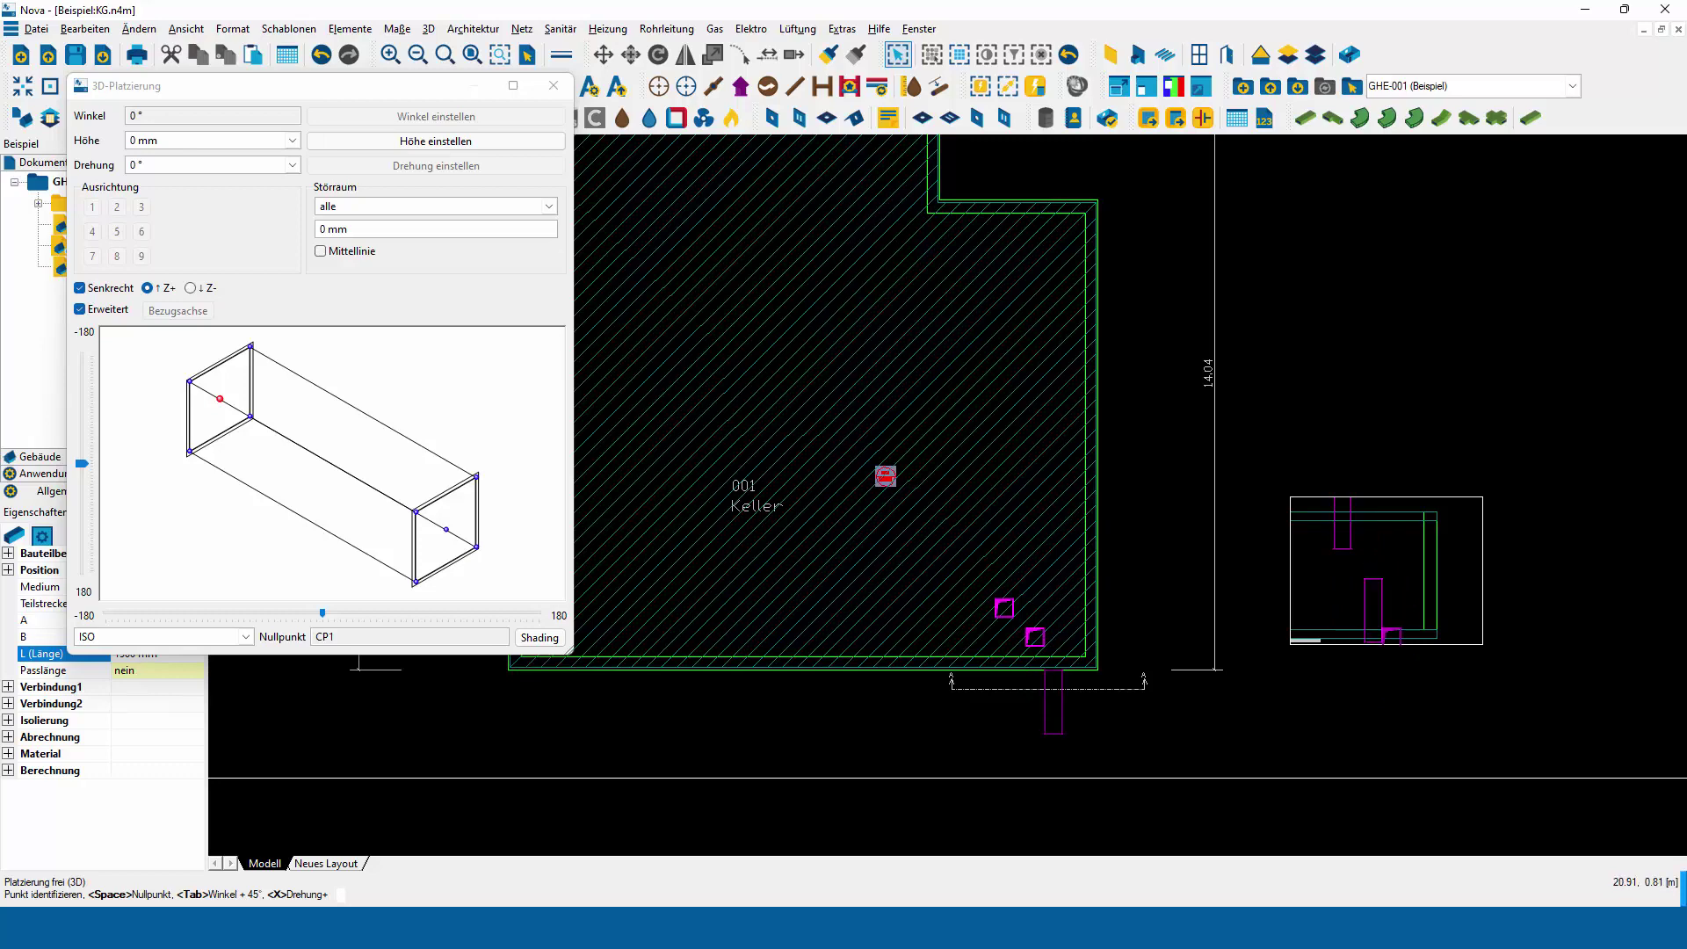
key("Escape")
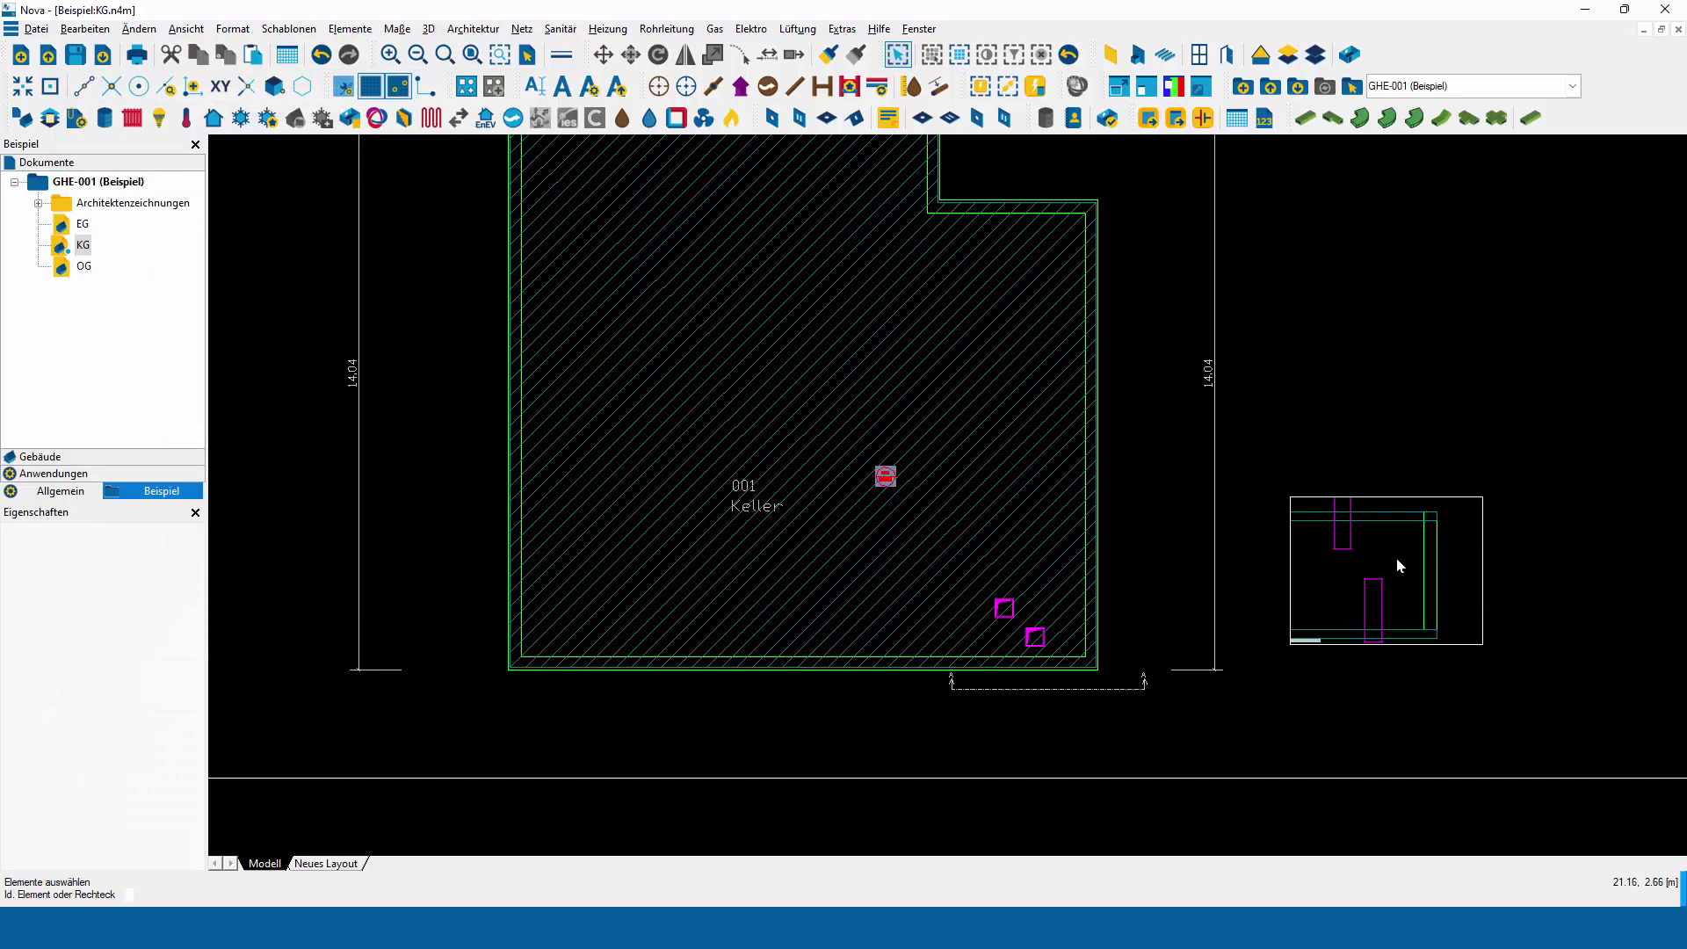
Generate Durchbruch slab openings of 56 × 56 cm for the first and second ducts.
right_click(1350, 547)
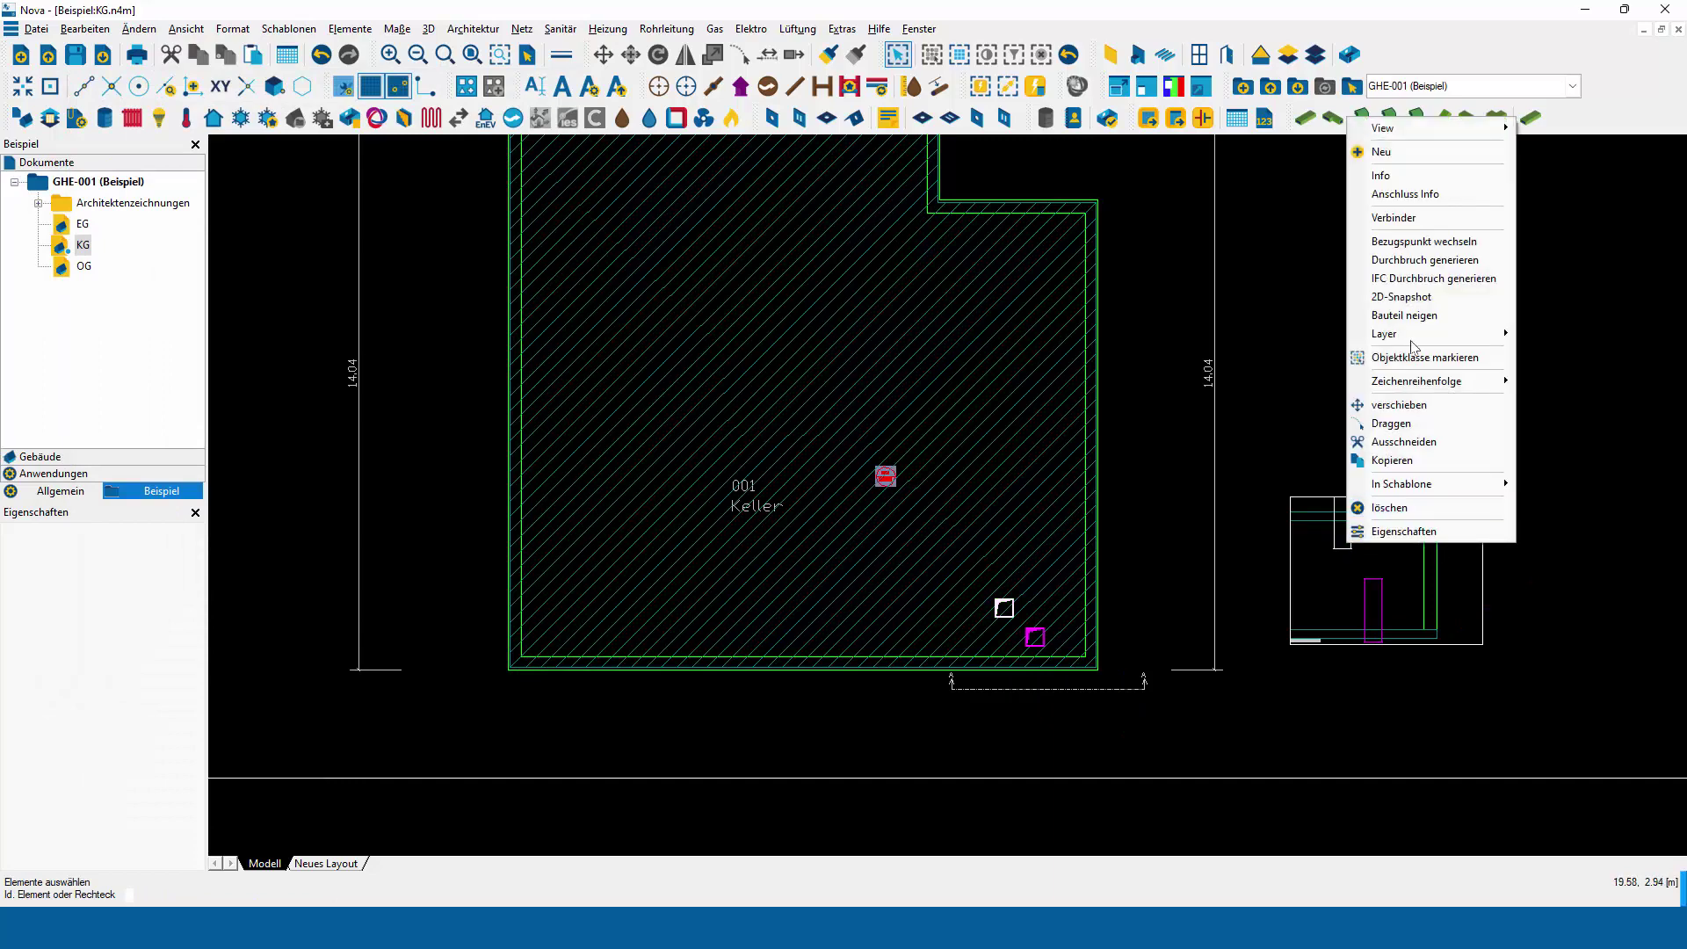
left_click(1424, 261)
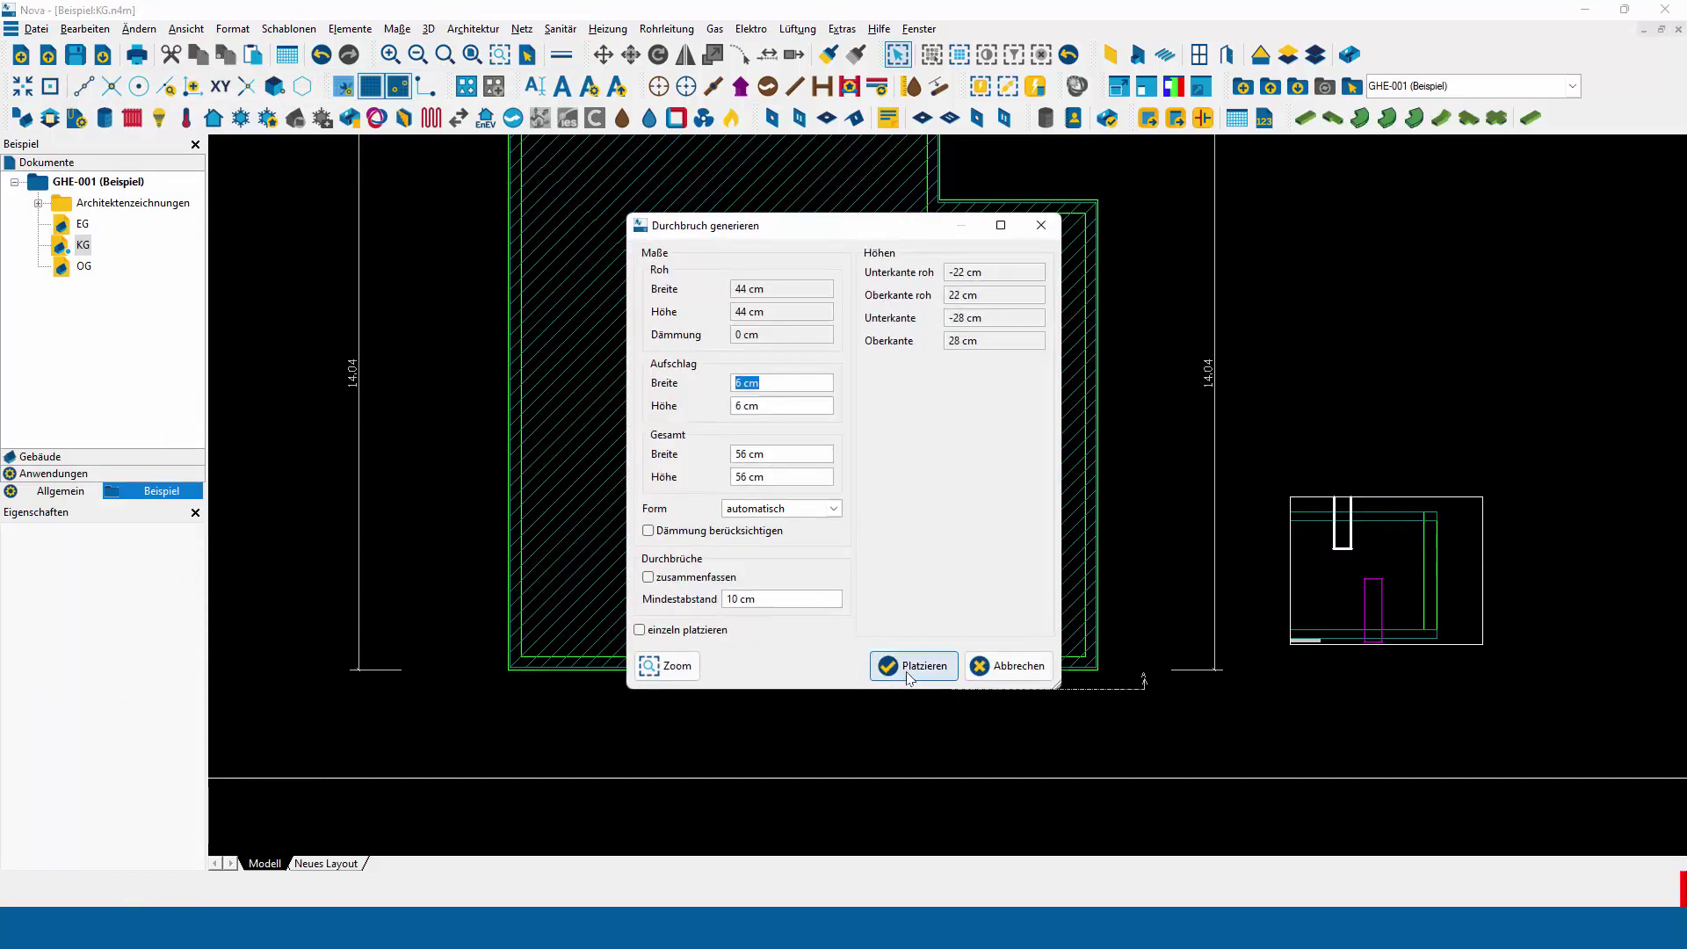
left_click(910, 668)
right_click(1378, 598)
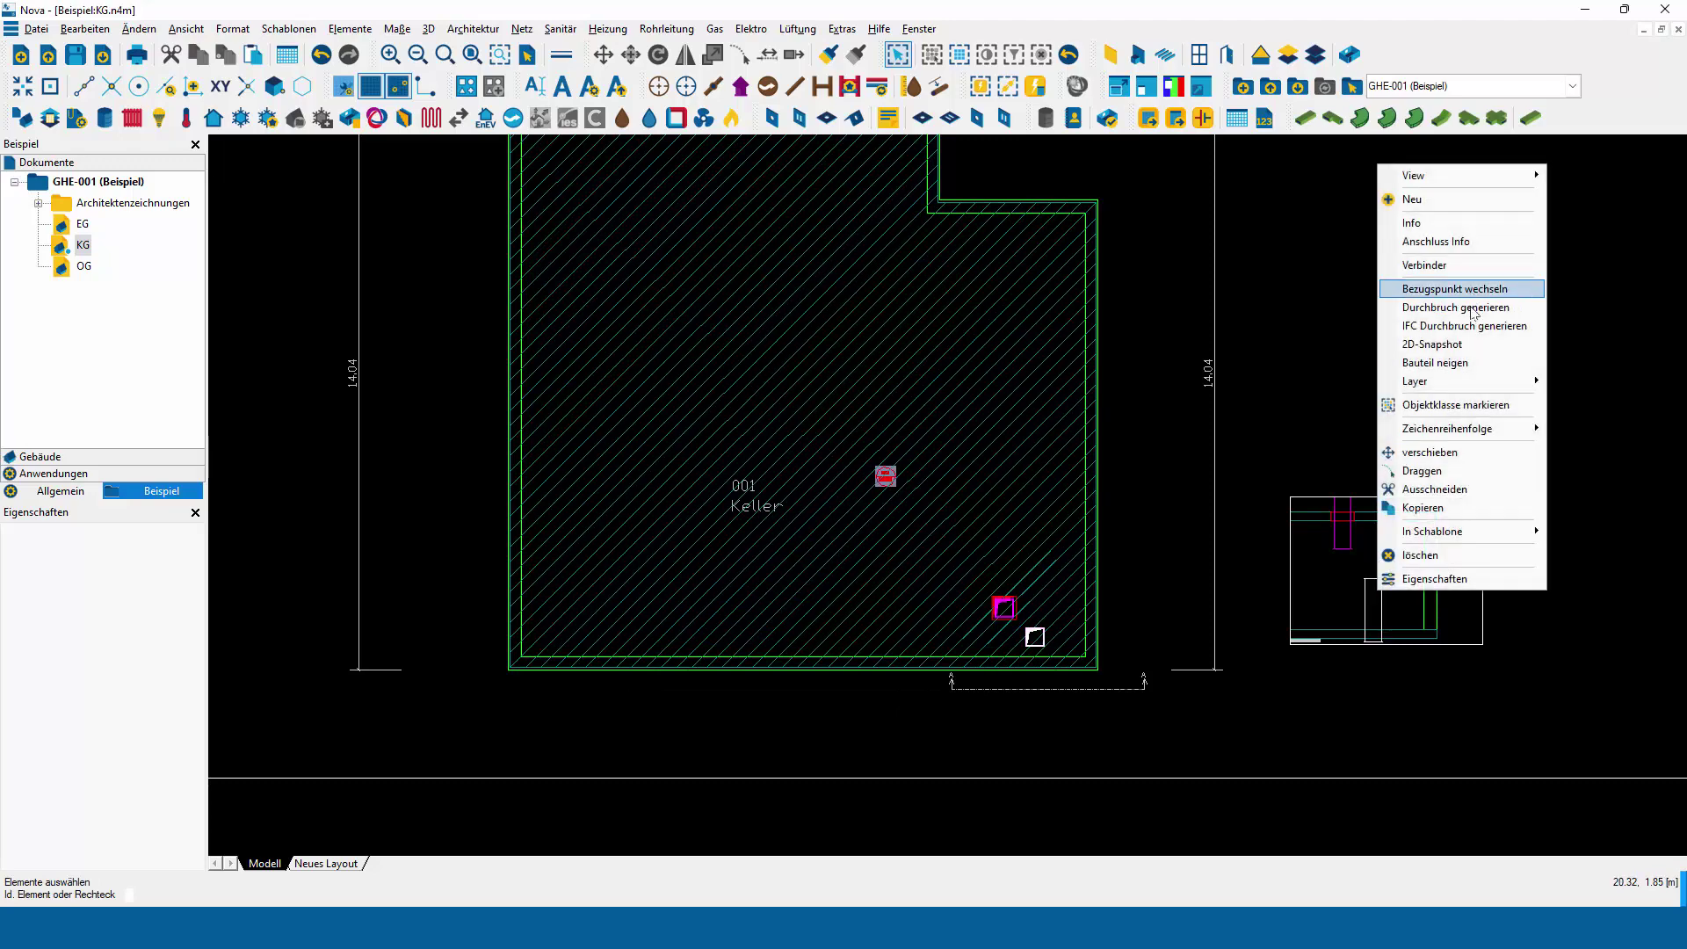
left_click(1441, 306)
Delete the upper duct rising above the ceiling in Schnitt A-A.
scroll(1379, 577, "up", 6)
scroll(1390, 610, "down", 2)
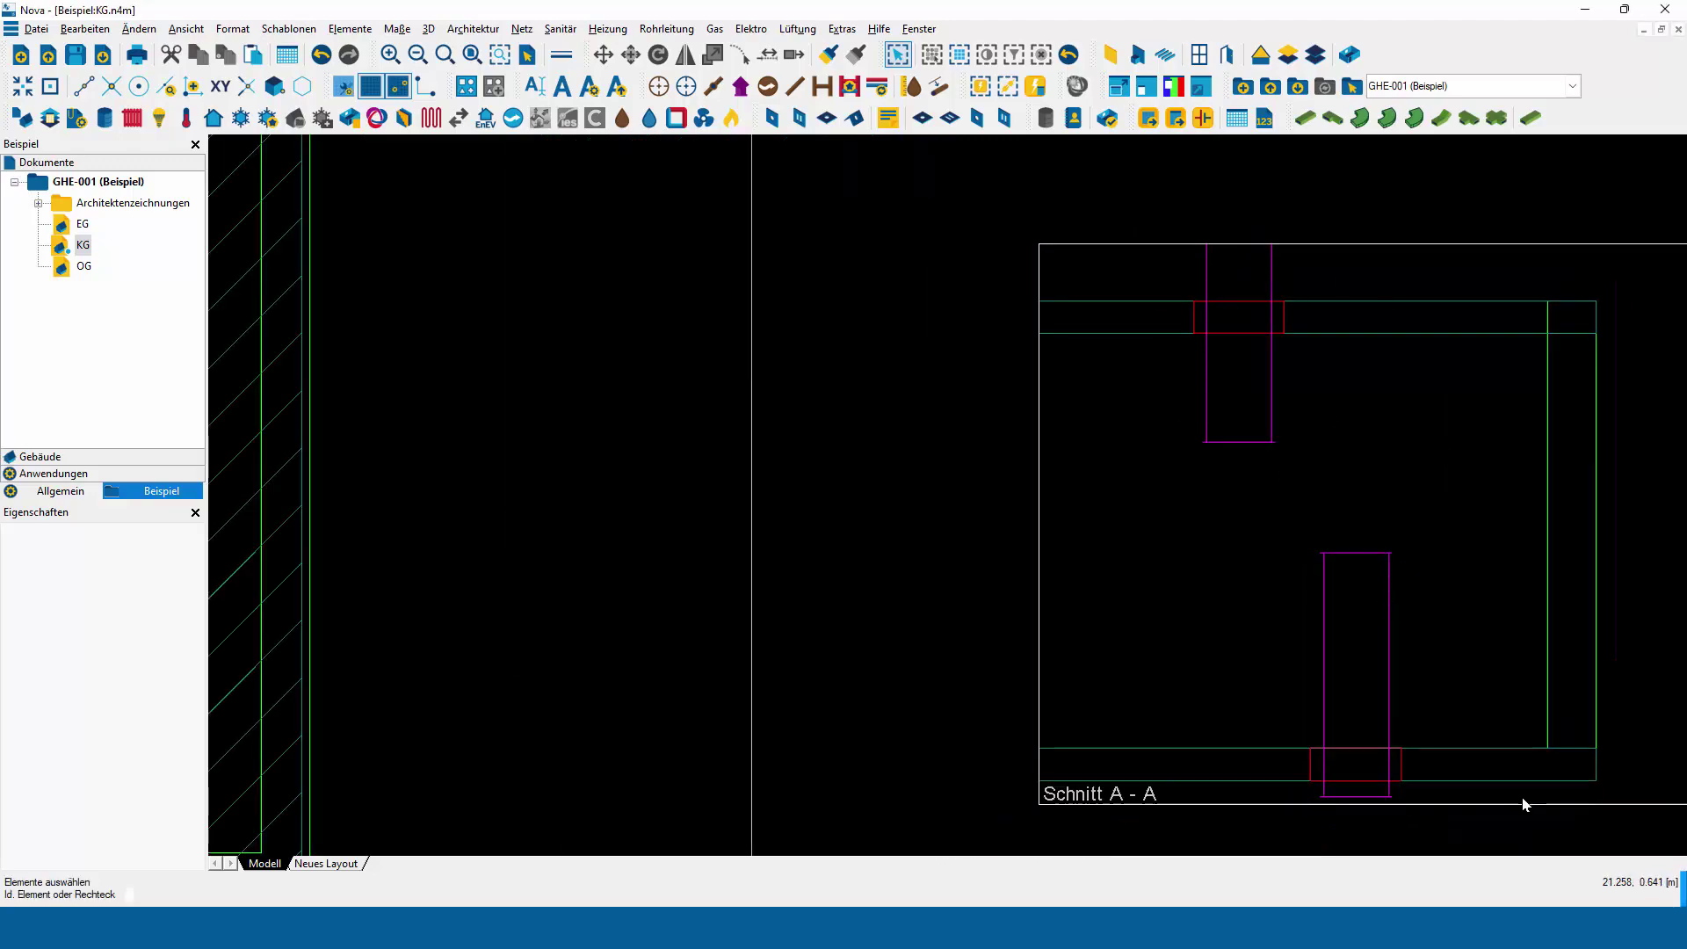
left_click(1274, 348)
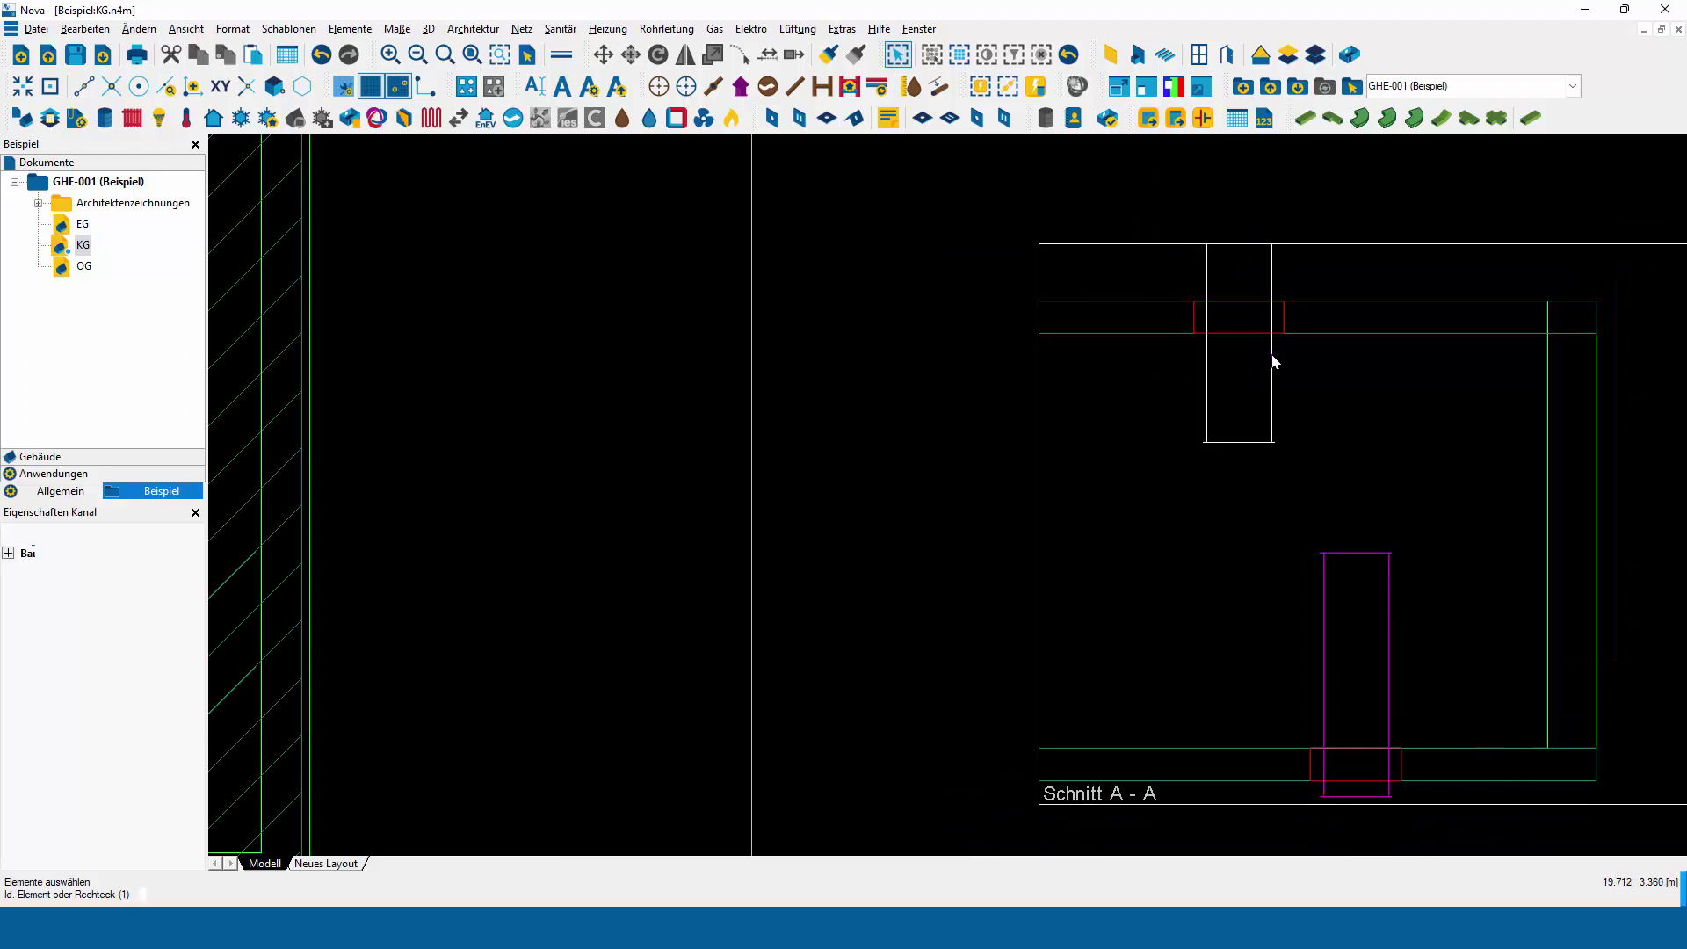
key("Delete")
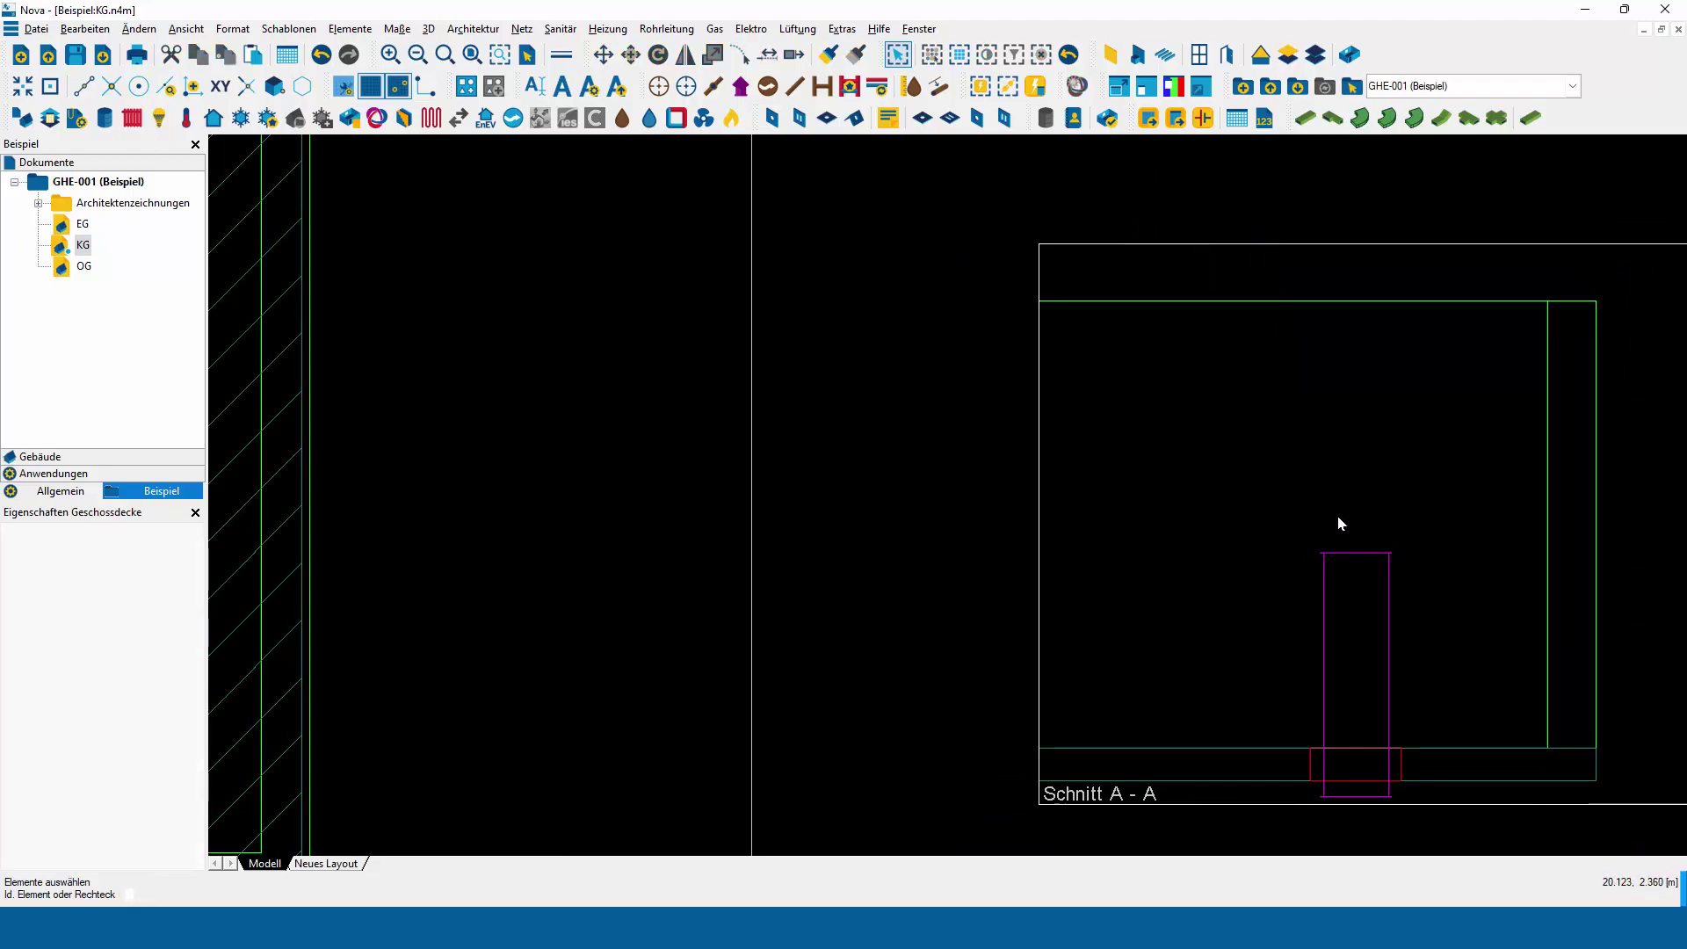
Delete the old Deckendurchbruch from the ceiling slab.
left_click(1195, 316)
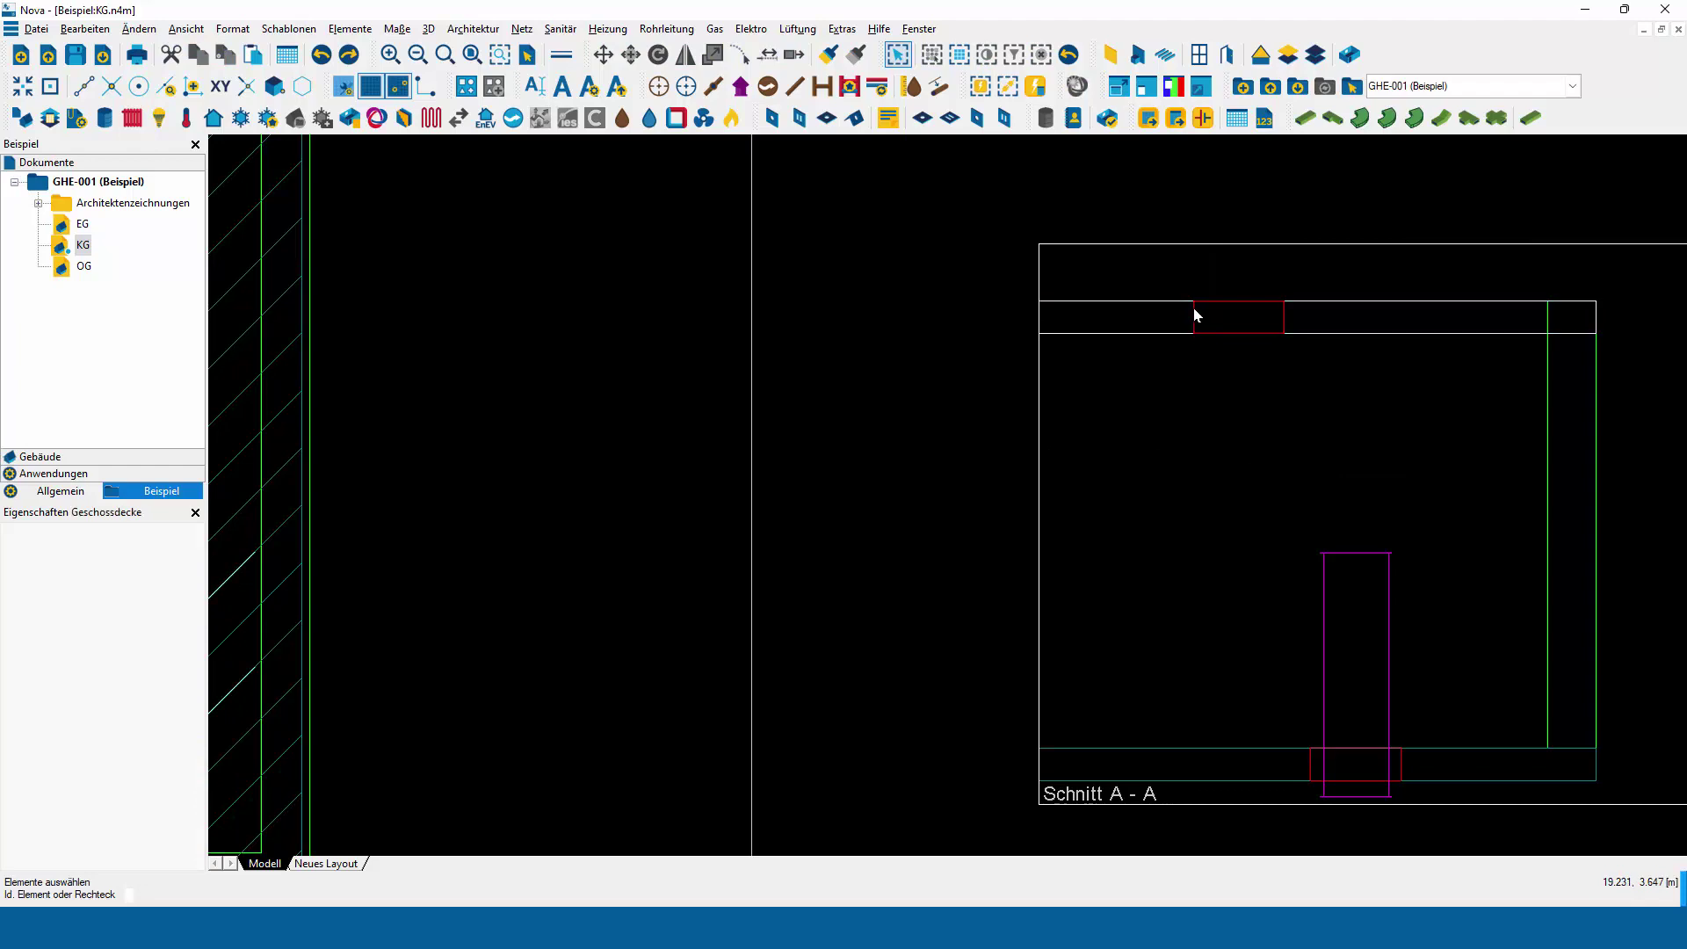
left_click(1206, 312)
key("Delete")
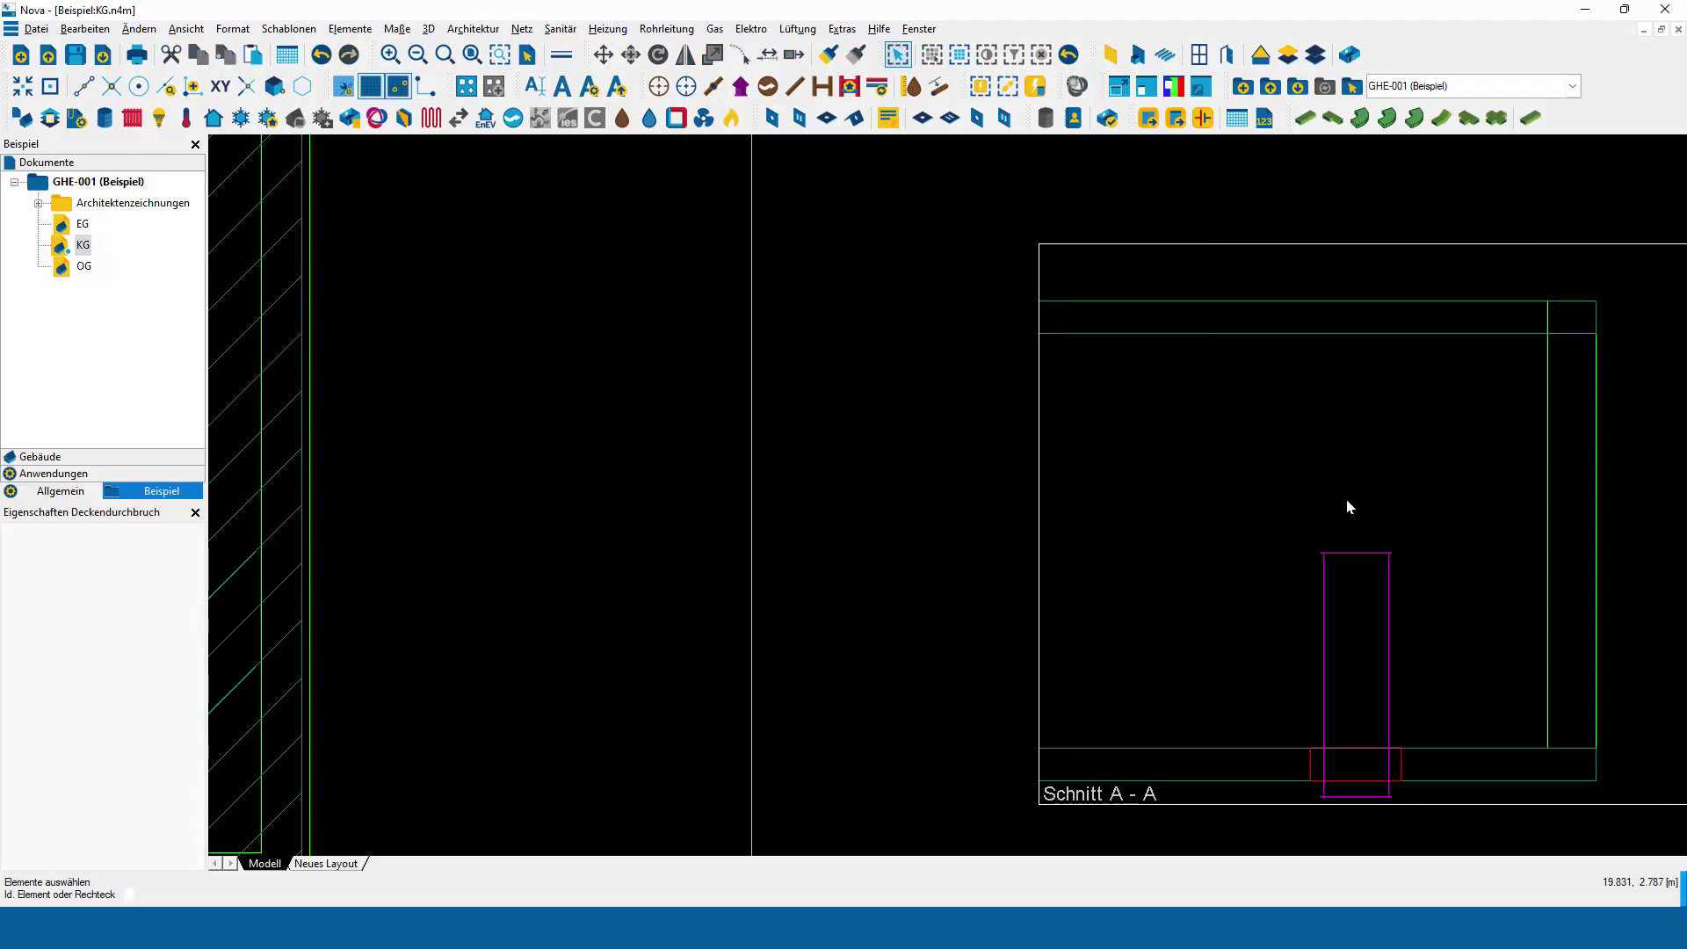
Lengthen the 400 × 400 mm supply-air duct to L = 4000 mm.
left_click(1360, 565)
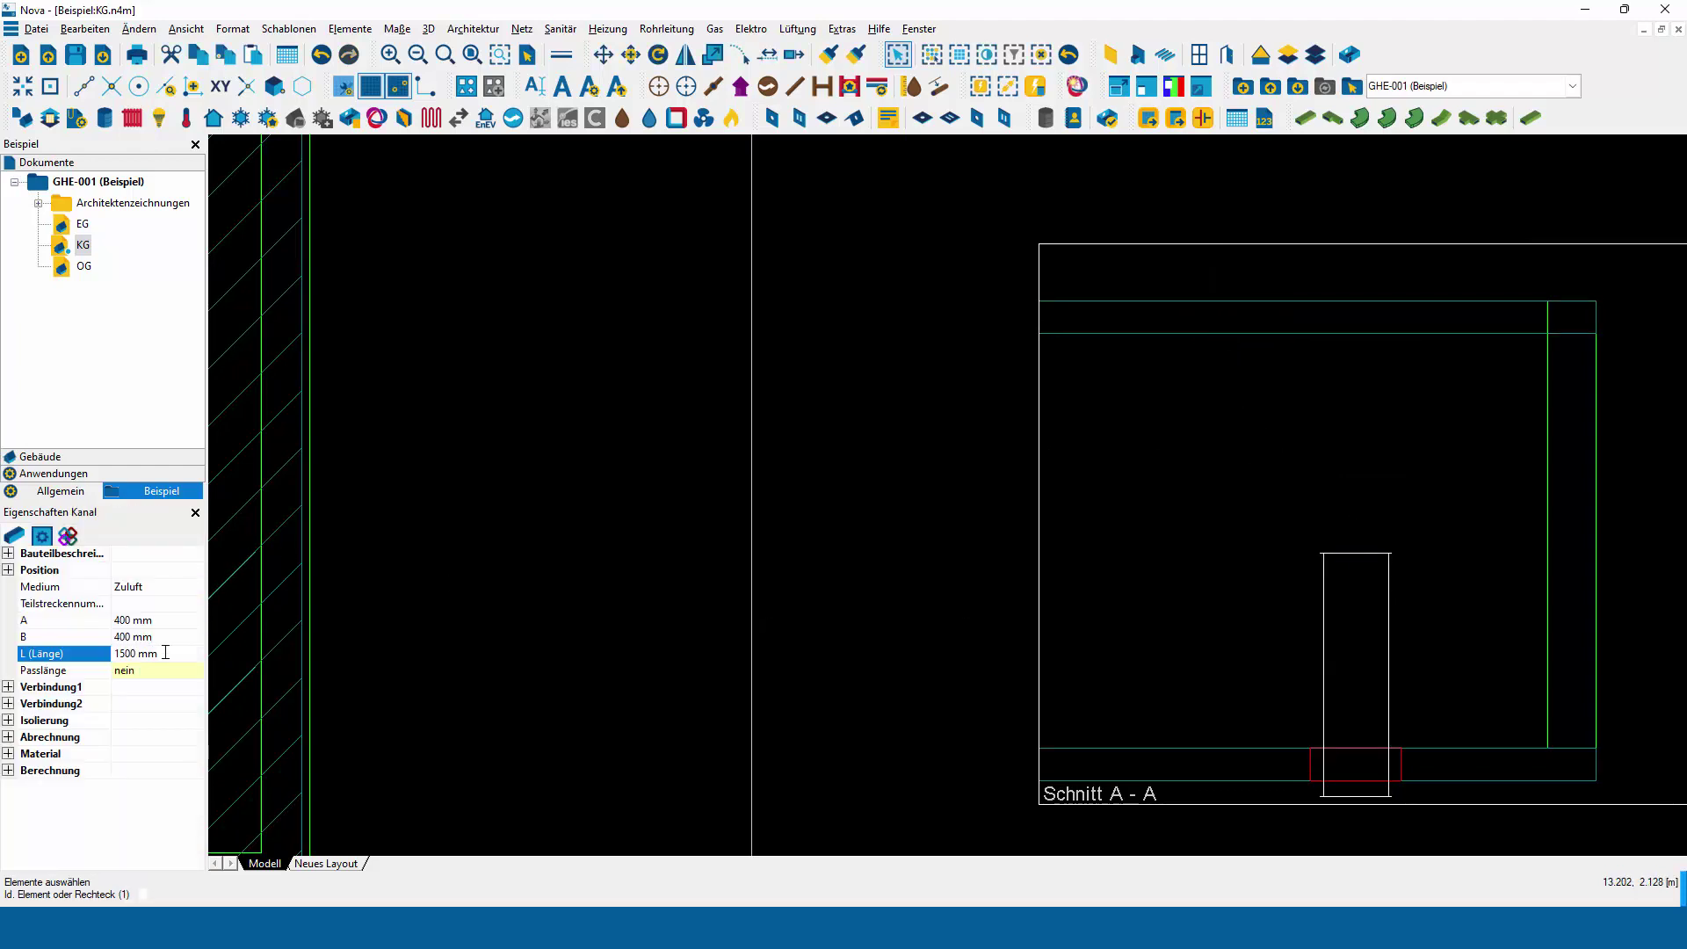
left_click(55, 650)
type("400")
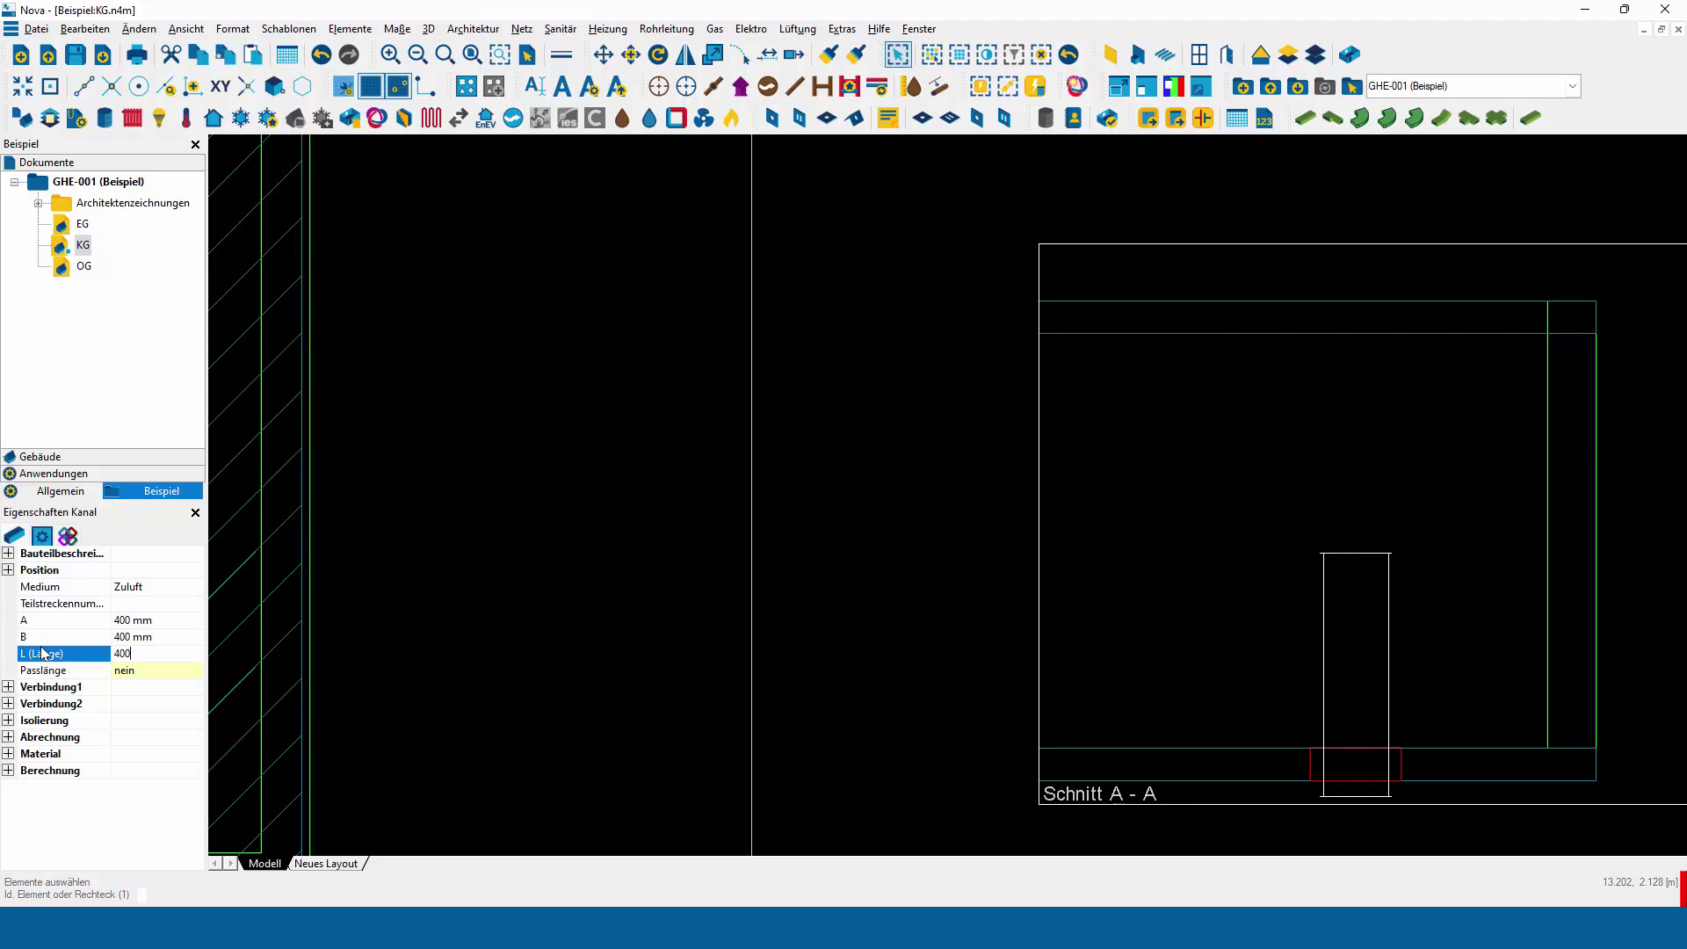
type("0")
key("Return")
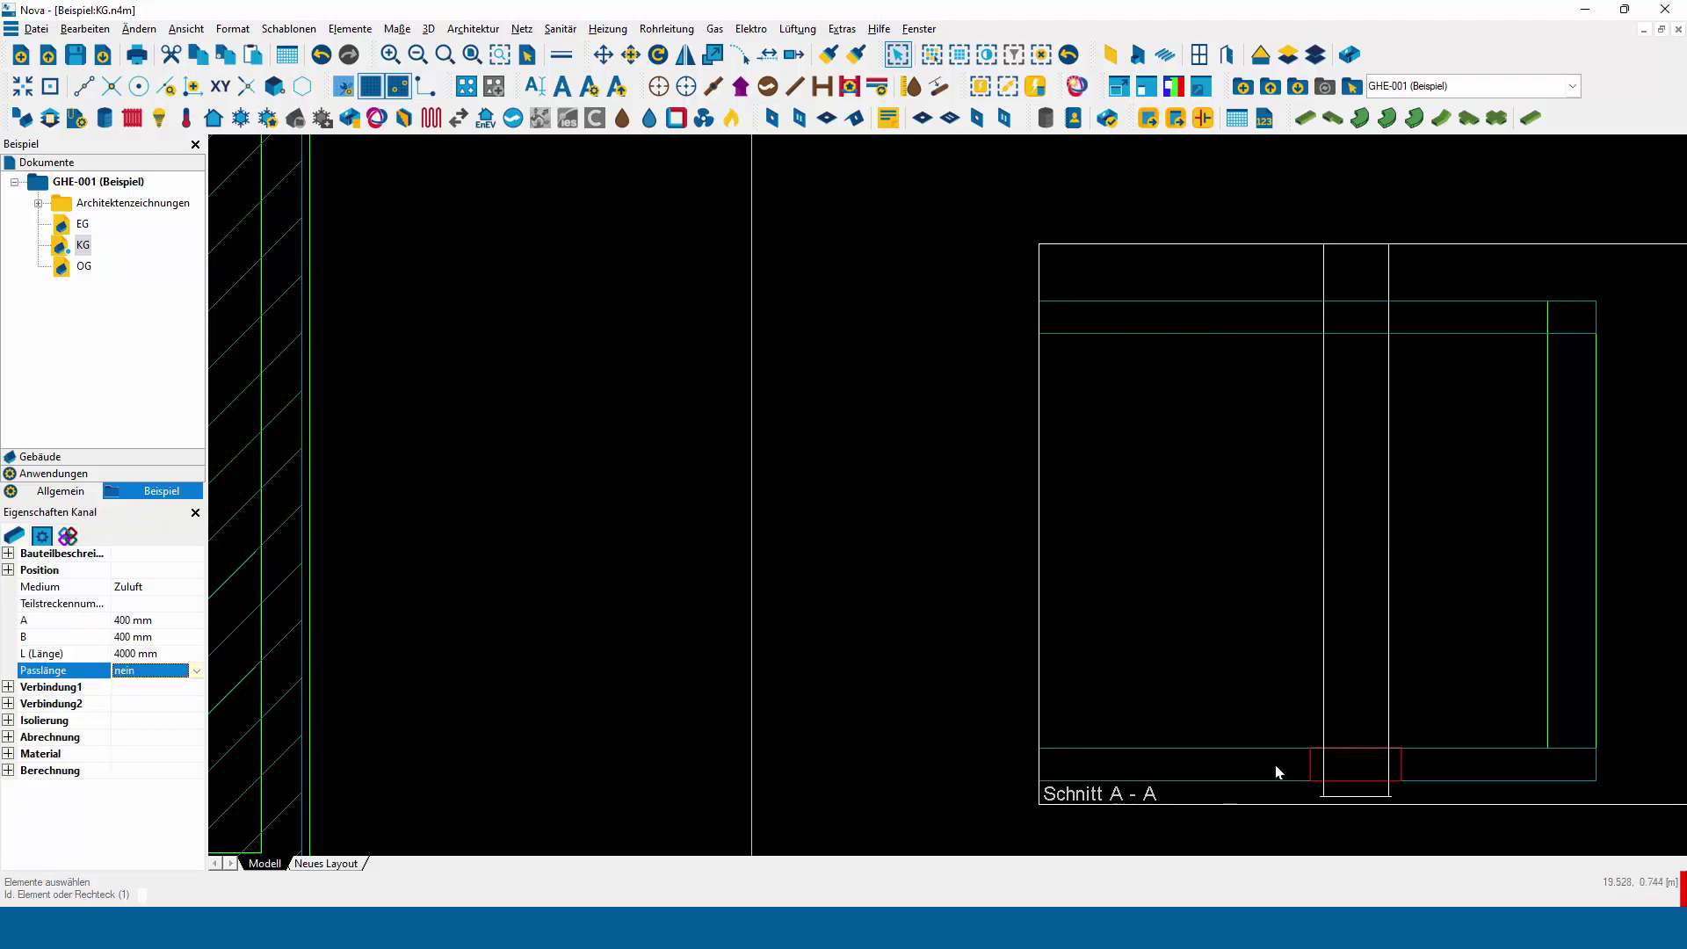
left_click(1314, 769)
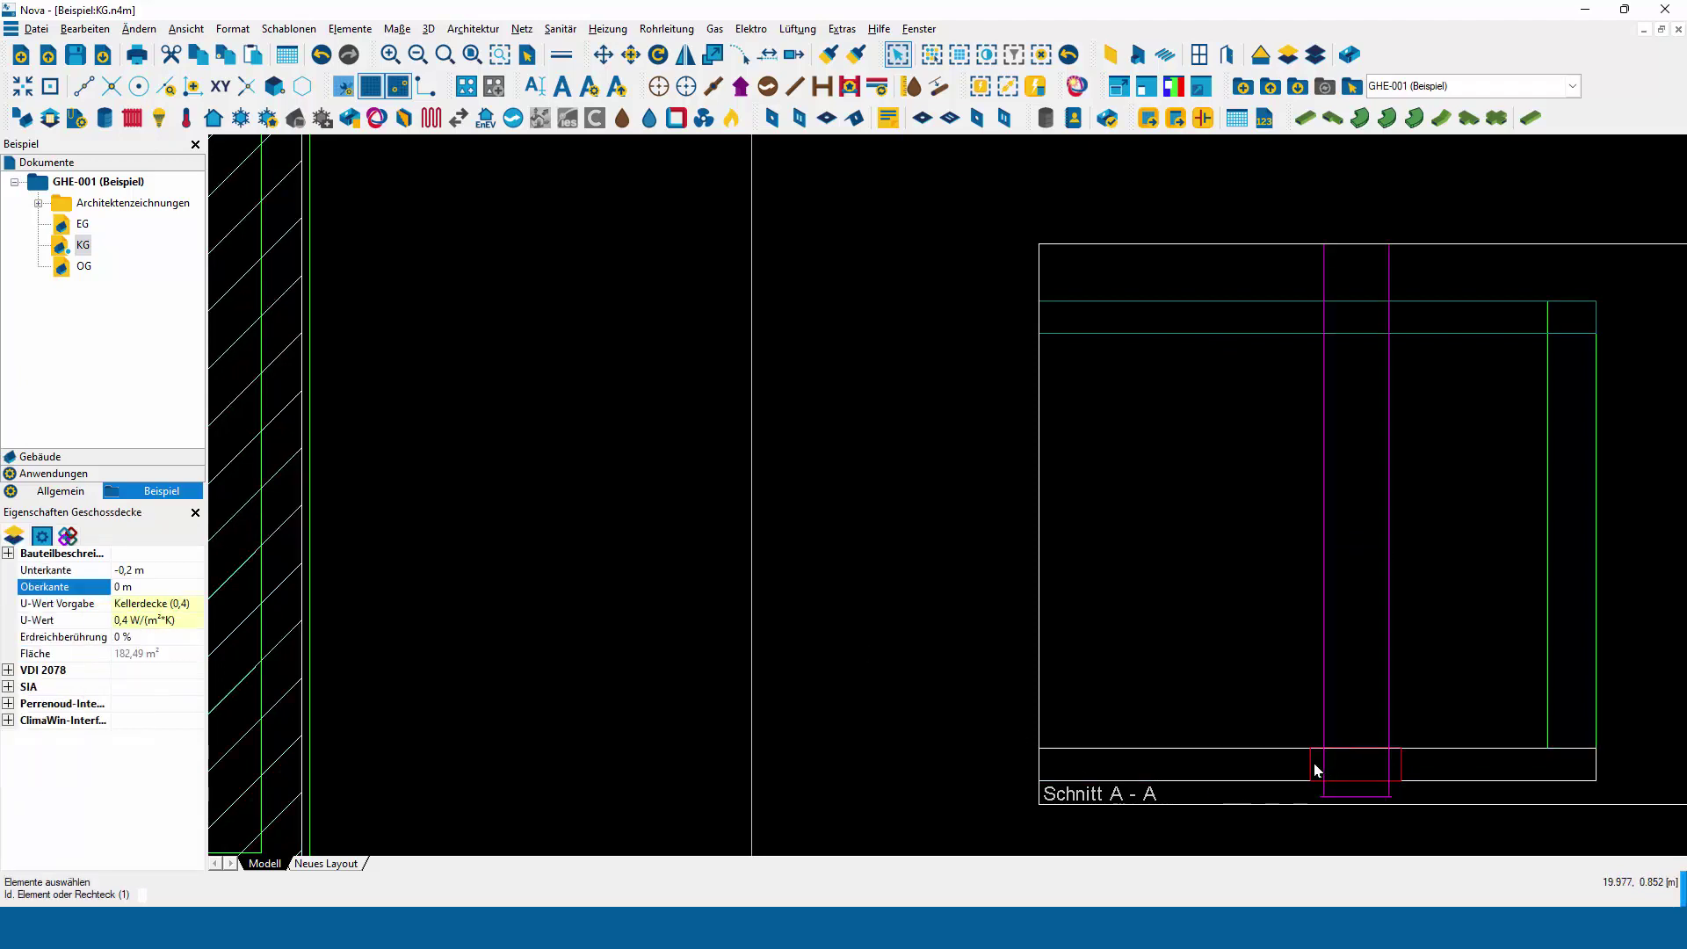
scroll(1314, 769, "down", 5)
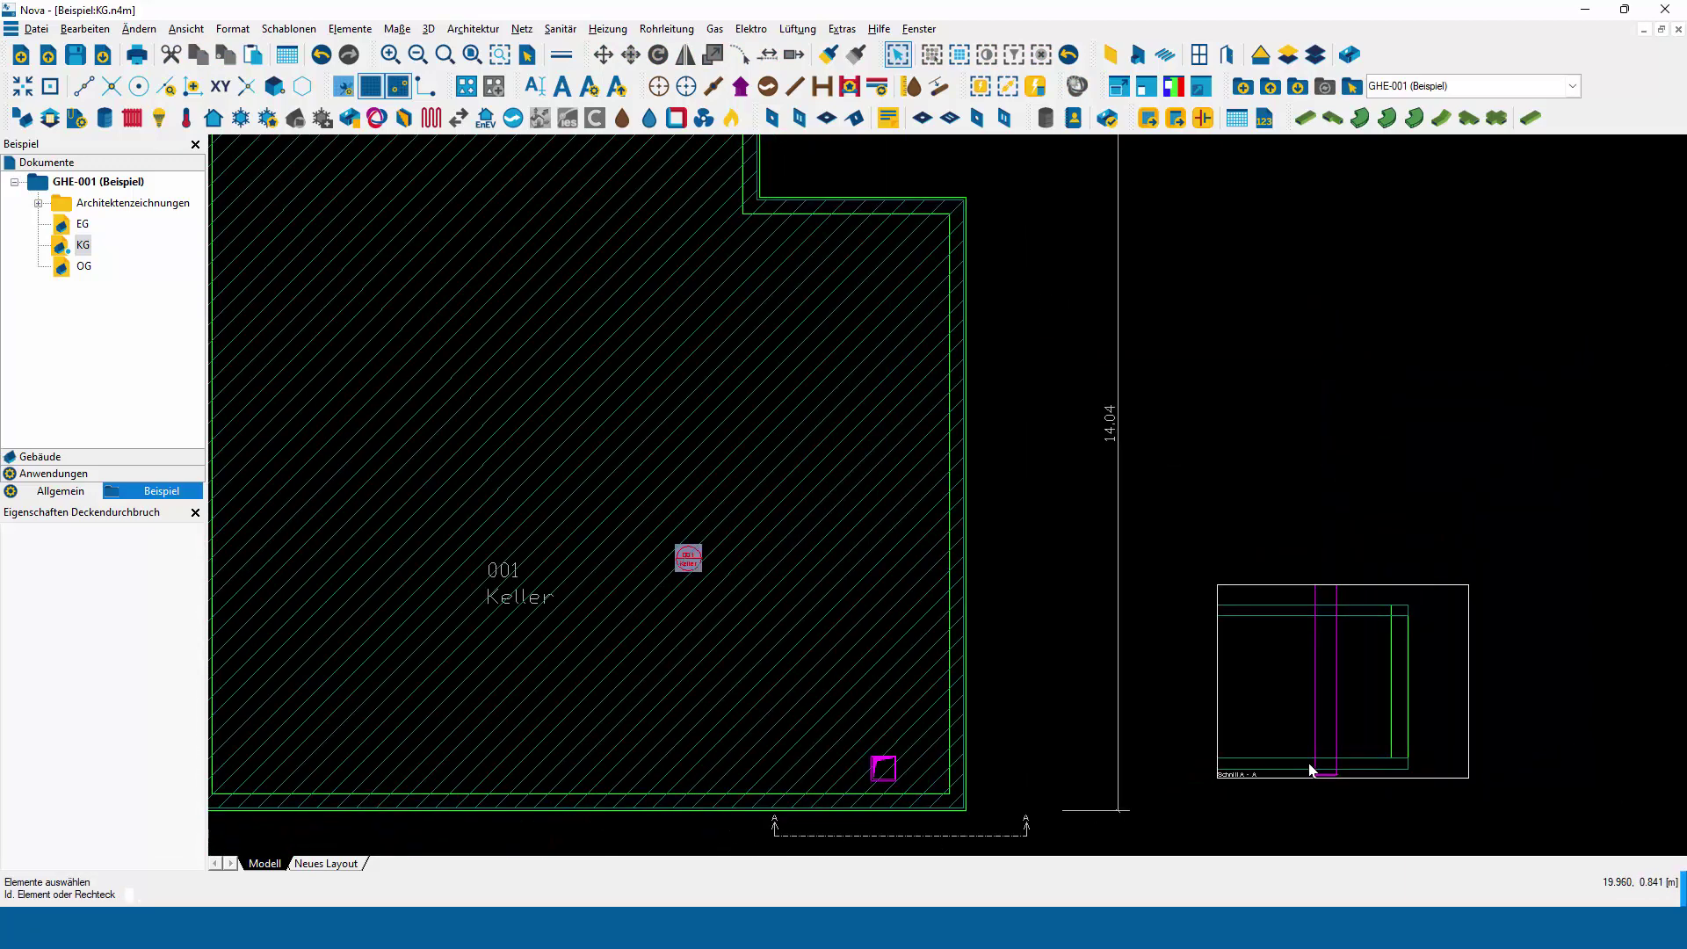
Place Durchbruch openings with 6 cm Aufschlag (56 × 56 cm) through both slabs around the 4000 mm duct.
right_click(1342, 674)
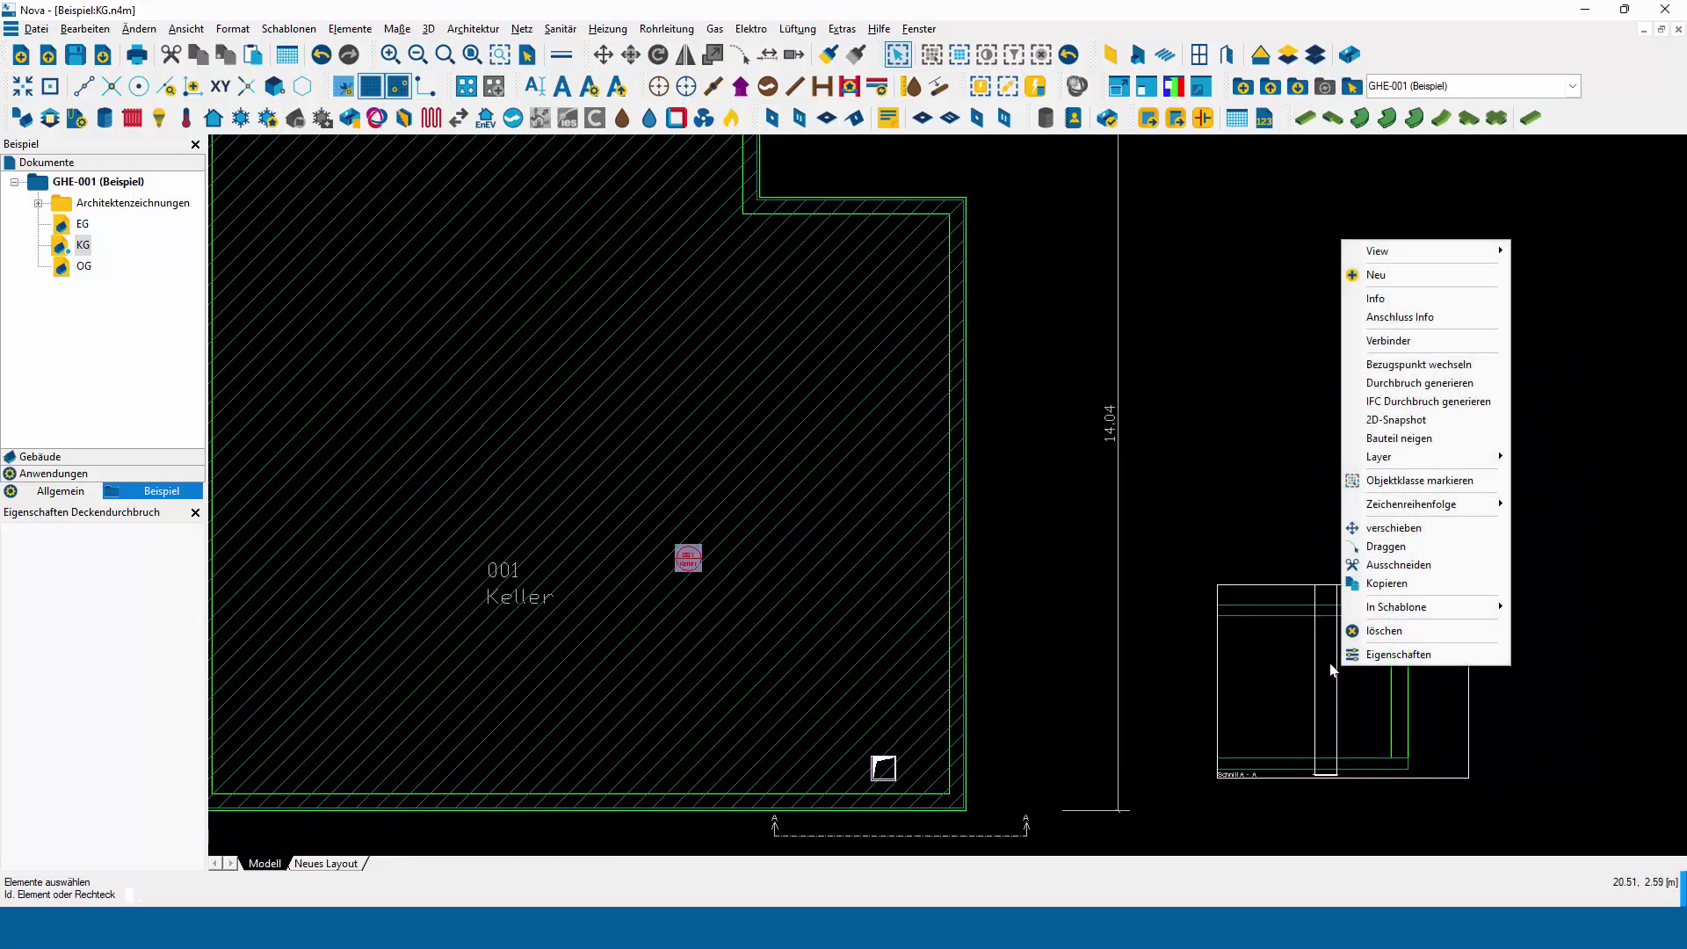
left_click(1470, 384)
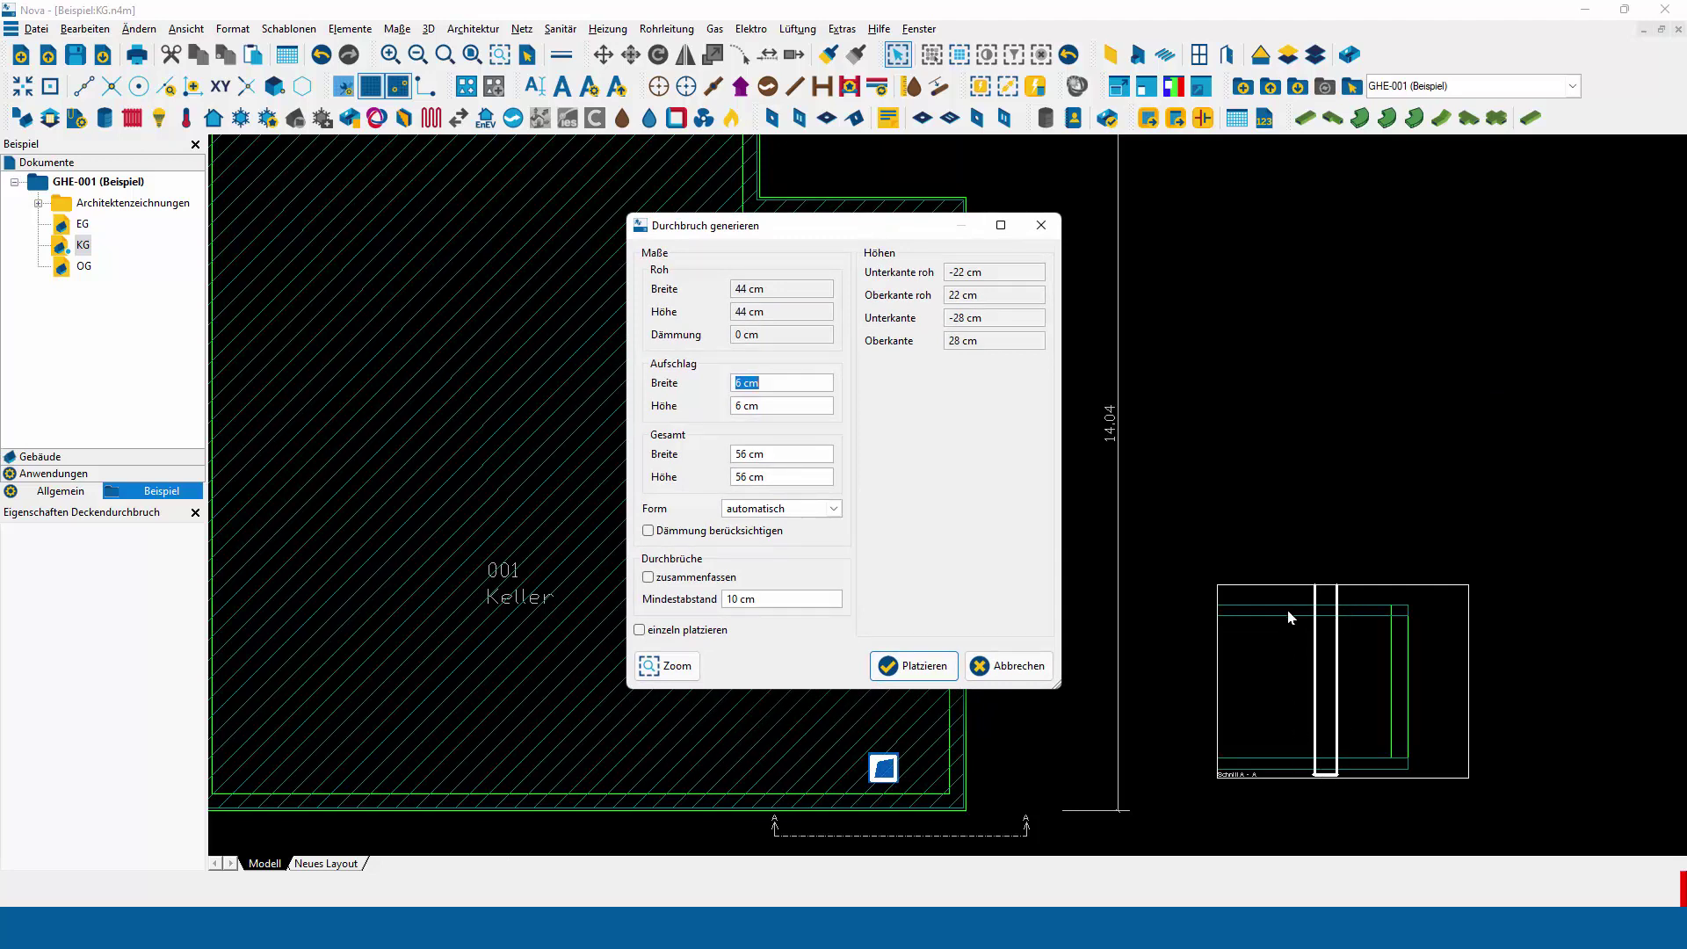
left_click(925, 668)
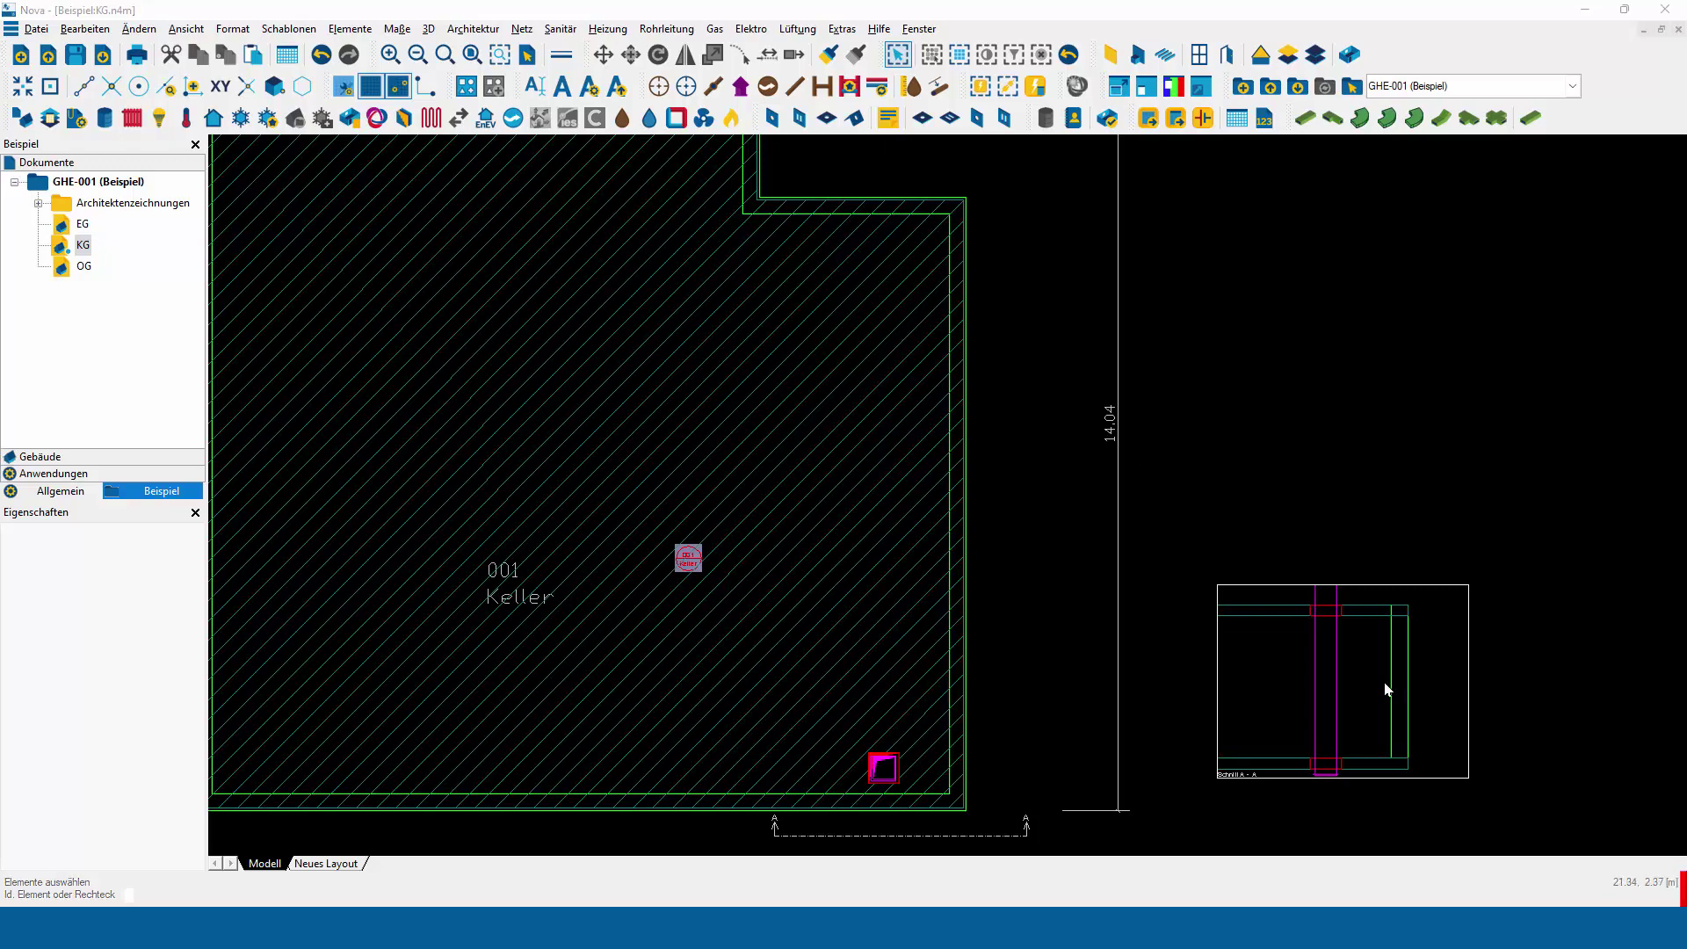
left_click(1337, 679)
Delete the Deckendurchbruch generated in the basement floor slab.
key("Escape")
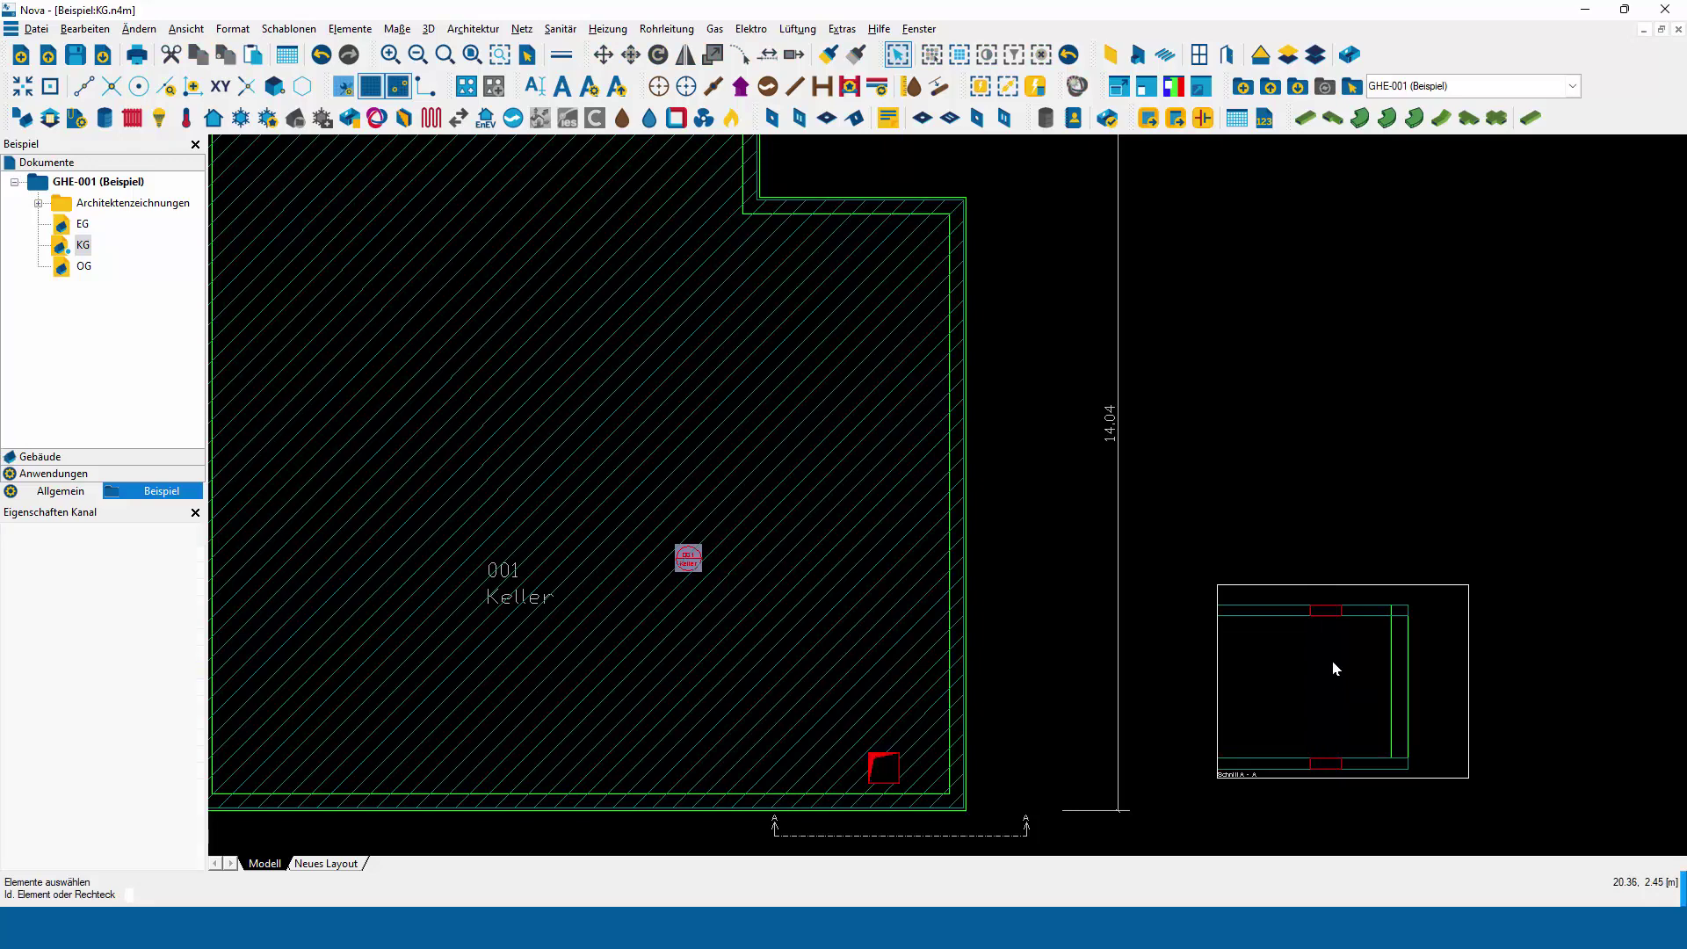
left_click(1346, 618)
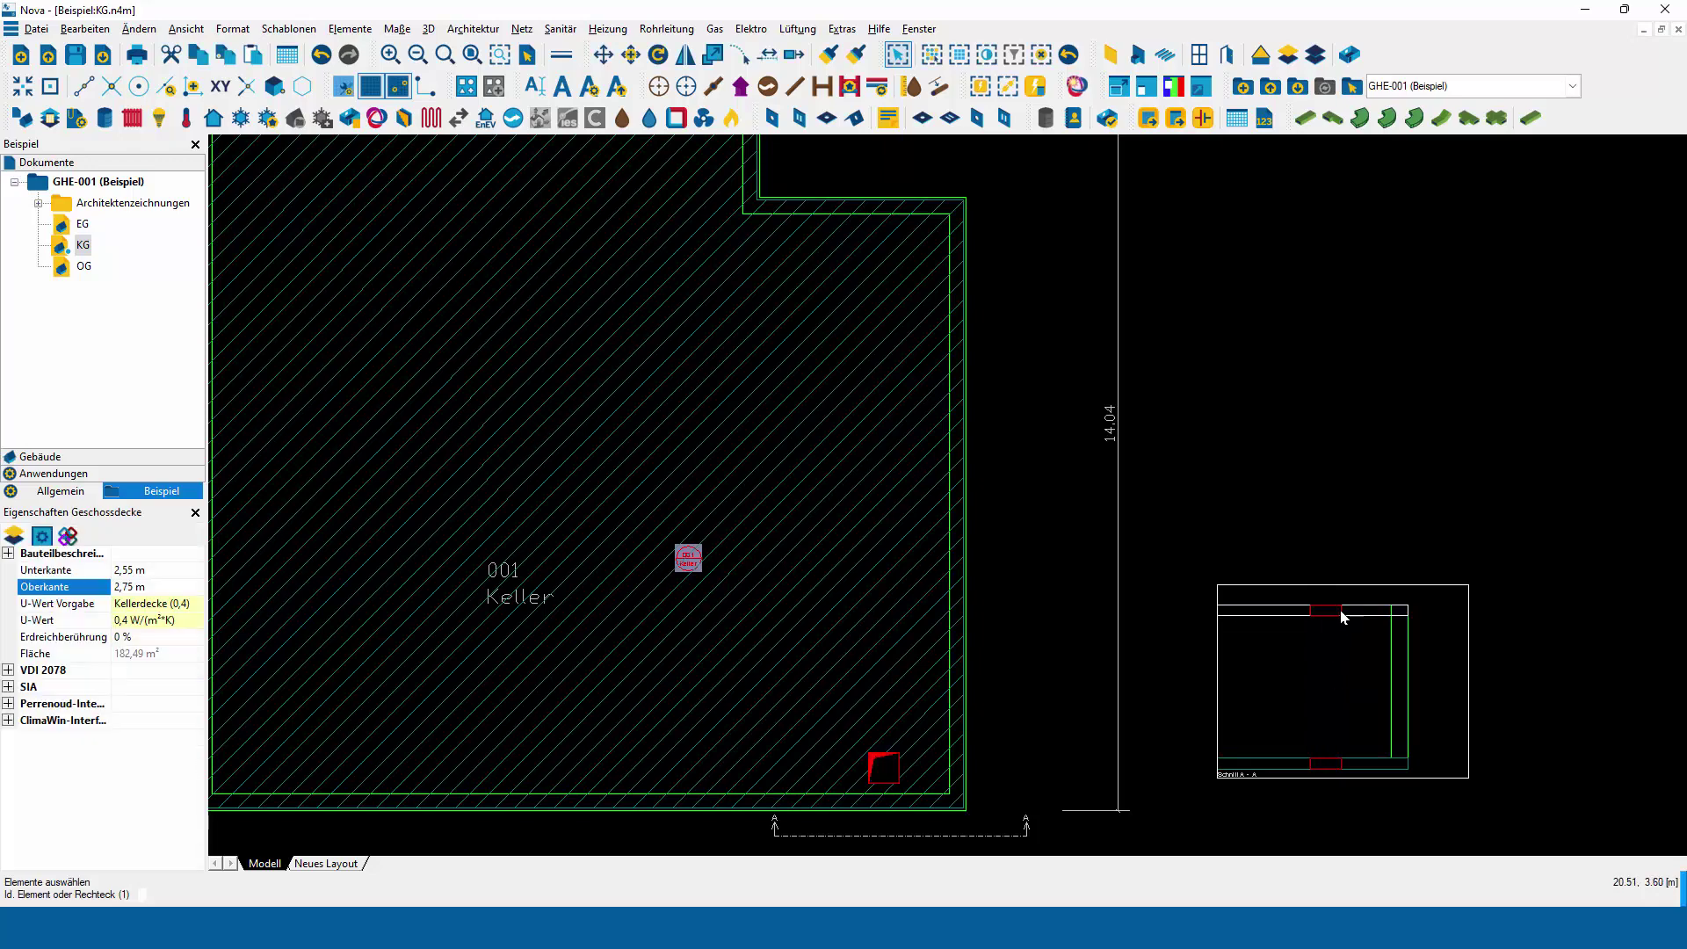
left_click(1339, 613)
left_click(1340, 766)
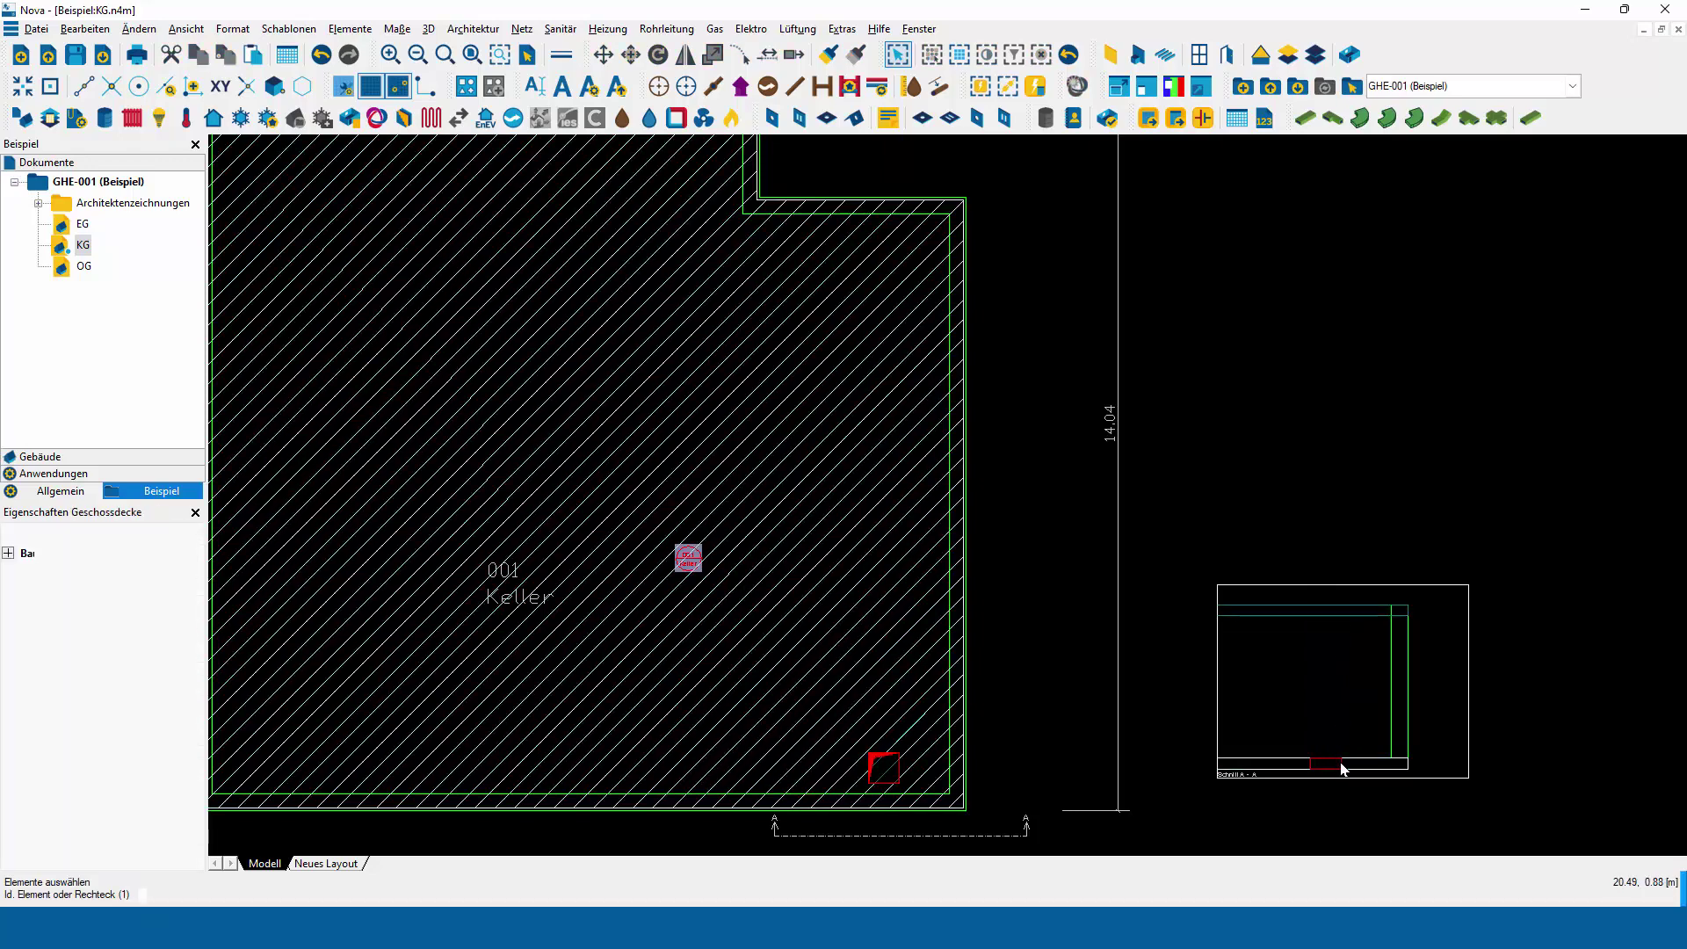
left_click(1341, 768)
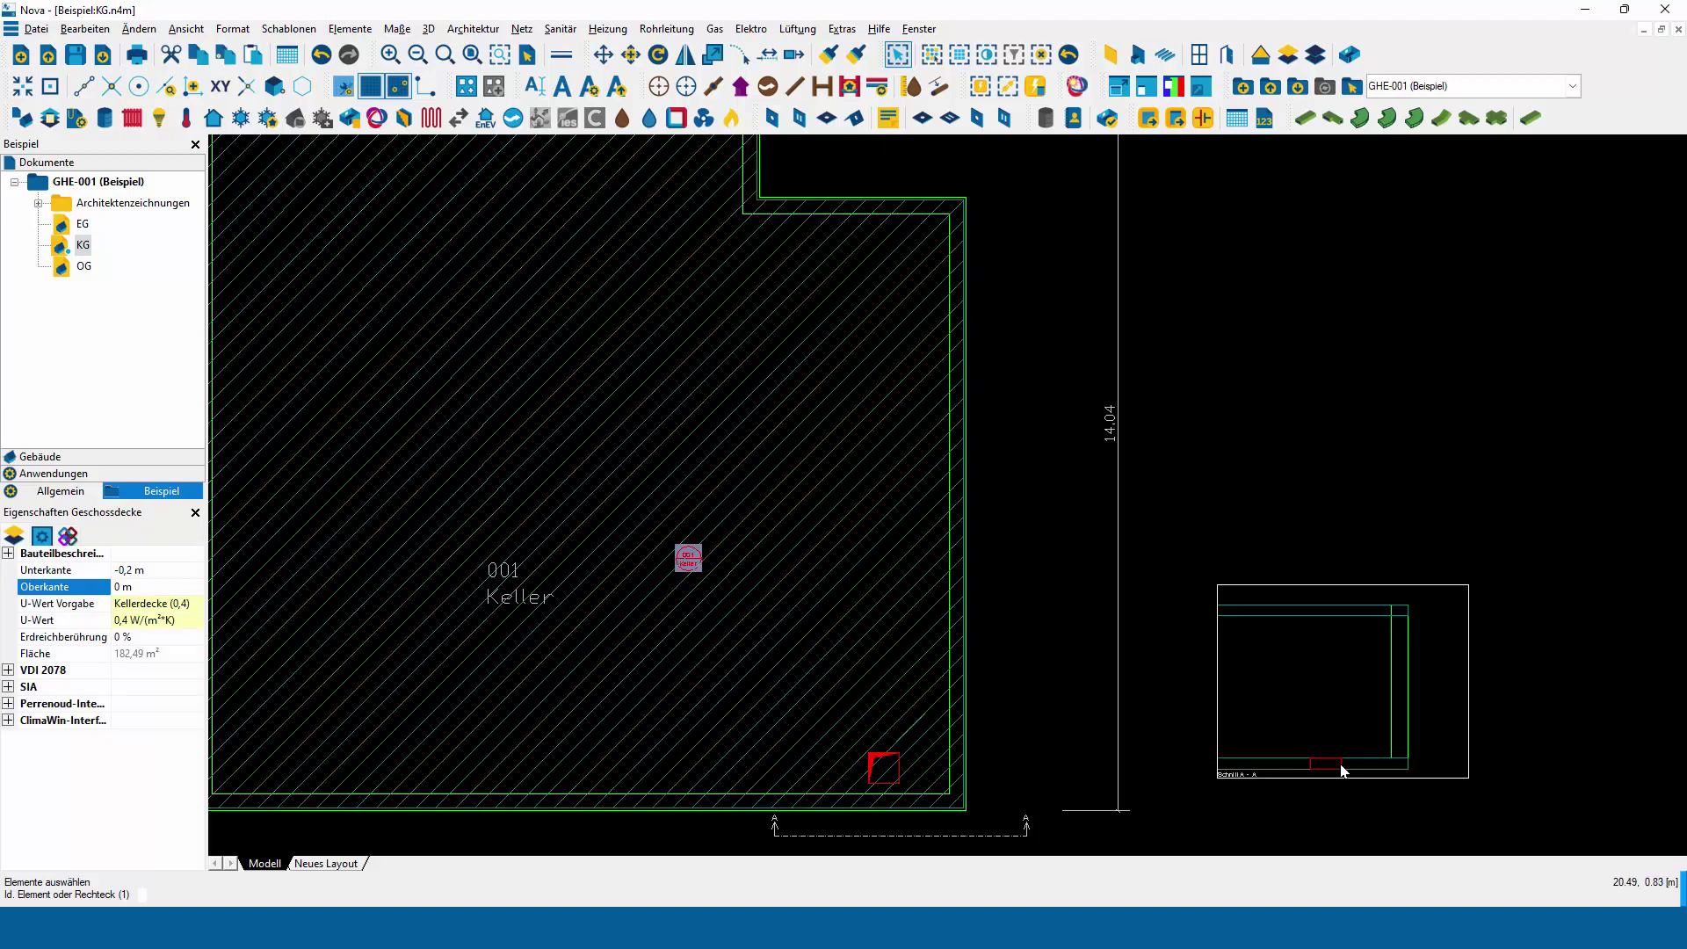
key("Delete")
Briefly check the EG ground-floor plan, then return to the KG basement plan.
middle_click_drag(1193, 761, 1354, 728)
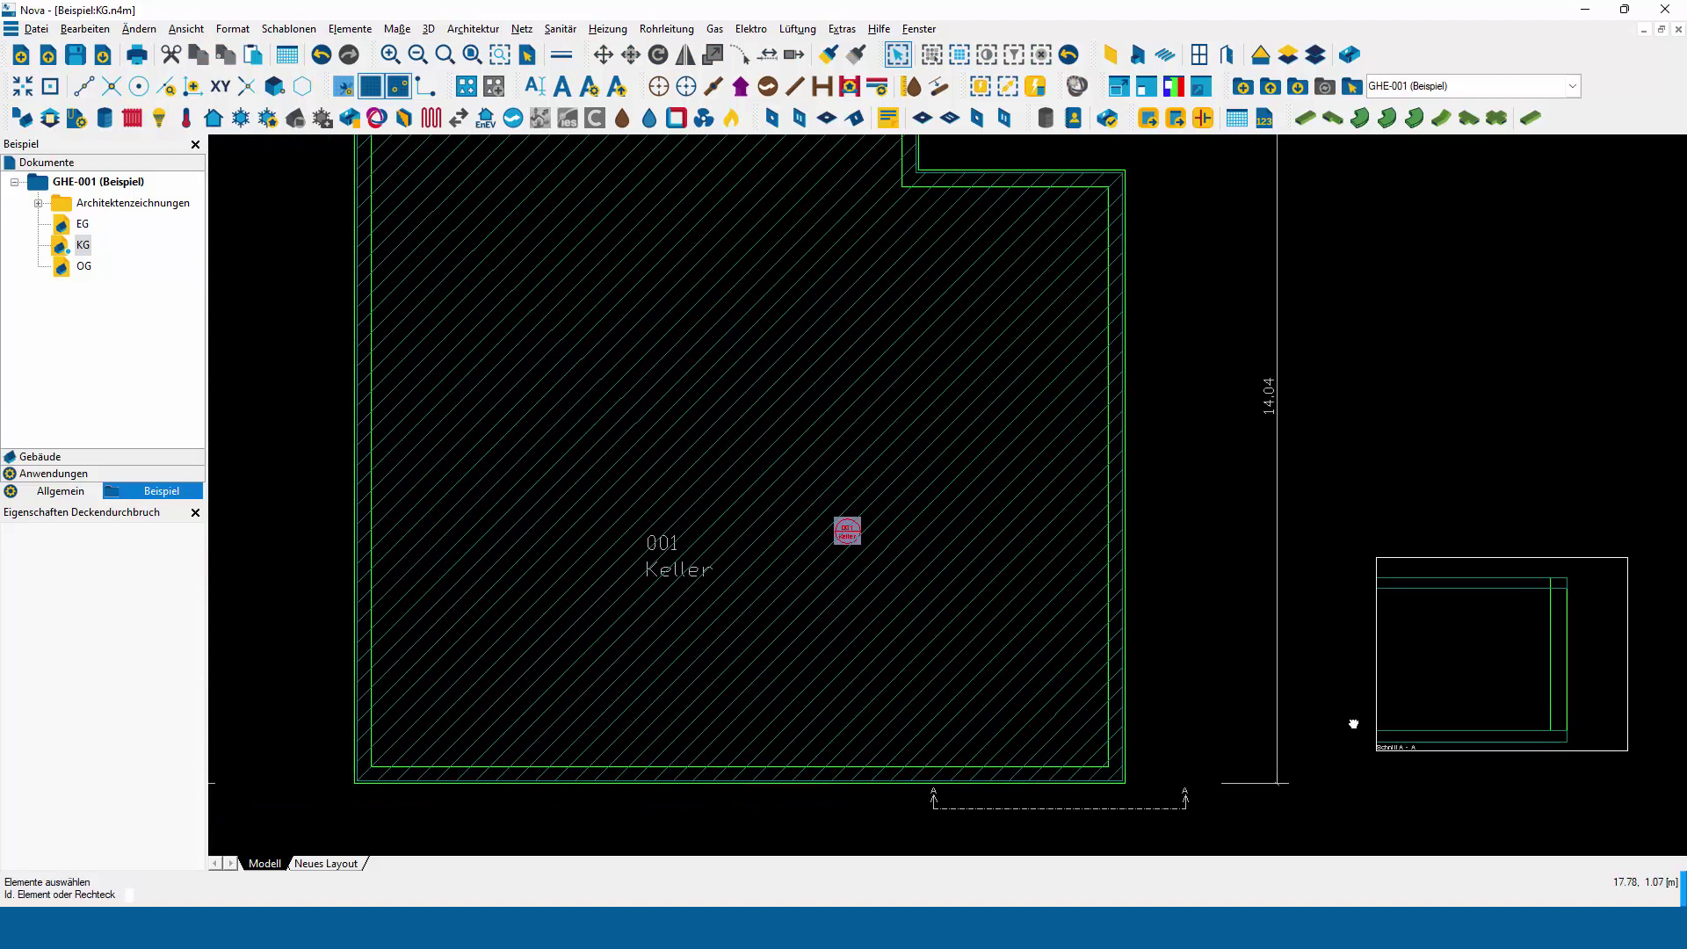
scroll(1356, 728, "down", 2)
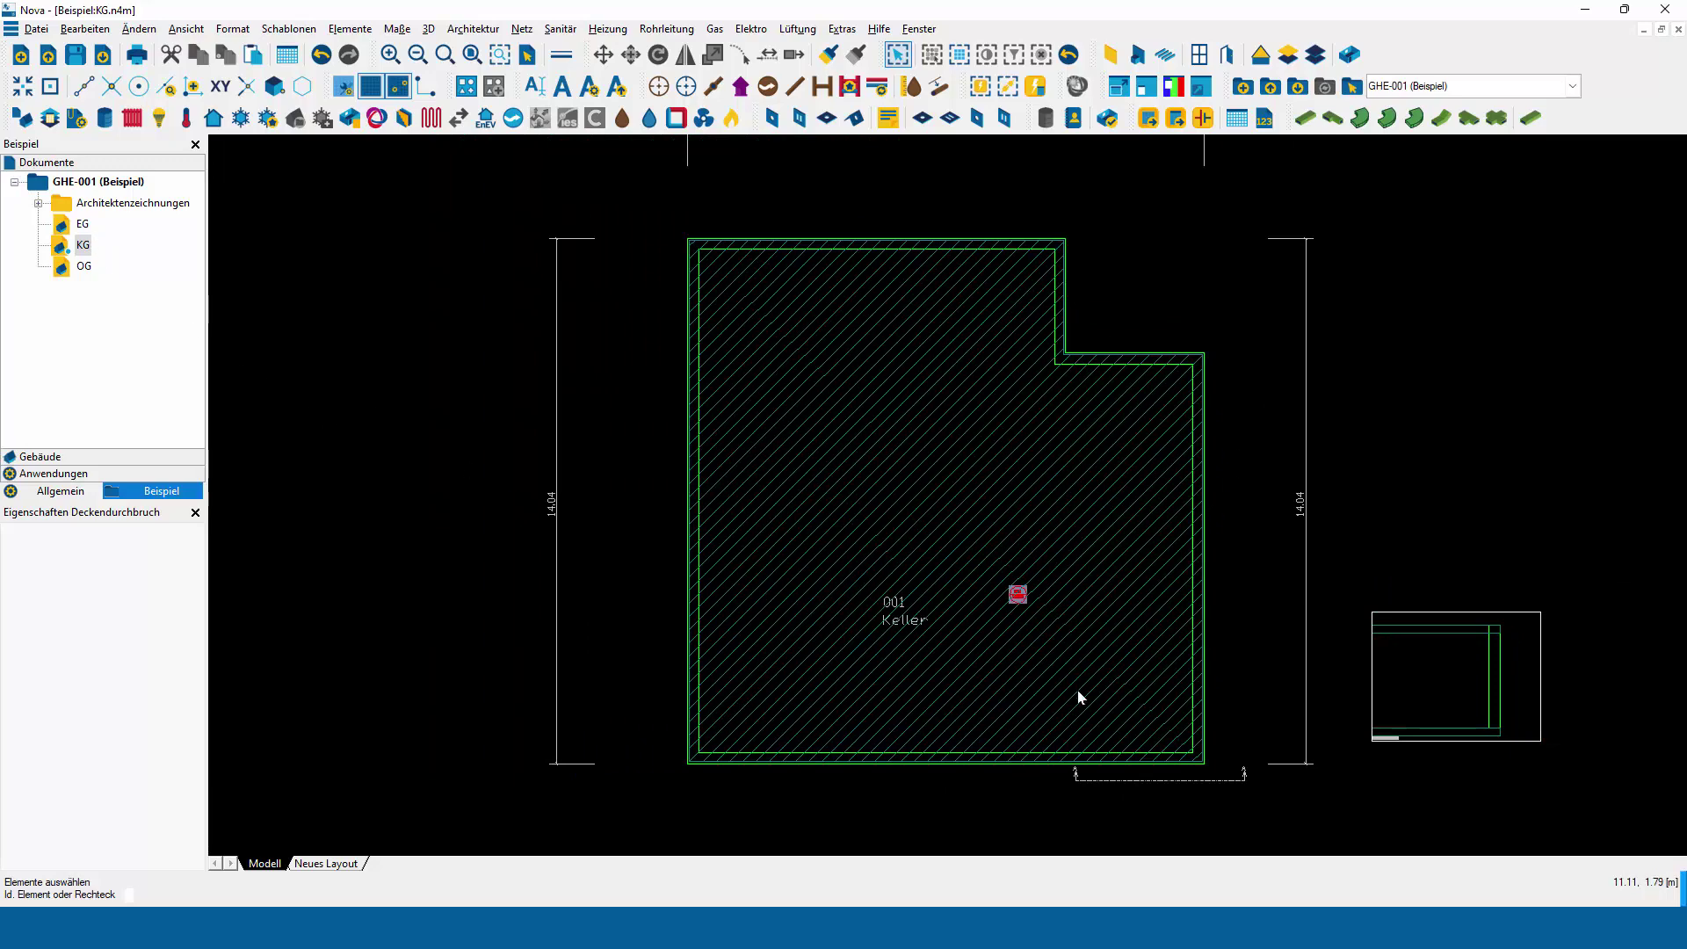
left_click(84, 227)
double_click(84, 227)
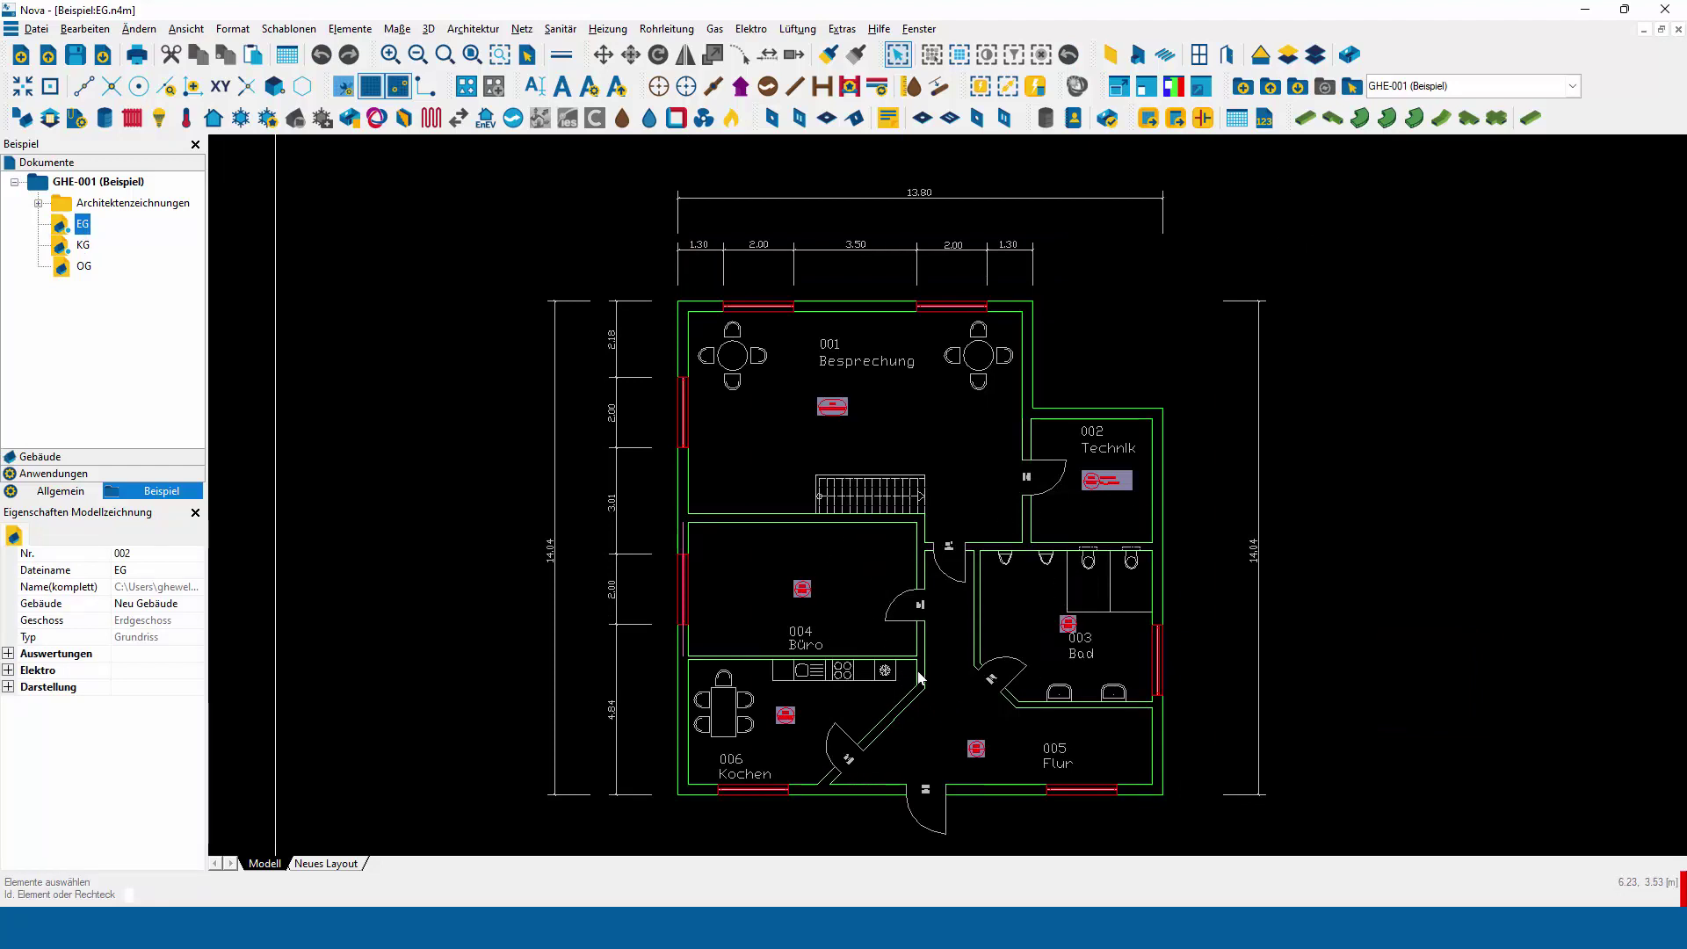
left_click(1680, 31)
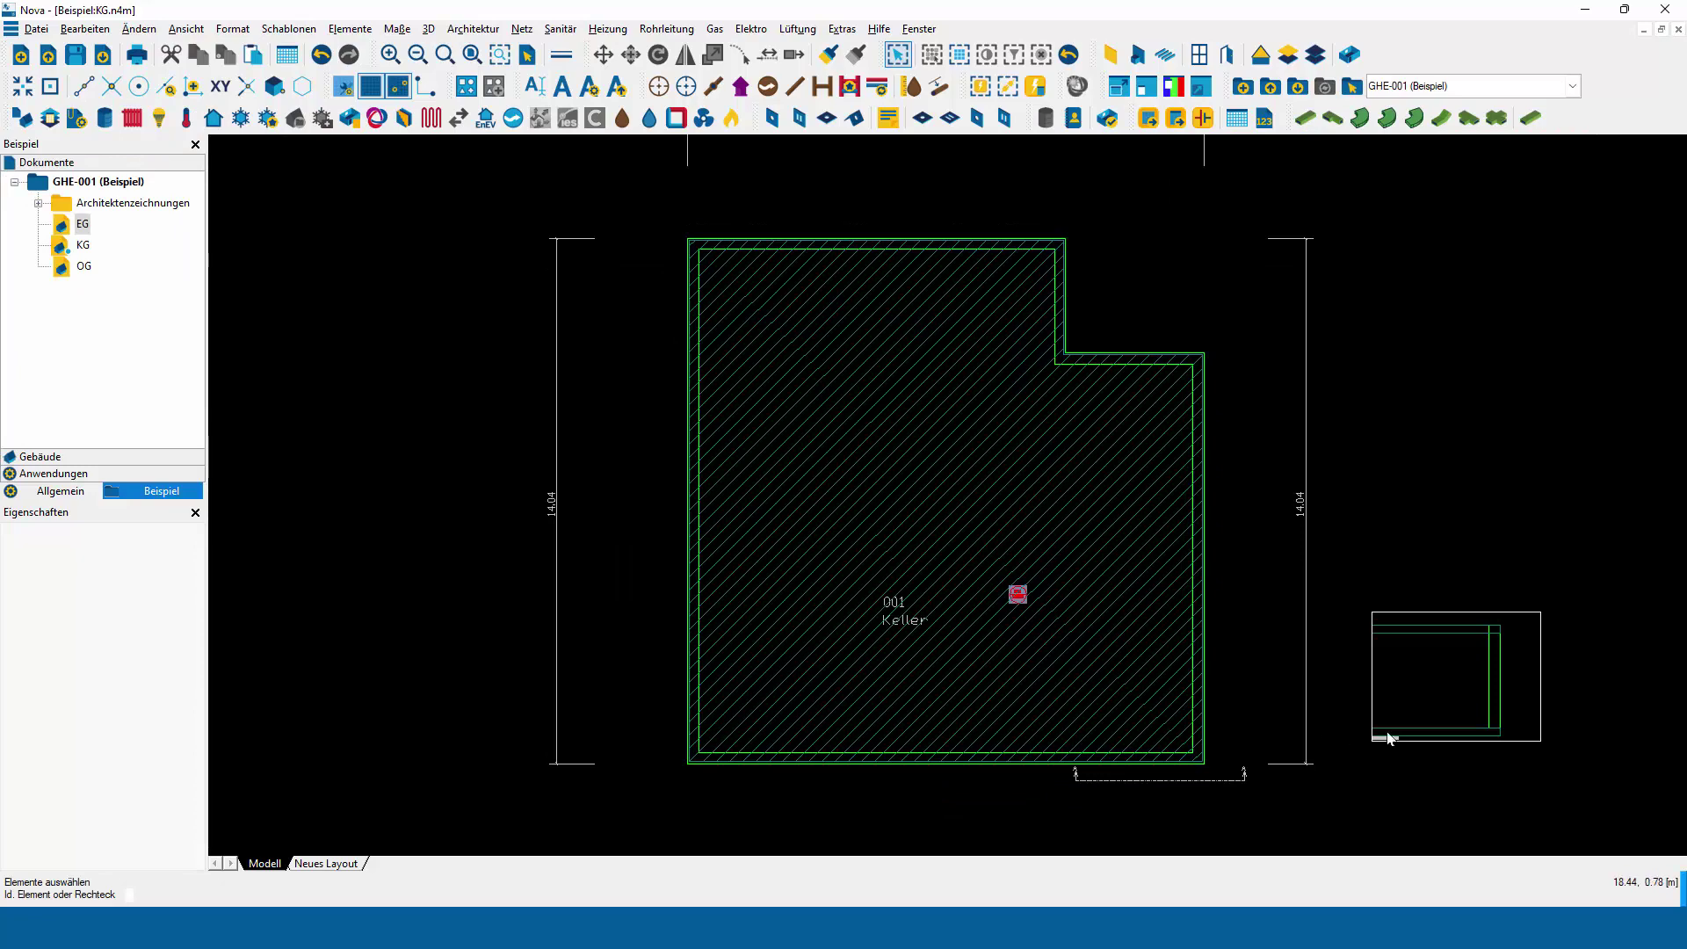
left_click(1387, 736)
key("Escape")
Reference the Erdgeschoss EG plan into KG from the project, declining the save prompt.
right_click(1181, 226)
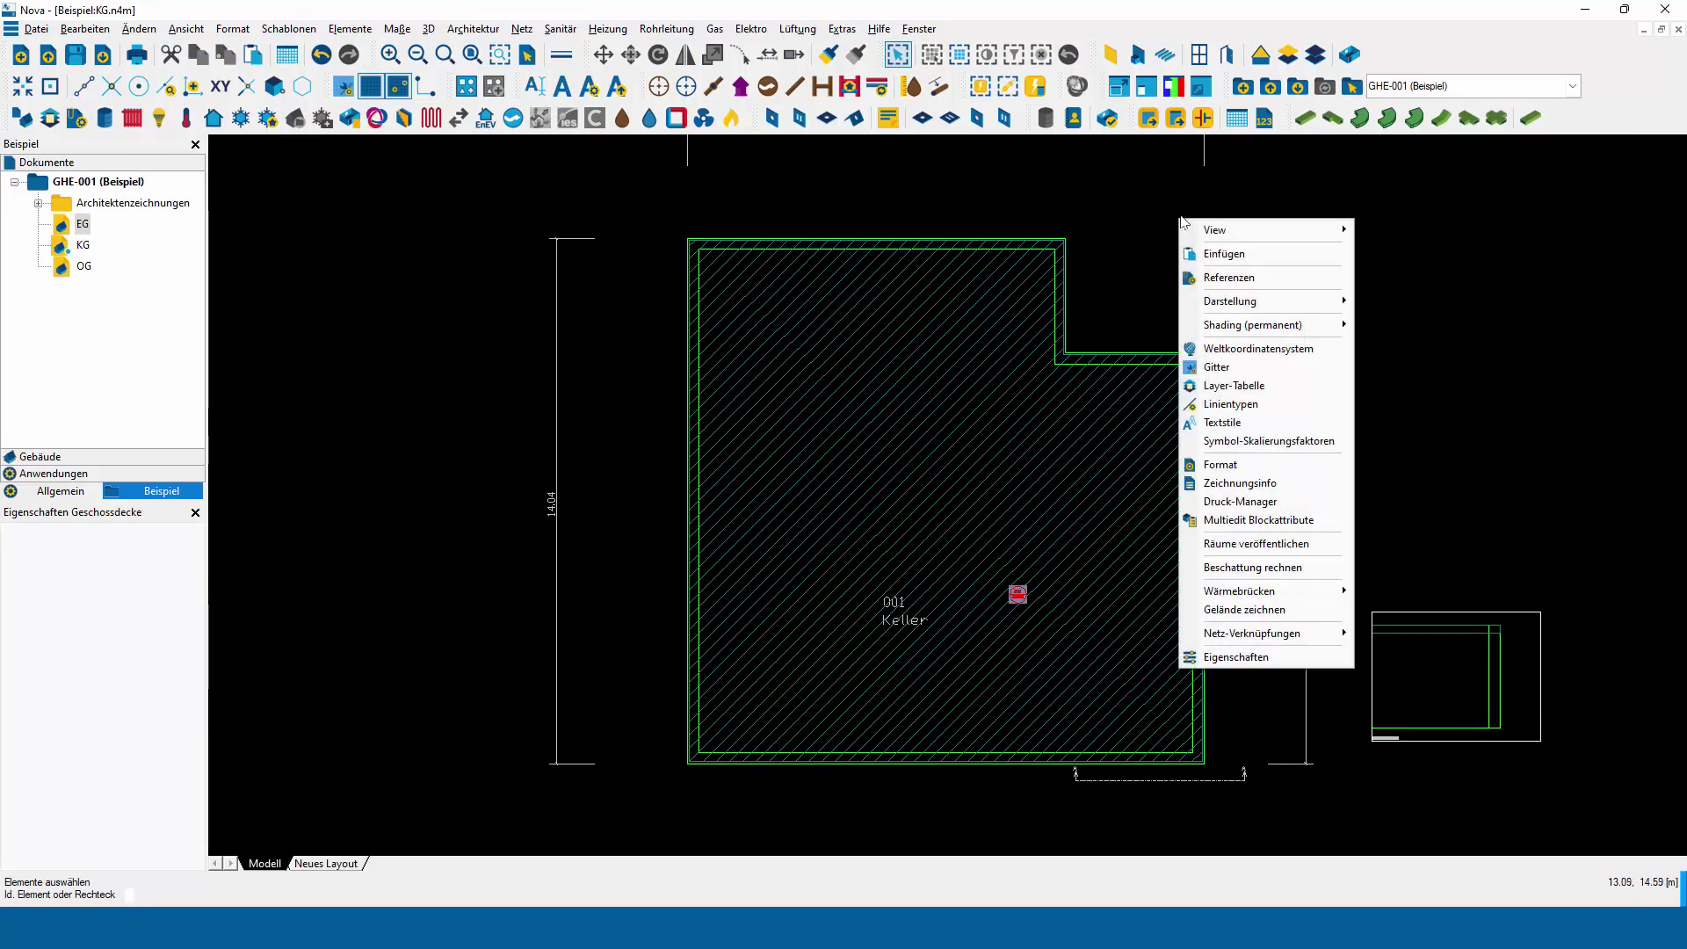
left_click(1223, 276)
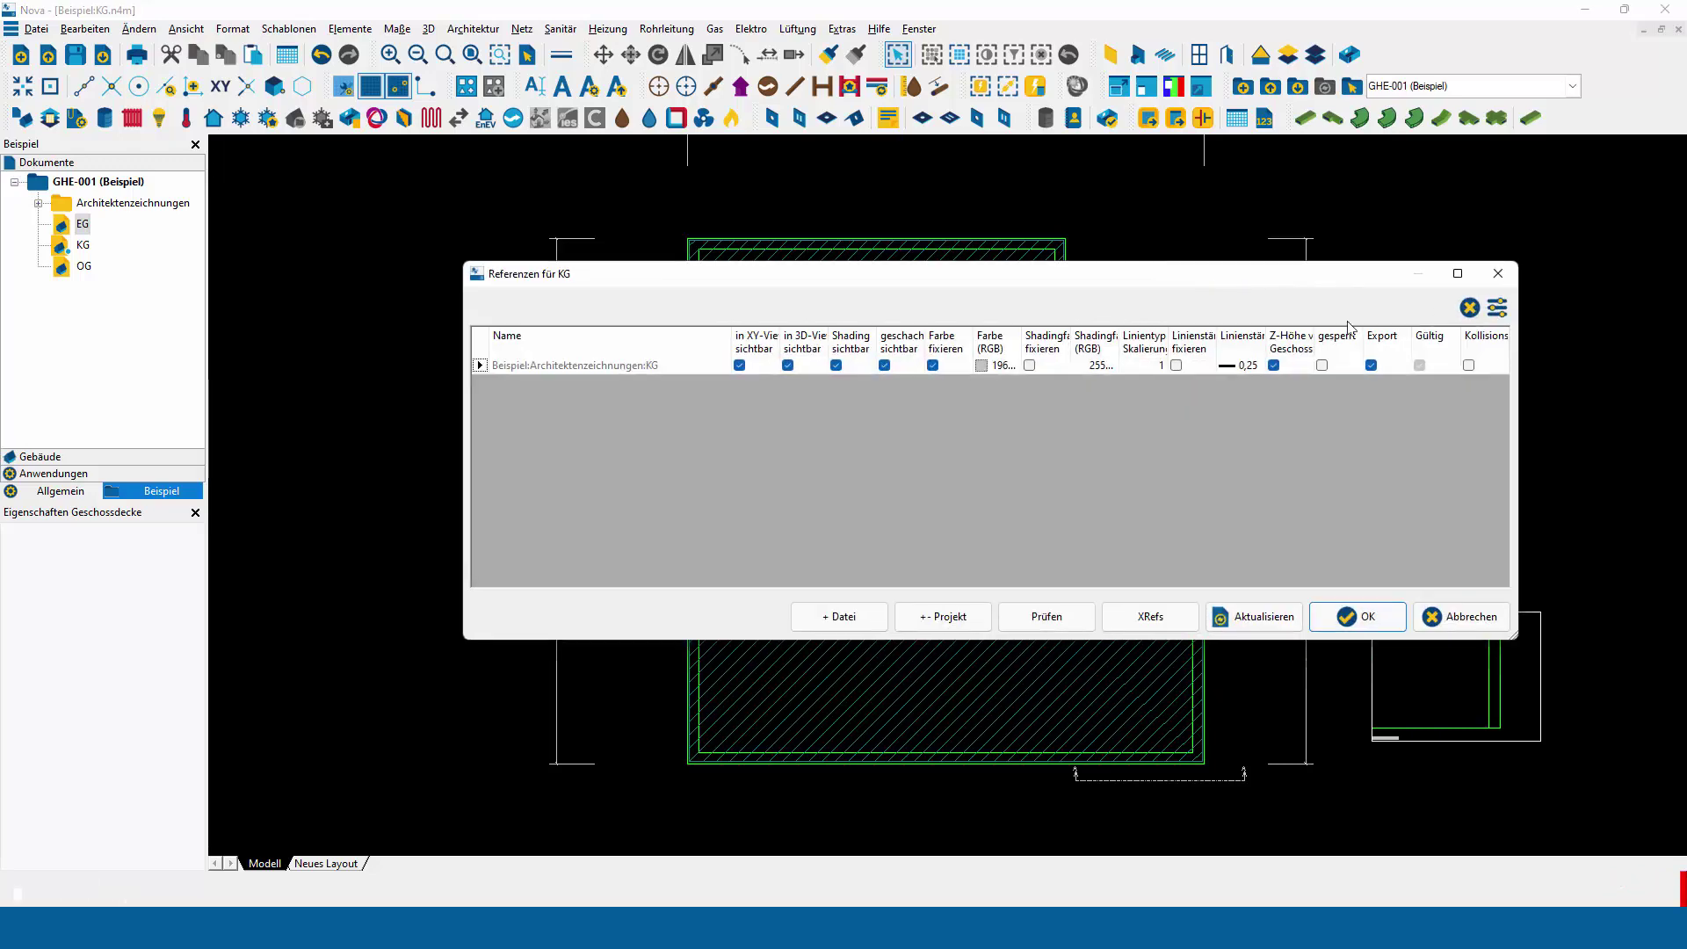
left_click(967, 620)
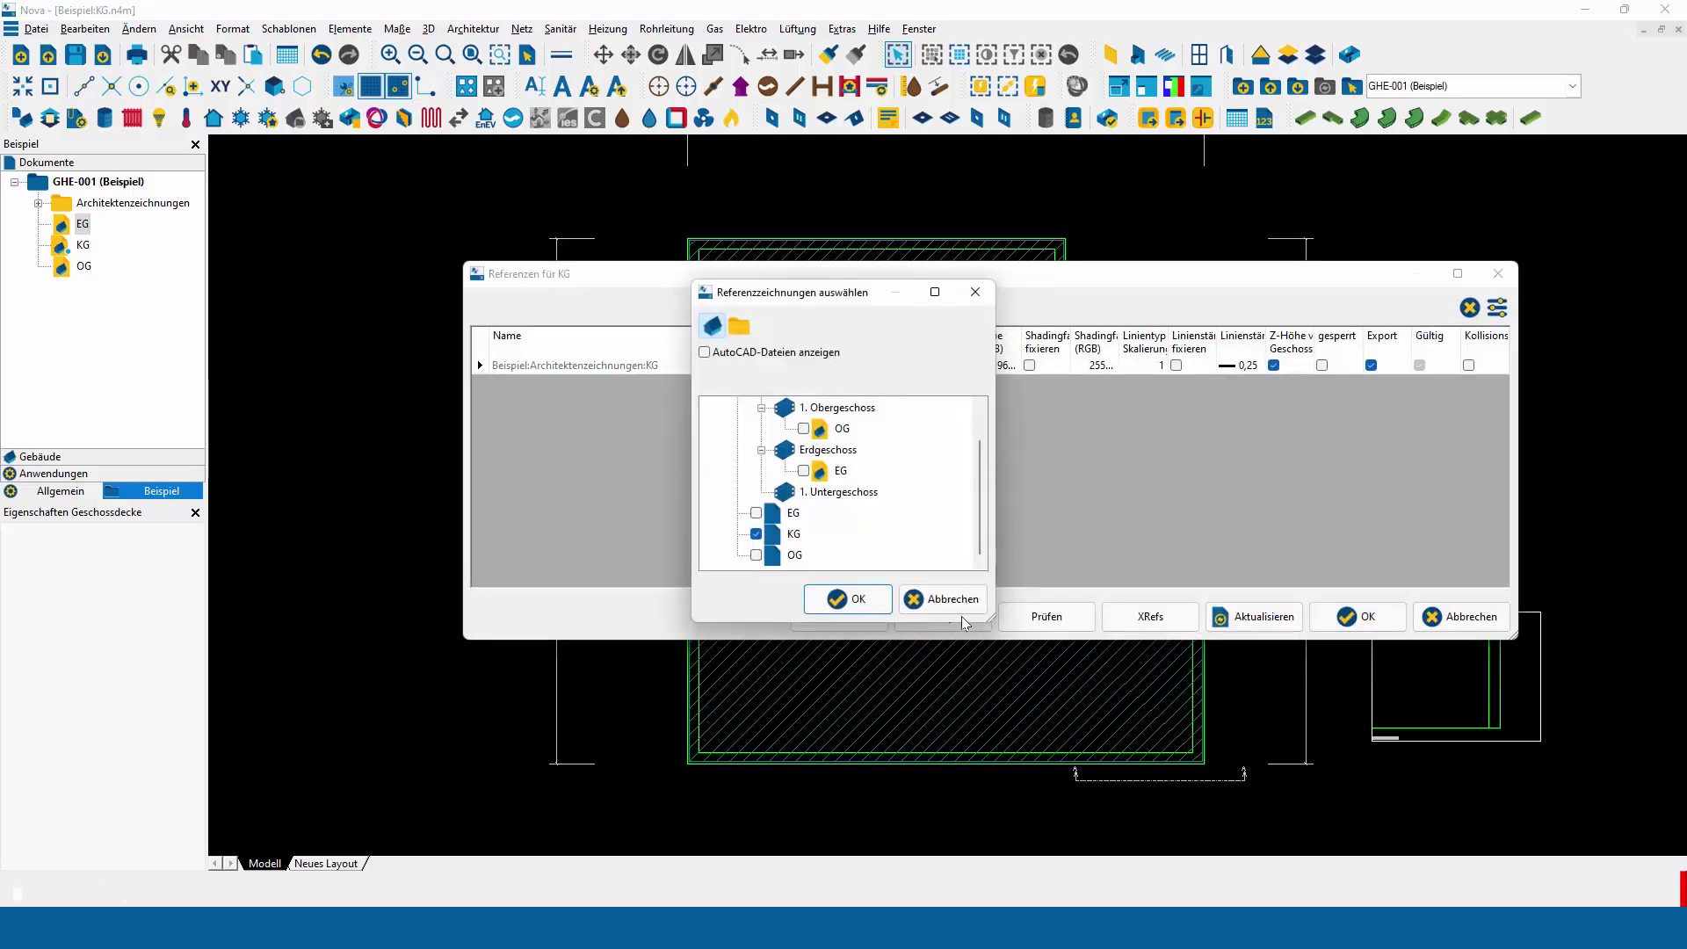
left_click(803, 471)
left_click(845, 597)
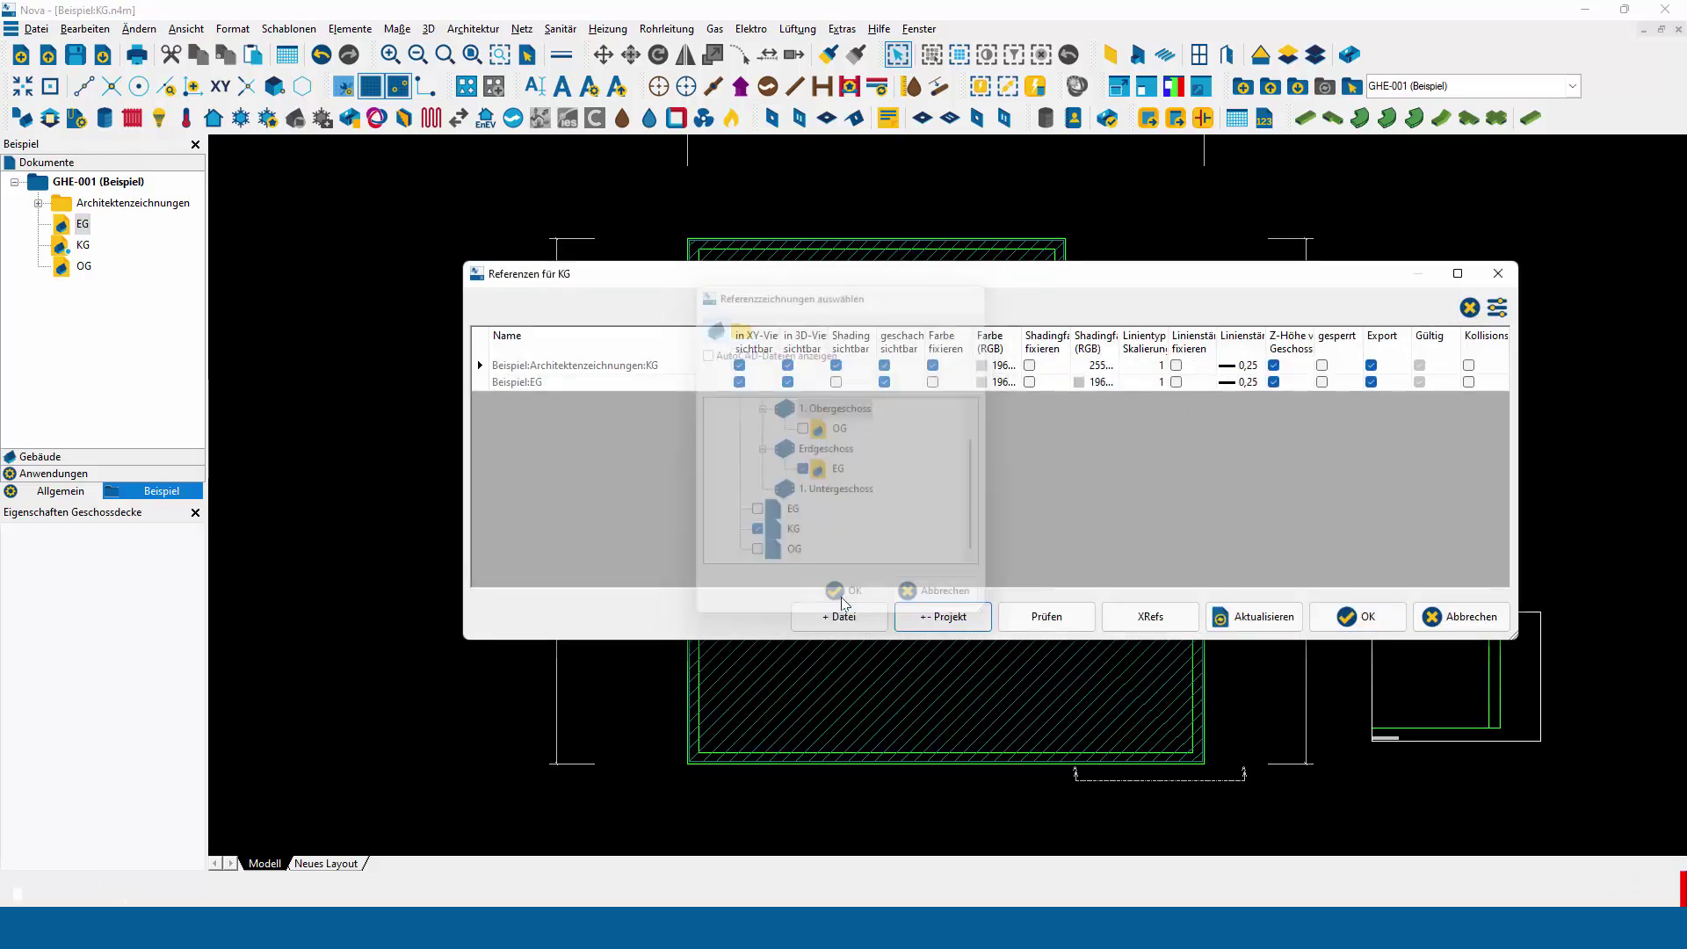
left_click(1369, 616)
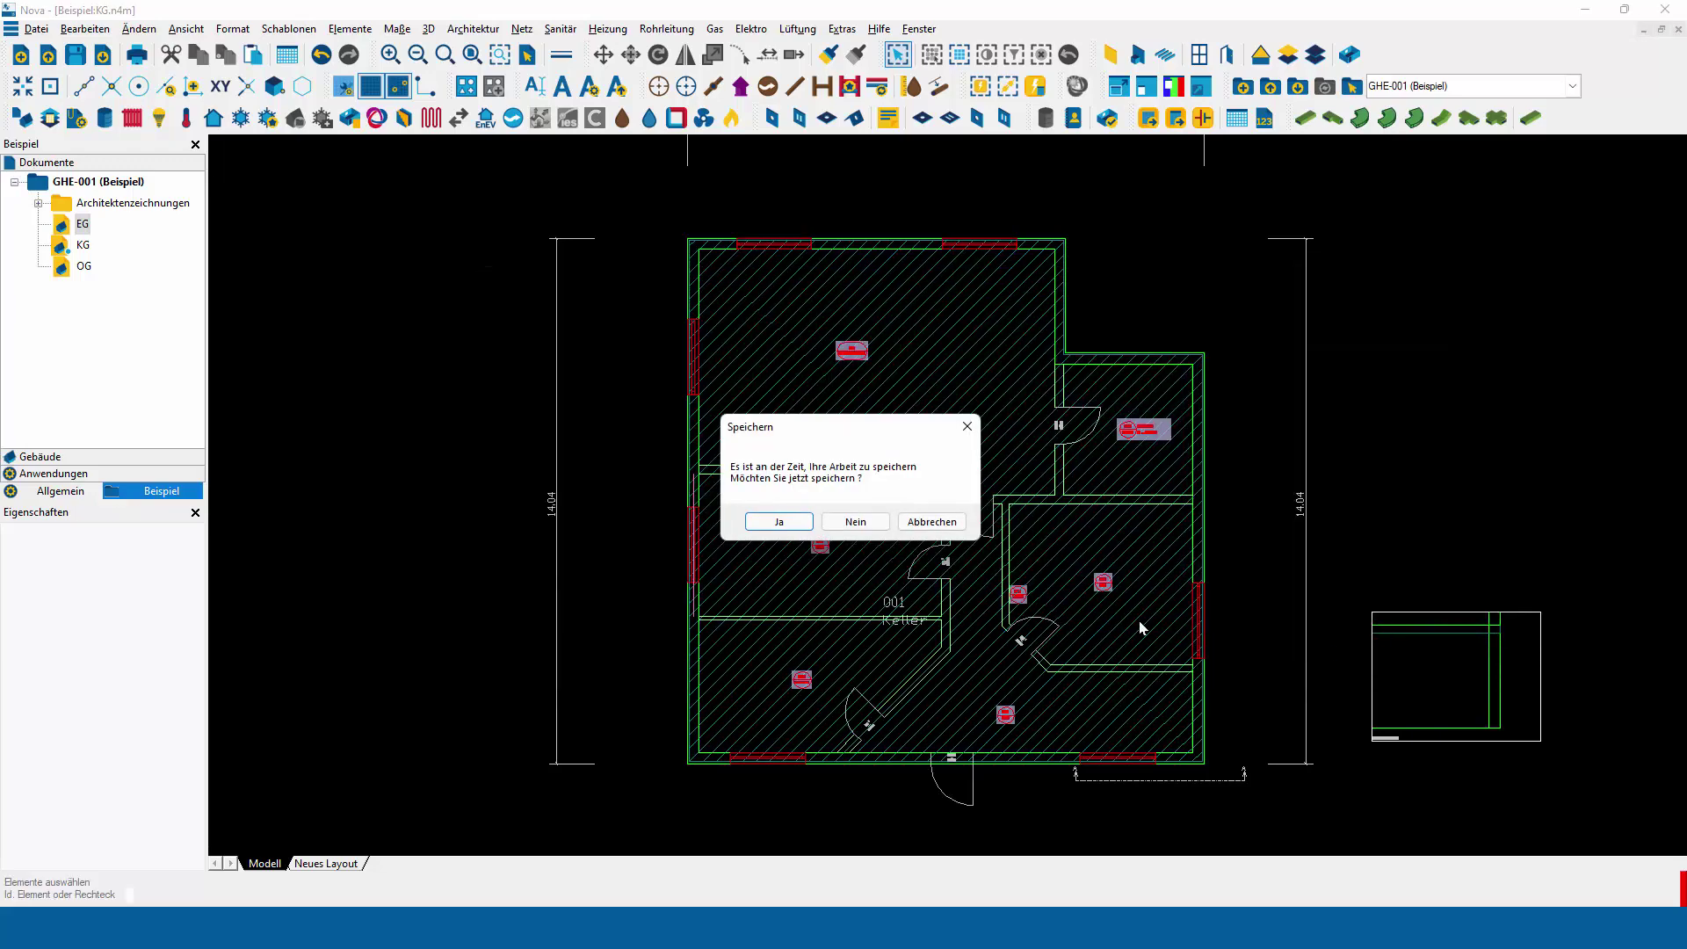
left_click(855, 522)
middle_click_drag(949, 576, 952, 552)
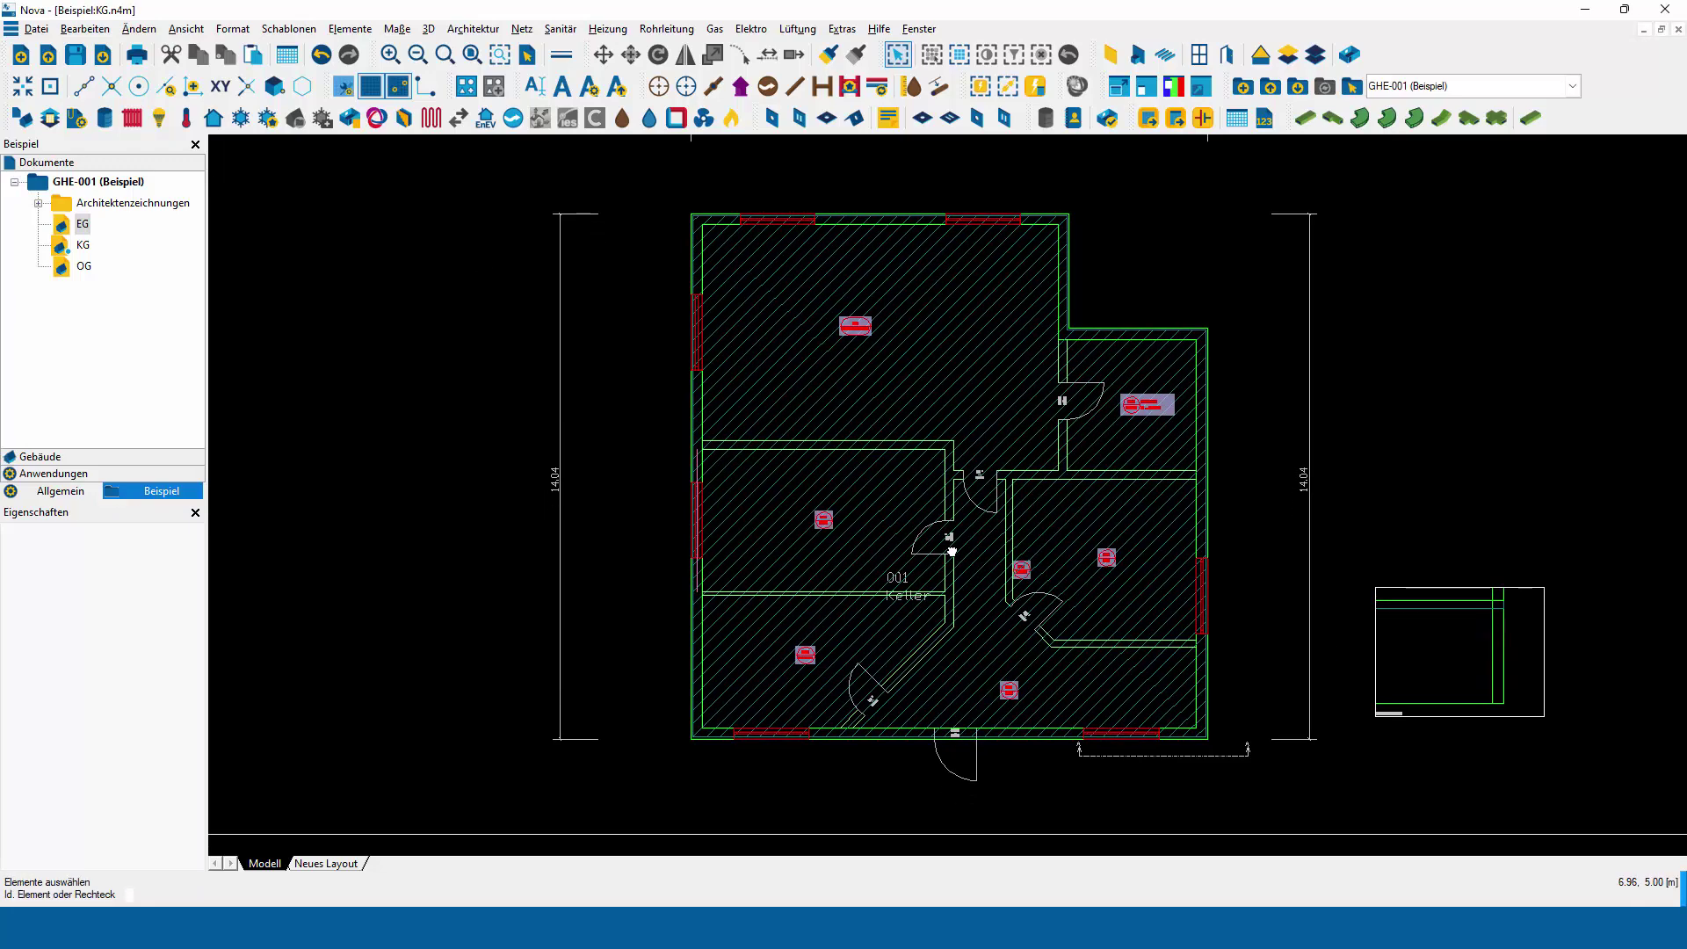
scroll(934, 539, "up", 3)
scroll(935, 540, "down", 1)
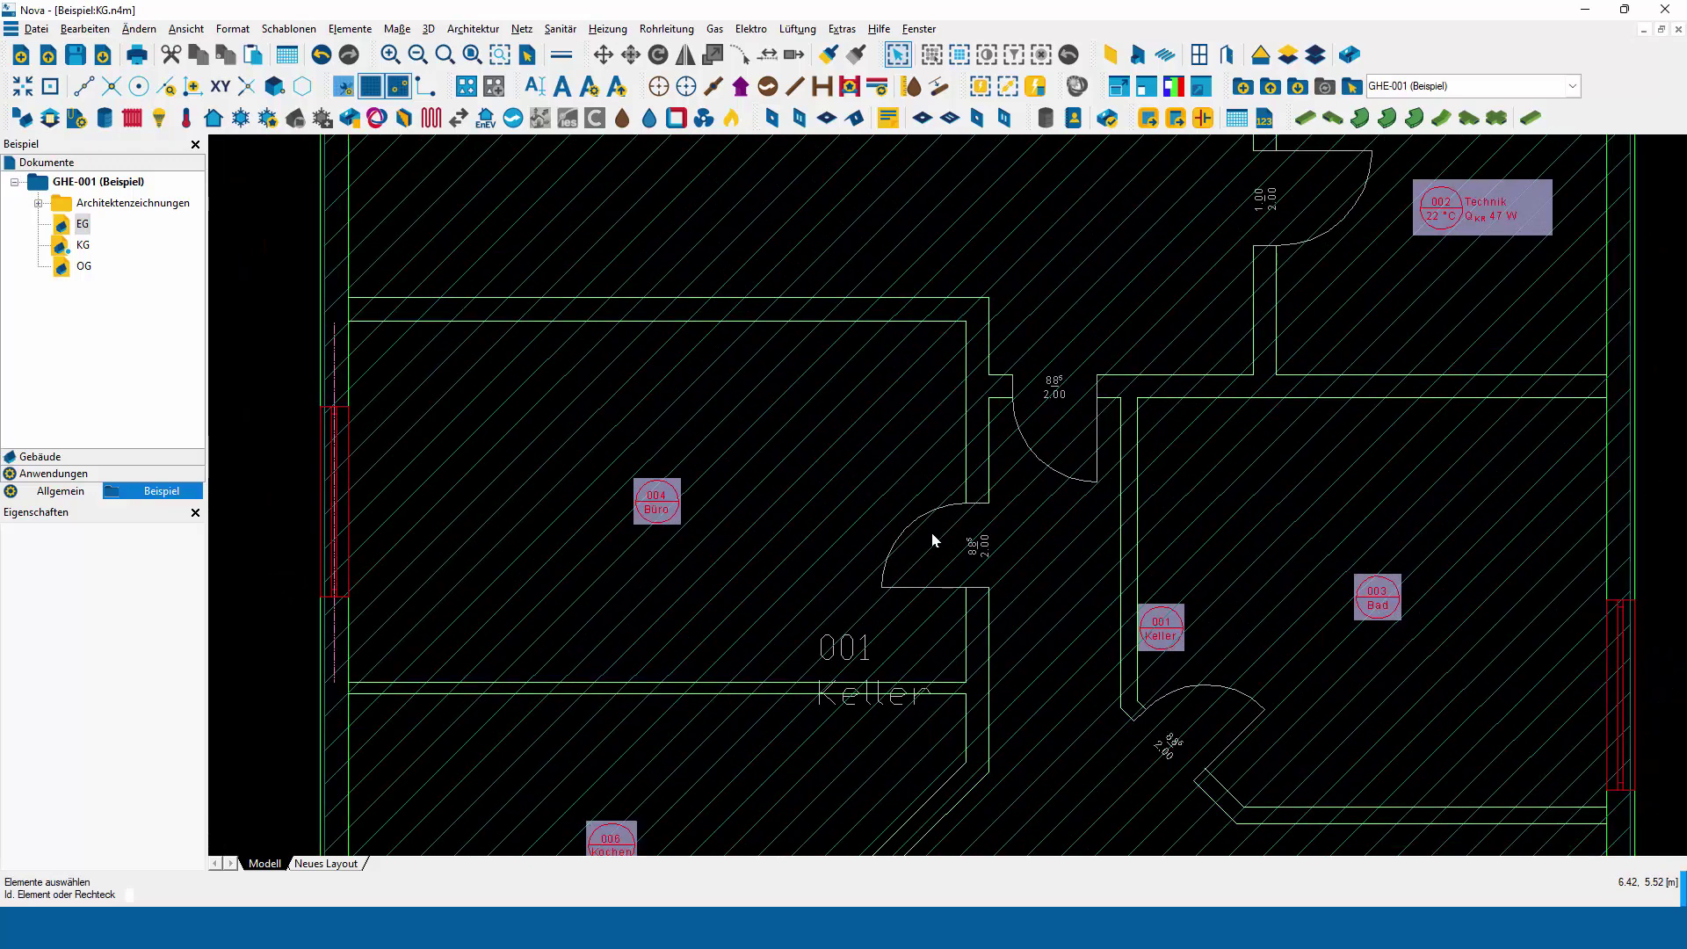
scroll(934, 540, "down", 1)
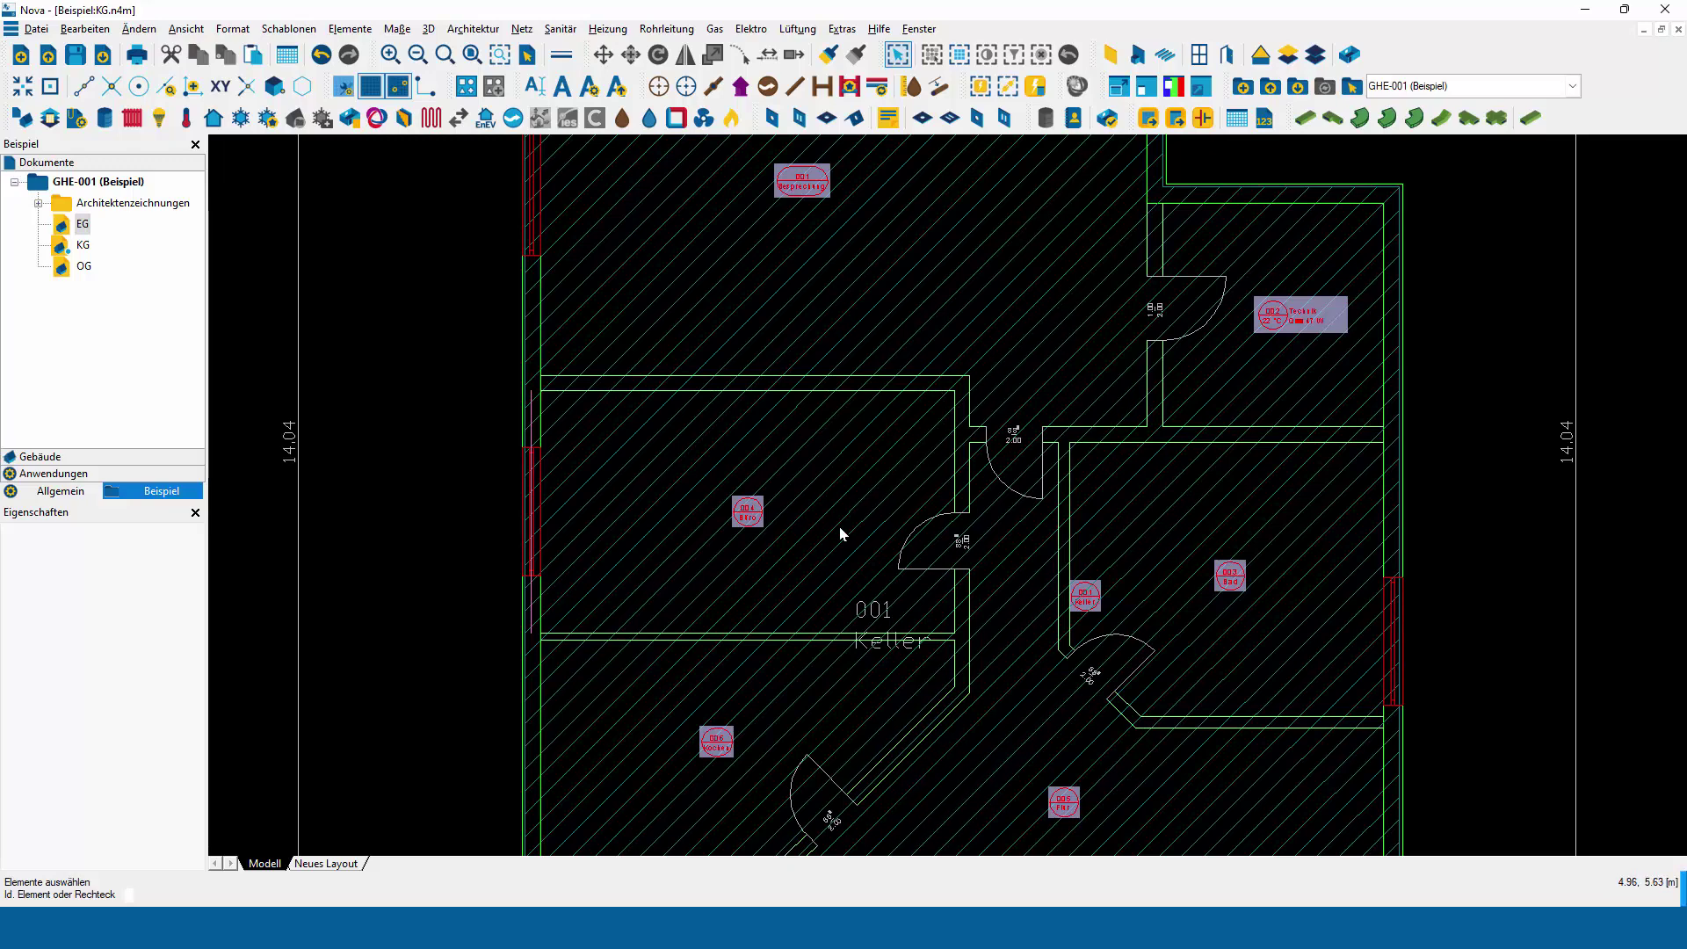
Start a ceiling opening on the Keller slab, using the wall edge as reference axis.
right_click(1048, 312)
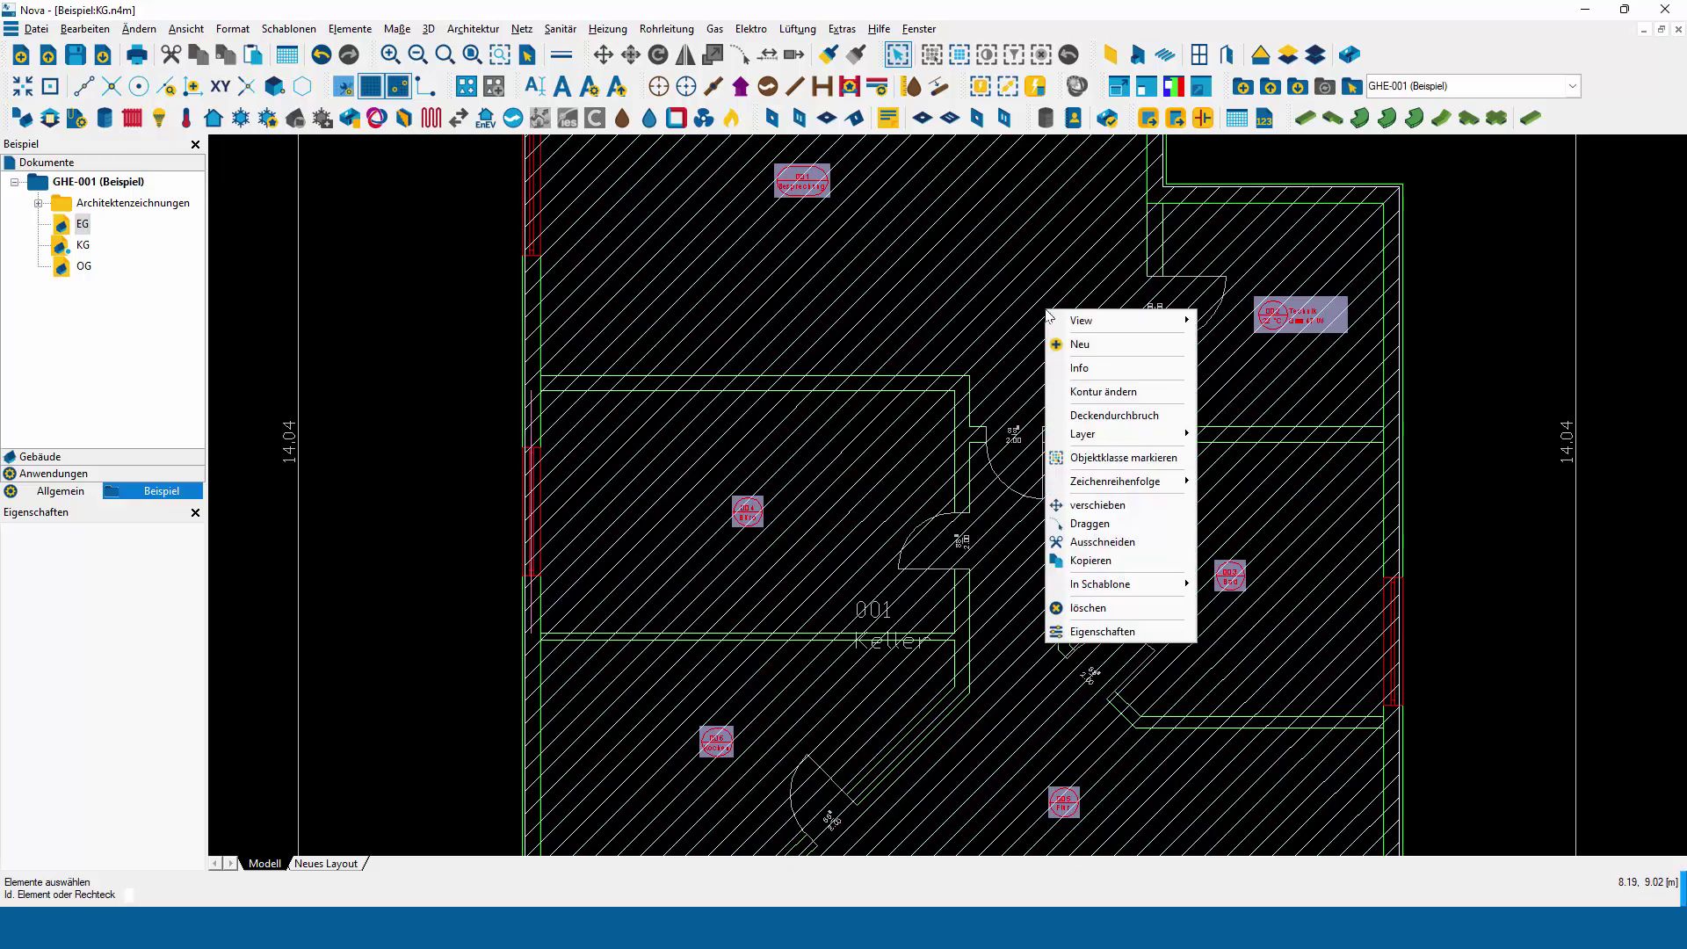
left_click(1094, 417)
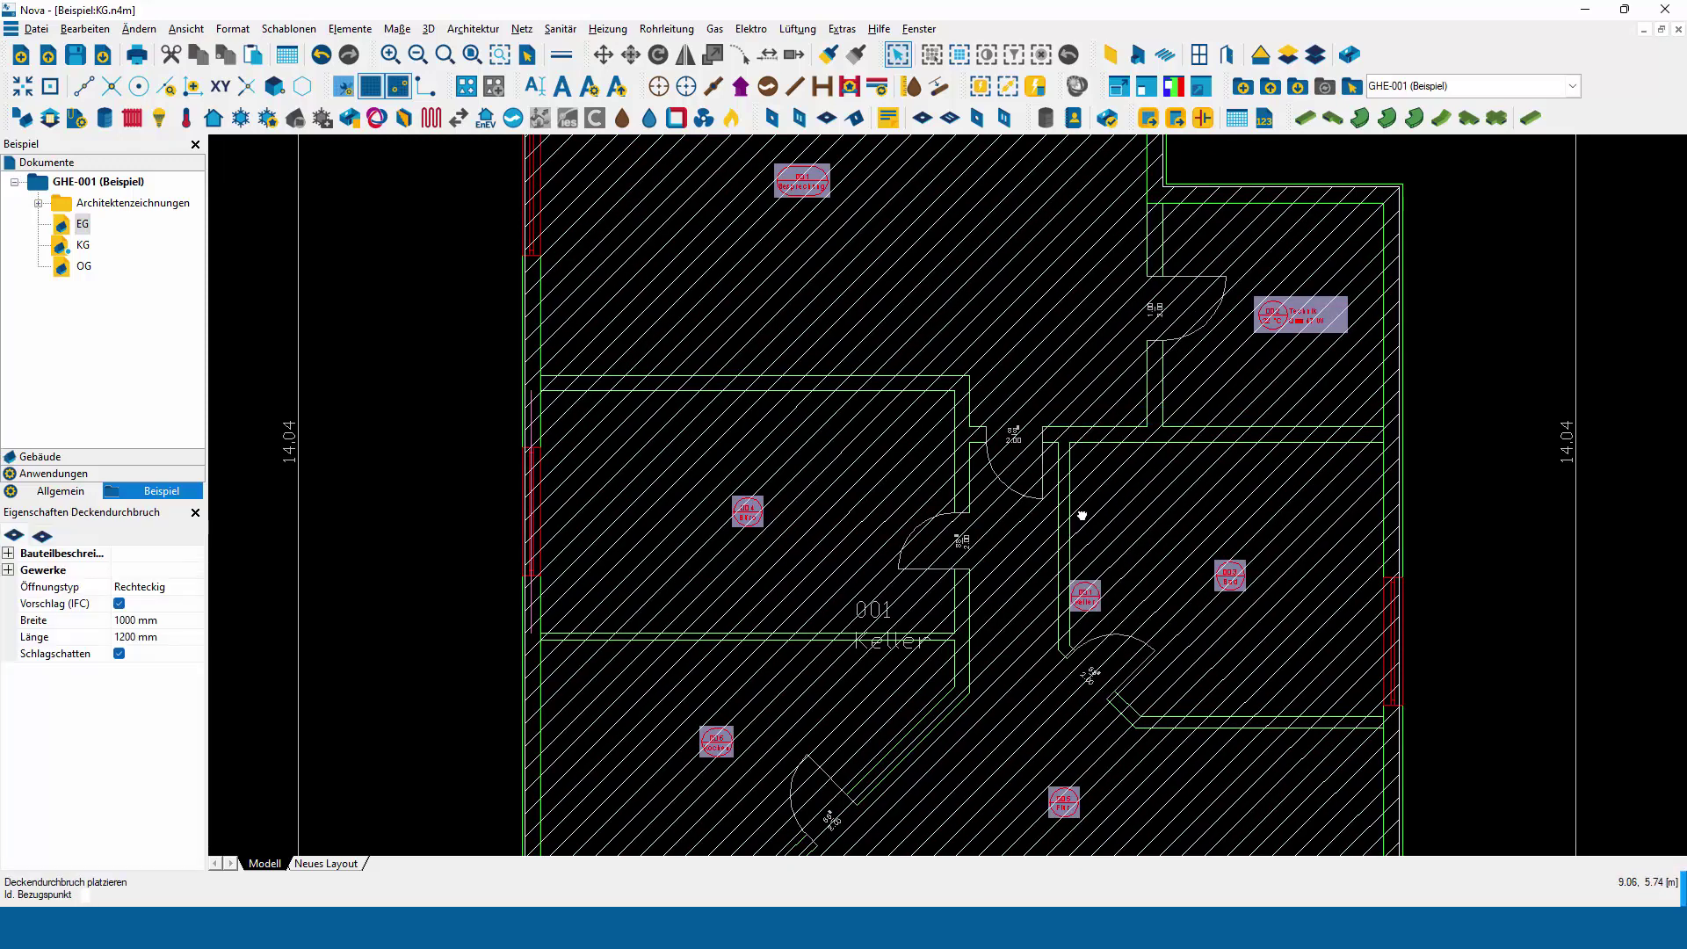
scroll(1081, 516, "up", 1)
scroll(999, 516, "up", 1)
scroll(1077, 638, "up", 1)
scroll(1077, 638, "up", 1)
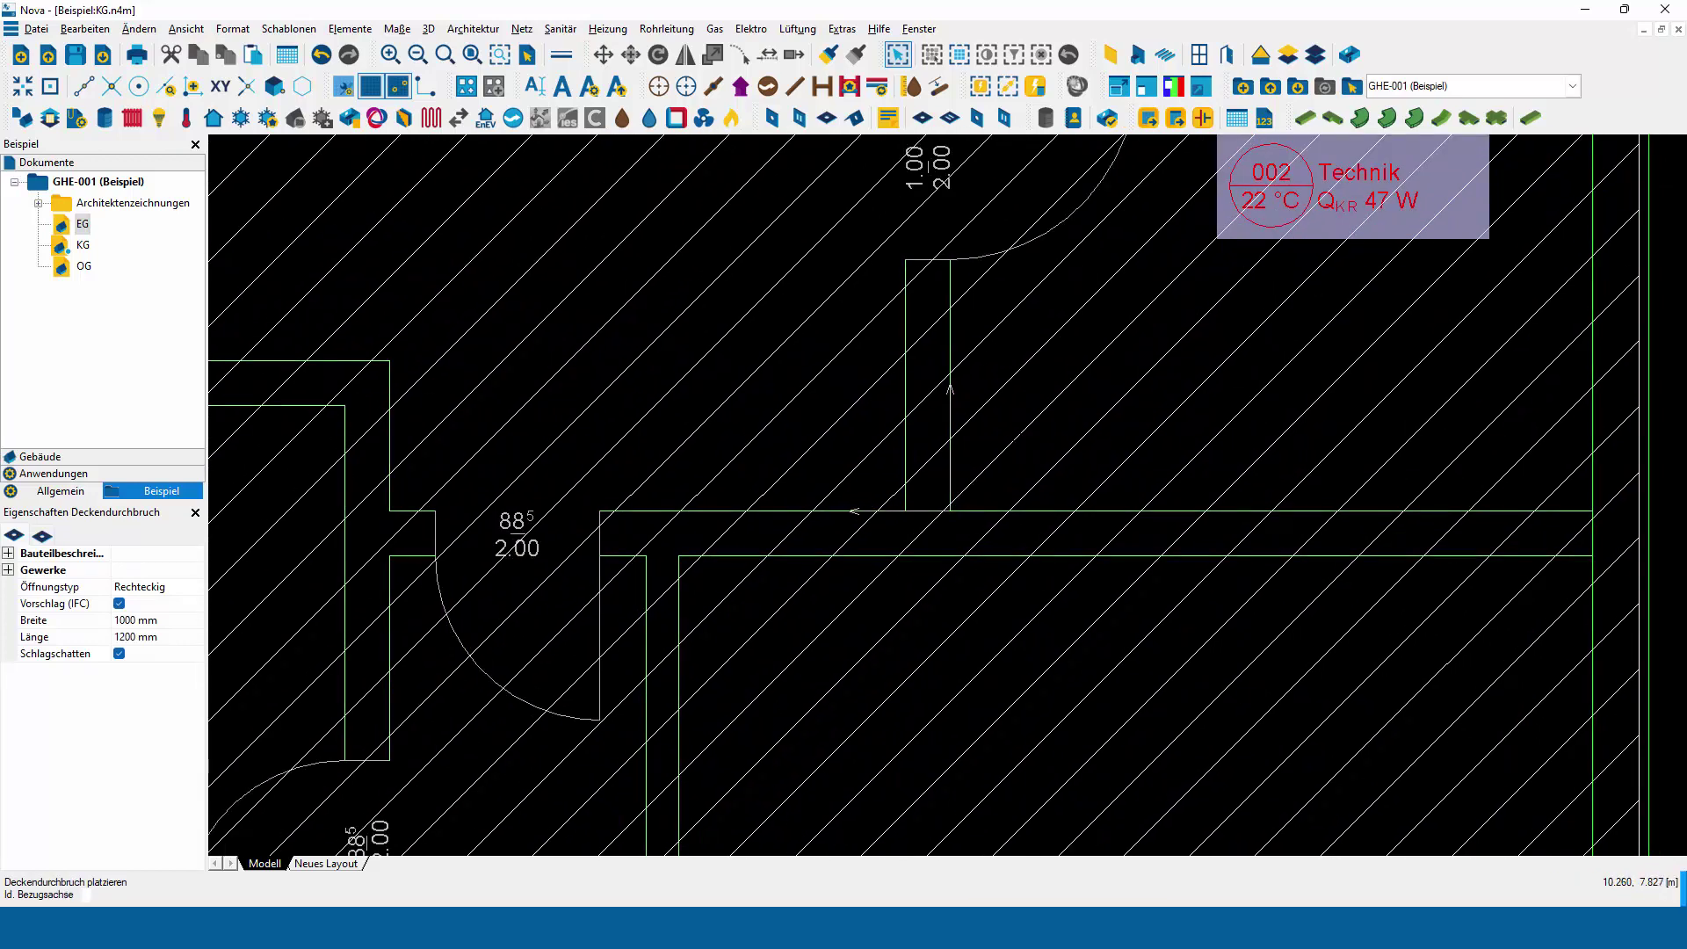
left_click(950, 509)
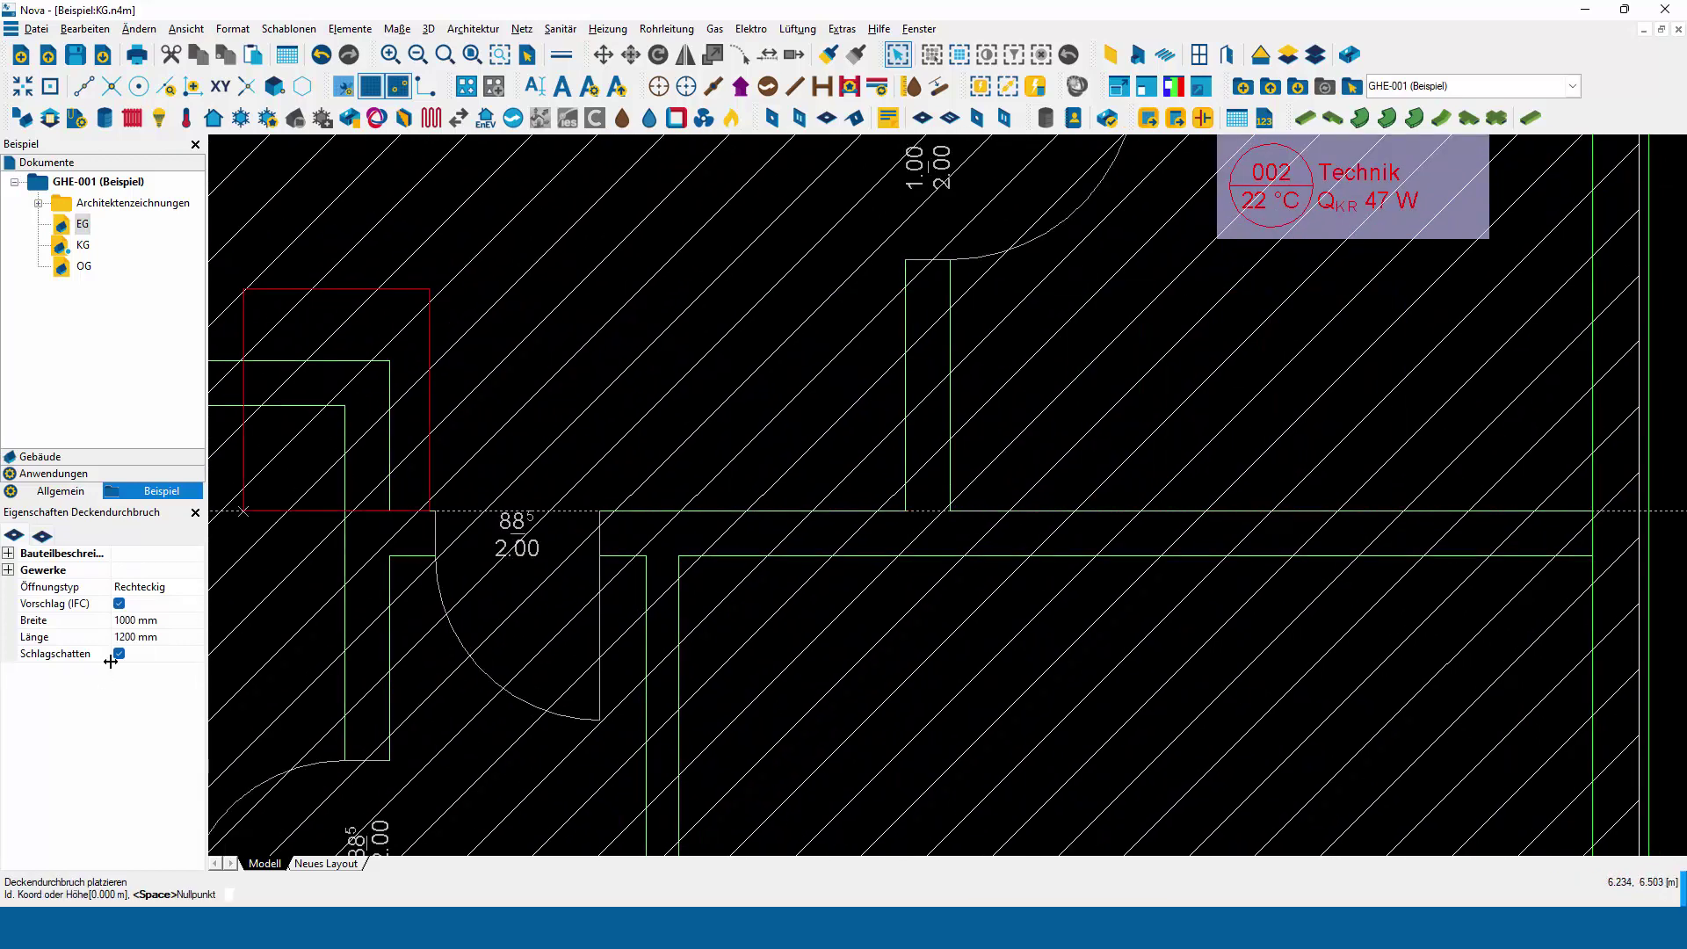
Size the opening 300 × 300 mm and fix it at the wall corner beside Technik.
left_click(12, 622)
type("30")
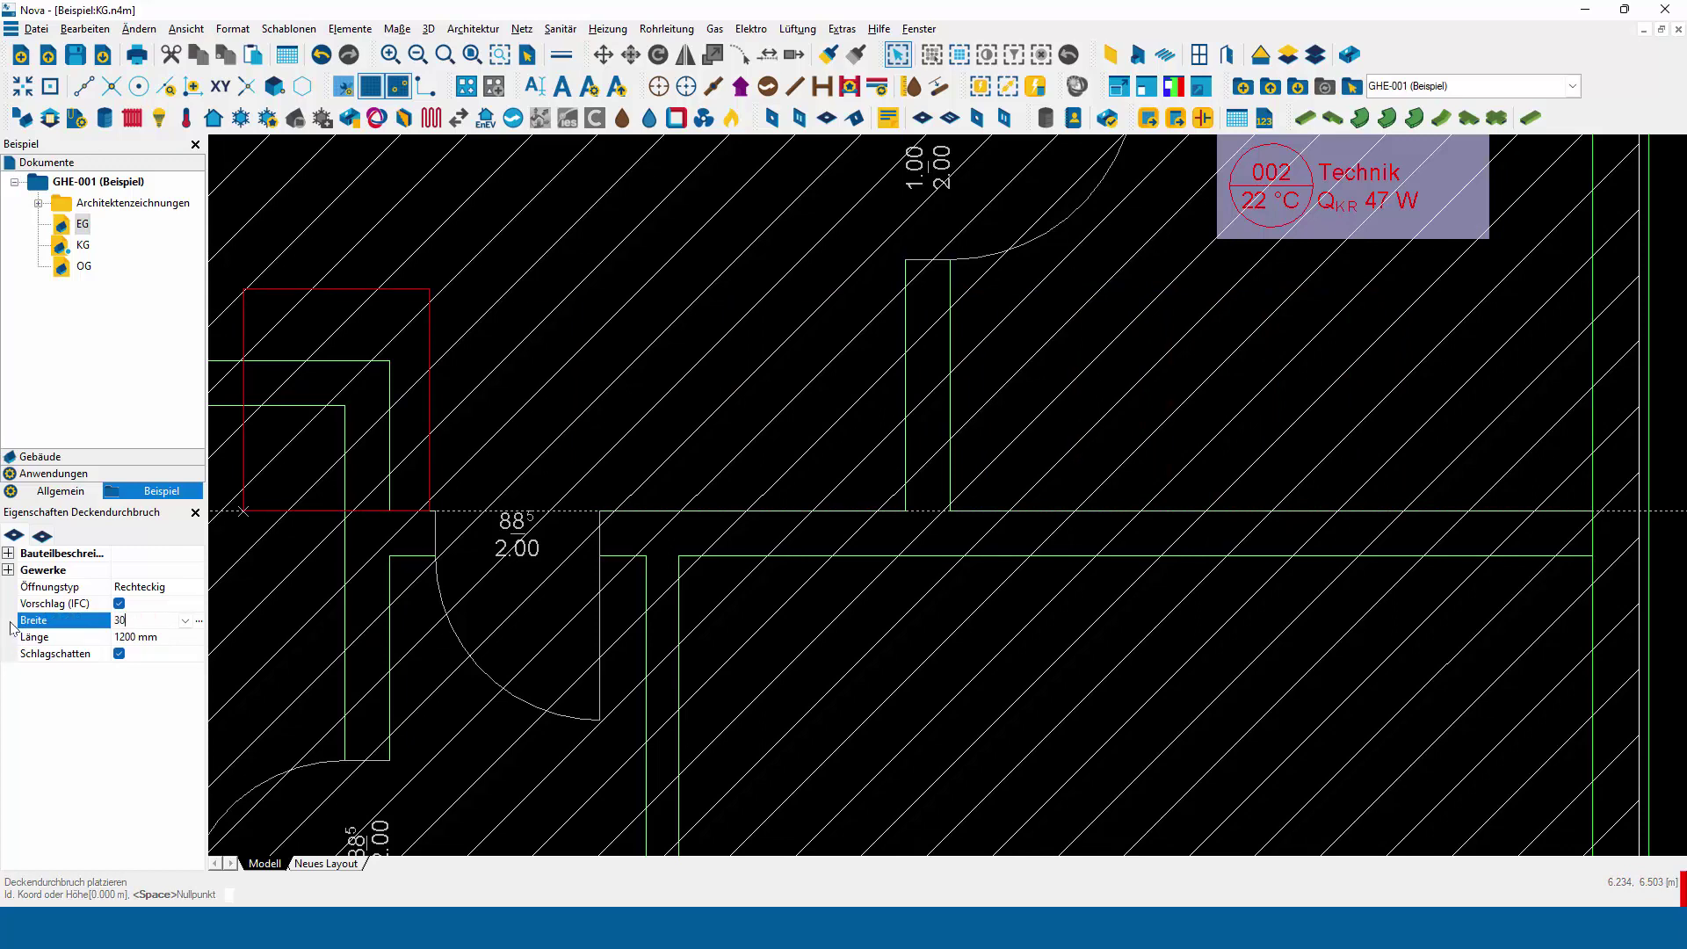
type("0")
key("Tab")
type("3")
key("Tab")
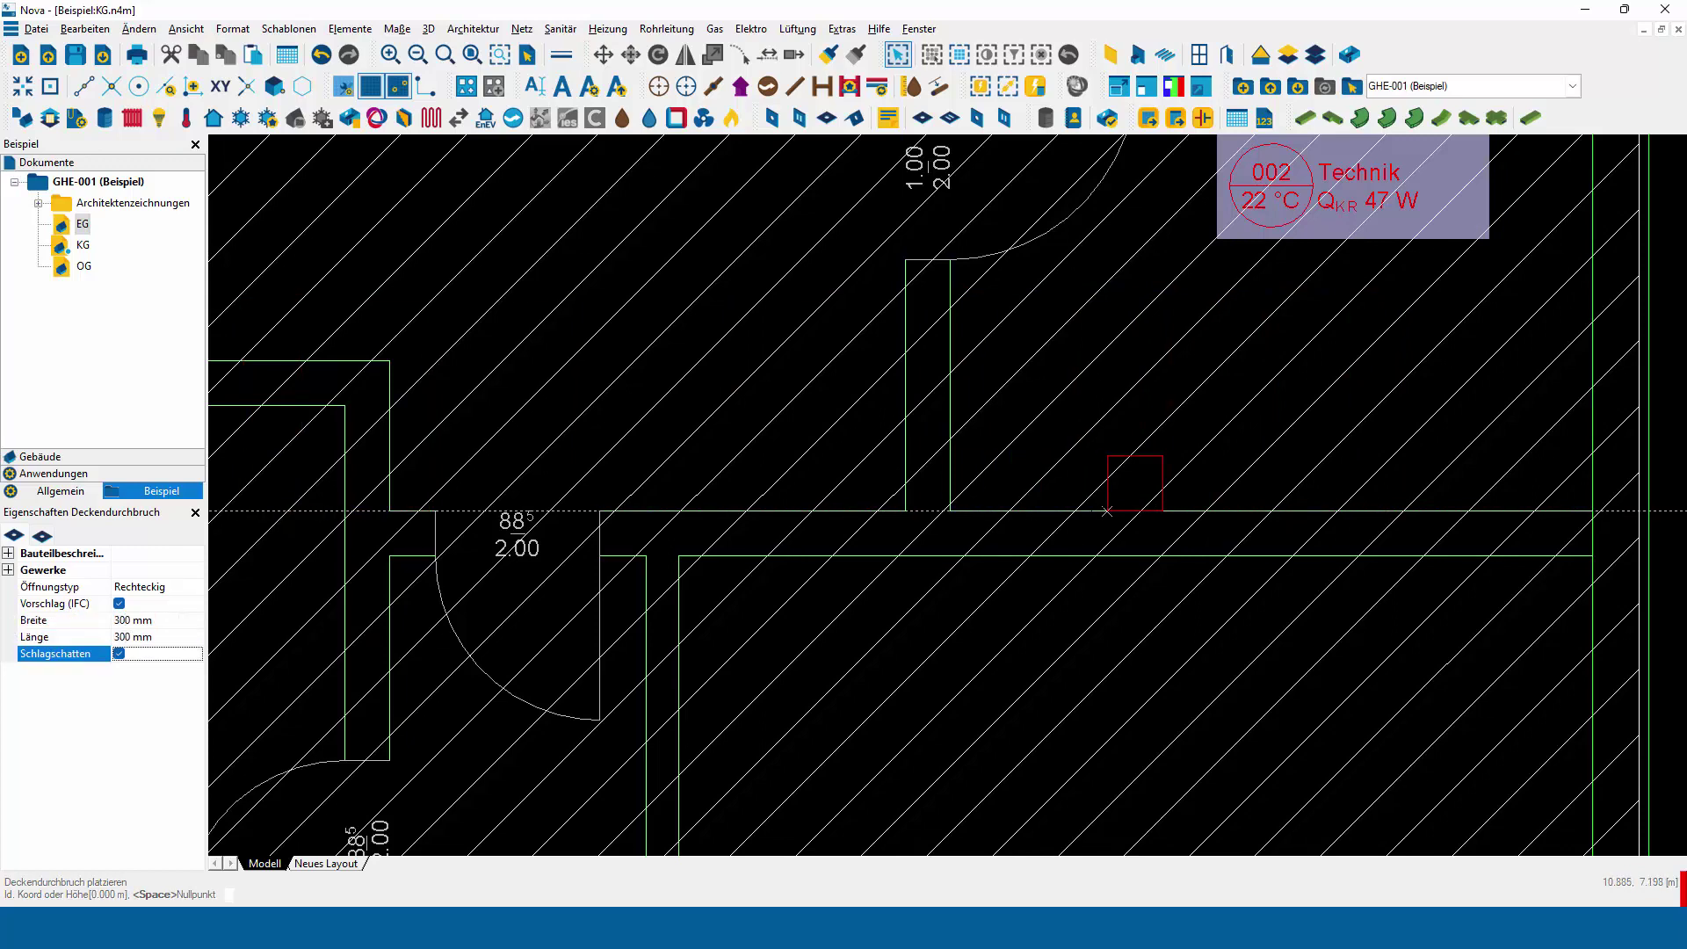
scroll(964, 510, "up", 3)
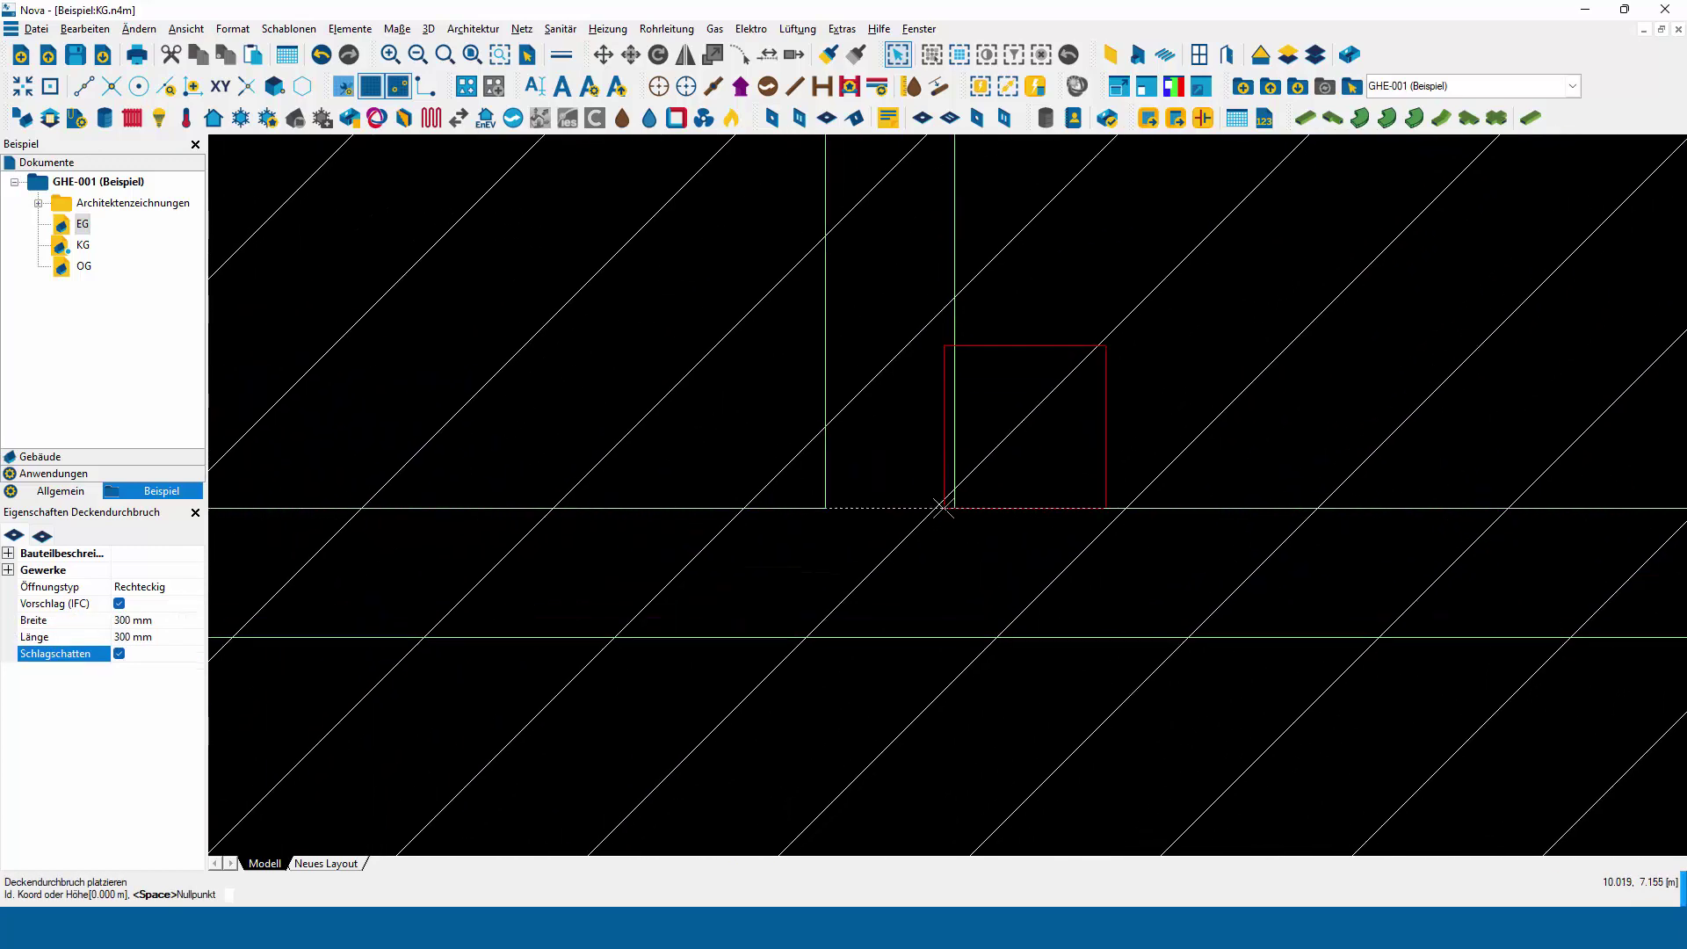
left_click(952, 508)
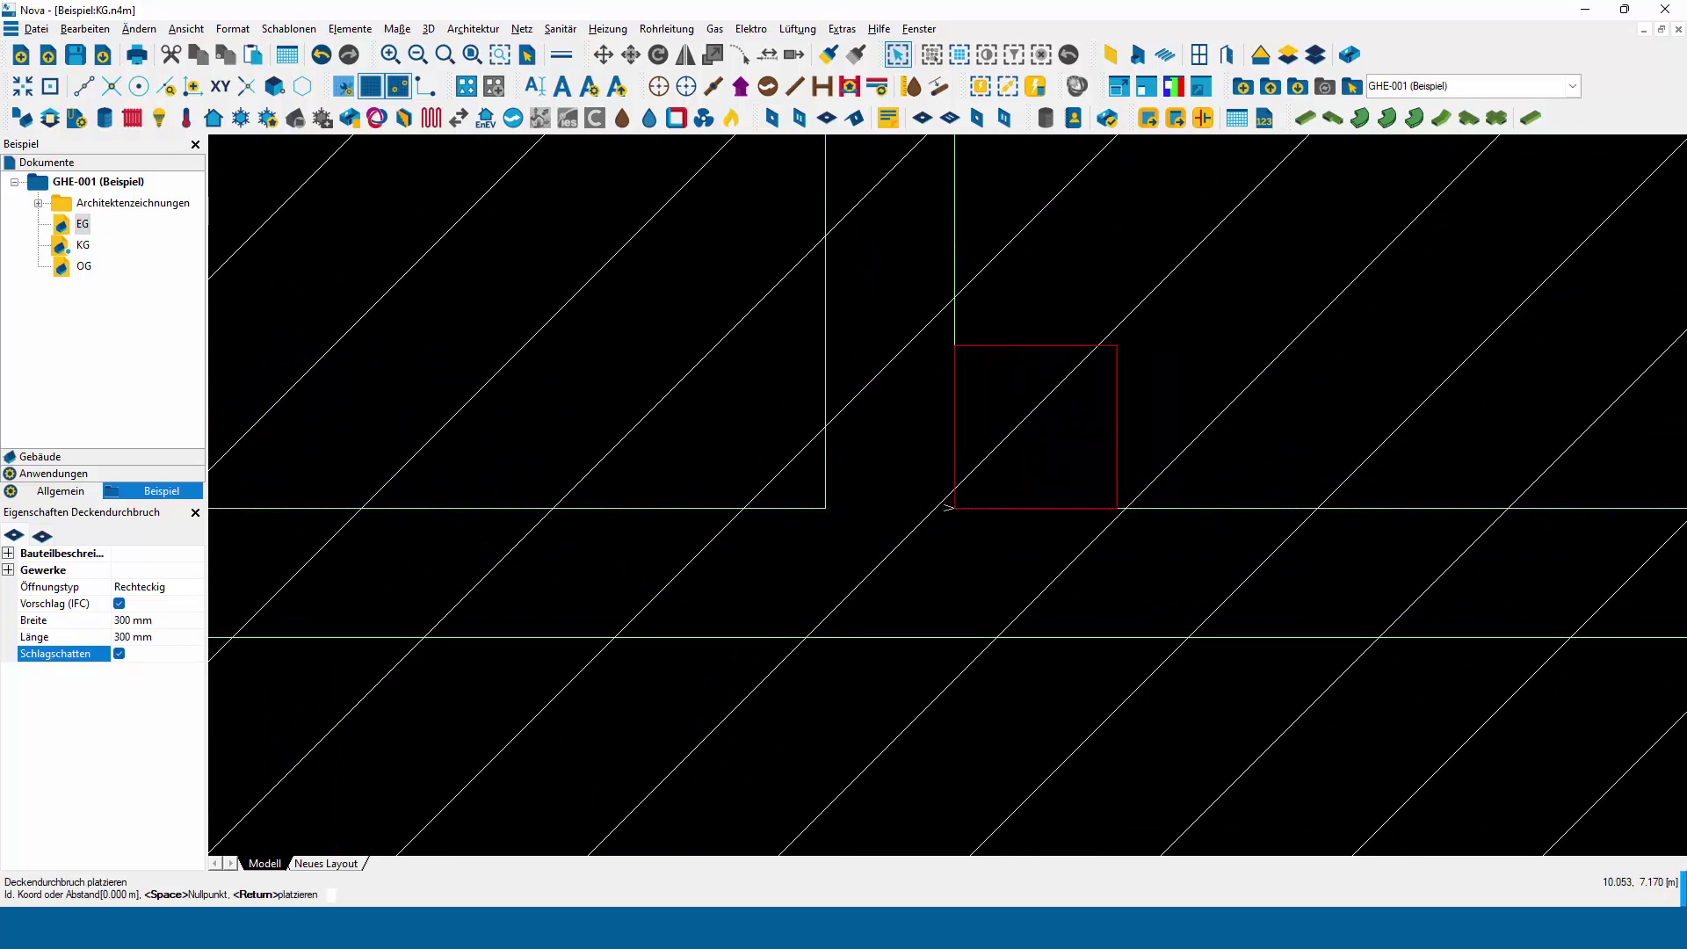
scroll(1056, 570, "down", 3)
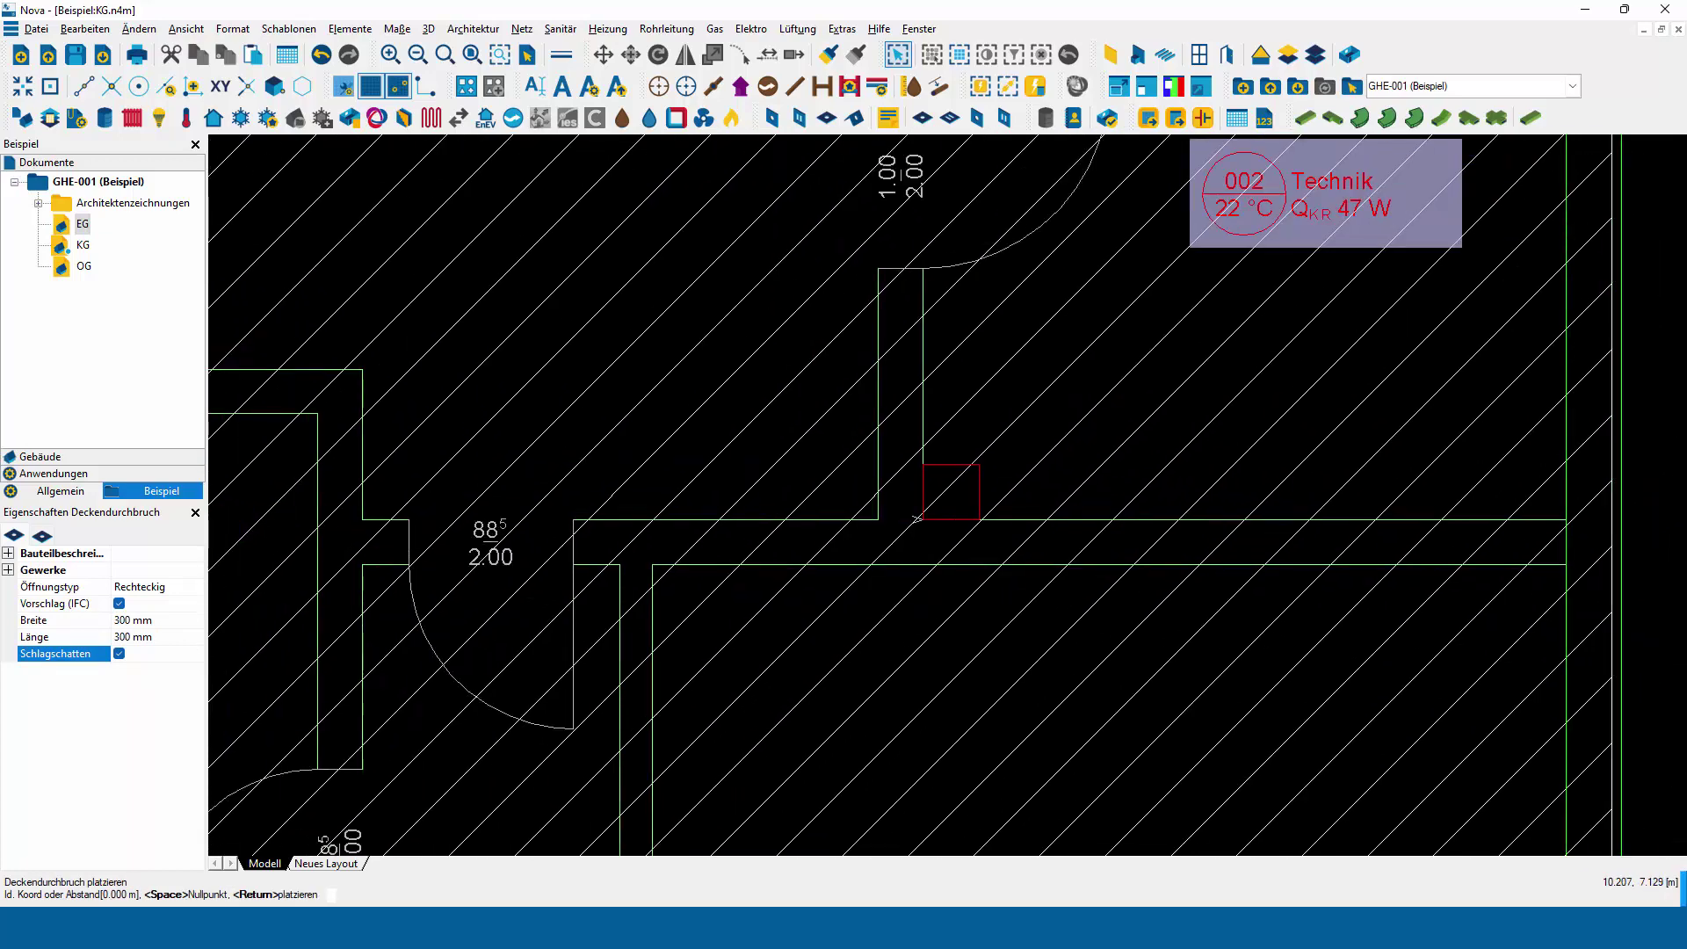
left_click(955, 518)
left_click(955, 519)
scroll(975, 527, "down", 1)
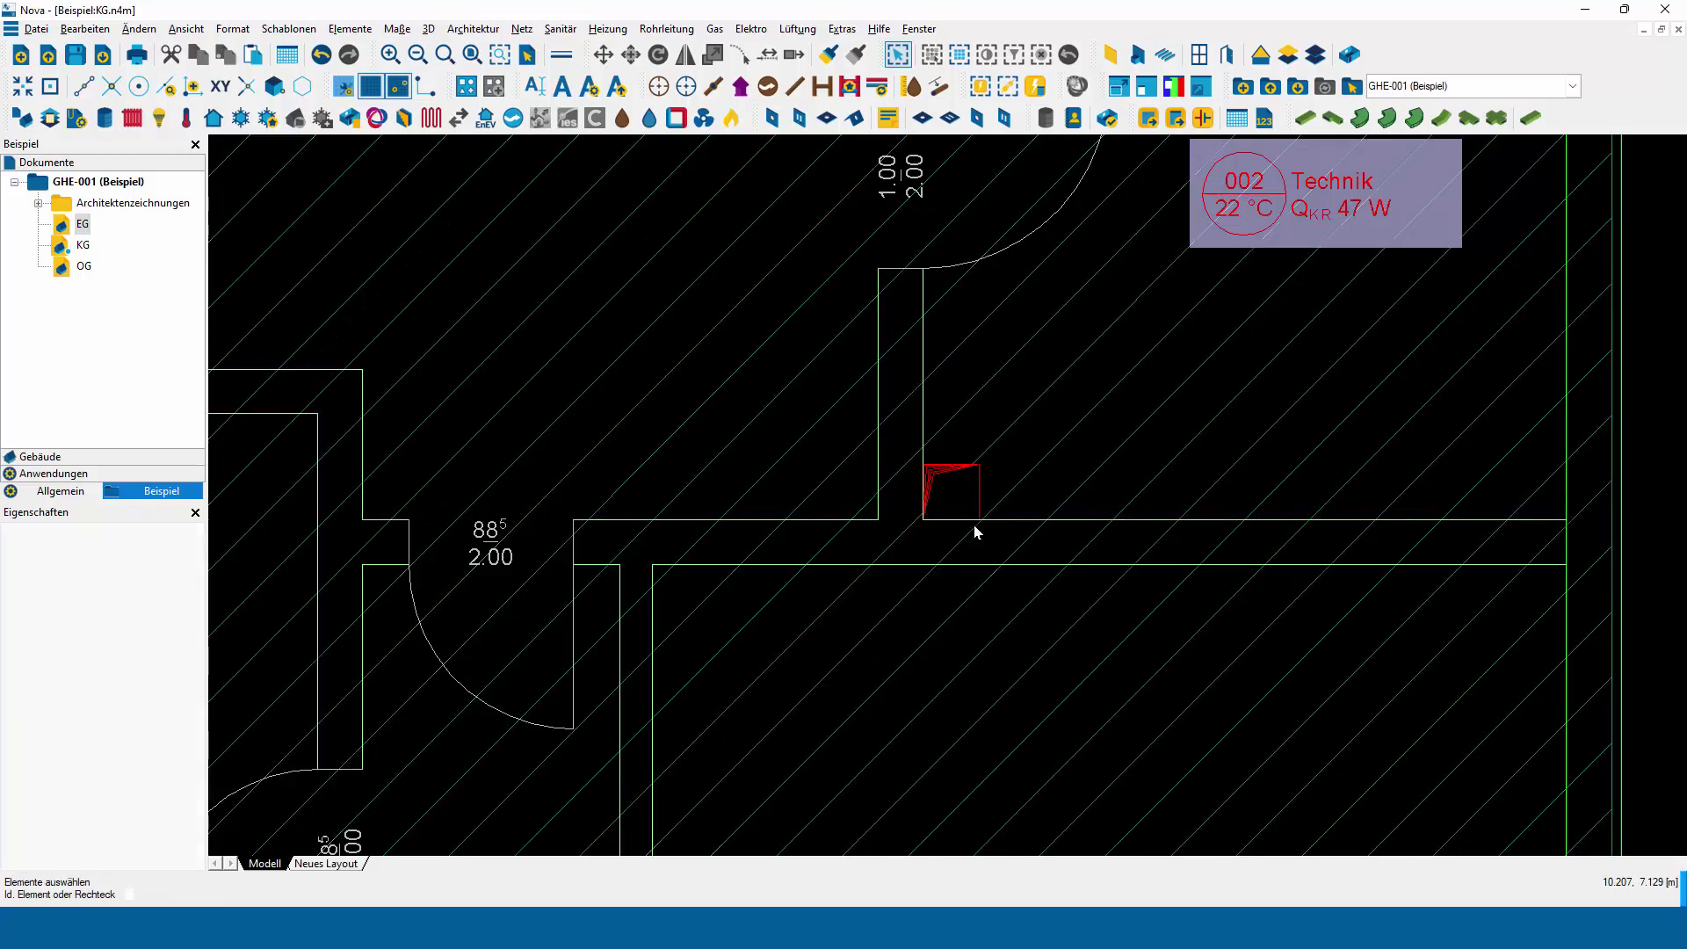
scroll(983, 528, "down", 2)
scroll(982, 533, "down", 2)
scroll(983, 533, "down", 2)
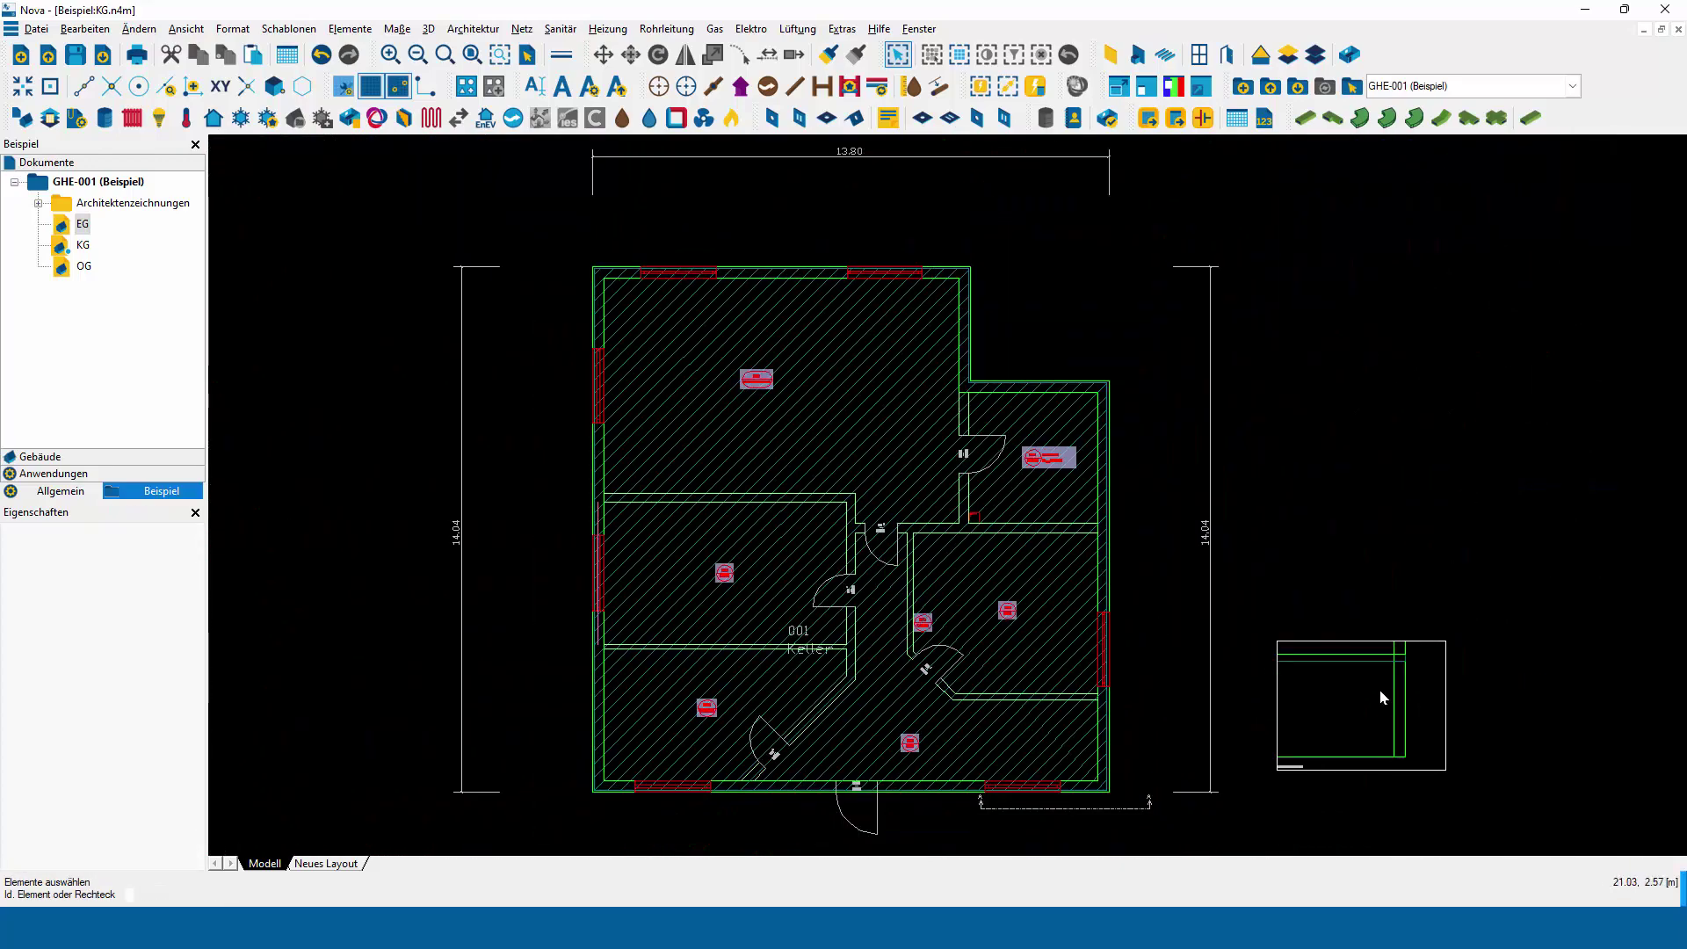
Zoom around the KG plan and select the Geschossdecke to inspect its properties.
scroll(972, 518, "up", 3)
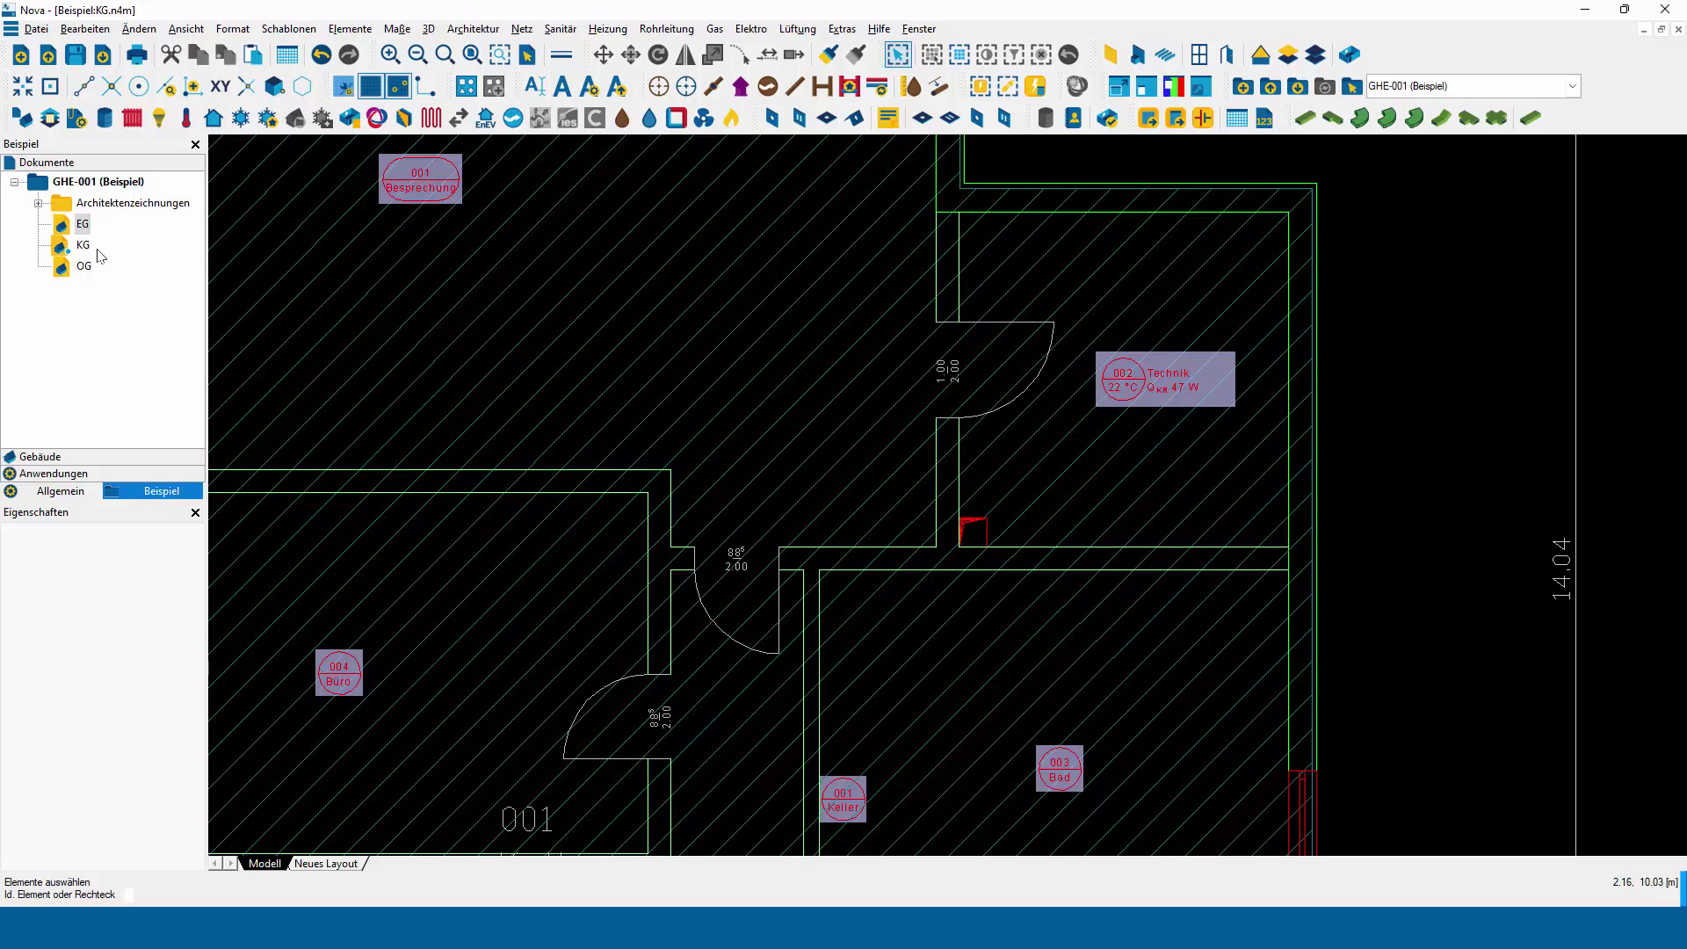
scroll(1008, 342, "down", 1)
scroll(1008, 343, "down", 1)
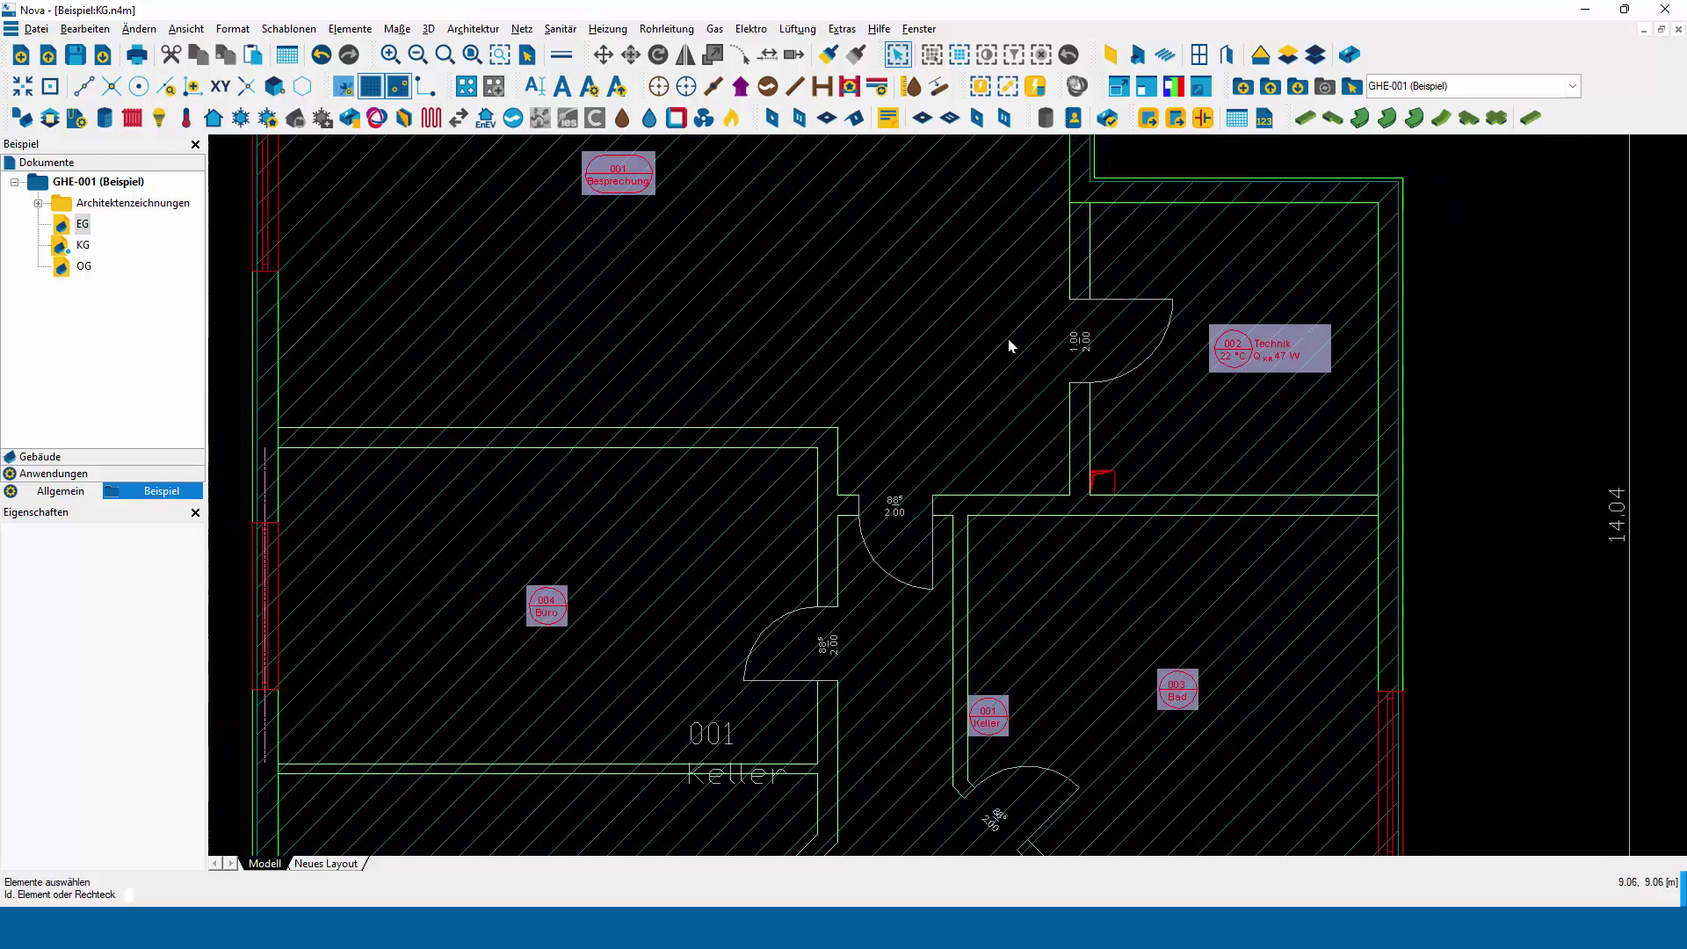
scroll(1010, 346, "down", 1)
scroll(1010, 345, "down", 1)
middle_click_drag(1011, 338, 998, 404)
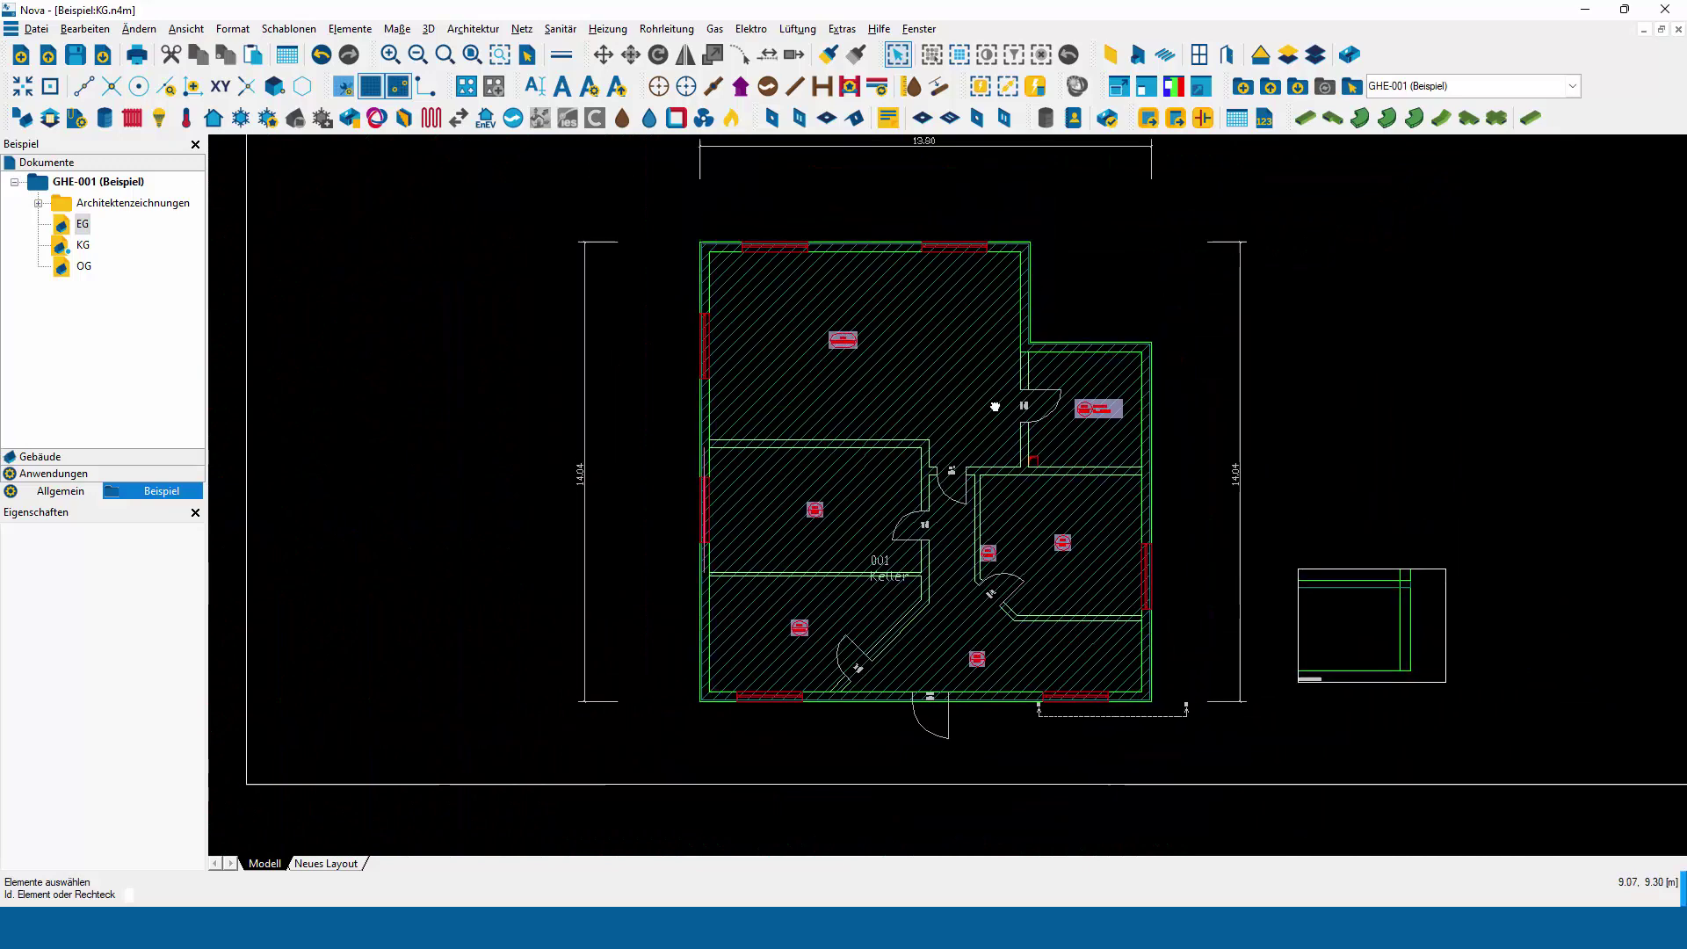
left_click(982, 414)
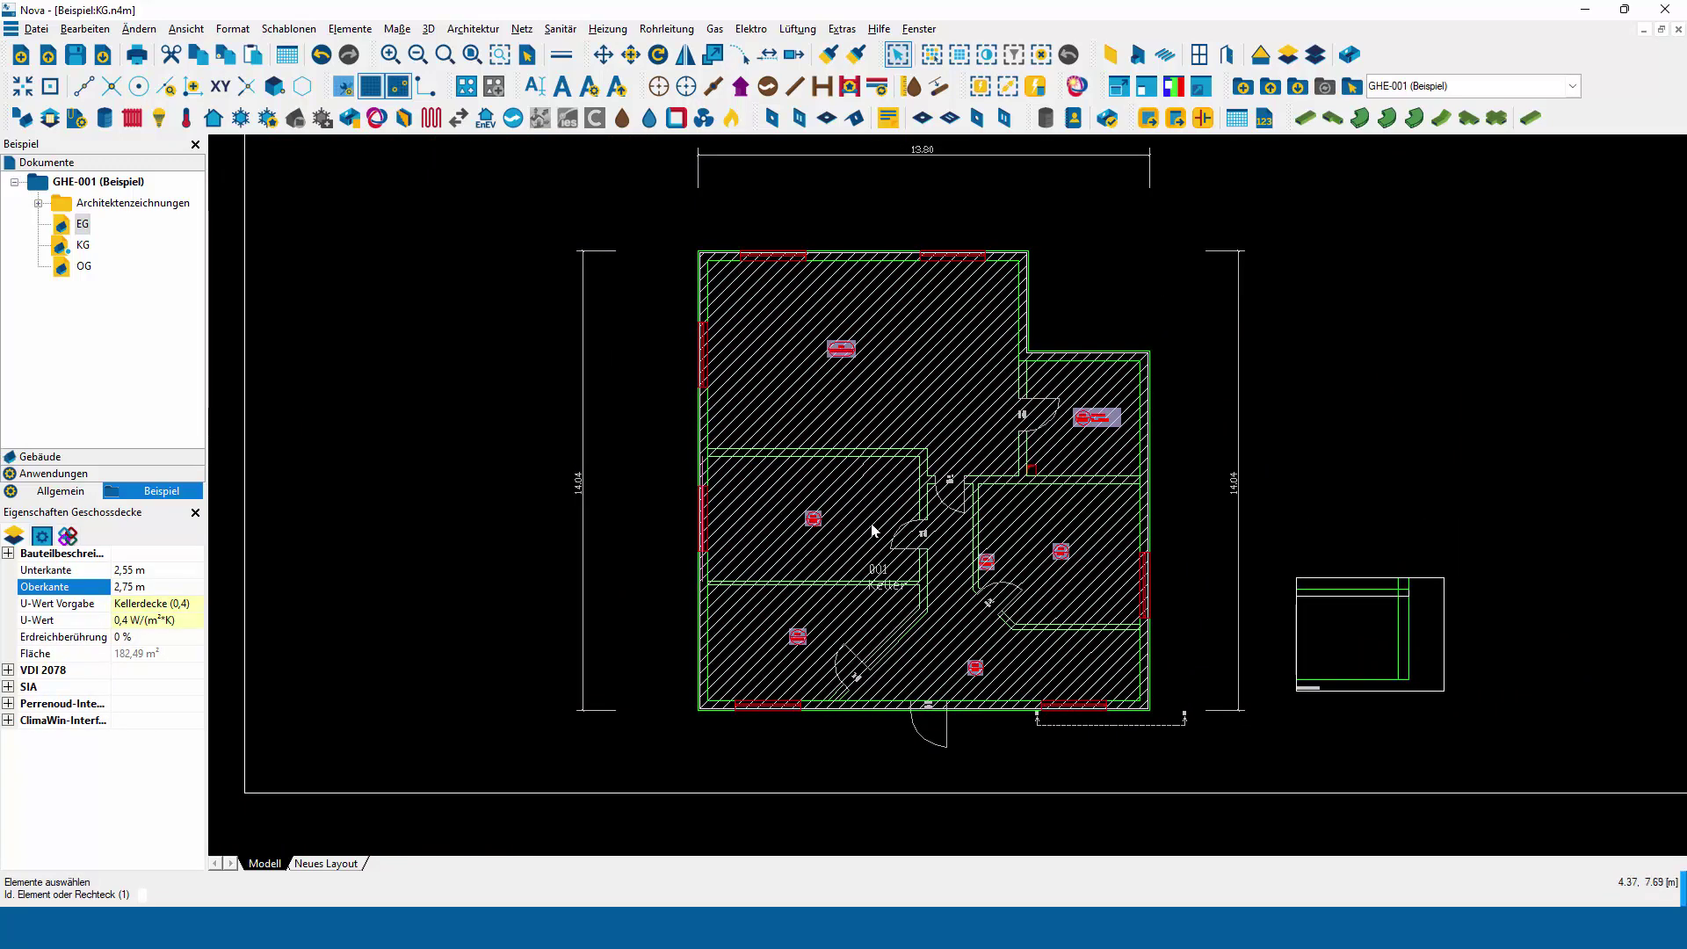
Review the whole plan with the new opening, then deselect the ceiling slab.
scroll(1067, 527, "up", 1)
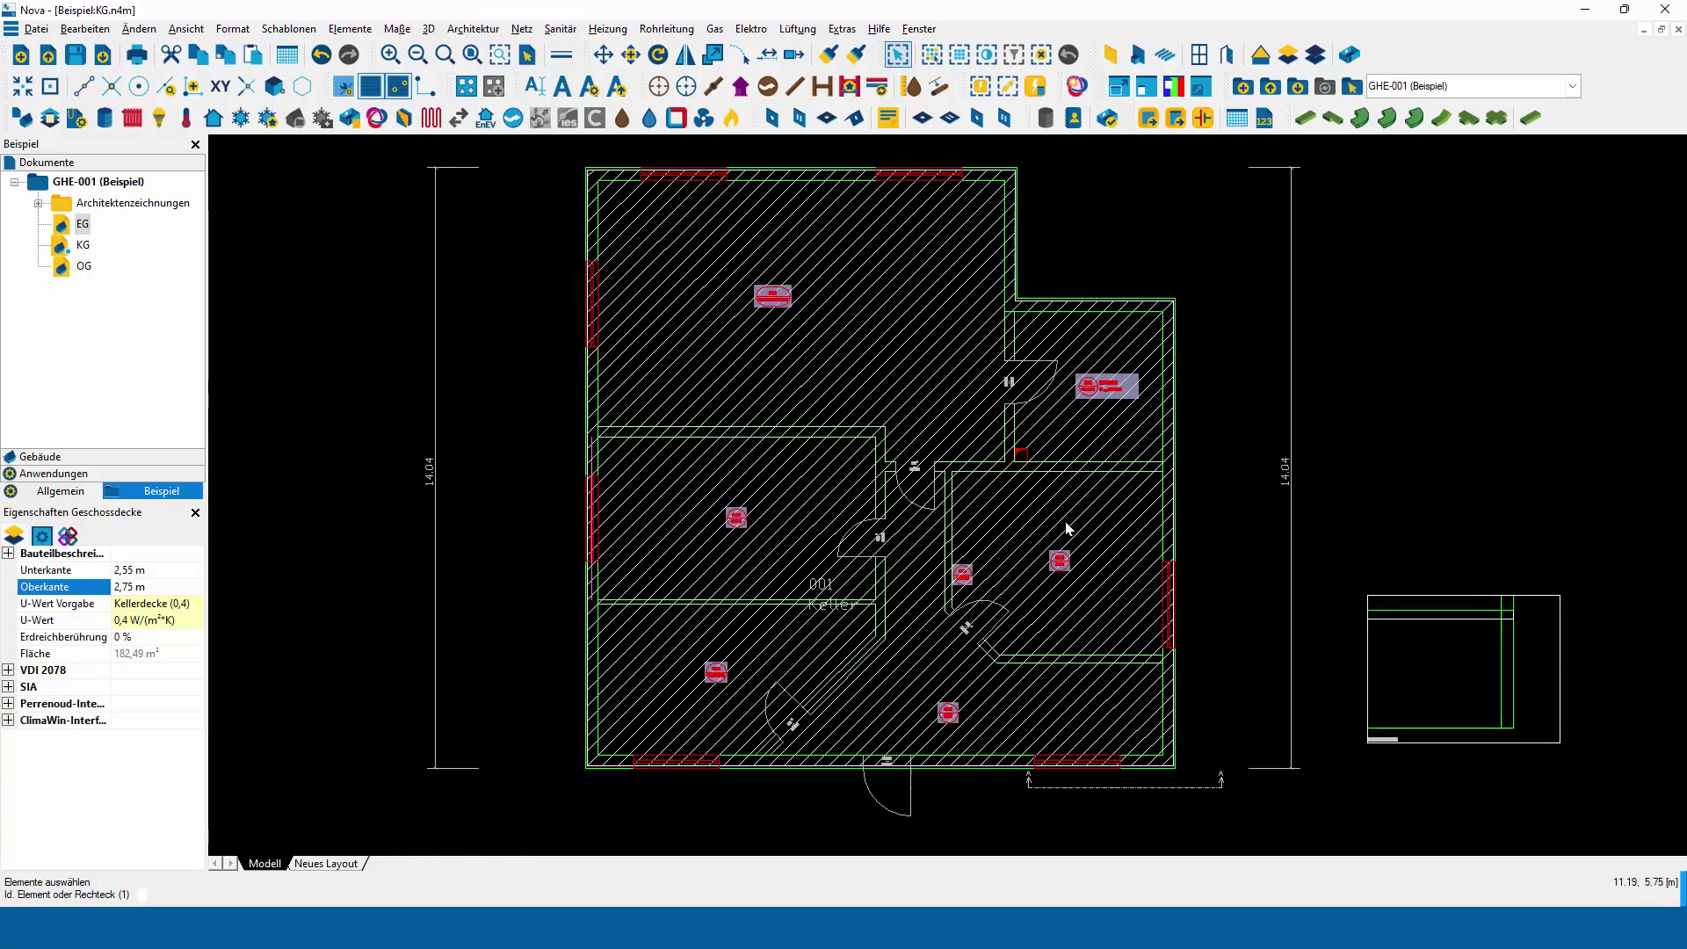
scroll(1068, 527, "up", 1)
scroll(1063, 520, "up", 1)
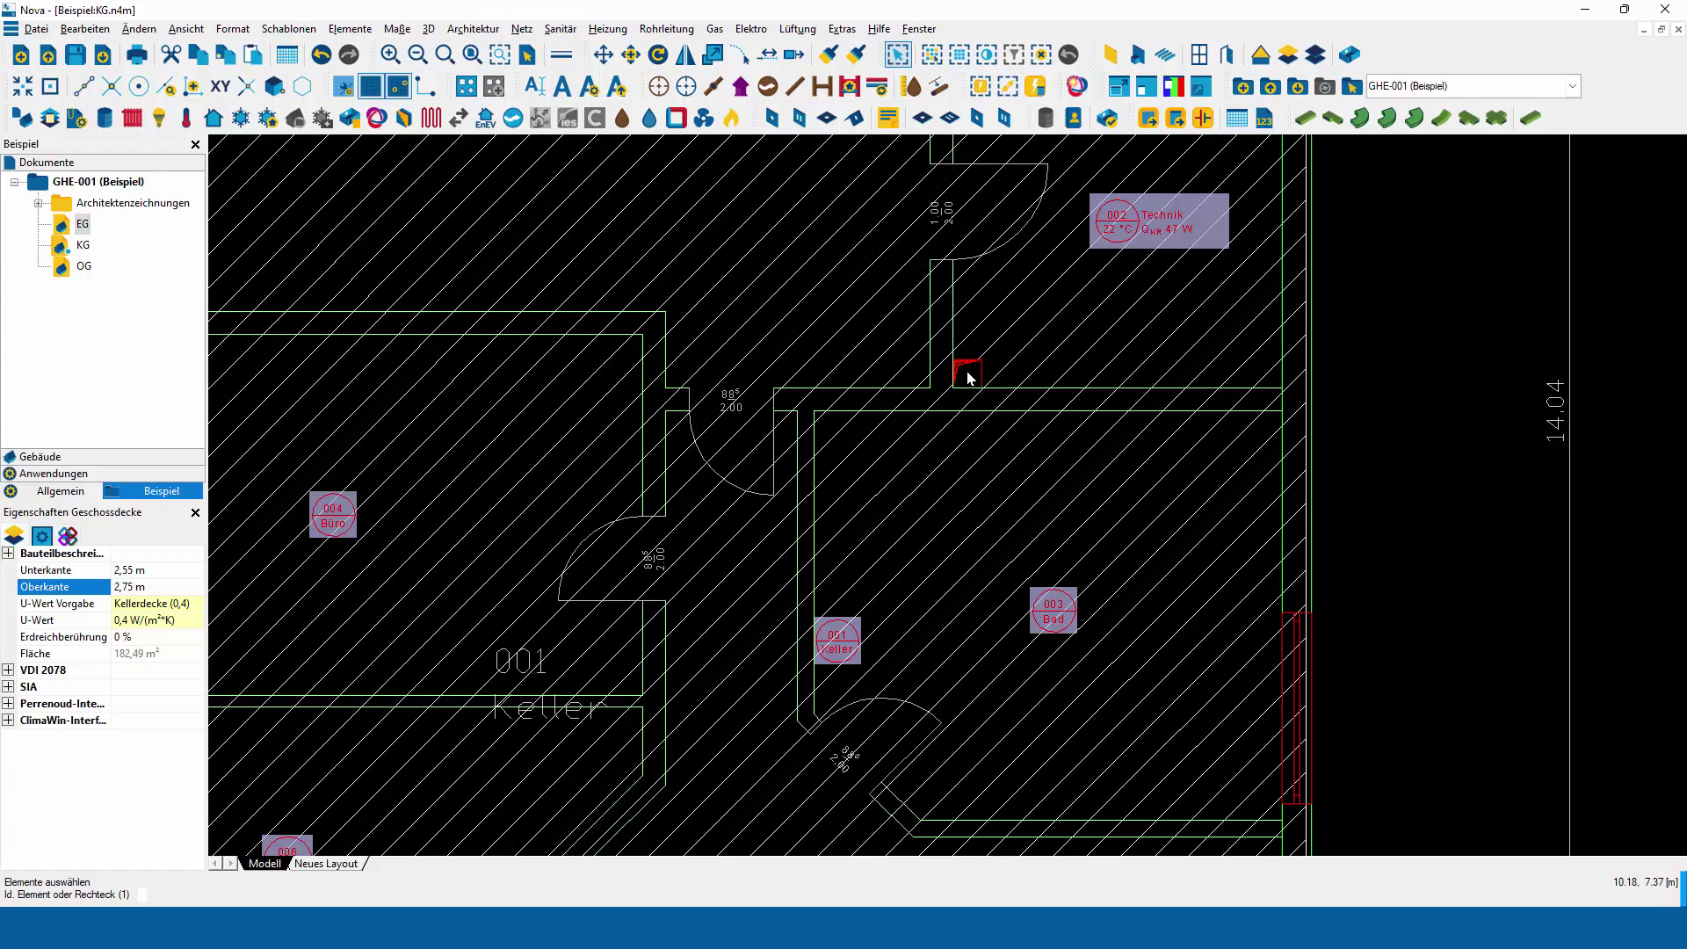
scroll(969, 378, "down", 1)
scroll(971, 369, "down", 1)
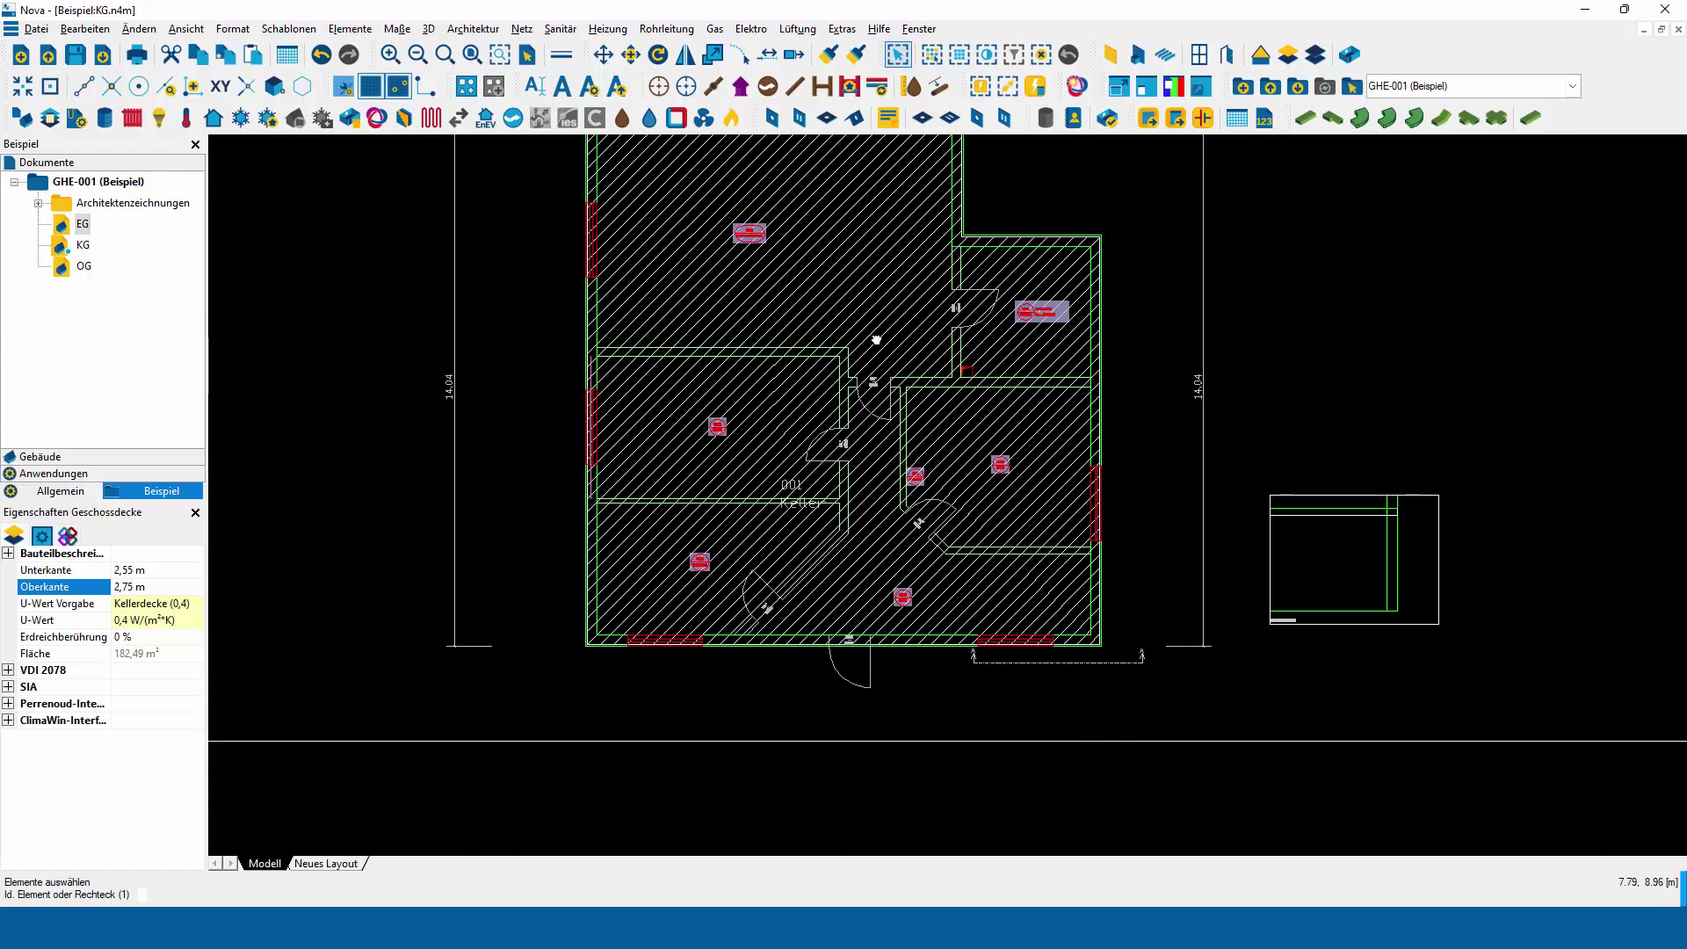
middle_click_drag(878, 335, 871, 438)
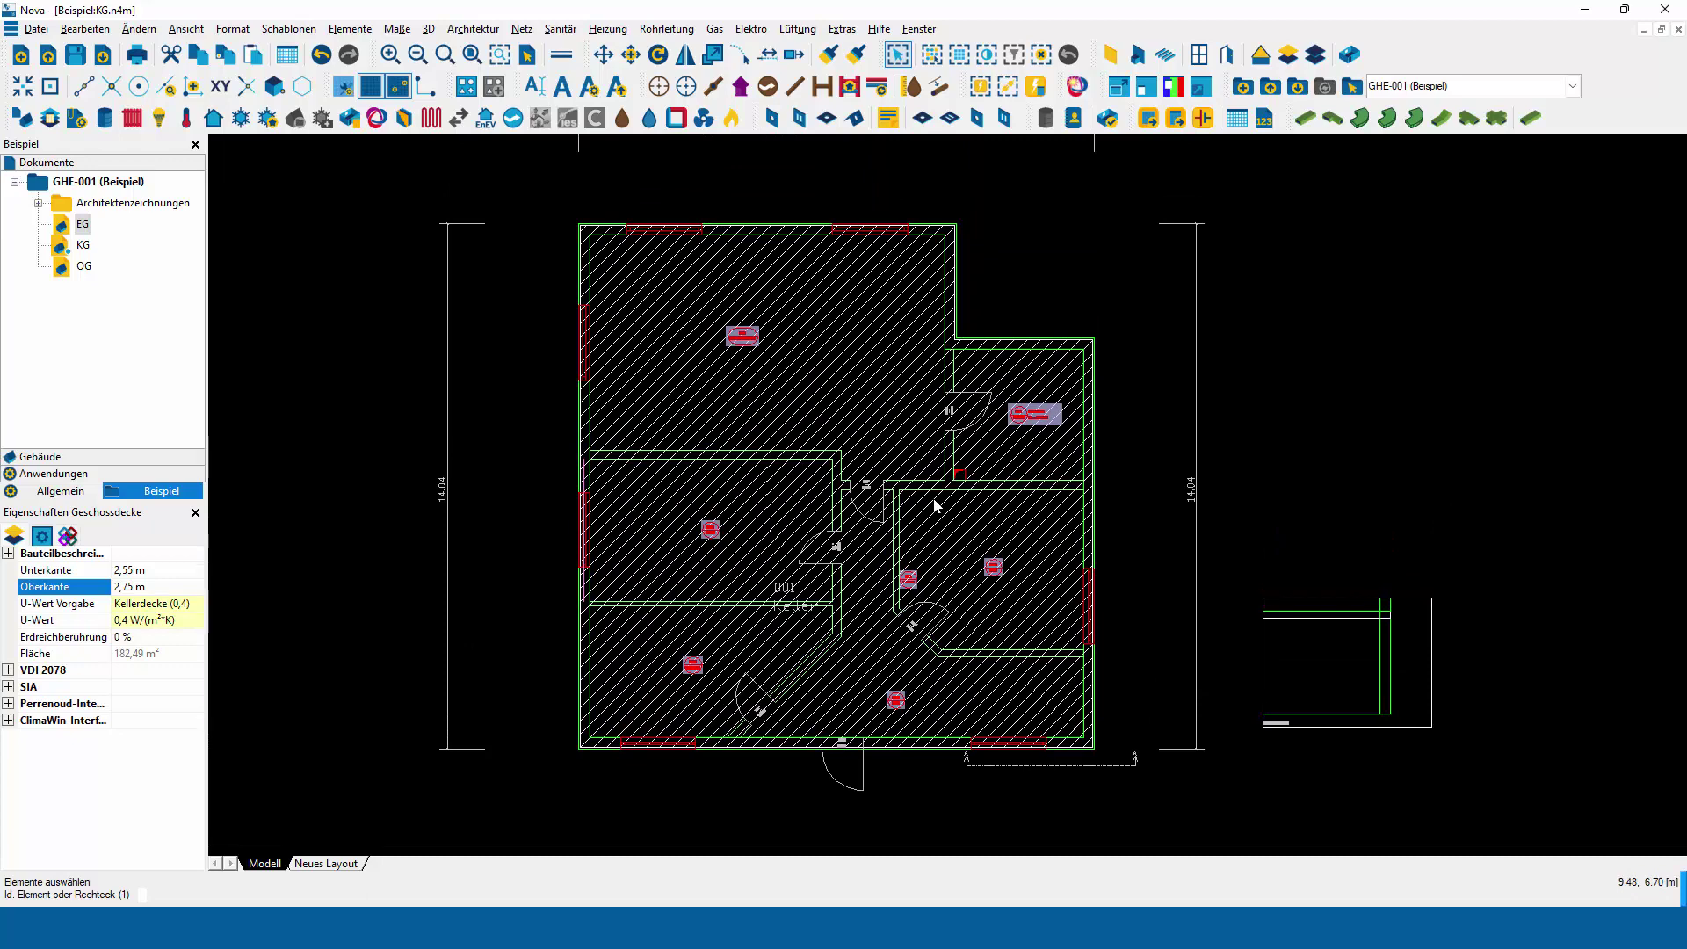
key("Escape")
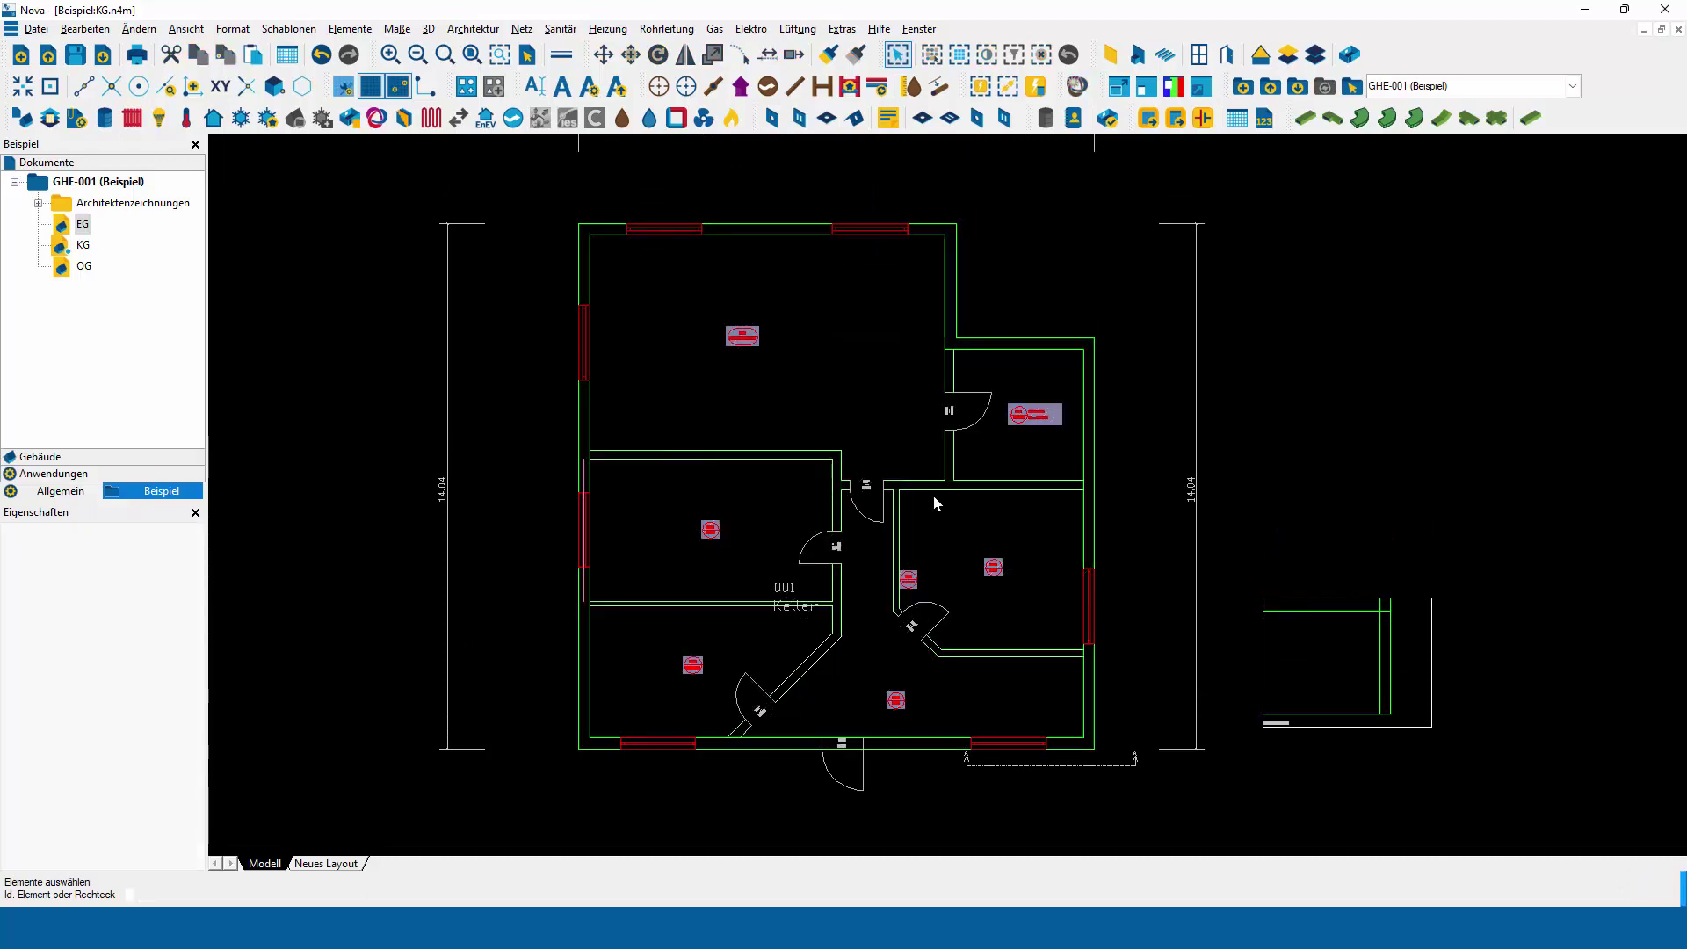
Hide the EG reference by unchecking 'in XY-View sichtbar' in Referenzen.
right_click(1061, 164)
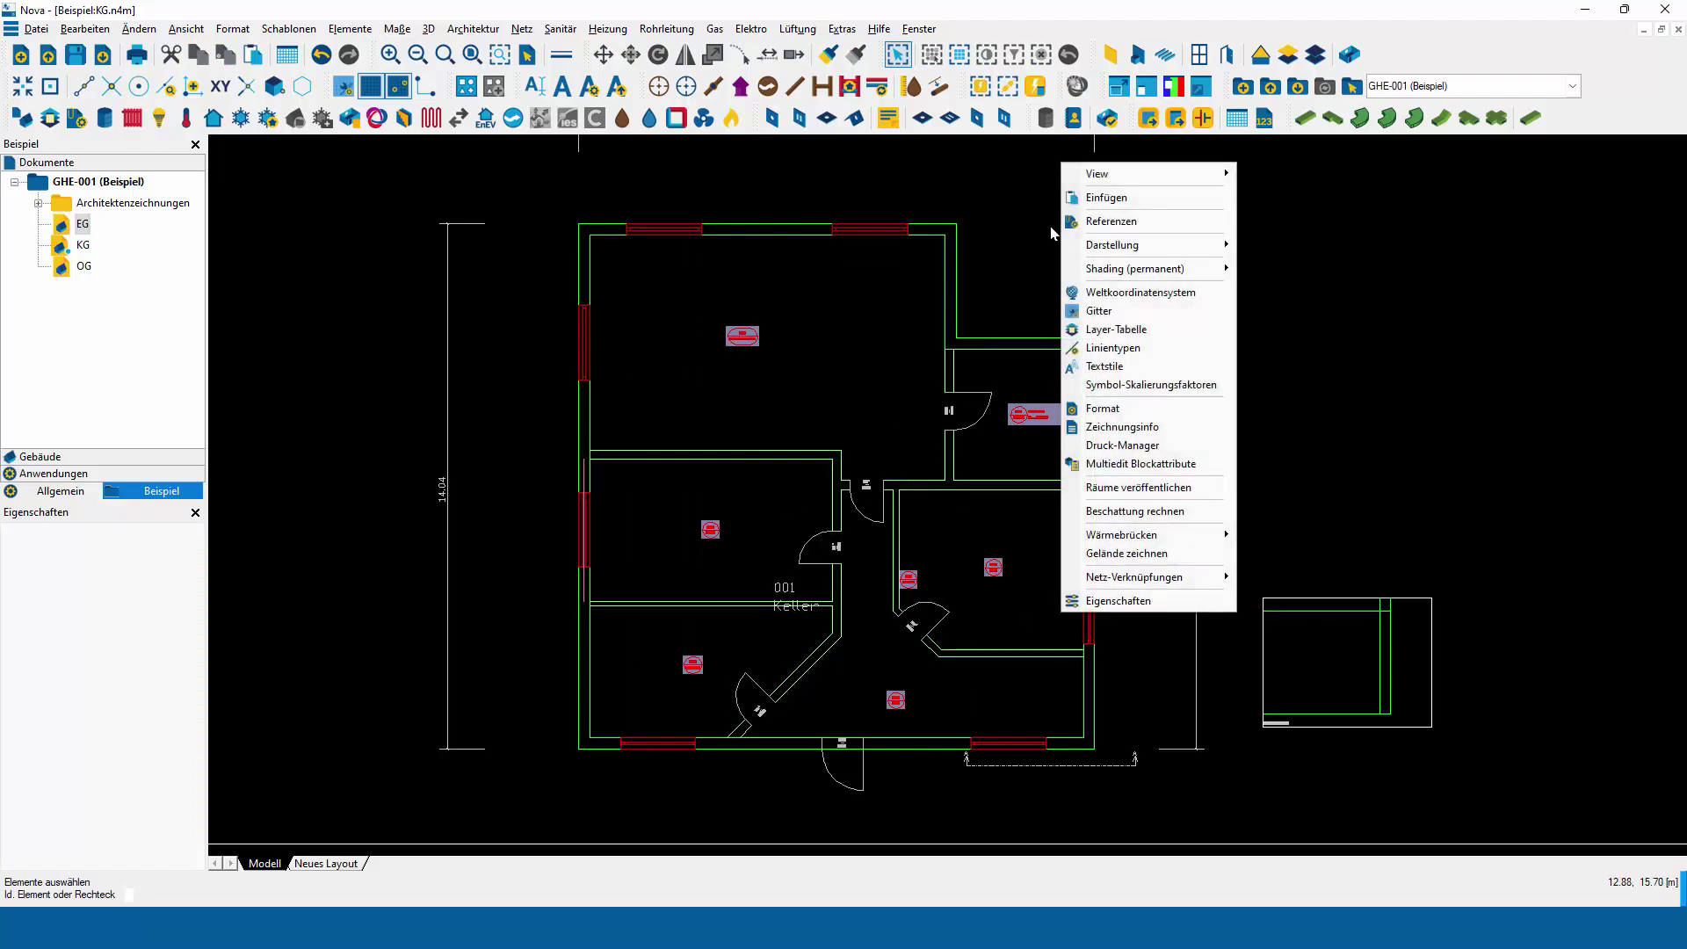
left_click(1120, 221)
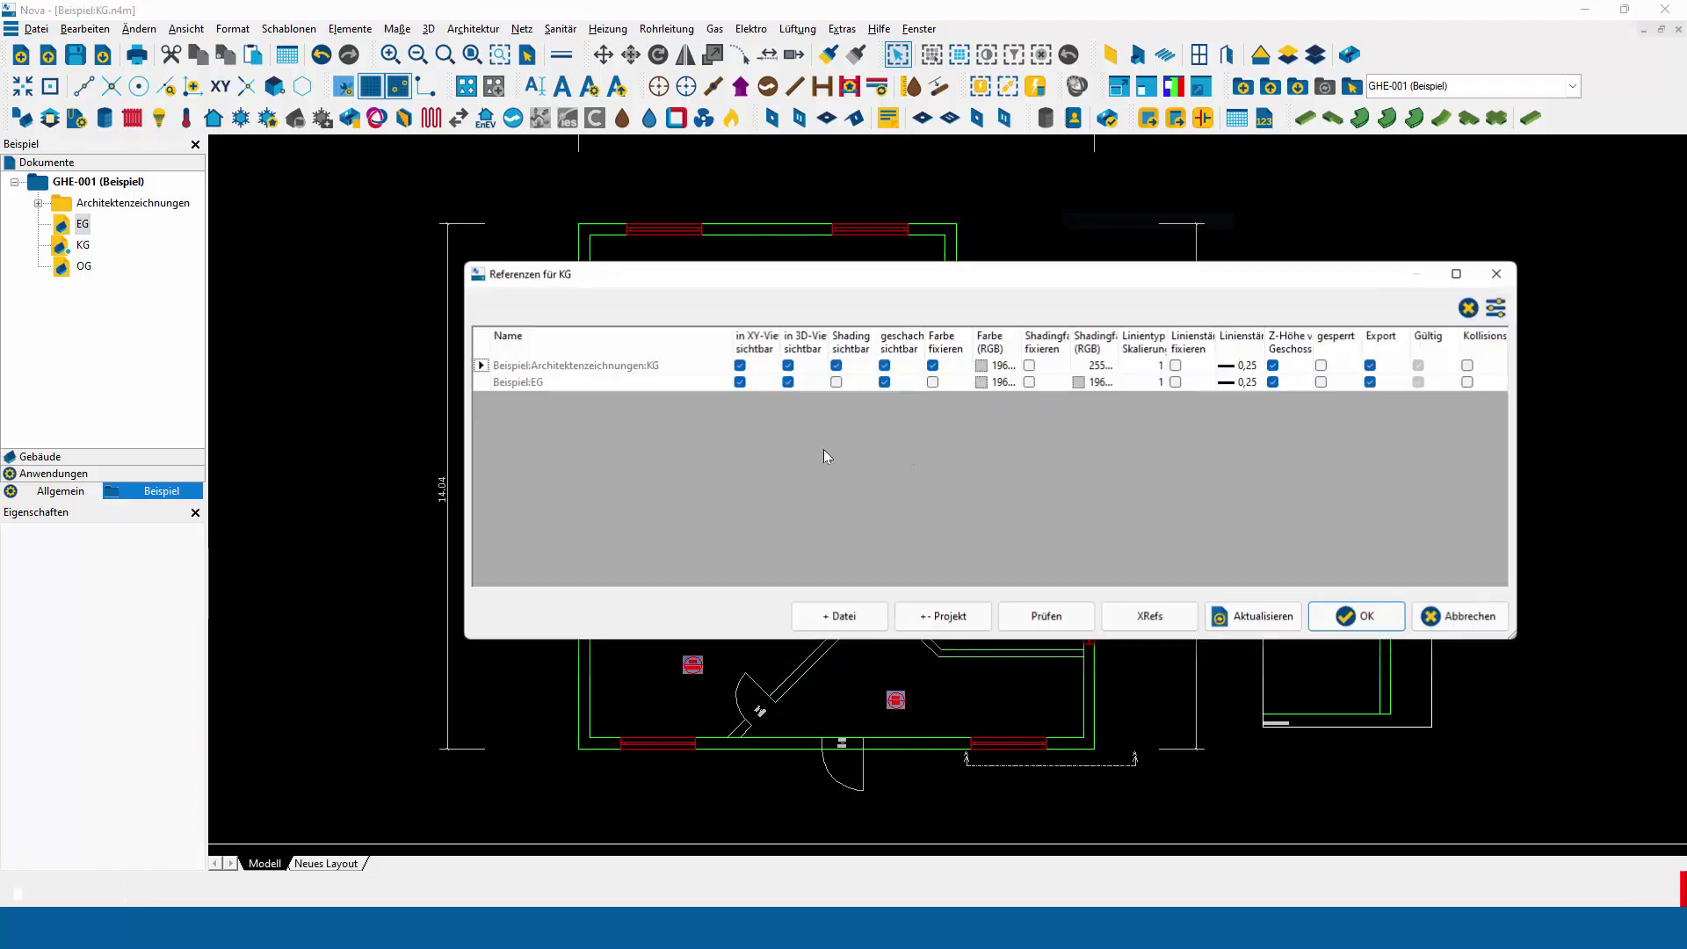
left_click(741, 382)
left_click(1358, 616)
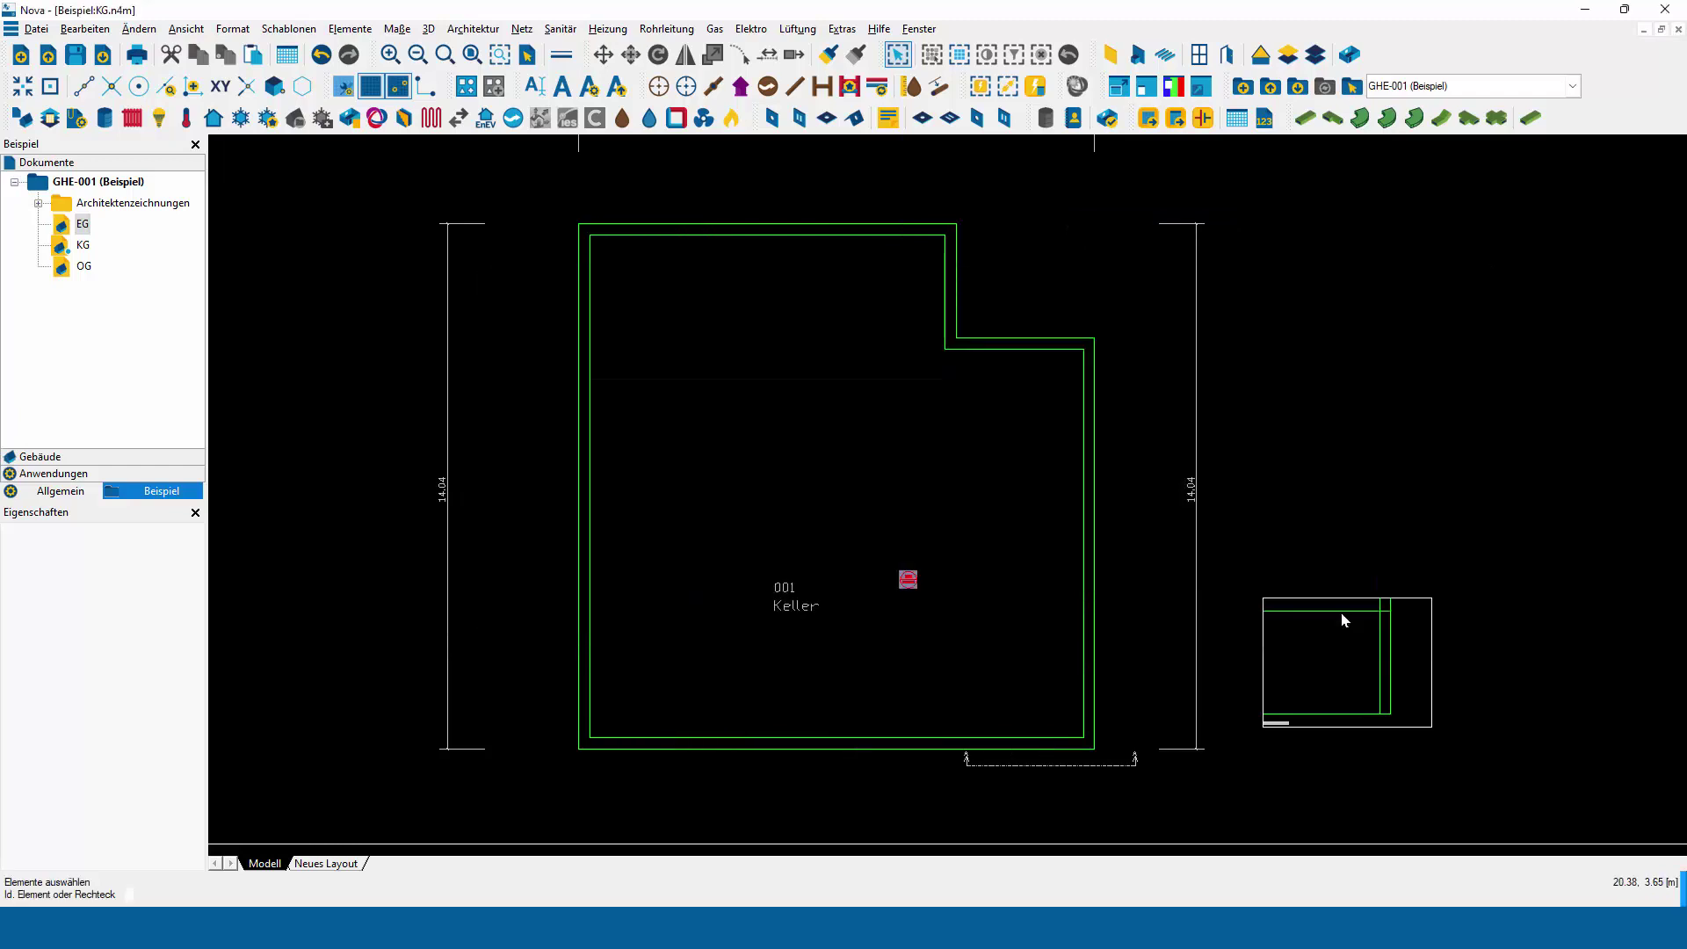
Open the EG ground-floor plan and start pasting the copied ceiling slab.
scroll(893, 663, "up", 1)
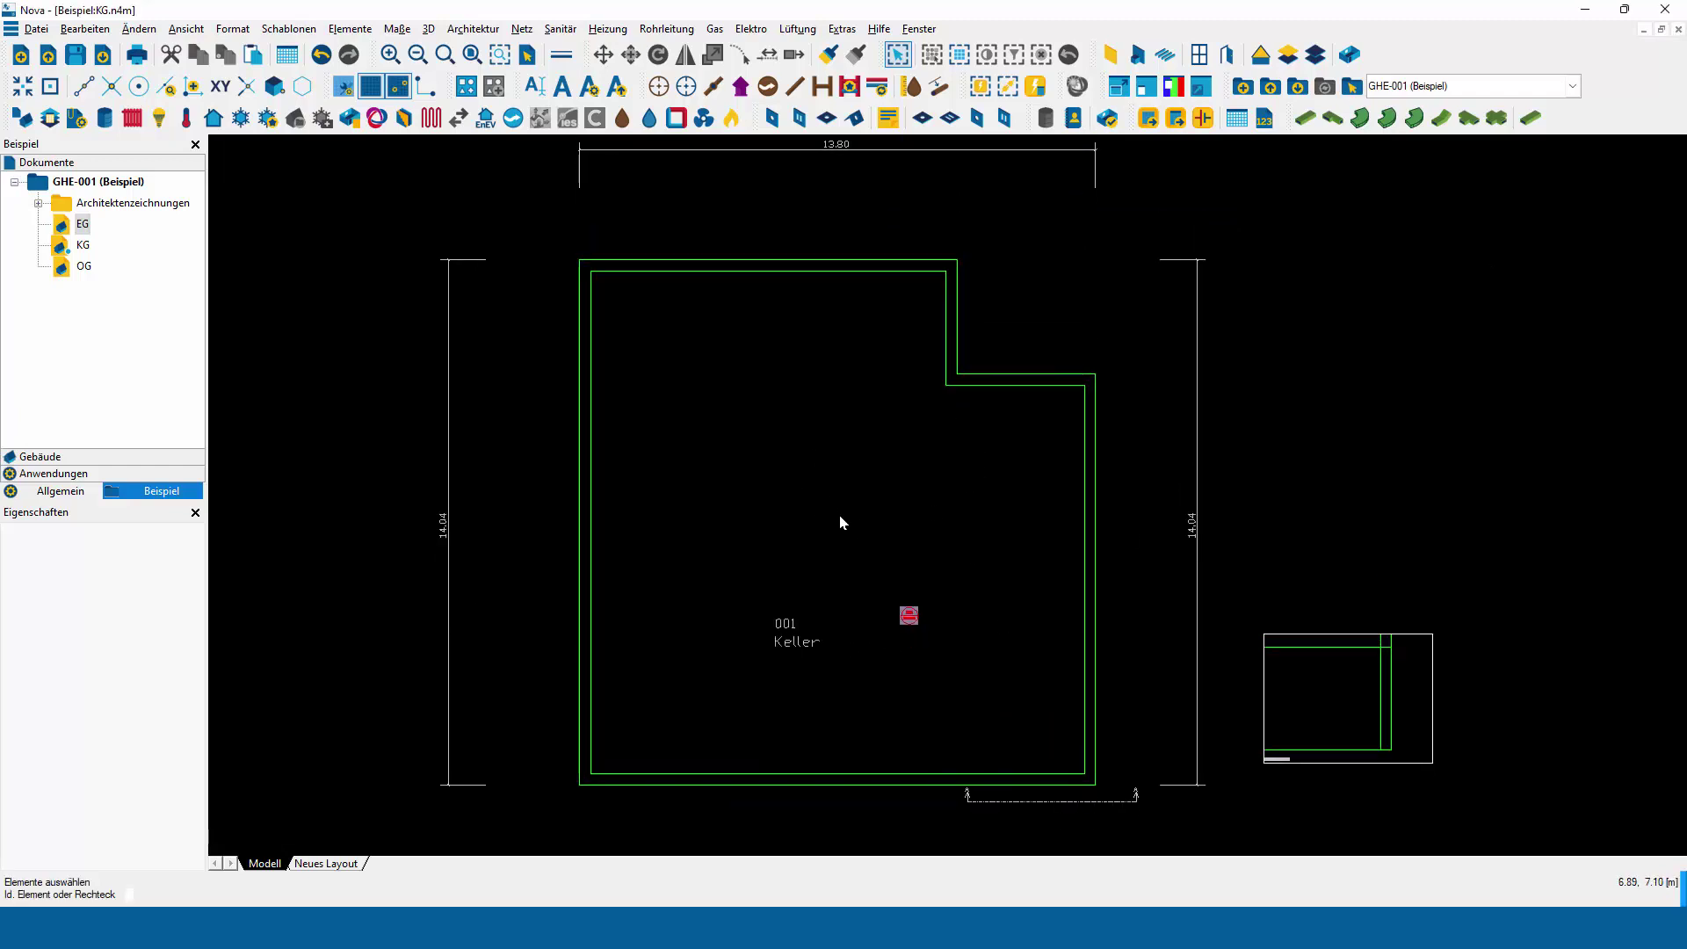
double_click(83, 223)
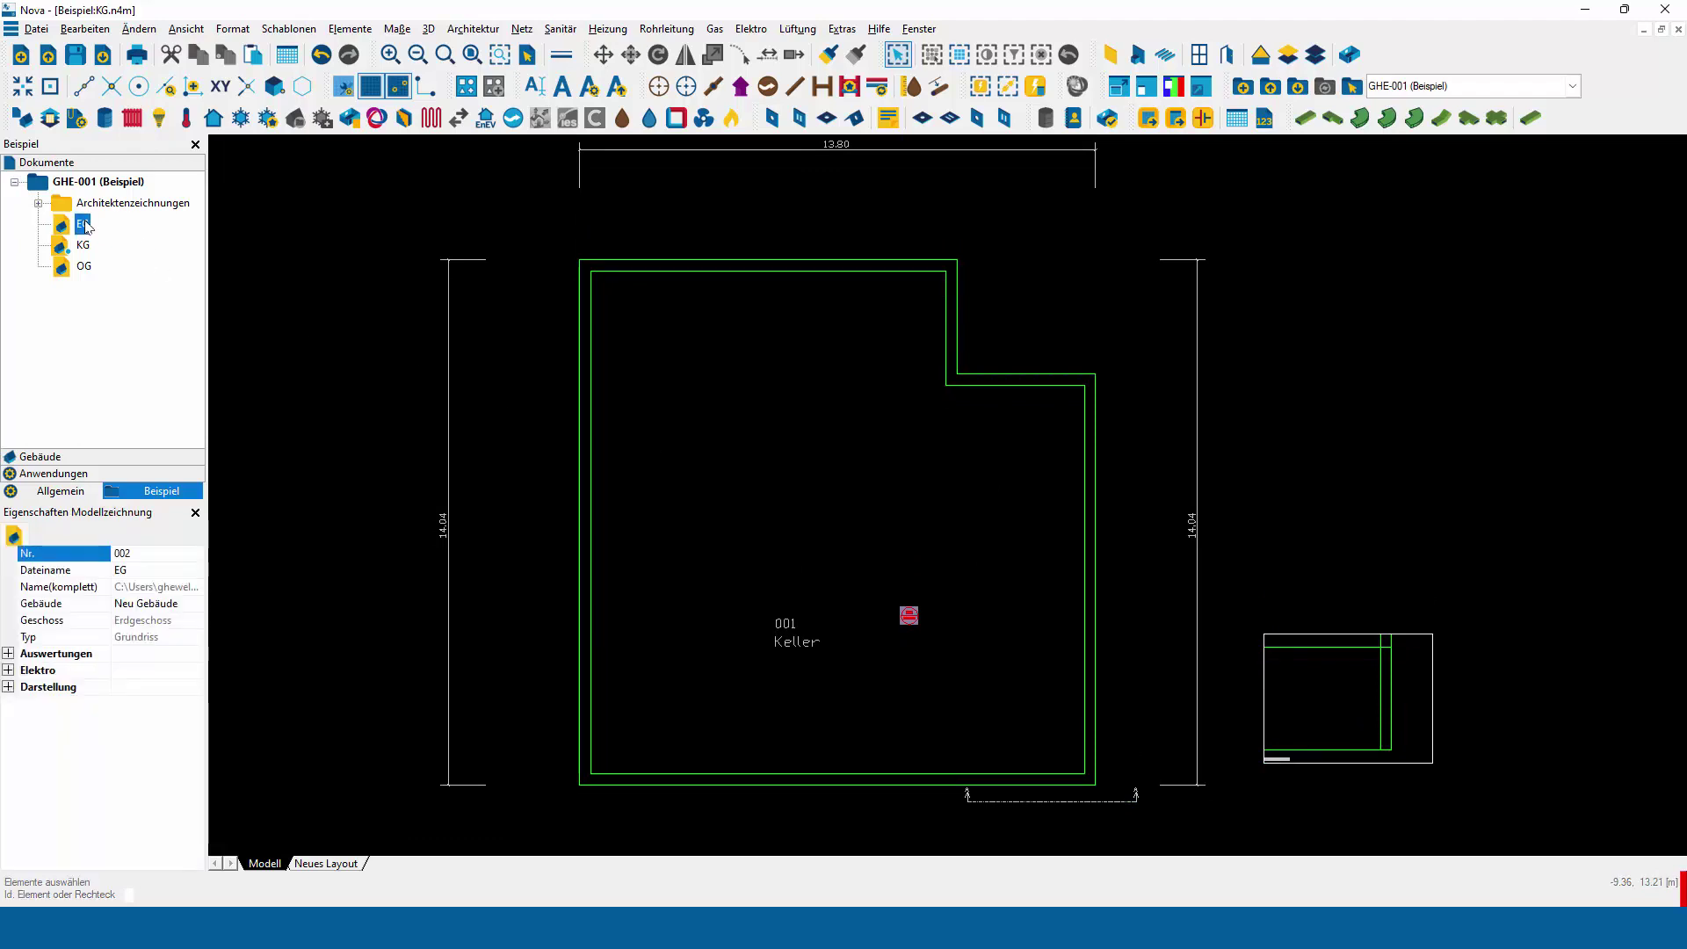
scroll(1054, 411, "up", 1)
scroll(1054, 411, "up", 1)
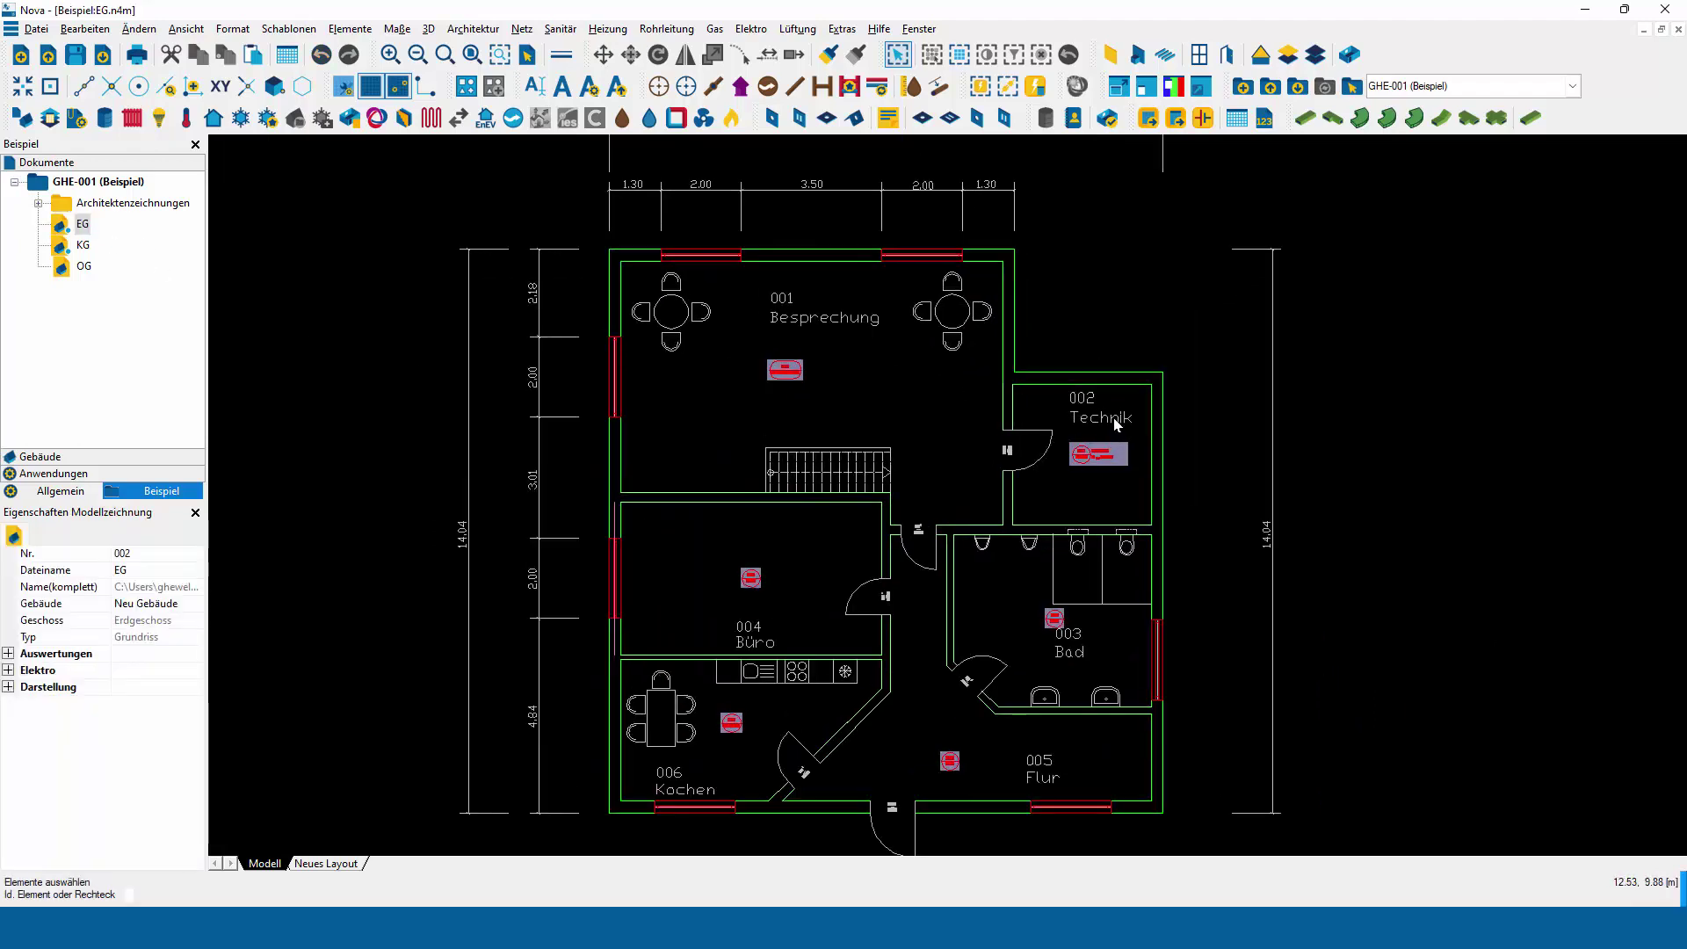
key("ctrl+v")
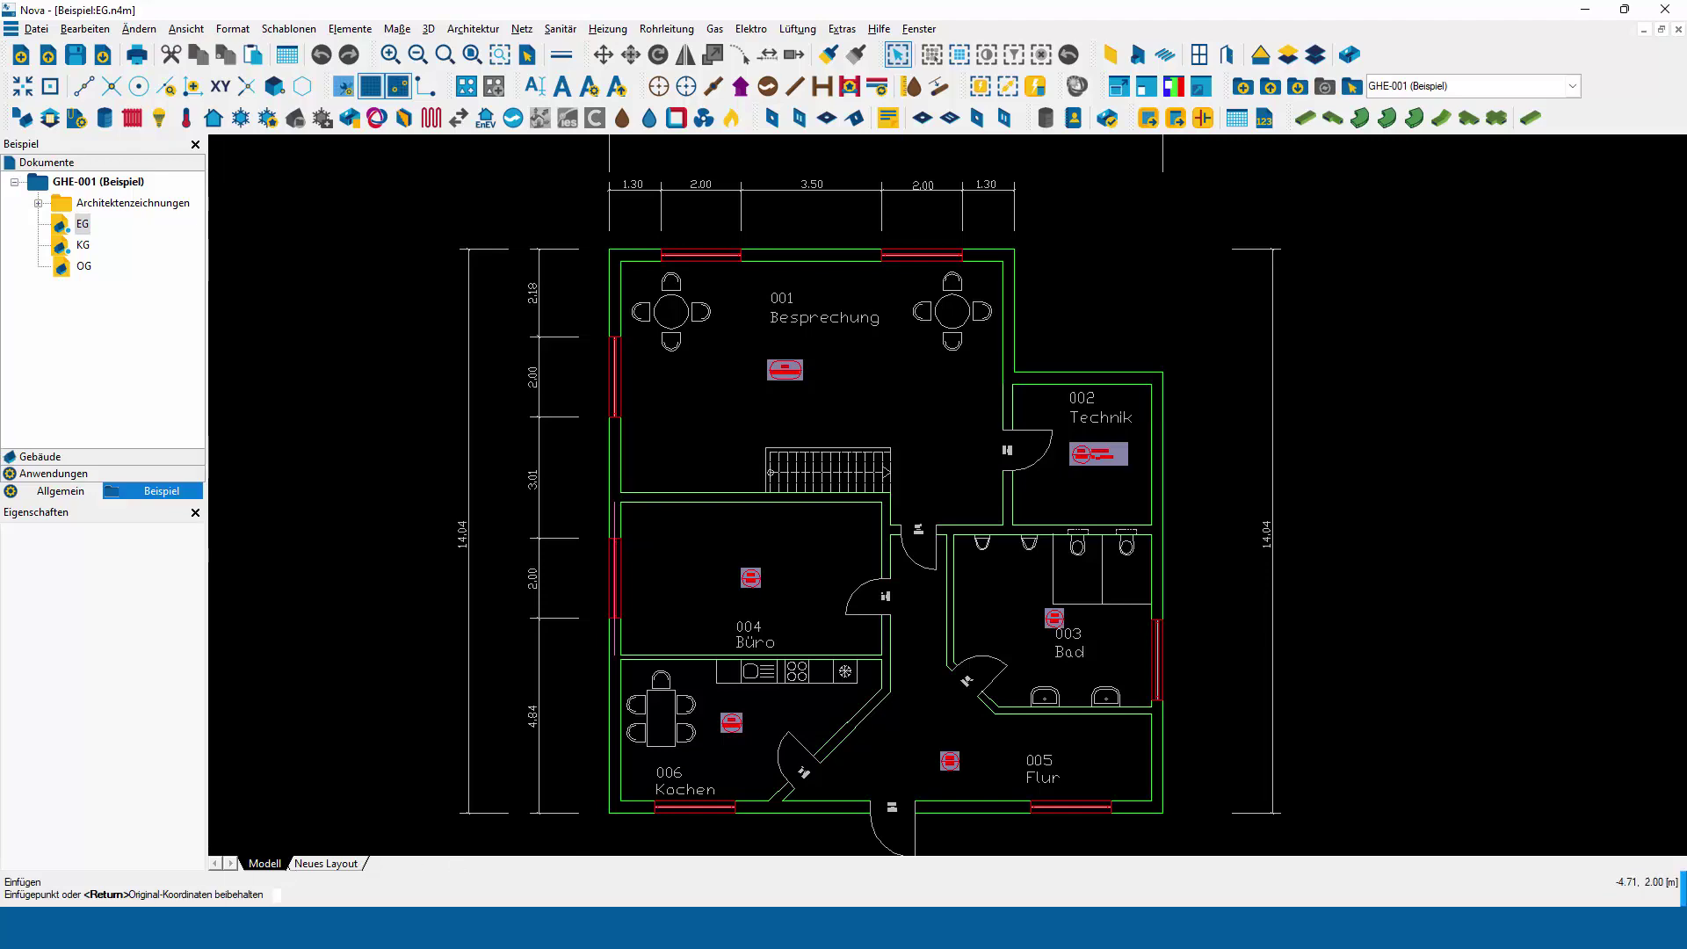
Insert the slab at its original coordinates and zoom to check the opening by Technik.
key("Return")
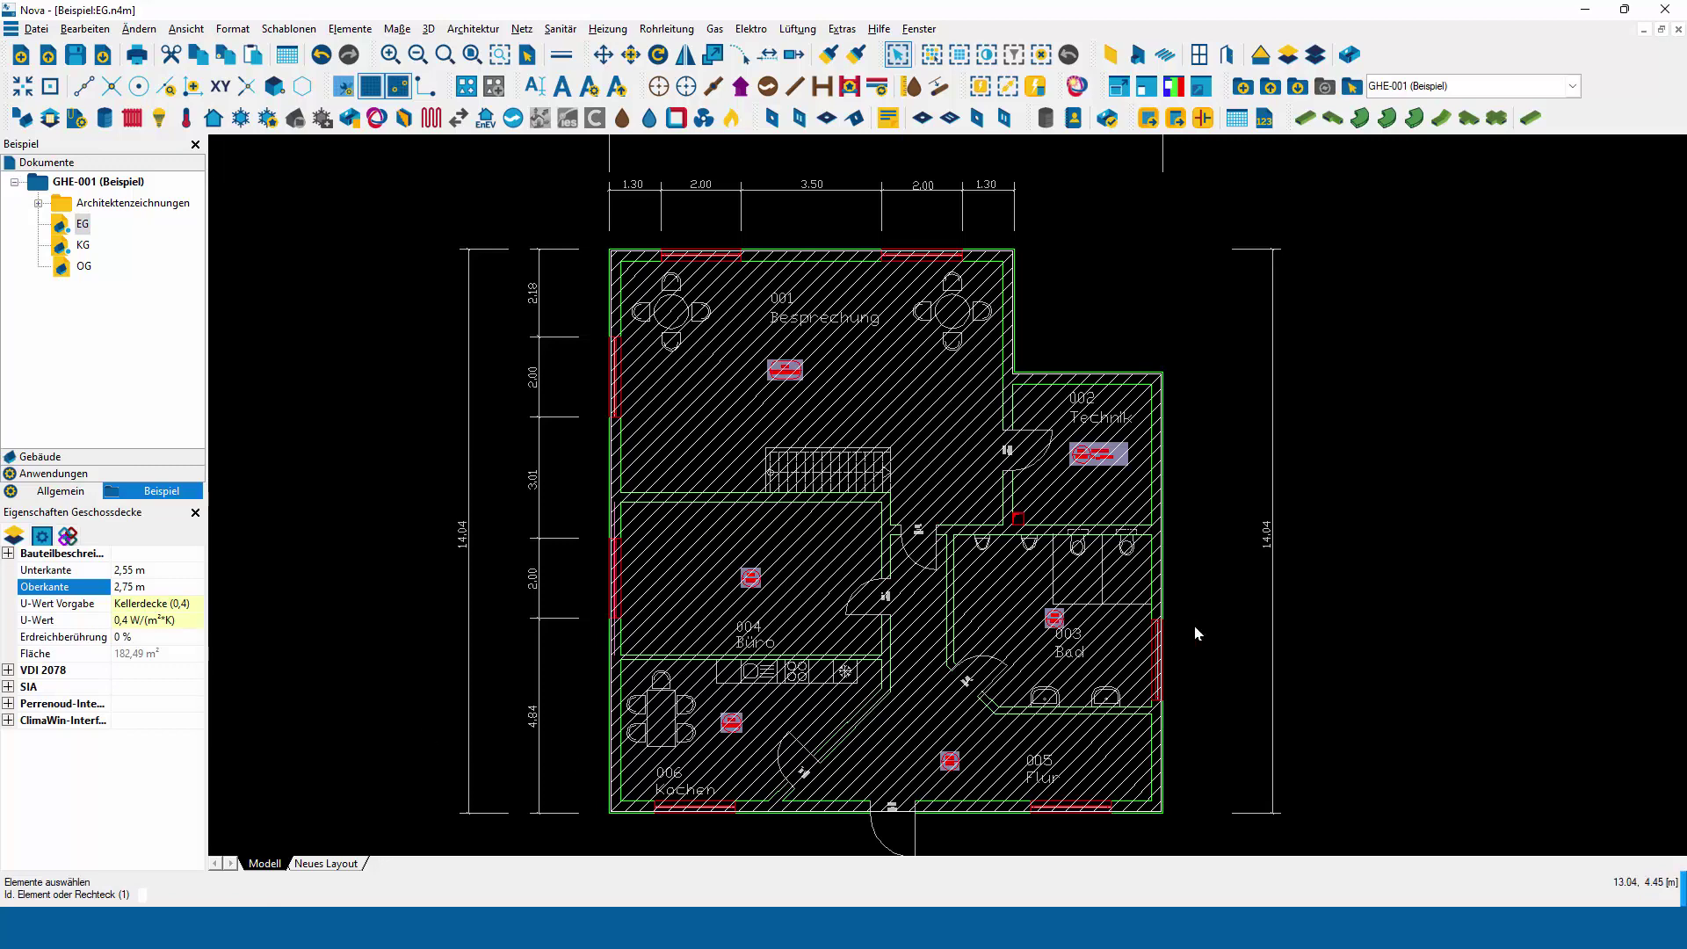
left_click(1218, 619)
scroll(1012, 531, "up", 3)
scroll(1034, 528, "up", 2)
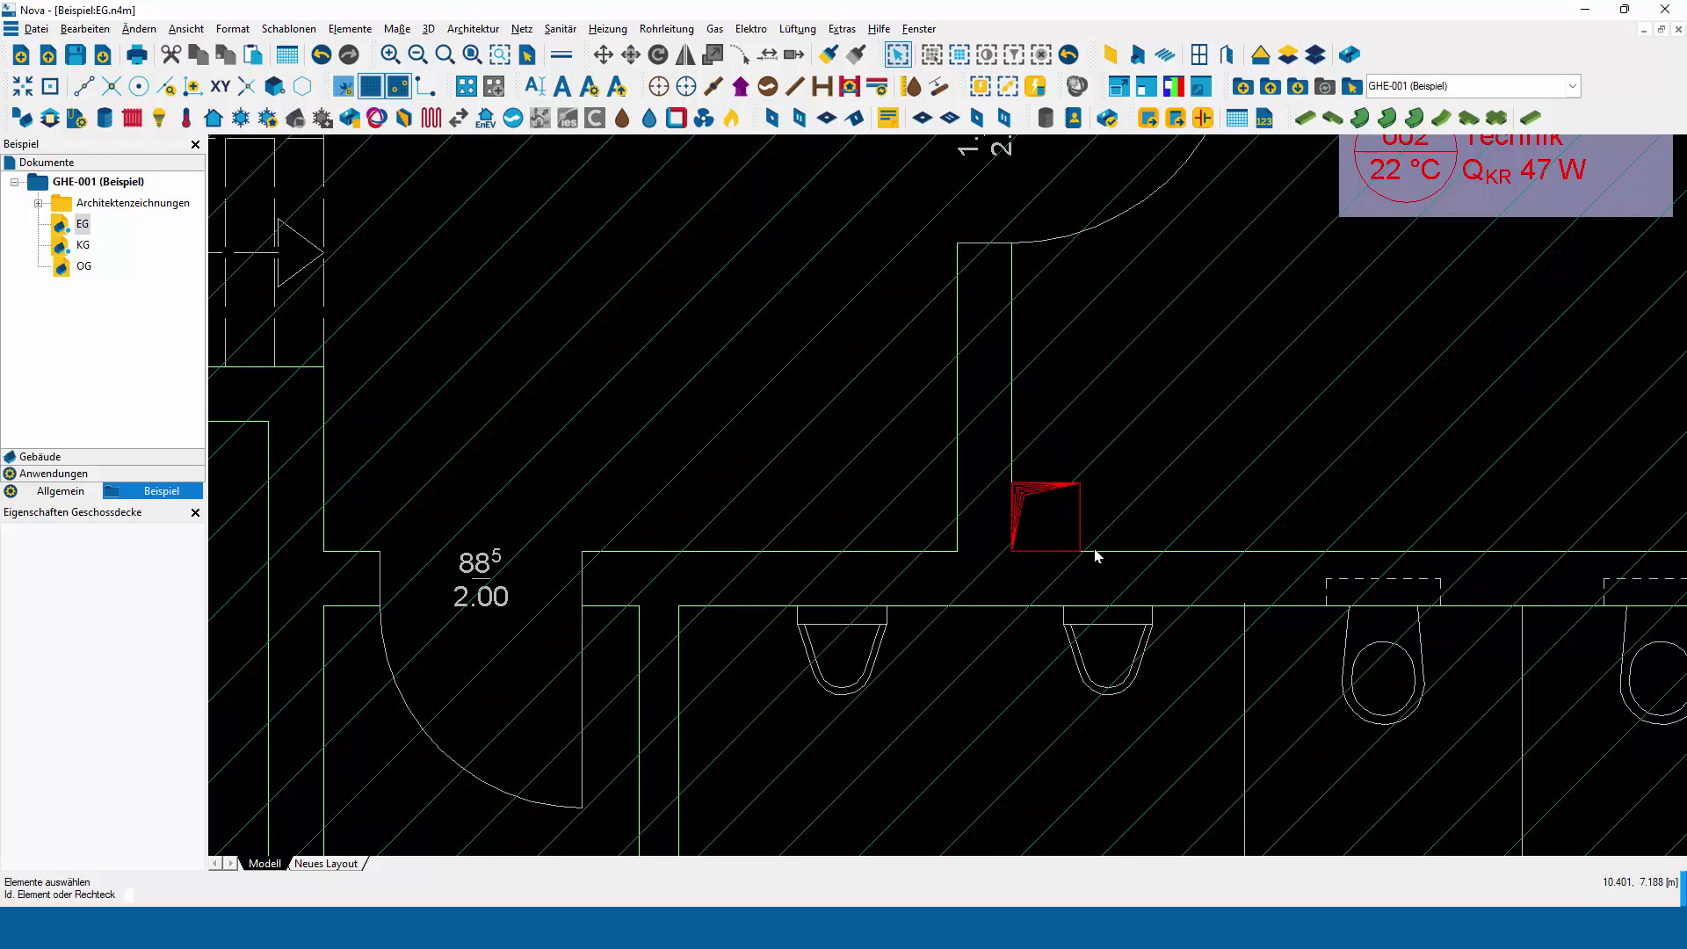
scroll(1097, 556, "down", 1)
scroll(1094, 557, "down", 3)
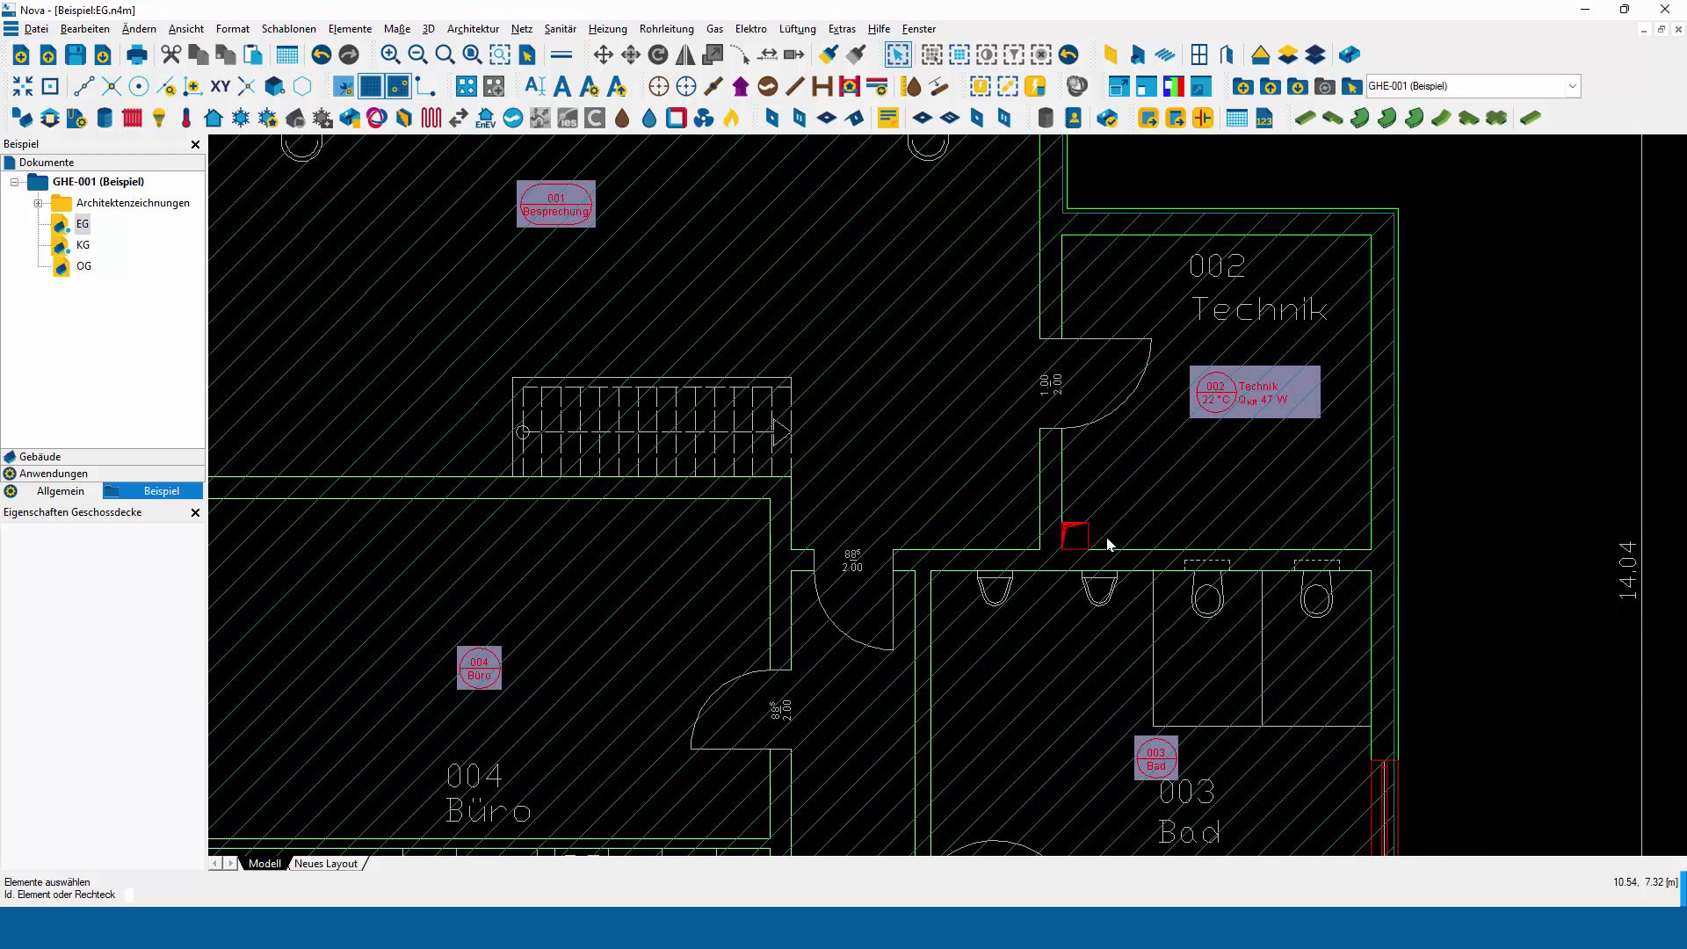
Try placing a ventilation duct in room 002 Technik with height 2500, then cancel.
left_click(803, 29)
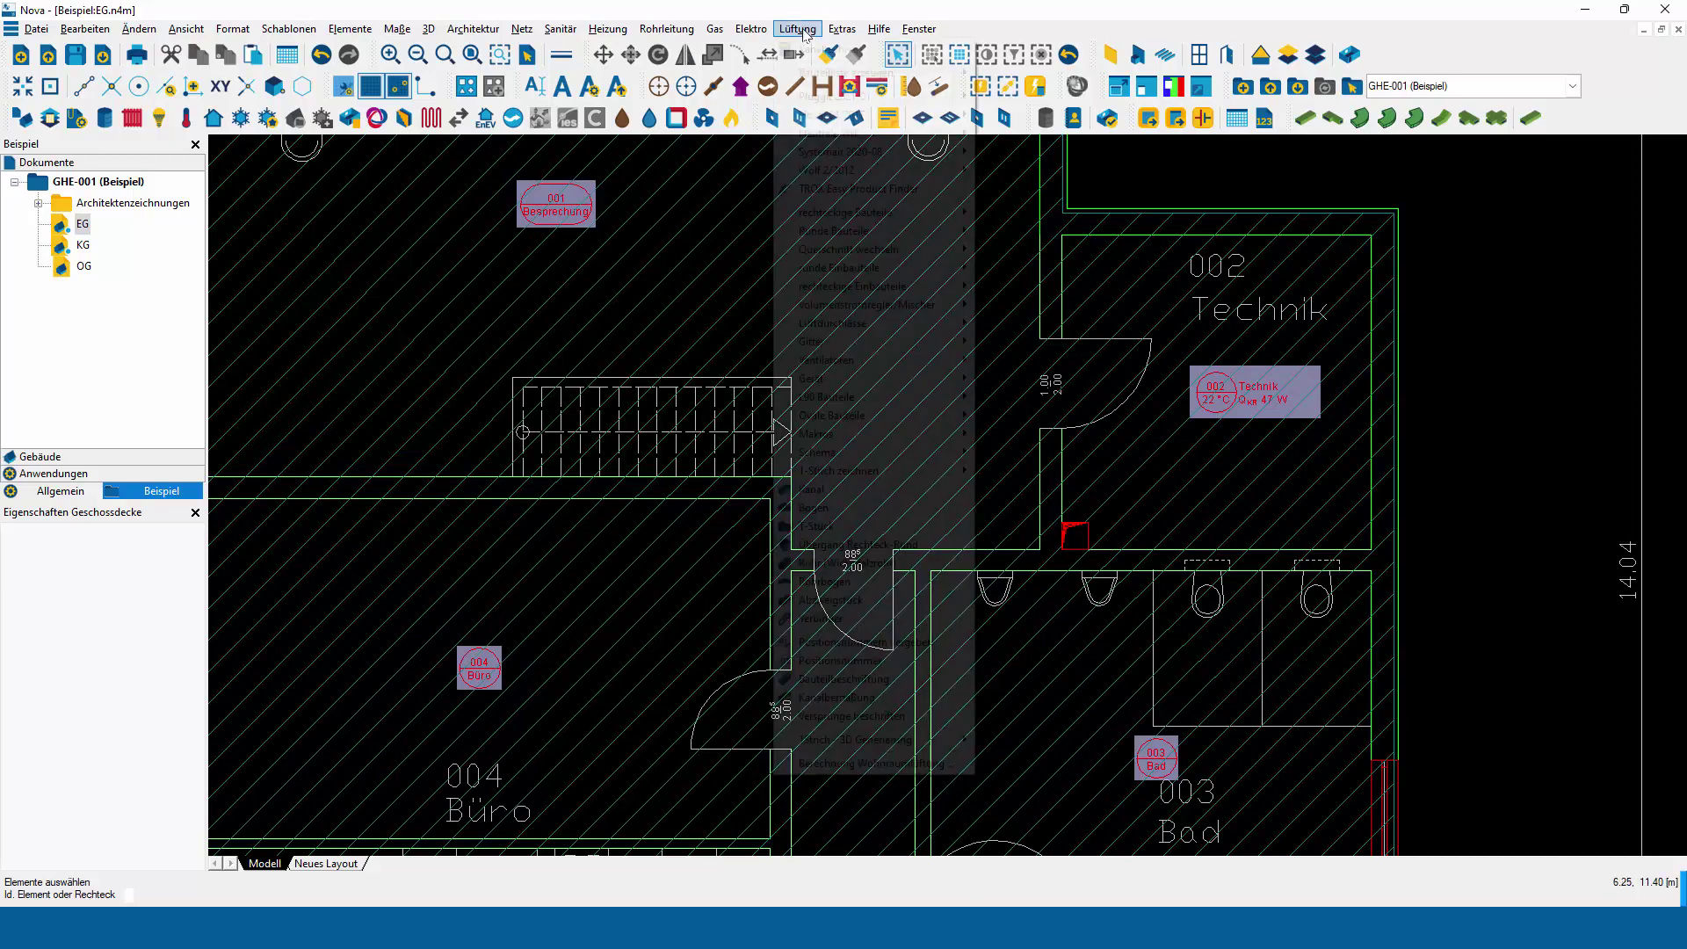
left_click(824, 490)
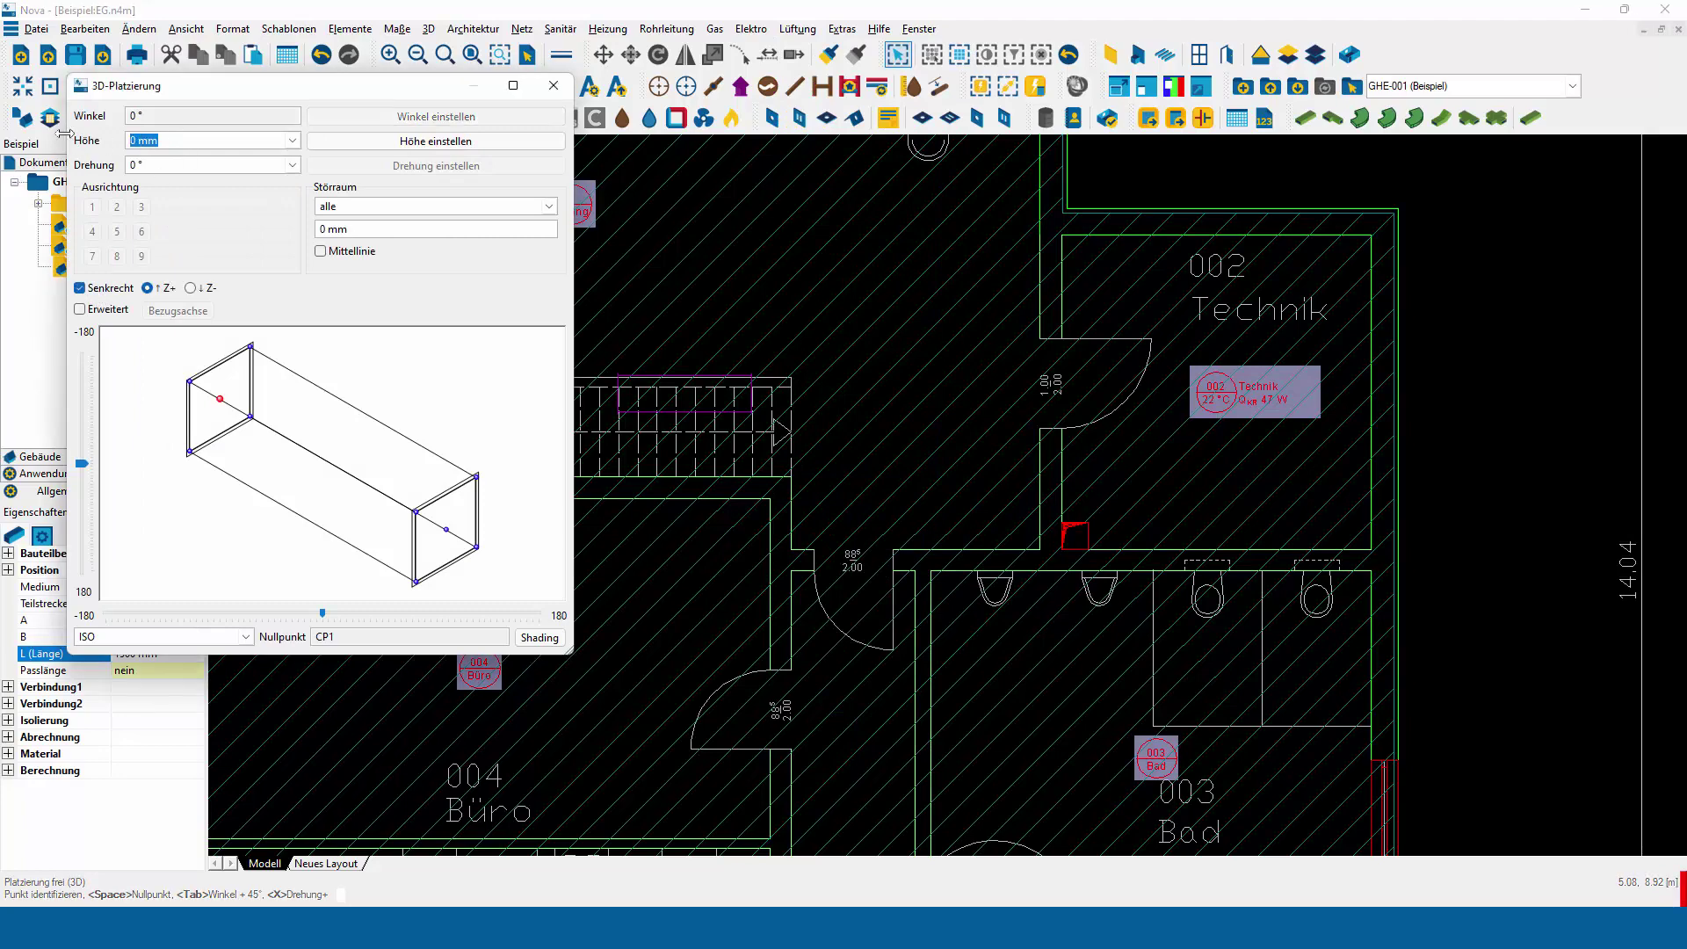
type("2500")
key("Return")
left_click(1240, 473)
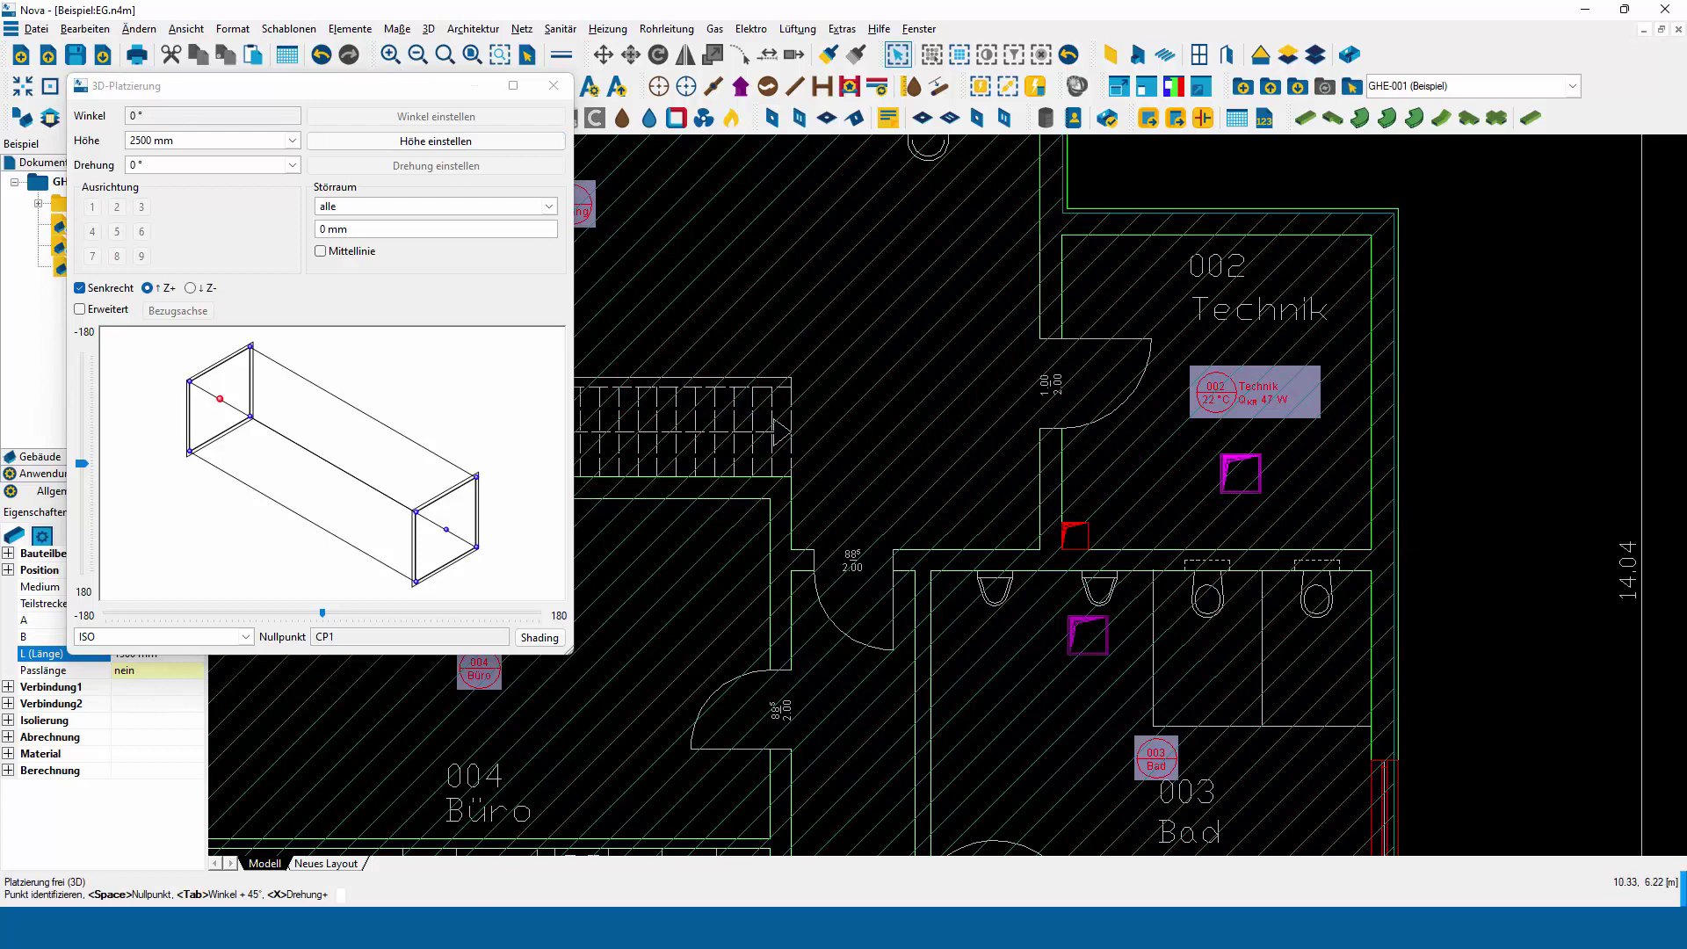
key("Escape")
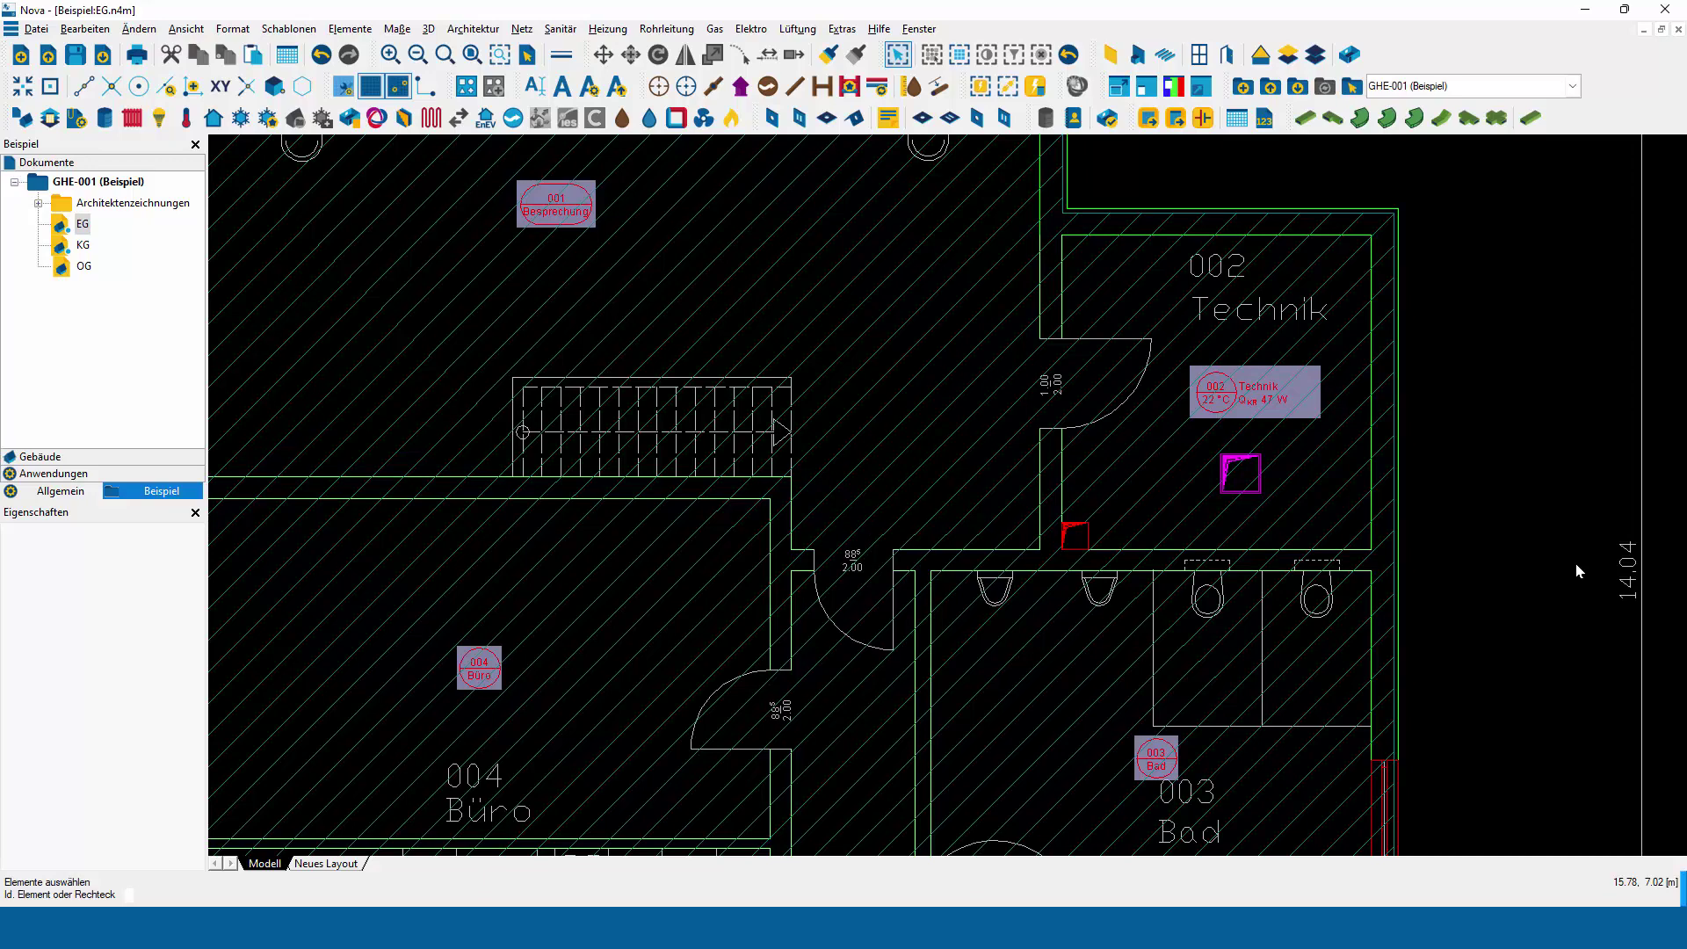
Generate a ceiling opening for the Technik duct, then cut the EG floor slab out.
right_click(1255, 465)
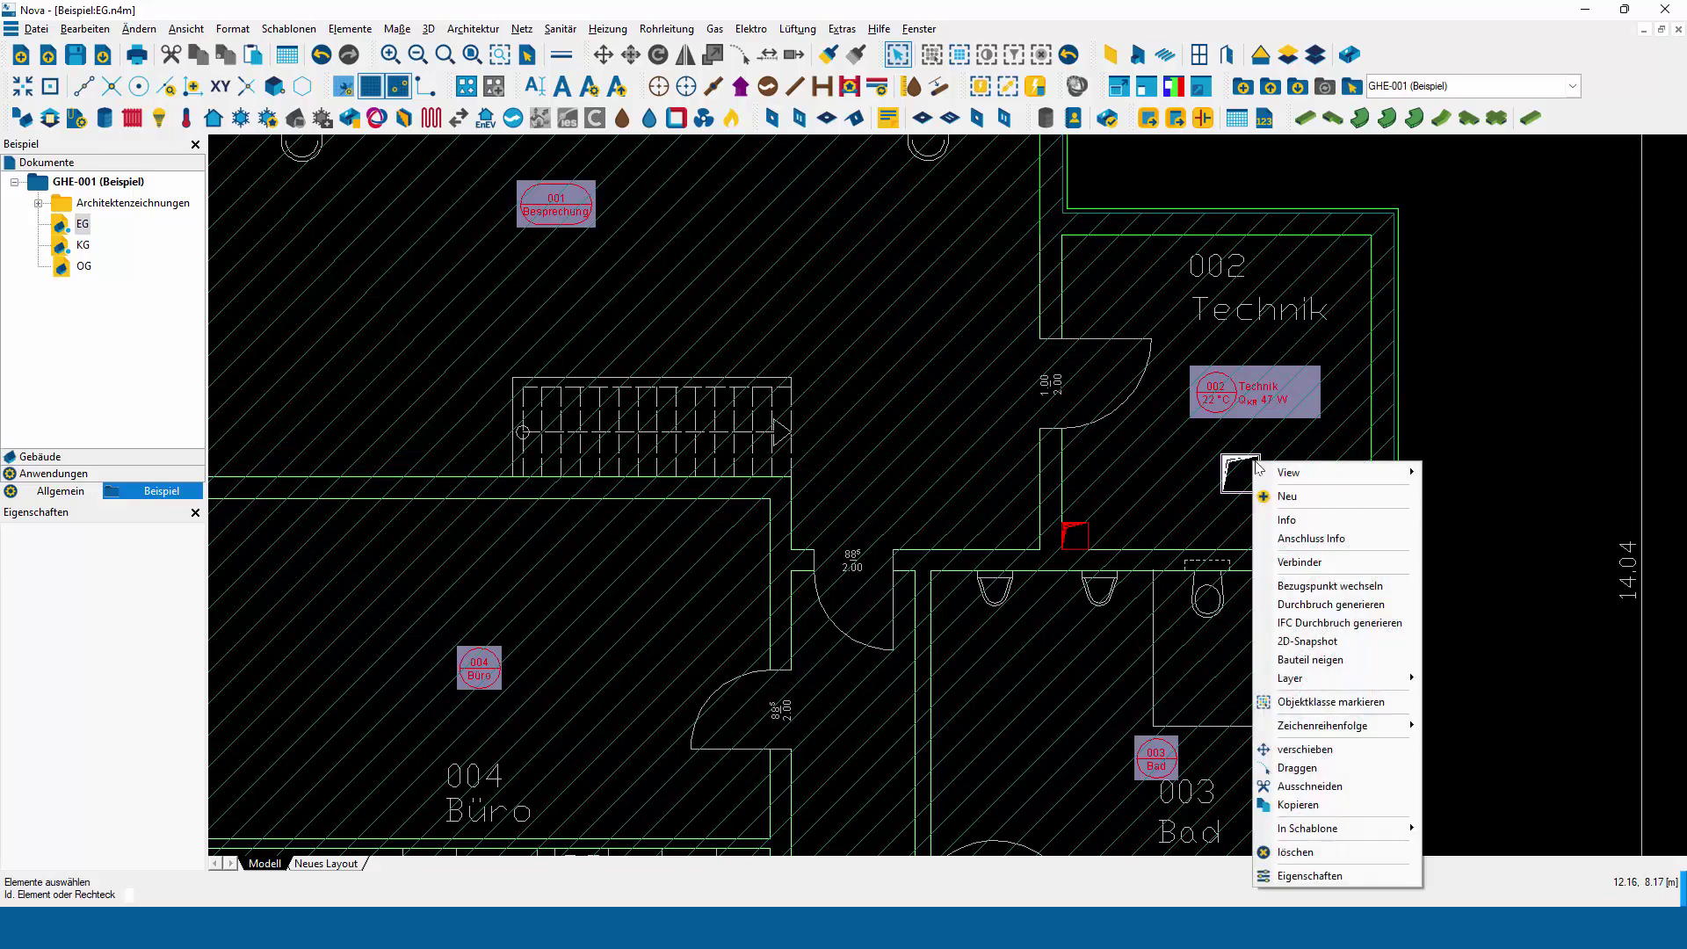
left_click(1309, 604)
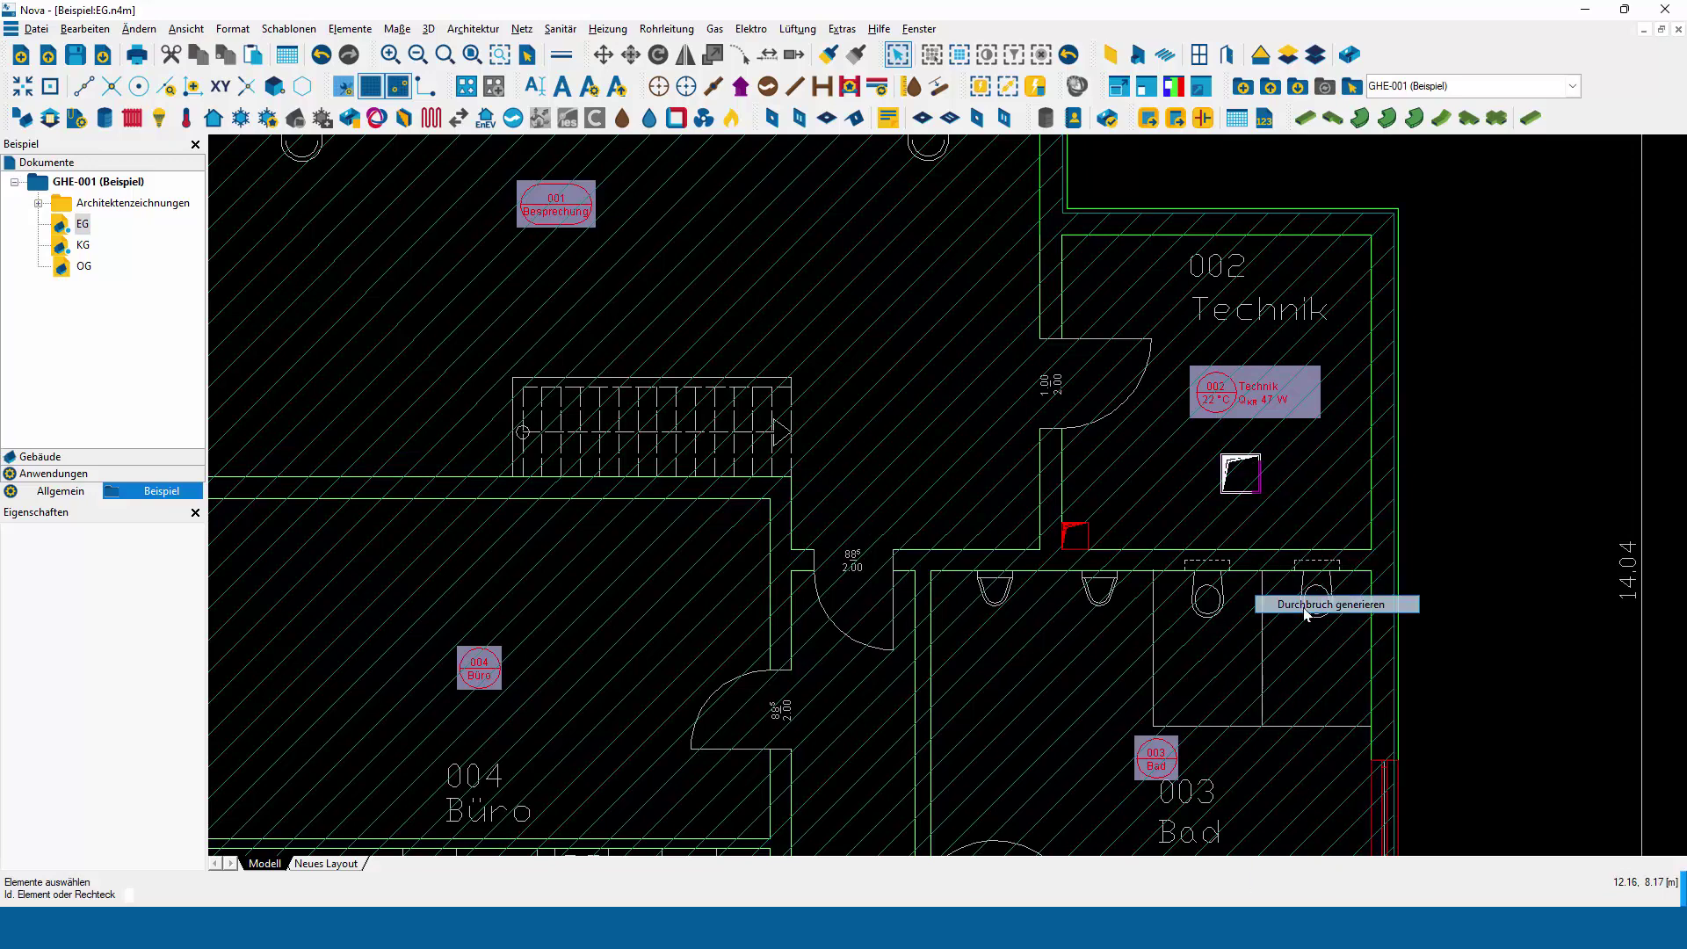
left_click(933, 670)
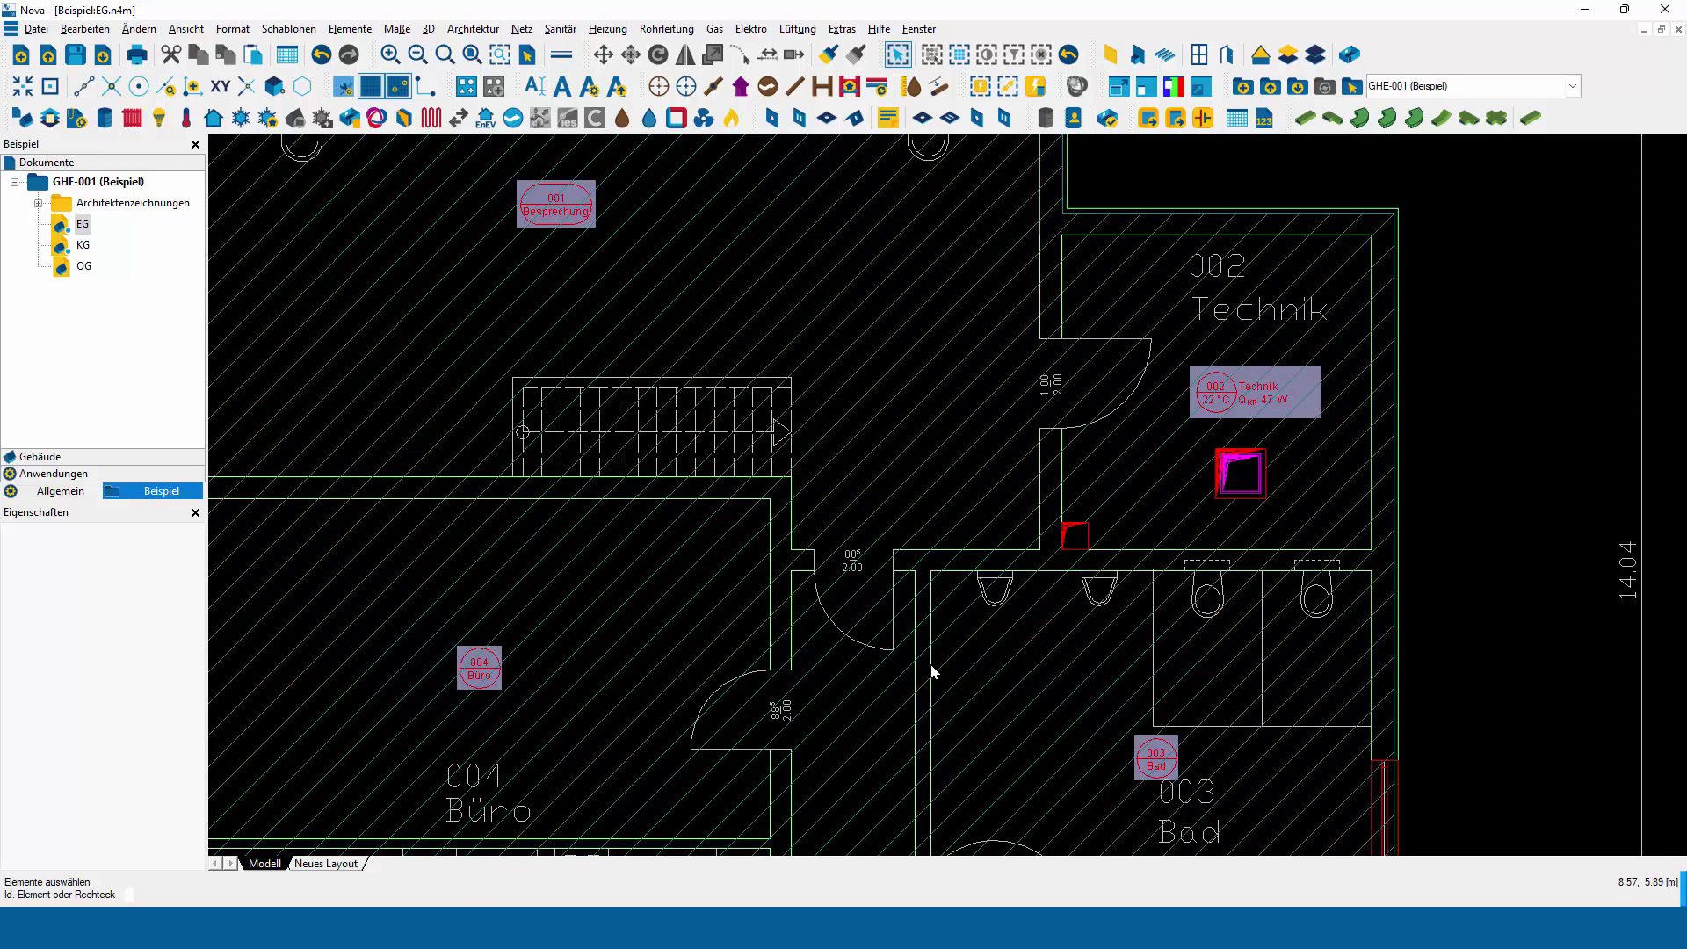
left_click(923, 452)
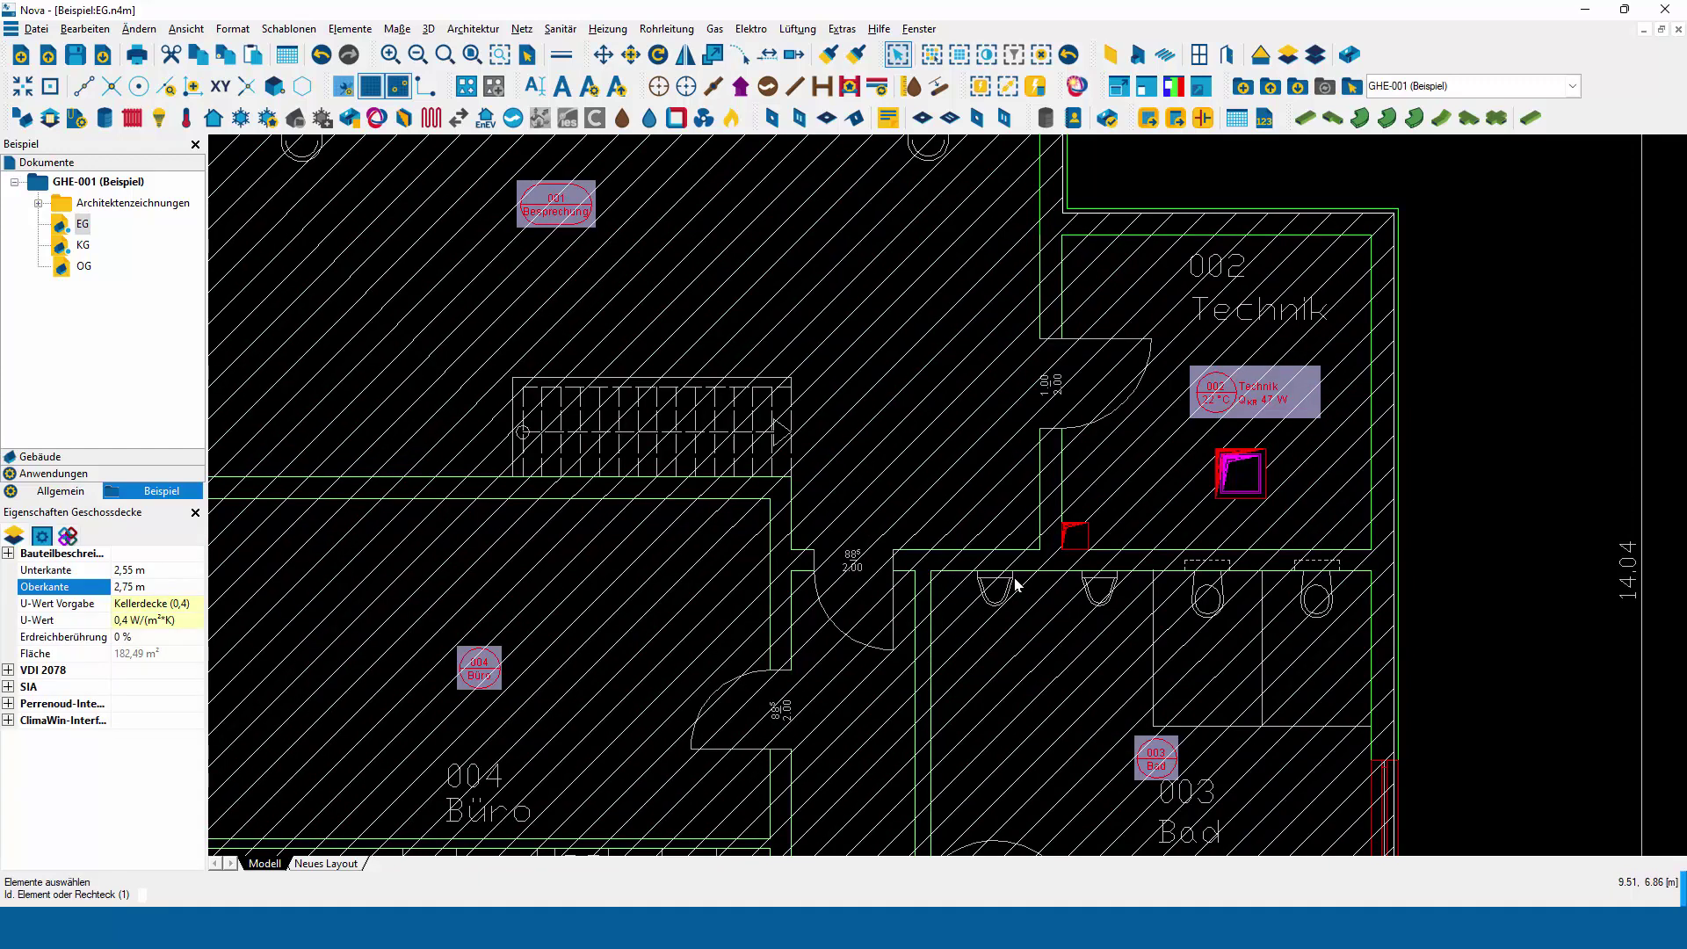
key("Escape")
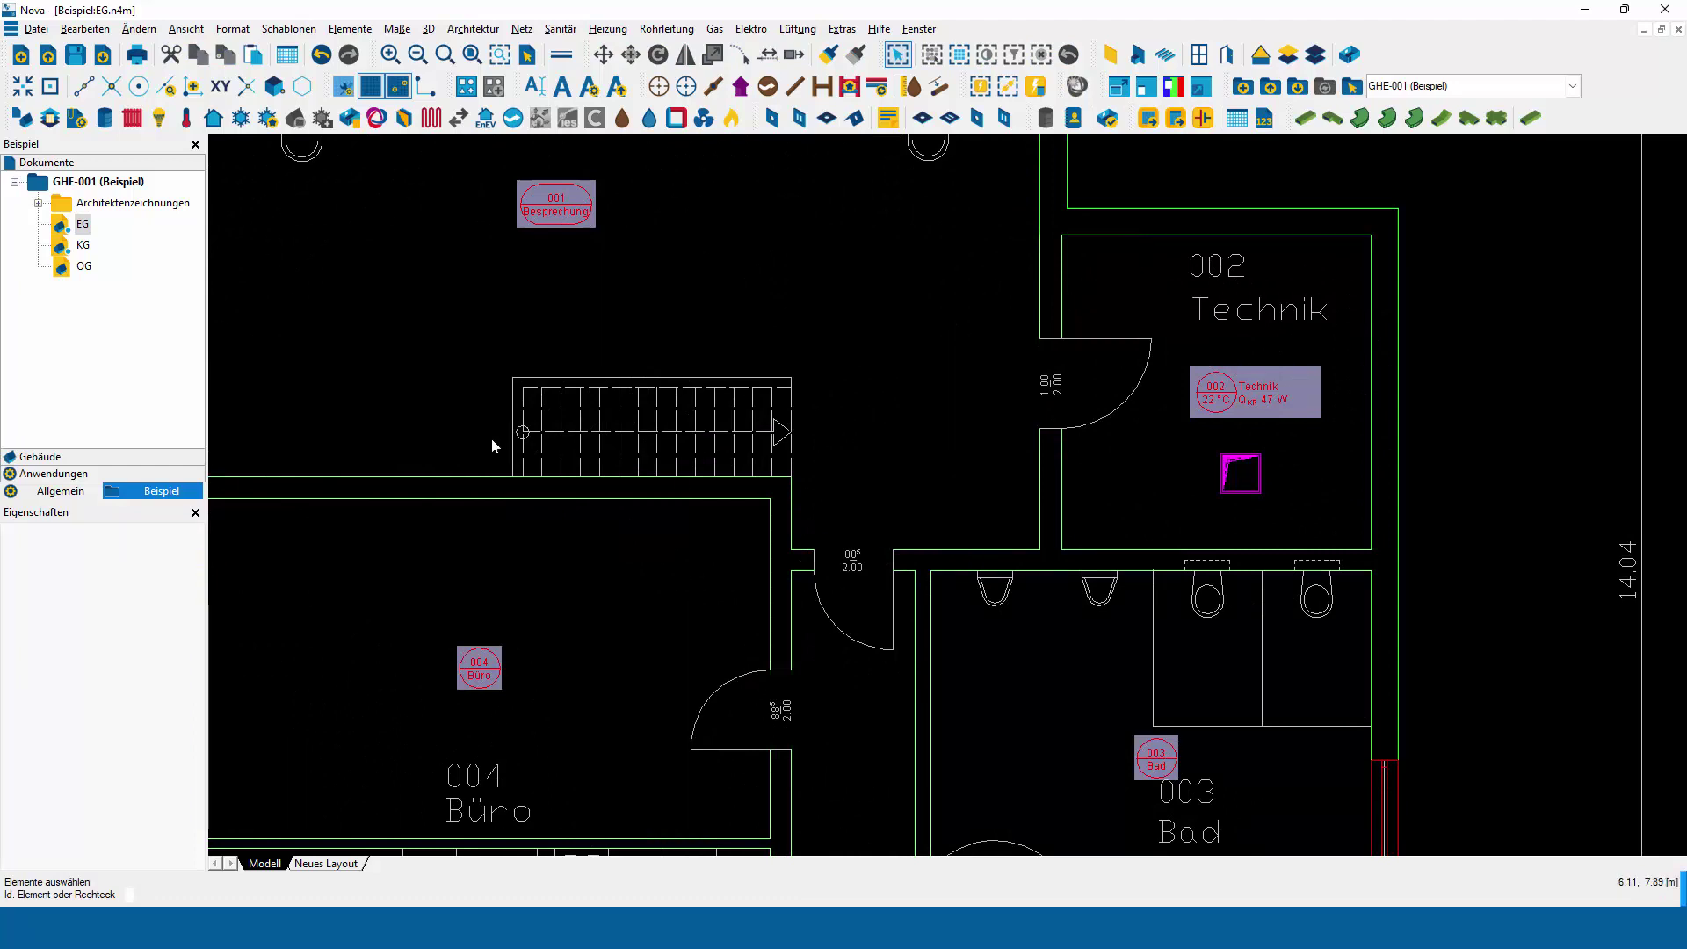
Paste the floor slab into the KG basement plan at its original coordinates.
double_click(79, 246)
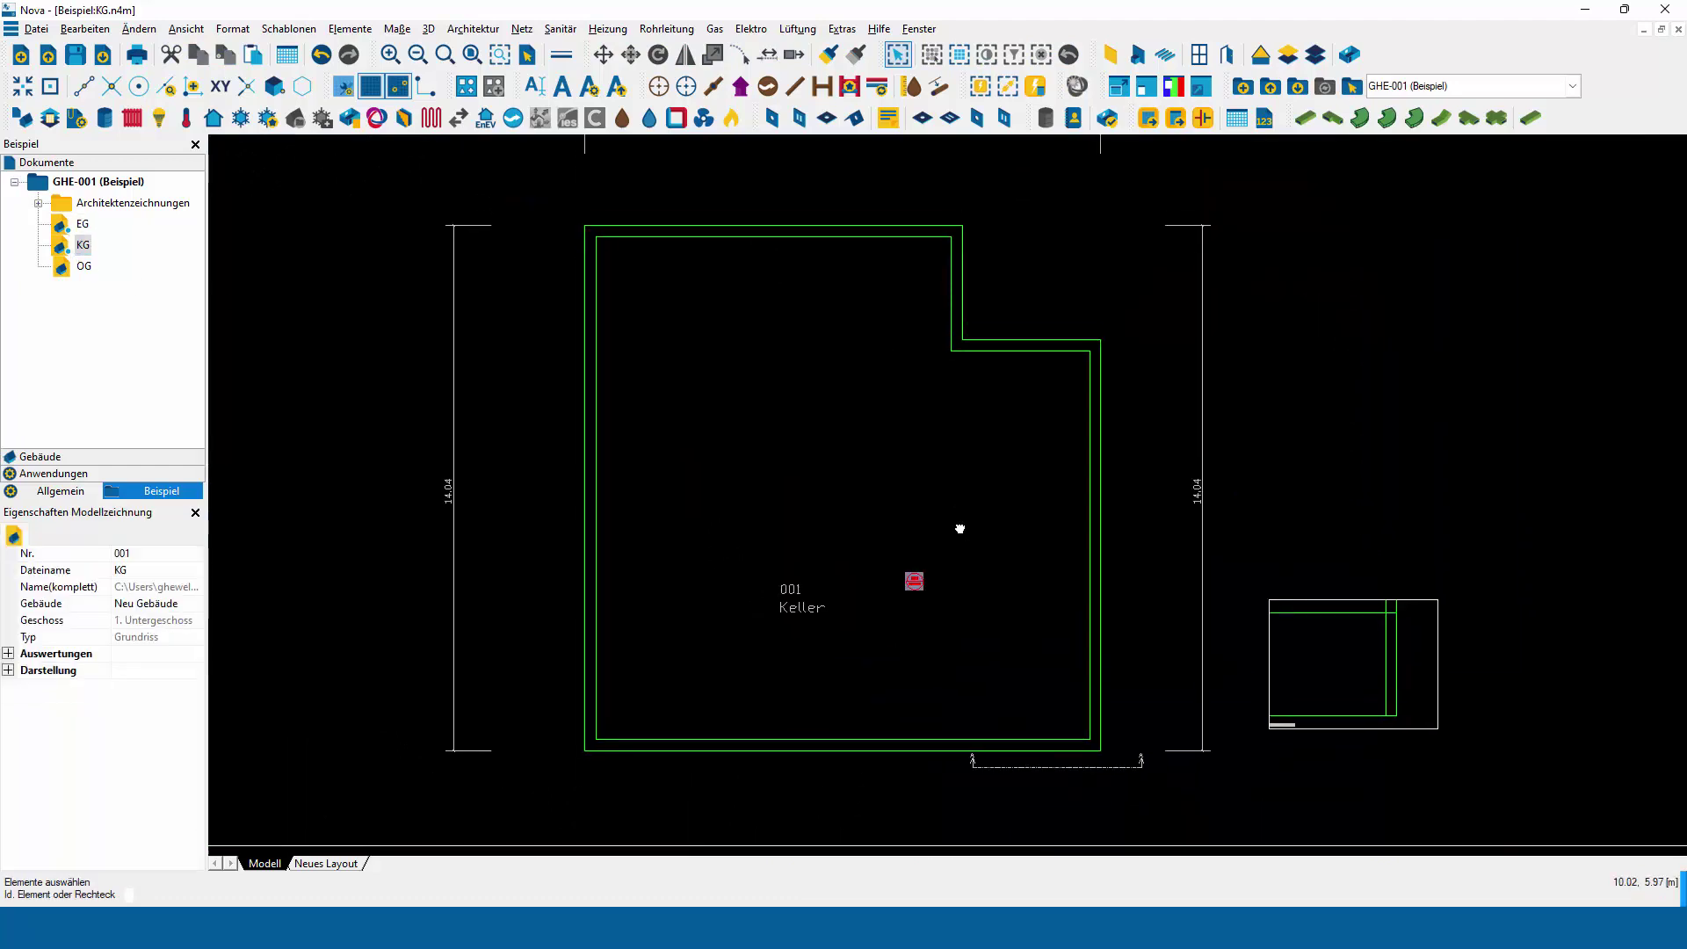
key("ctrl+v")
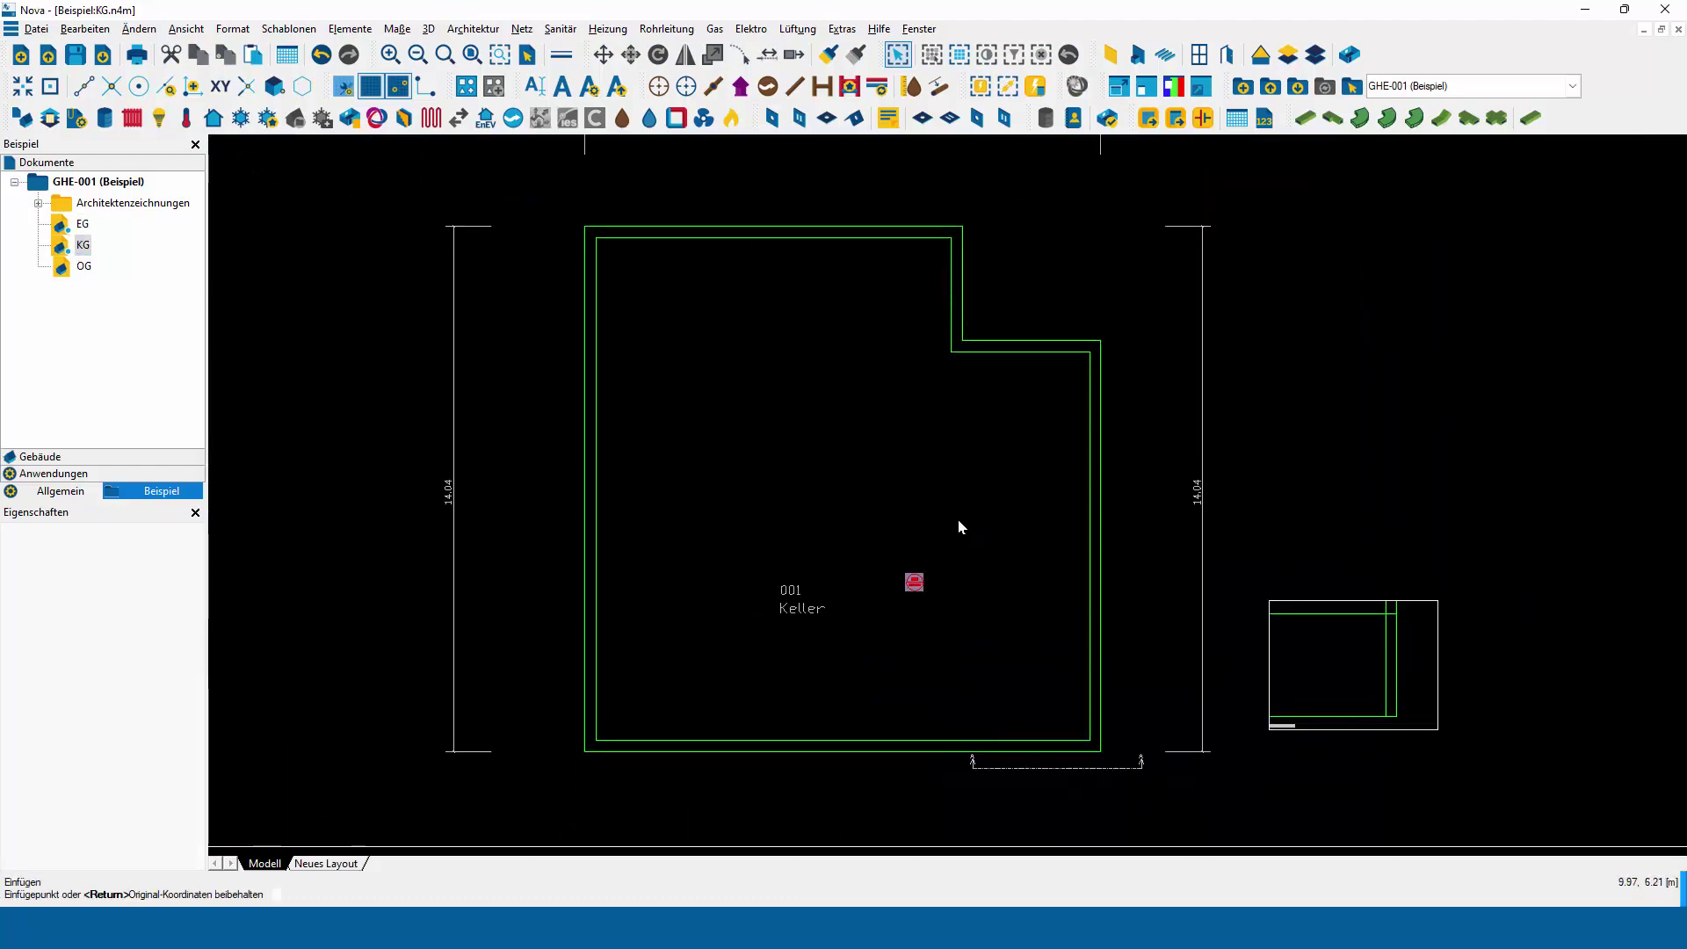
key("Return")
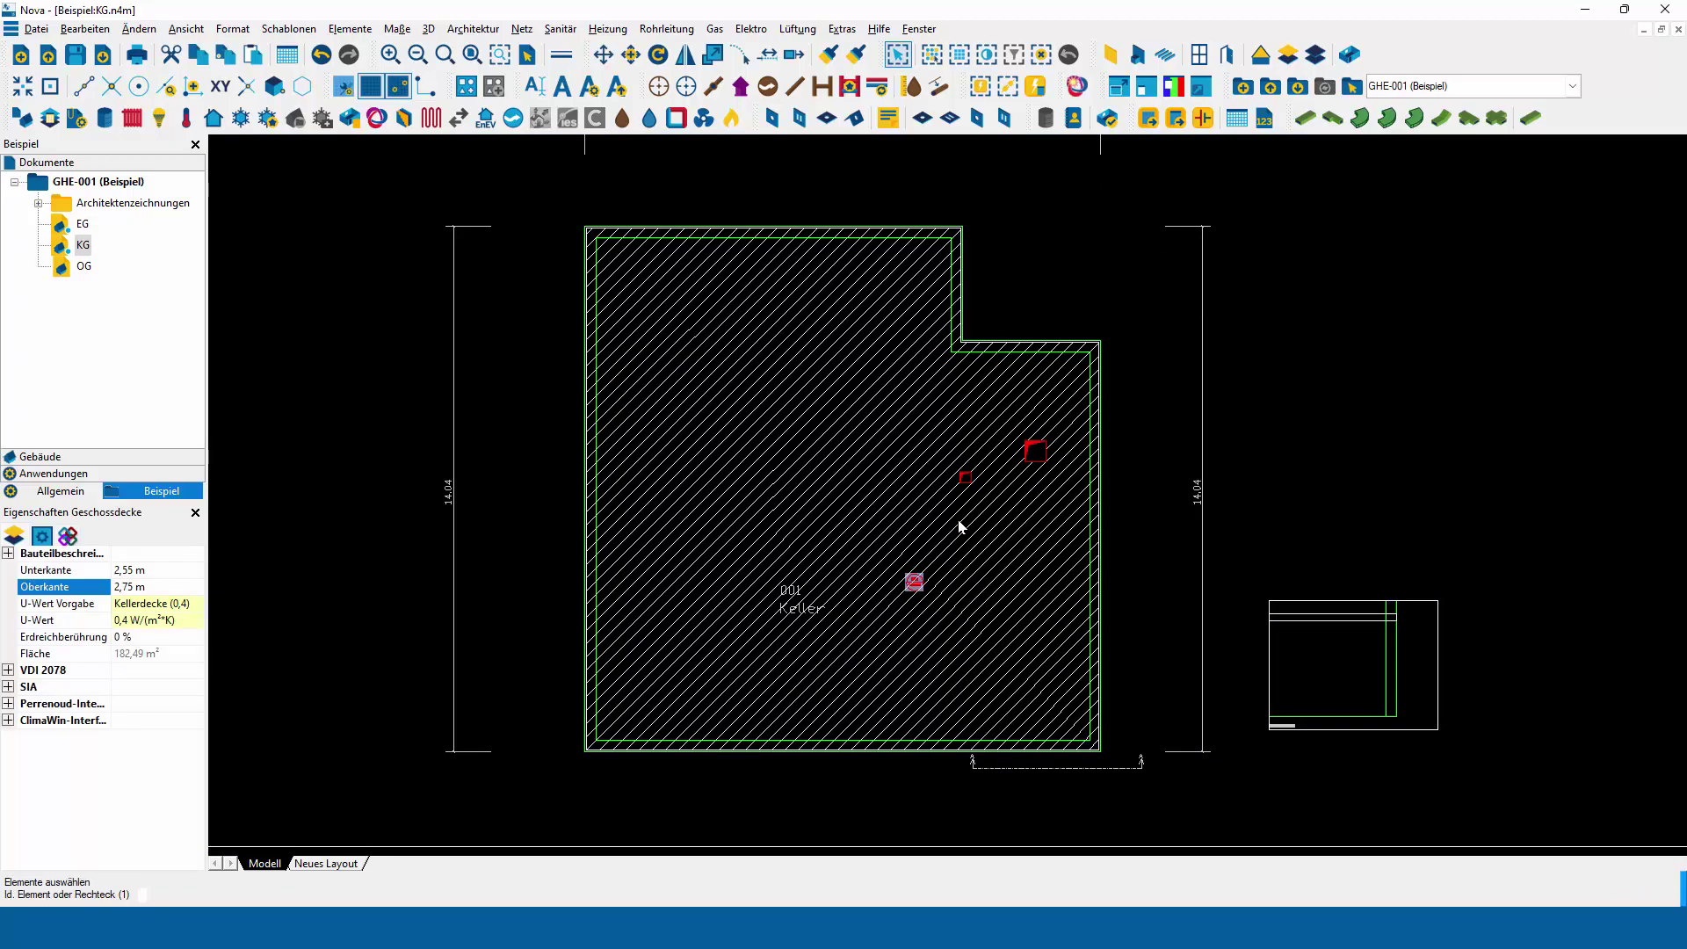
Select the large and small slab openings to check their sizes.
left_click(1074, 294)
scroll(1038, 451, "up", 2)
scroll(1037, 453, "up", 1)
left_click(1035, 455)
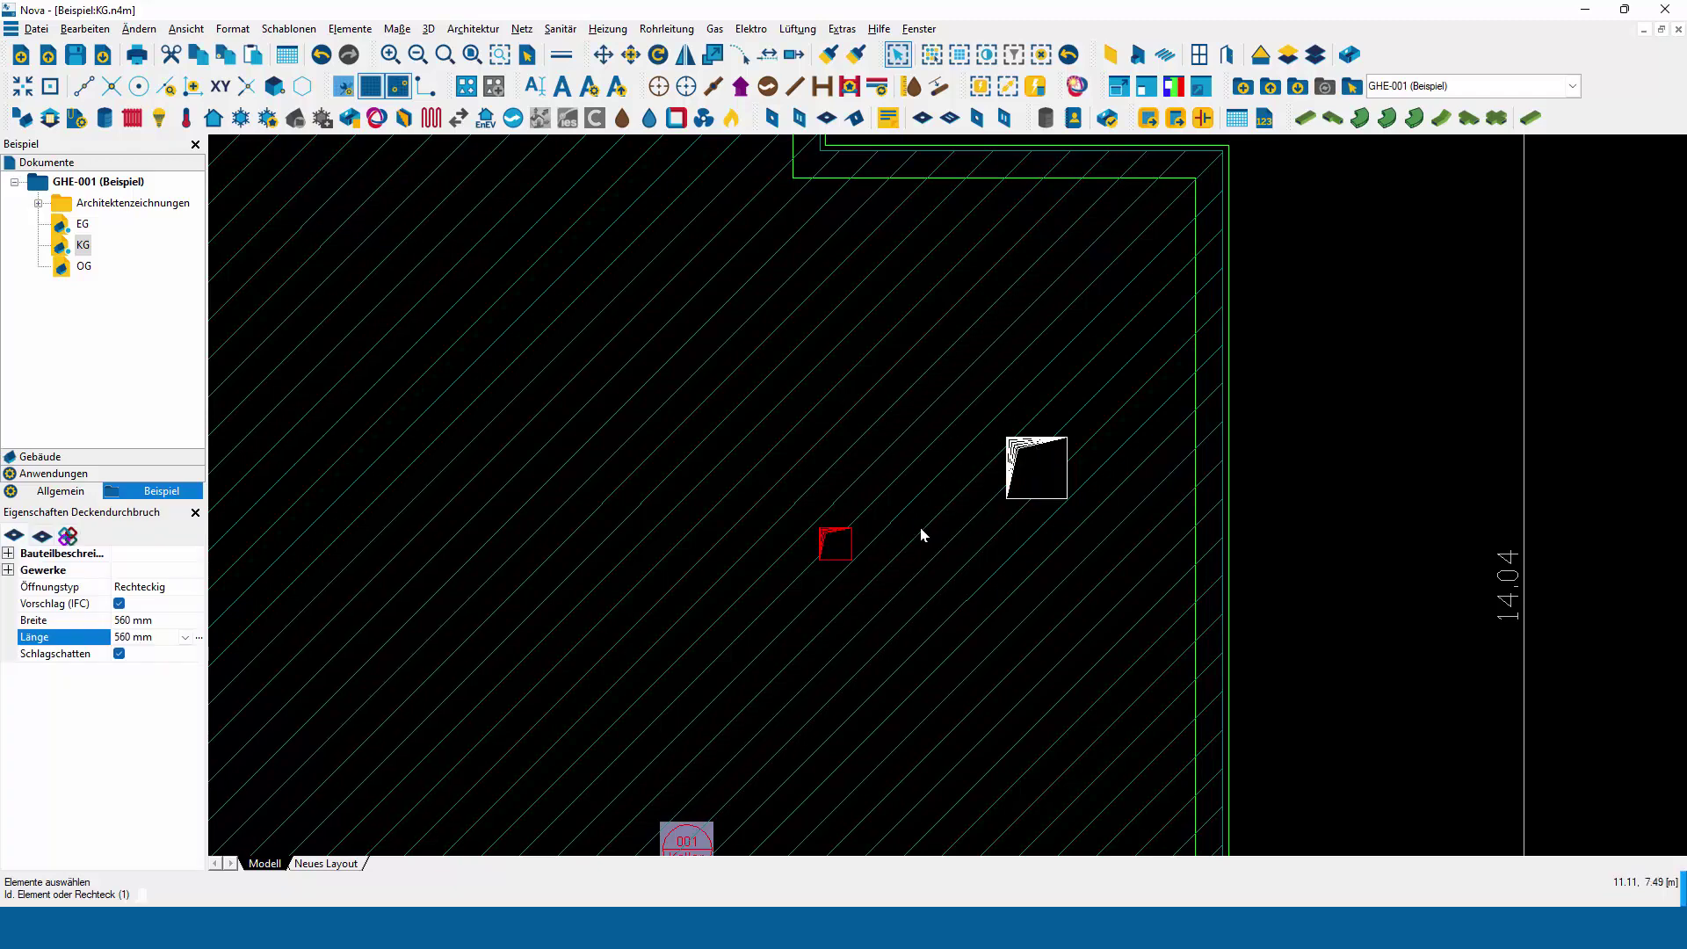
left_click(836, 542)
scroll(1122, 565, "down", 1)
scroll(1125, 562, "down", 1)
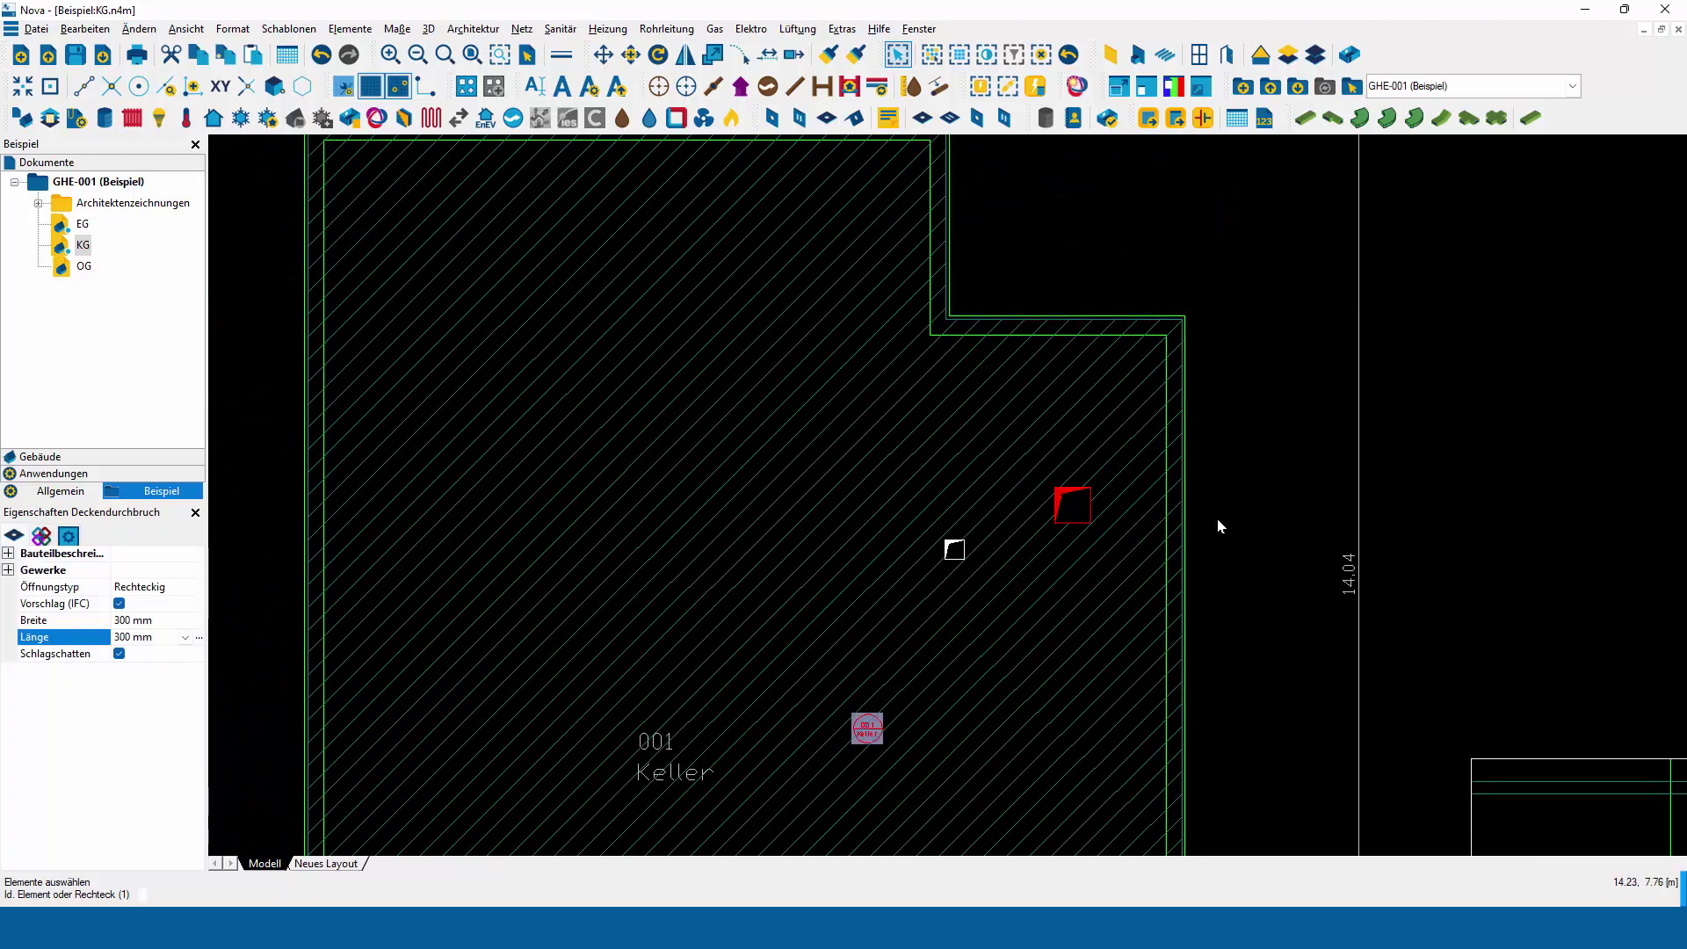
key("Escape")
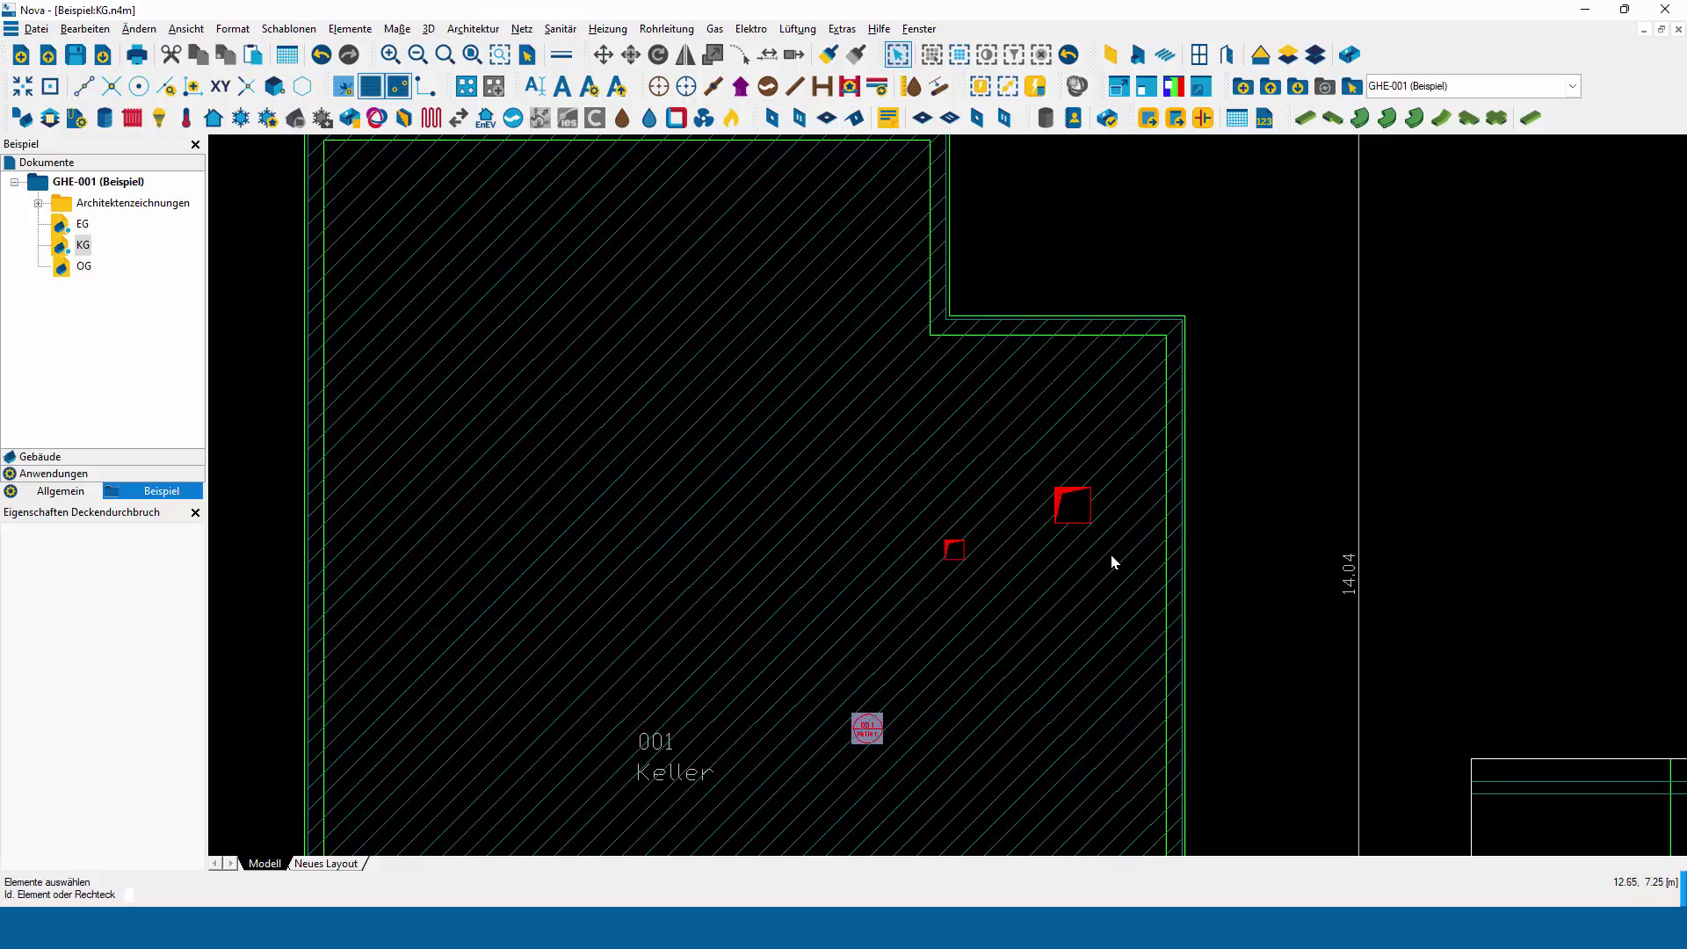
Recheck the 560 × 560 mm opening and centre the plan on both openings.
left_click(1074, 499)
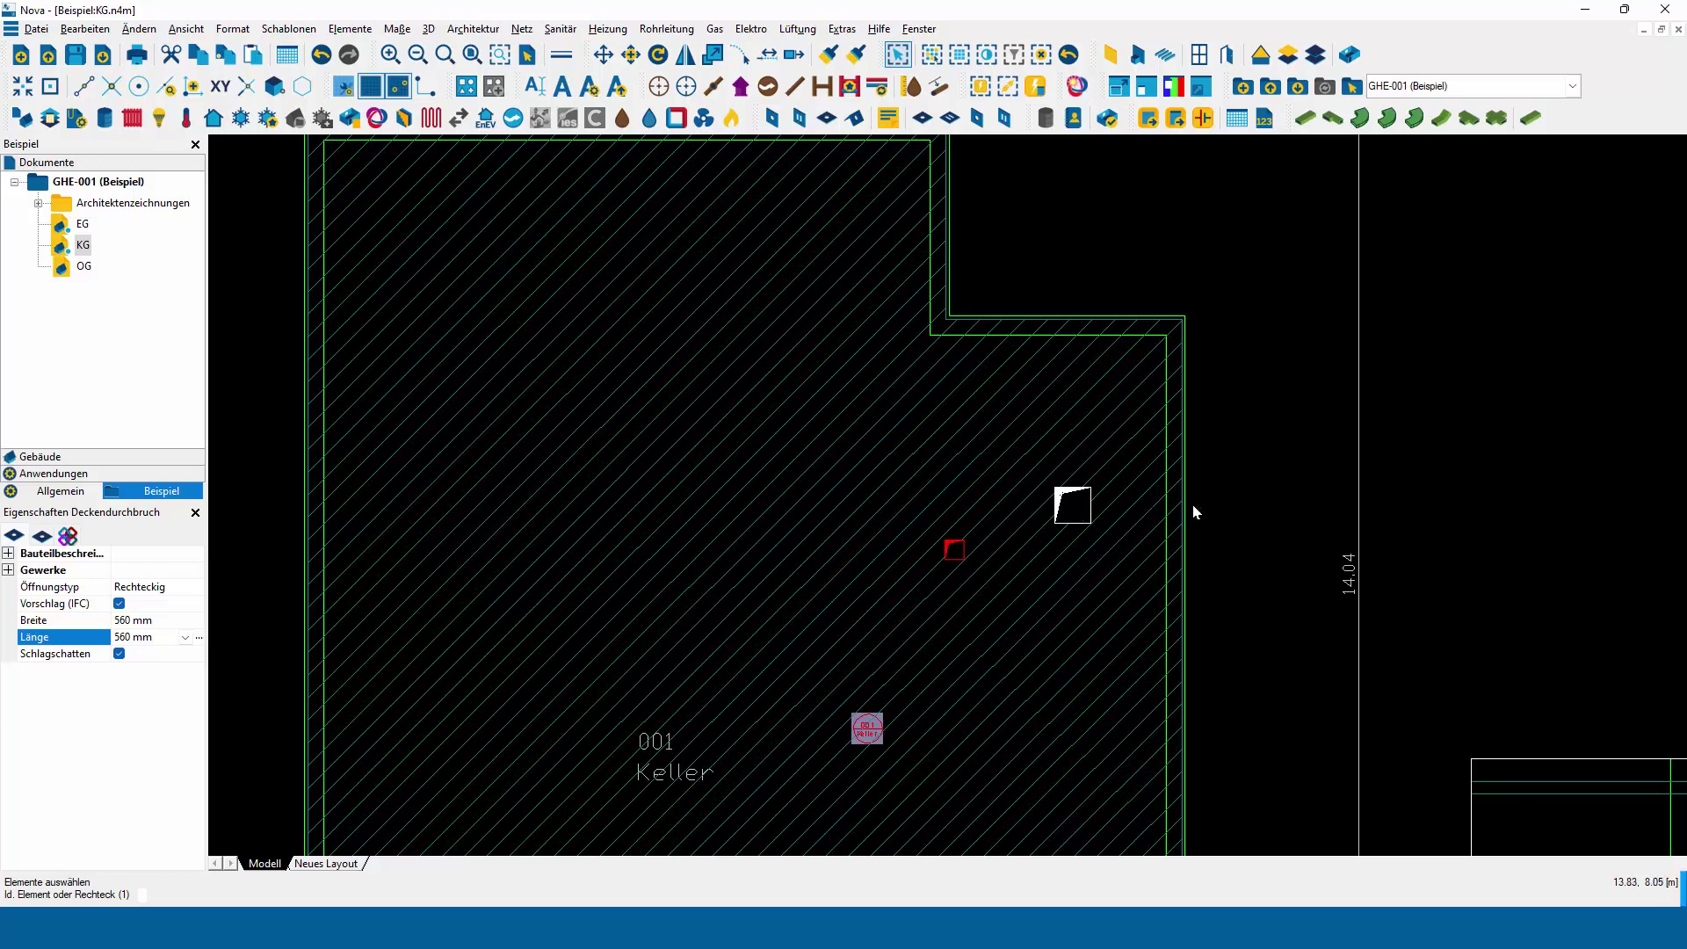
scroll(1206, 512, "down", 1)
scroll(1206, 513, "down", 2)
scroll(1206, 512, "down", 1)
key("Escape")
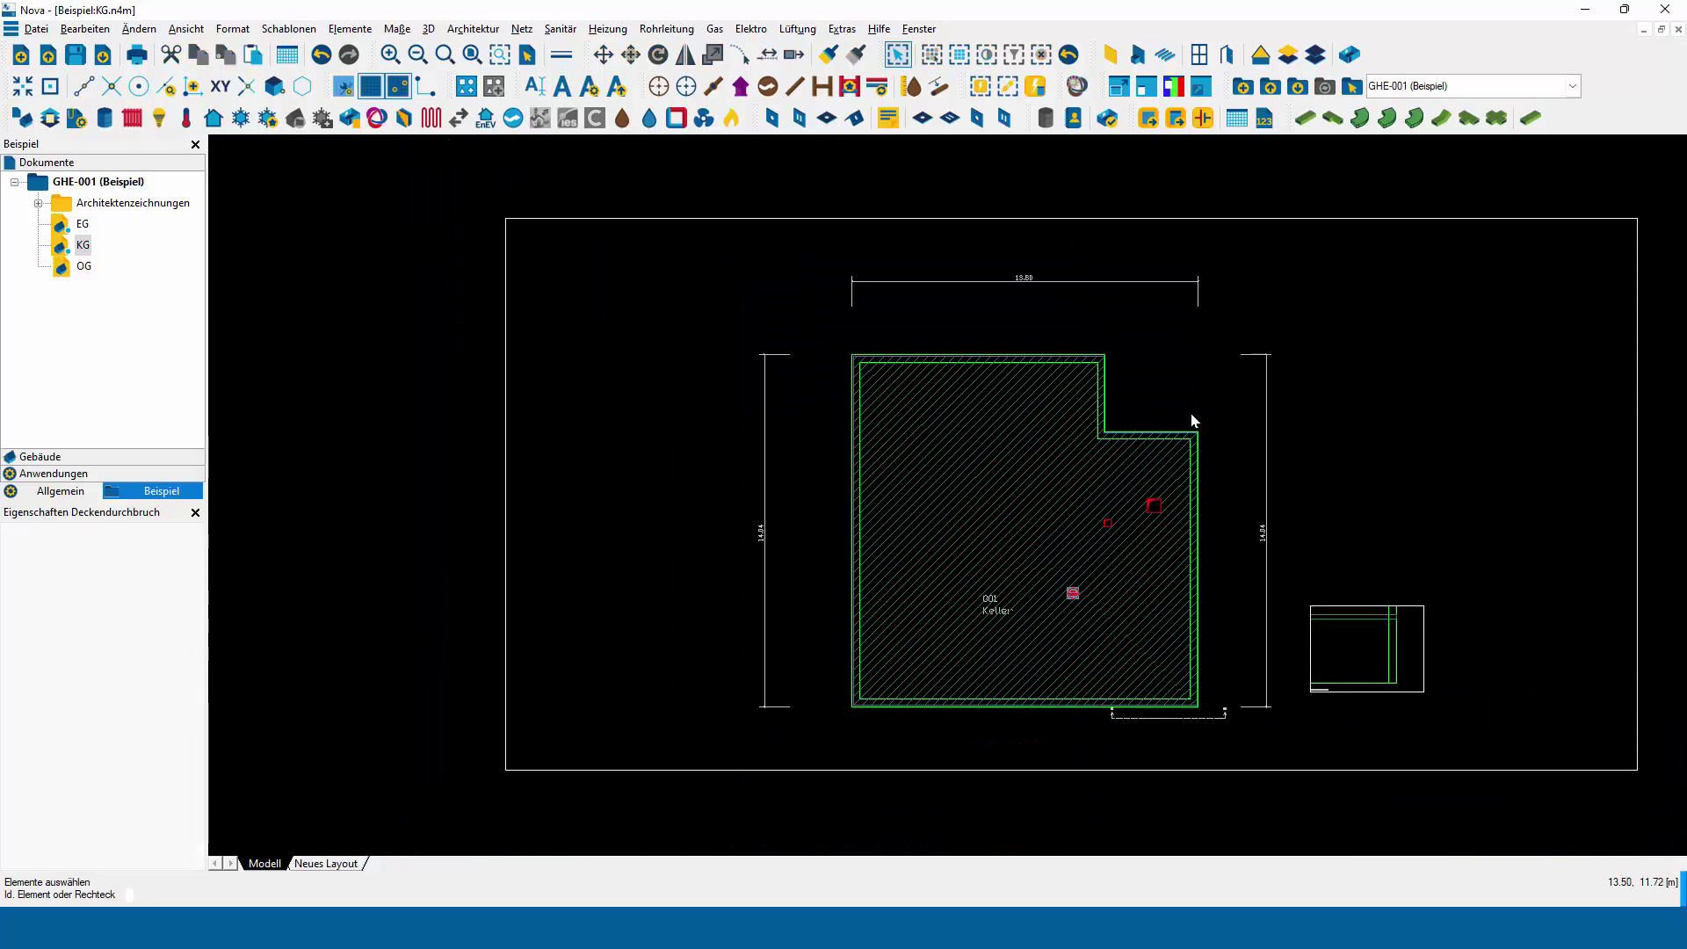
scroll(1333, 420, "up", 1)
scroll(1314, 486, "up", 1)
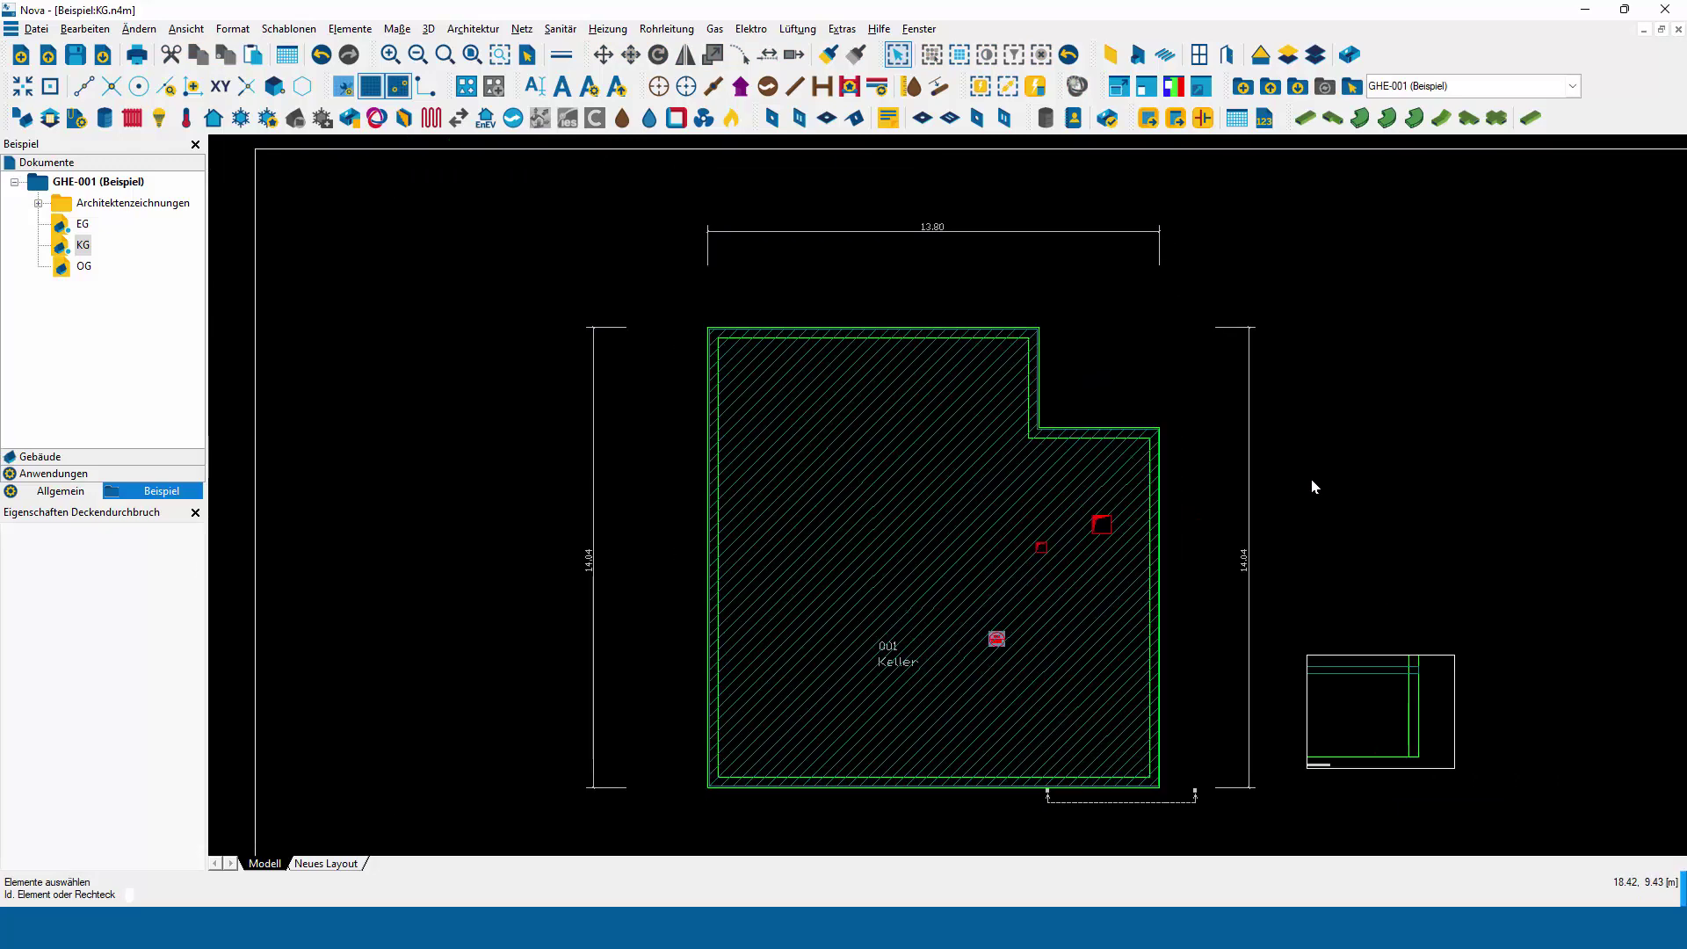
scroll(1119, 538, "up", 1)
scroll(1119, 532, "up", 3)
scroll(1122, 533, "up", 1)
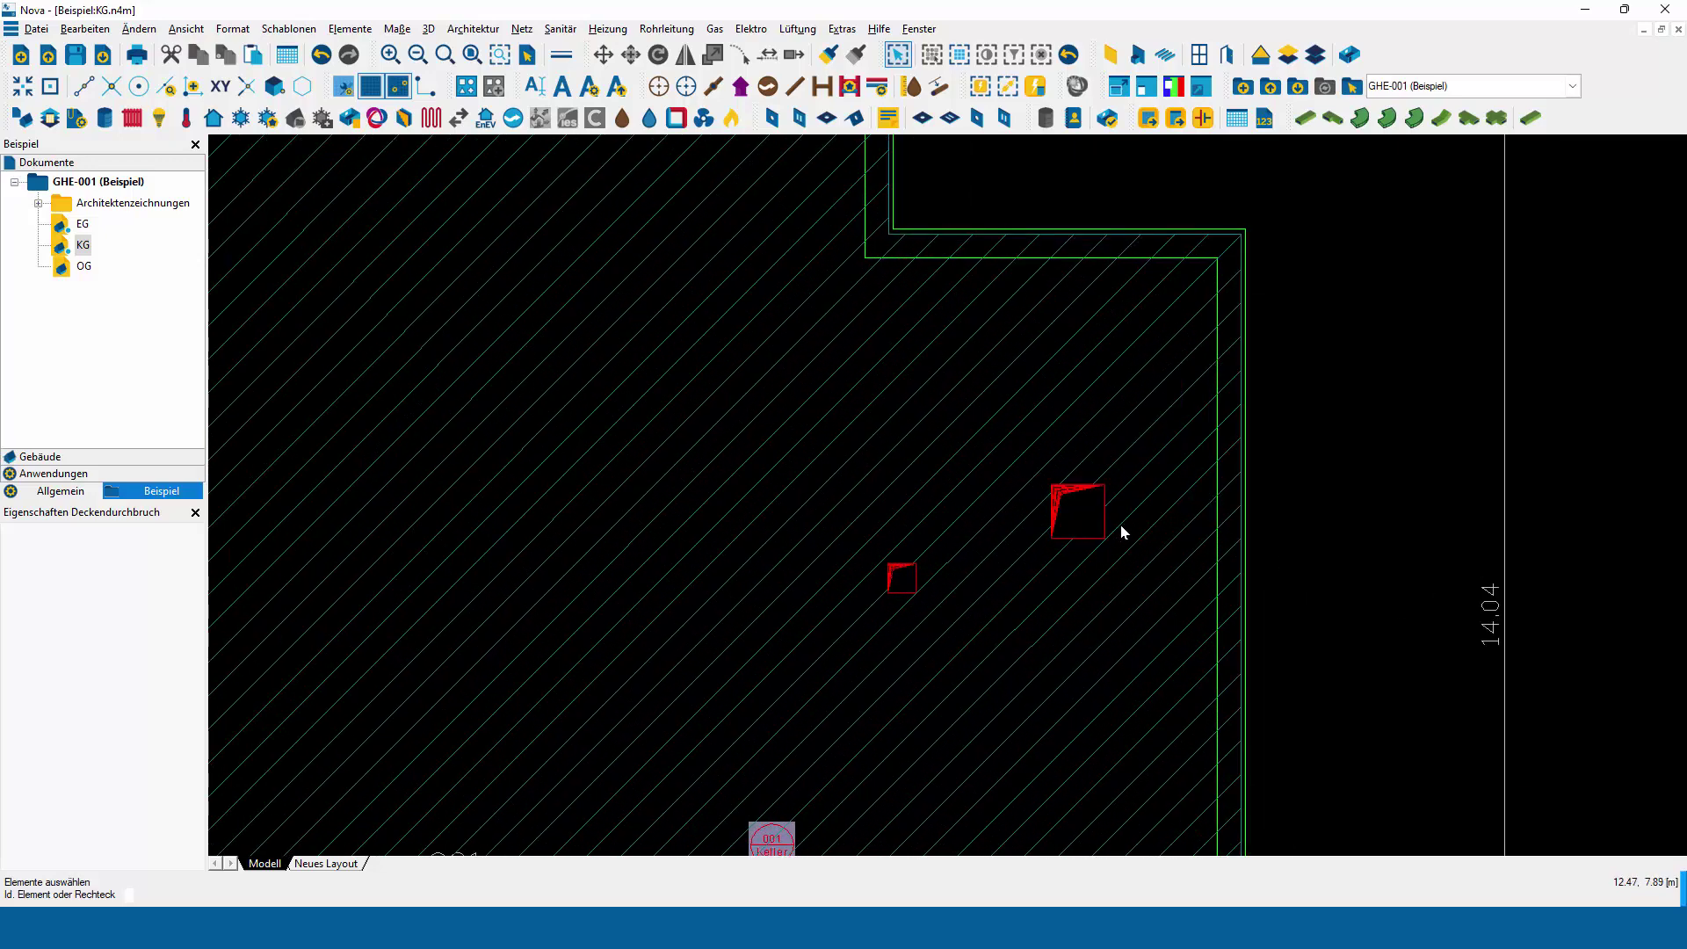
middle_click_drag(1122, 532, 967, 546)
left_click(473, 29)
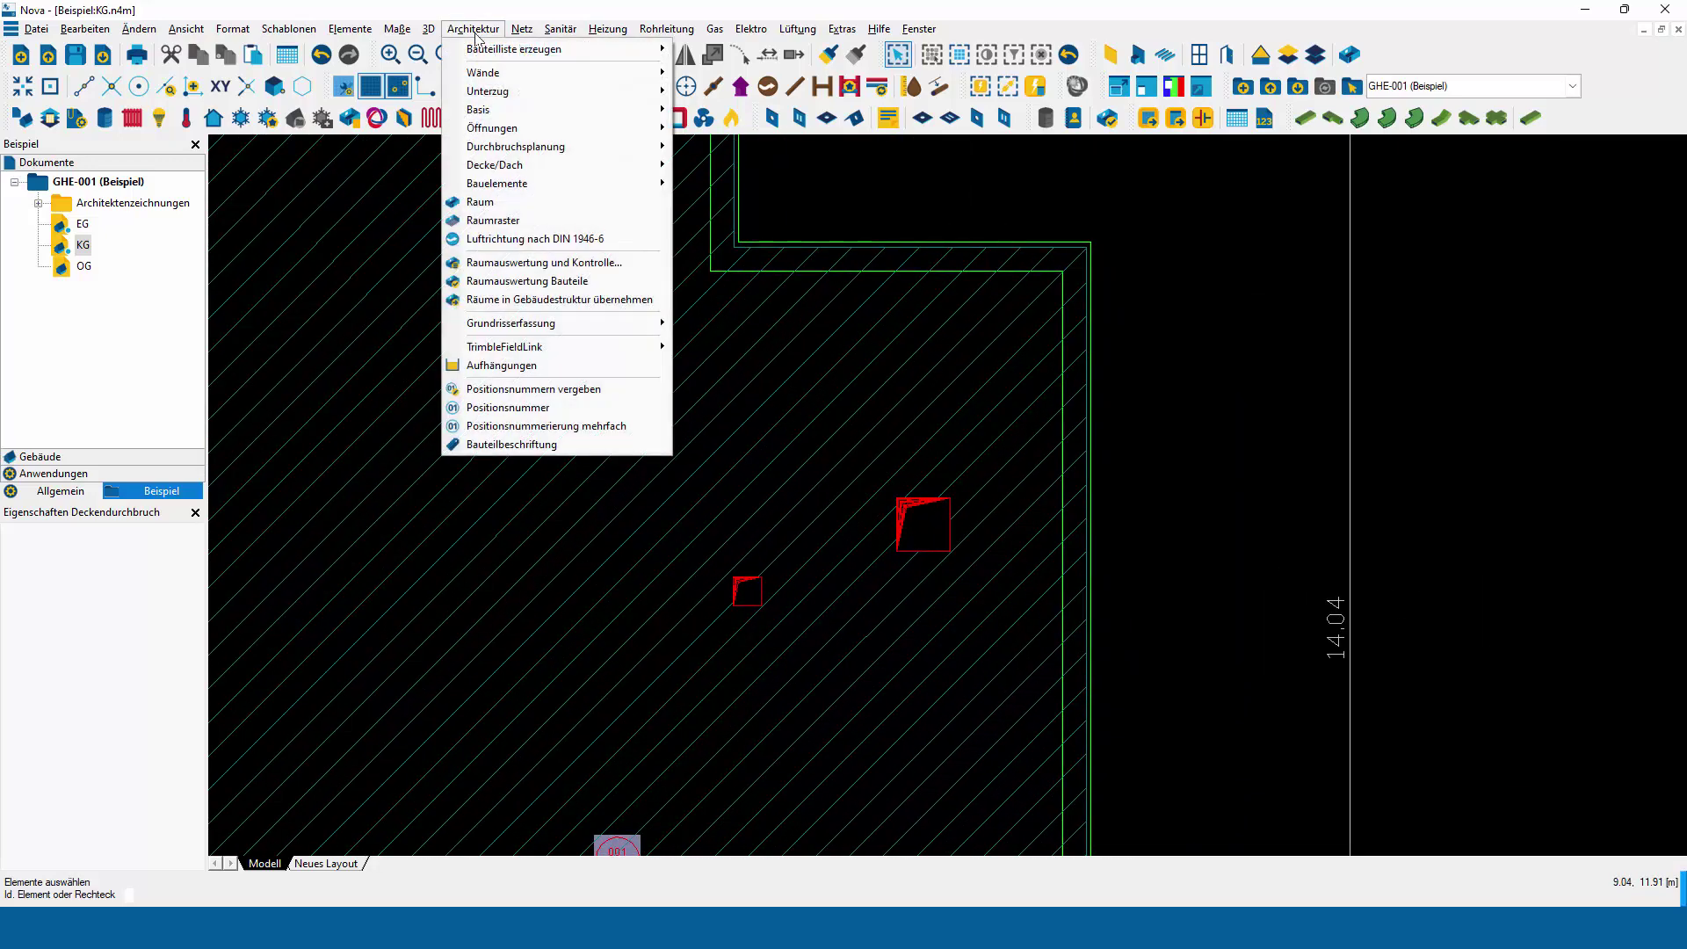
mouse_move(515, 146)
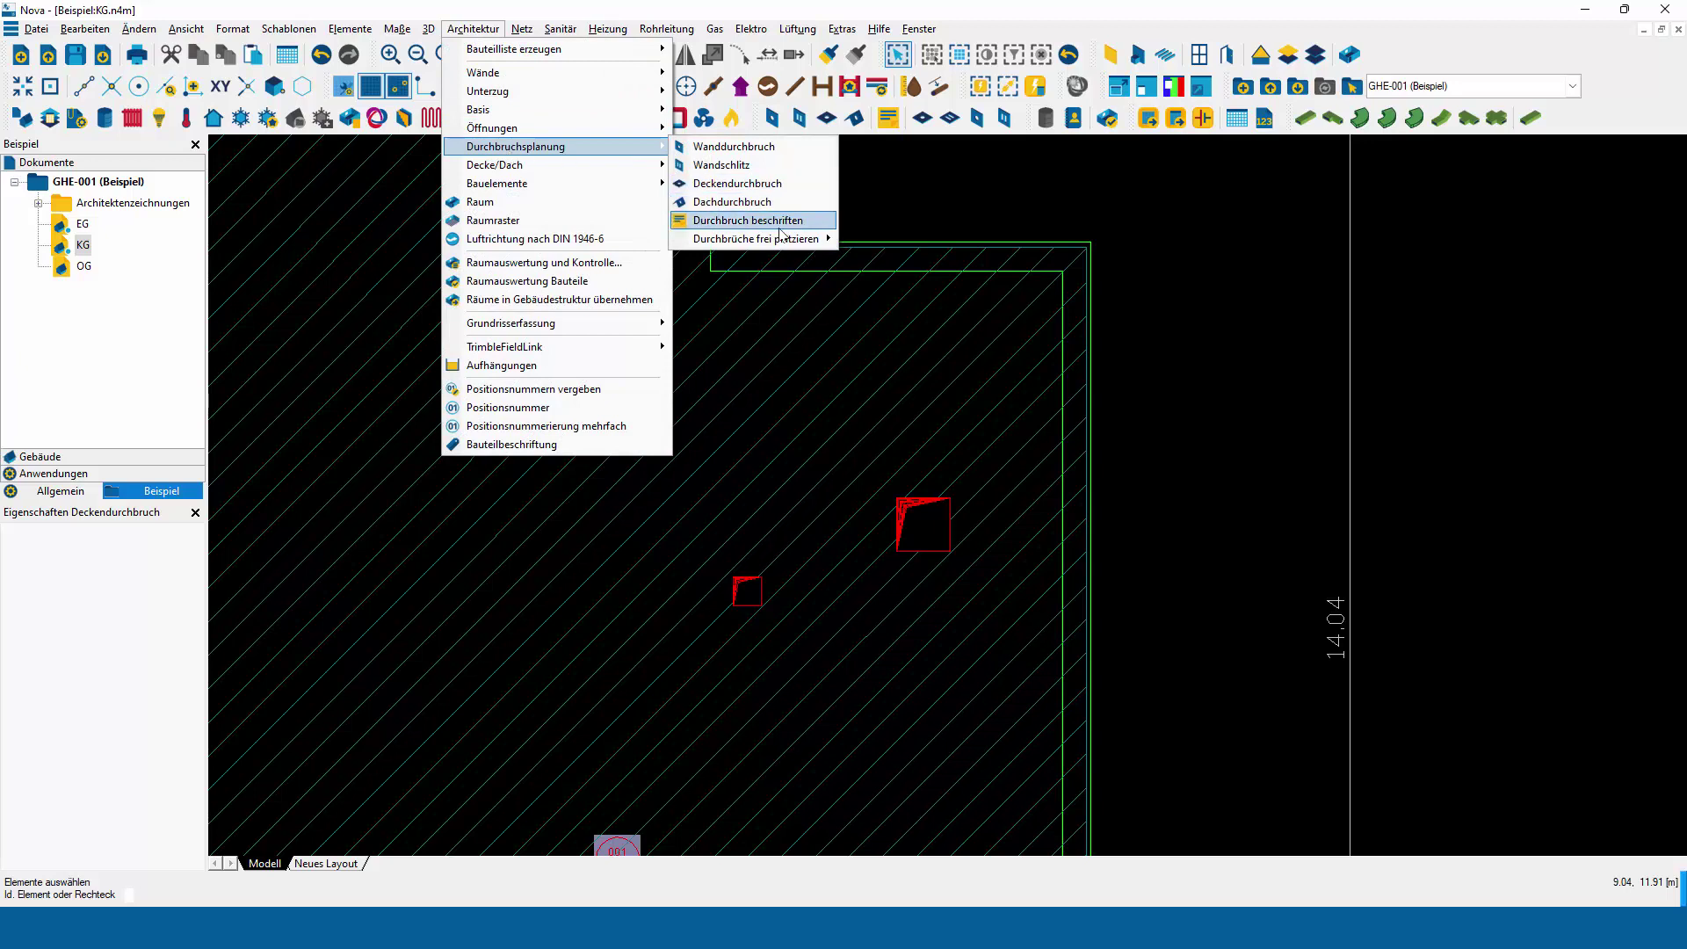
Tag the large opening with a DD 560/560 leader label and select it.
left_click(1024, 194)
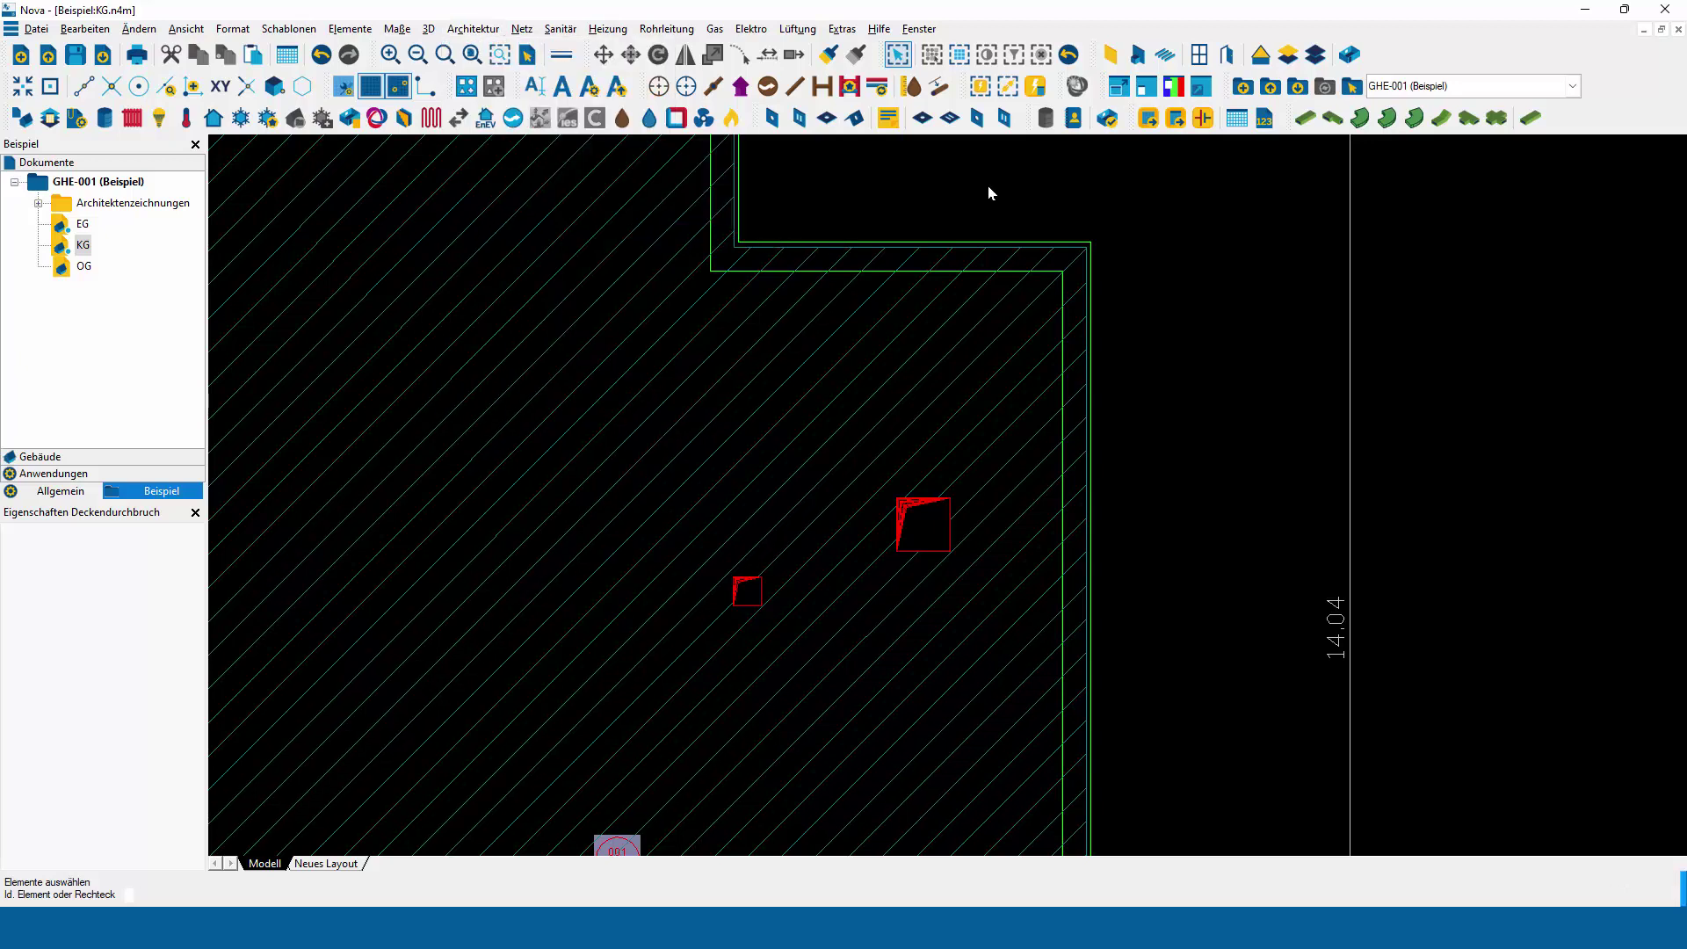
left_click(890, 120)
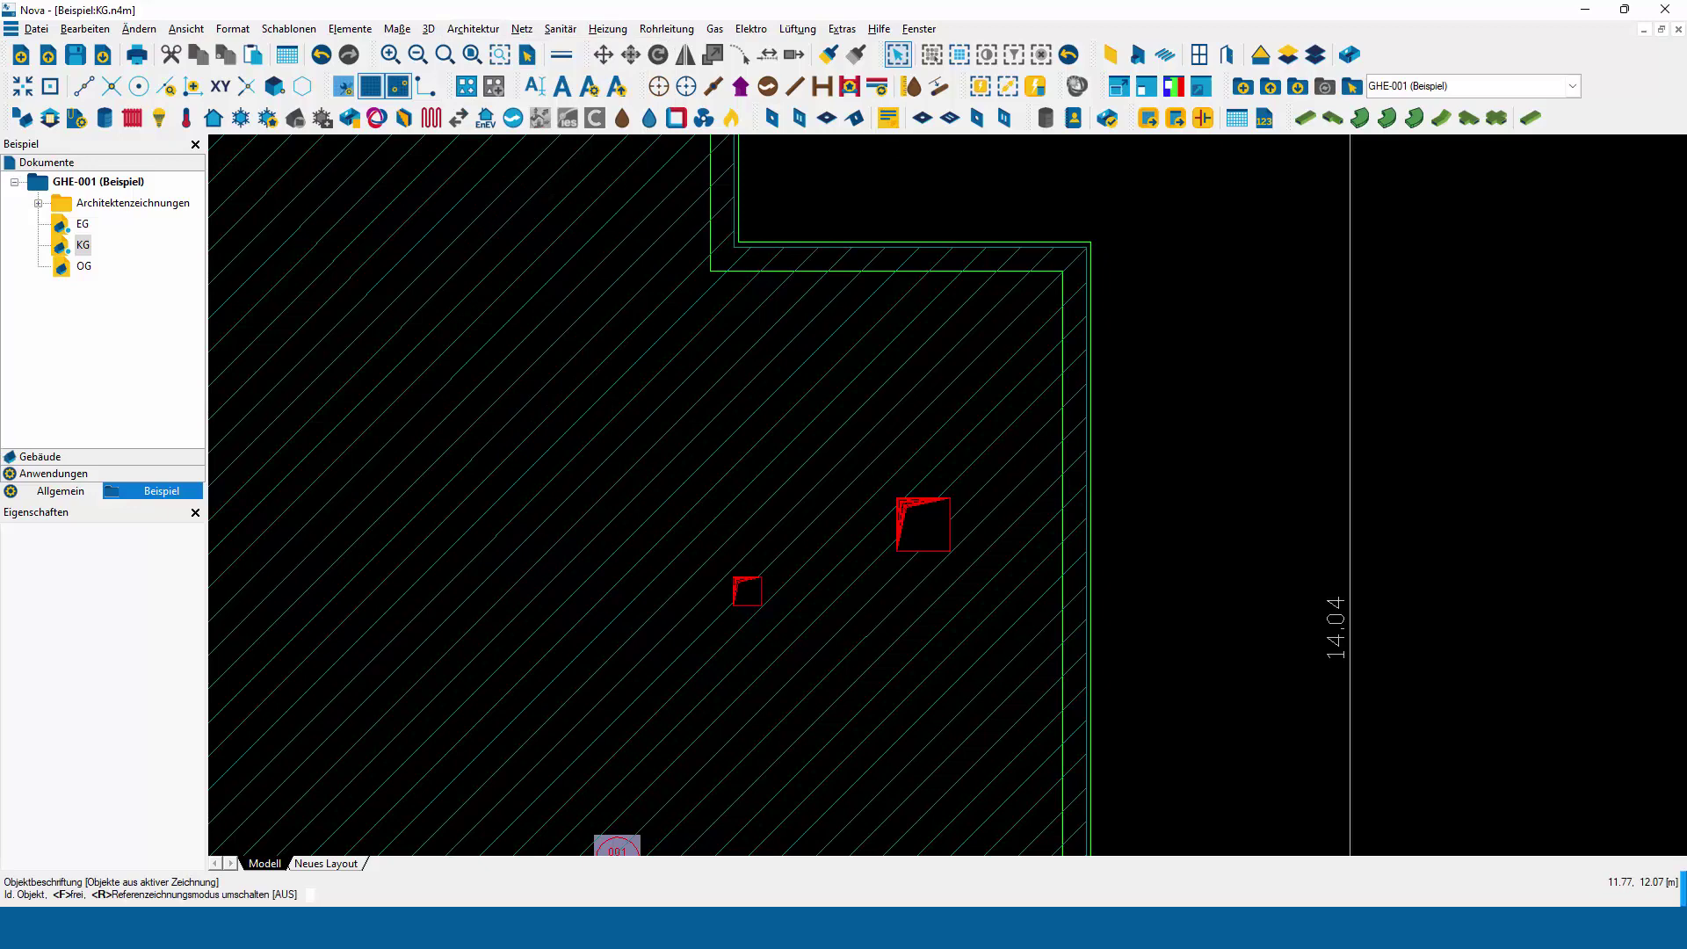
left_click(921, 497)
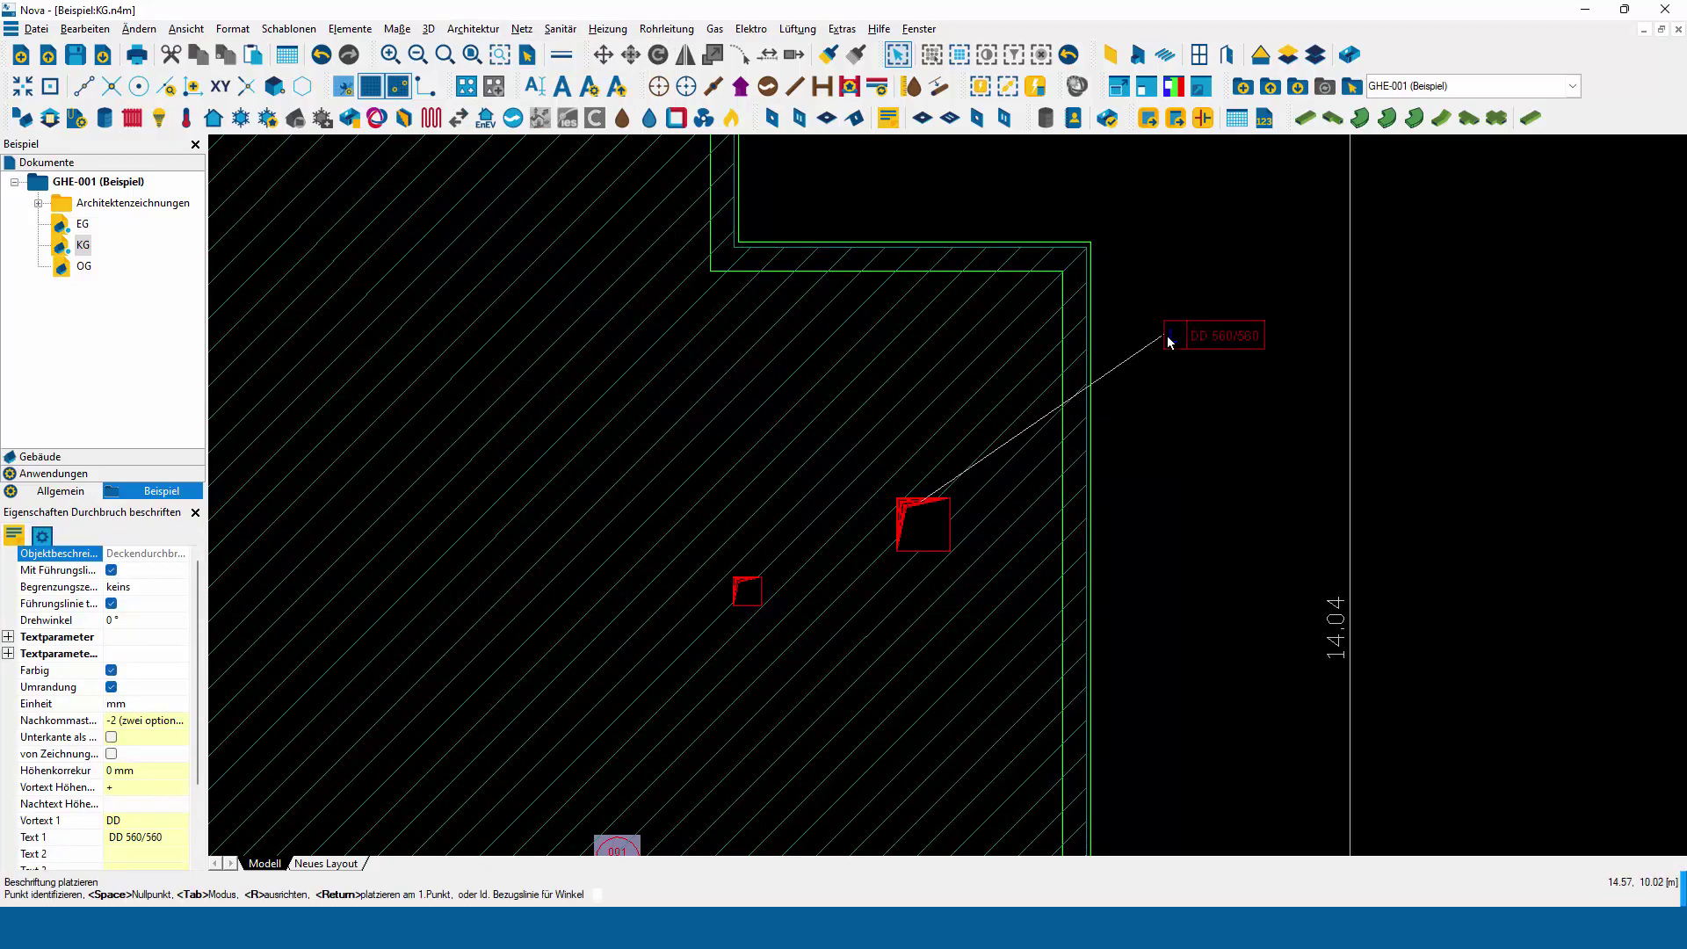
left_click(1165, 348)
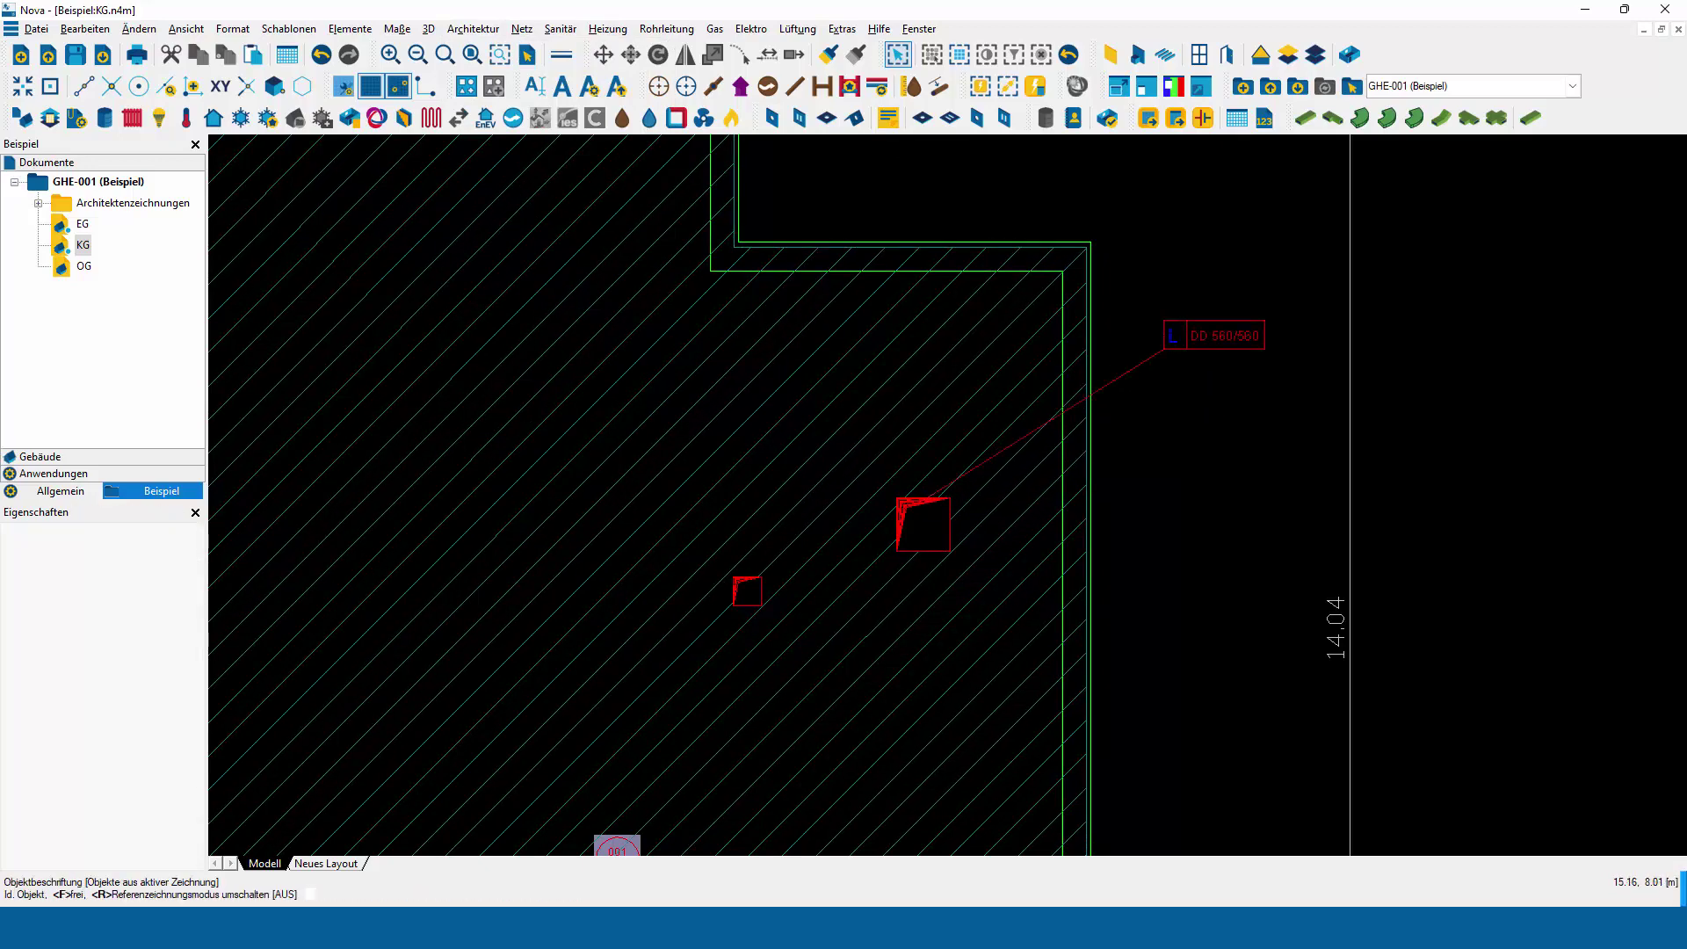
key("Escape")
left_click(1193, 345)
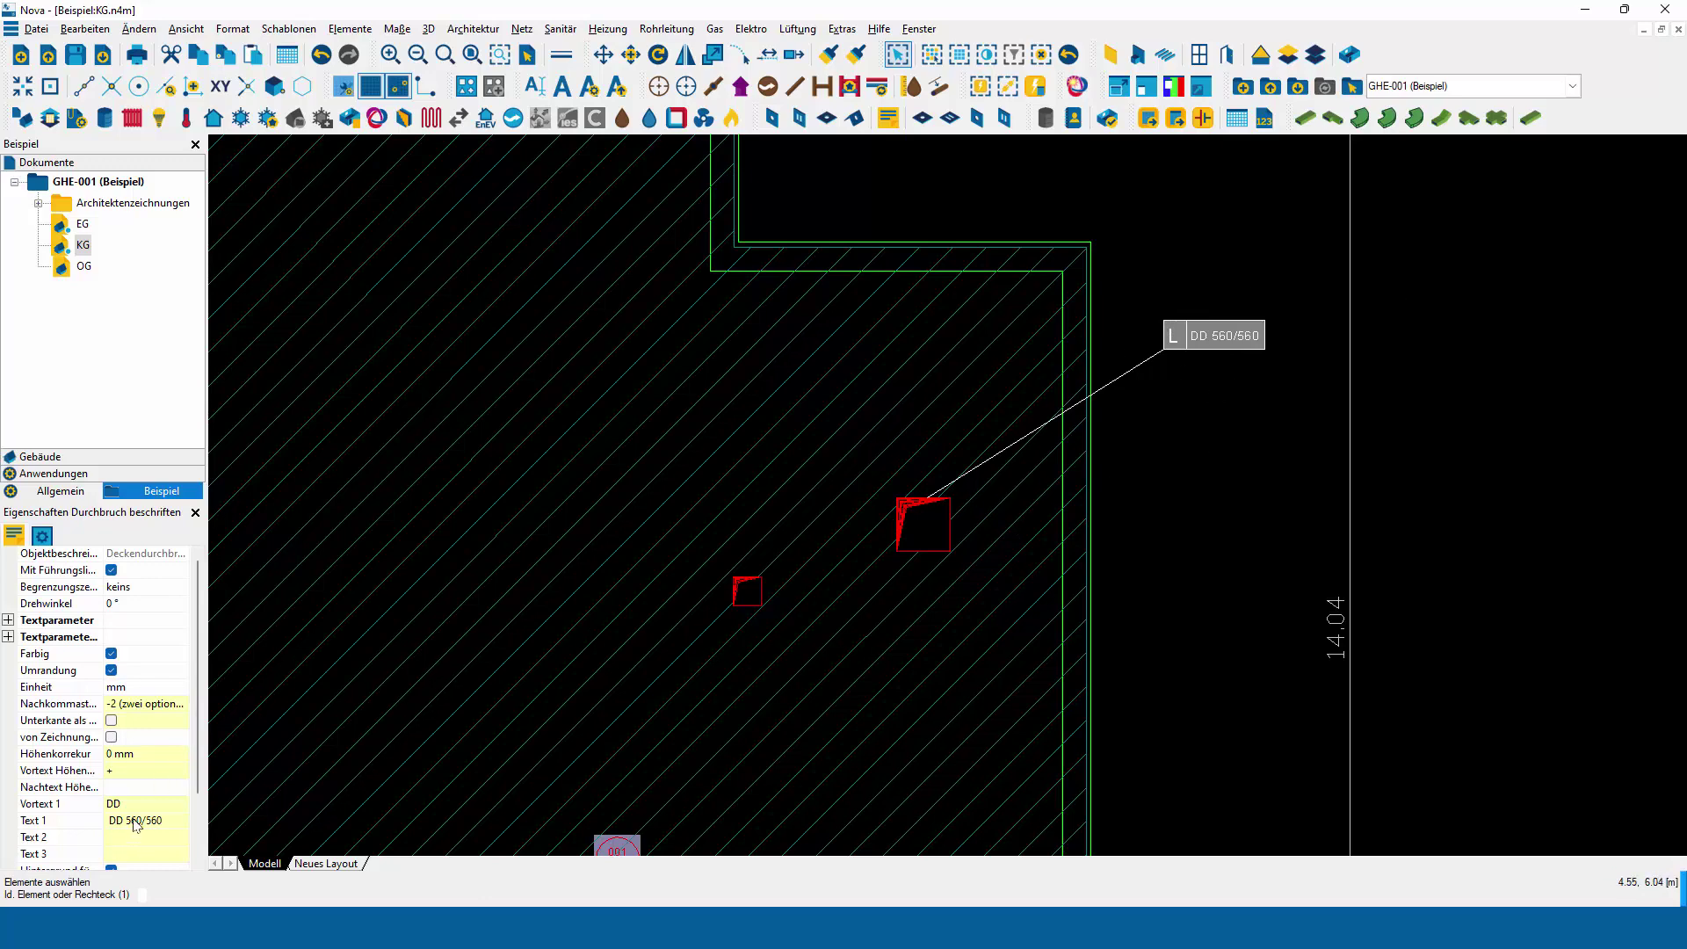
Change the label's Vortext 1 prefix from DD to BD.
left_click(50, 805)
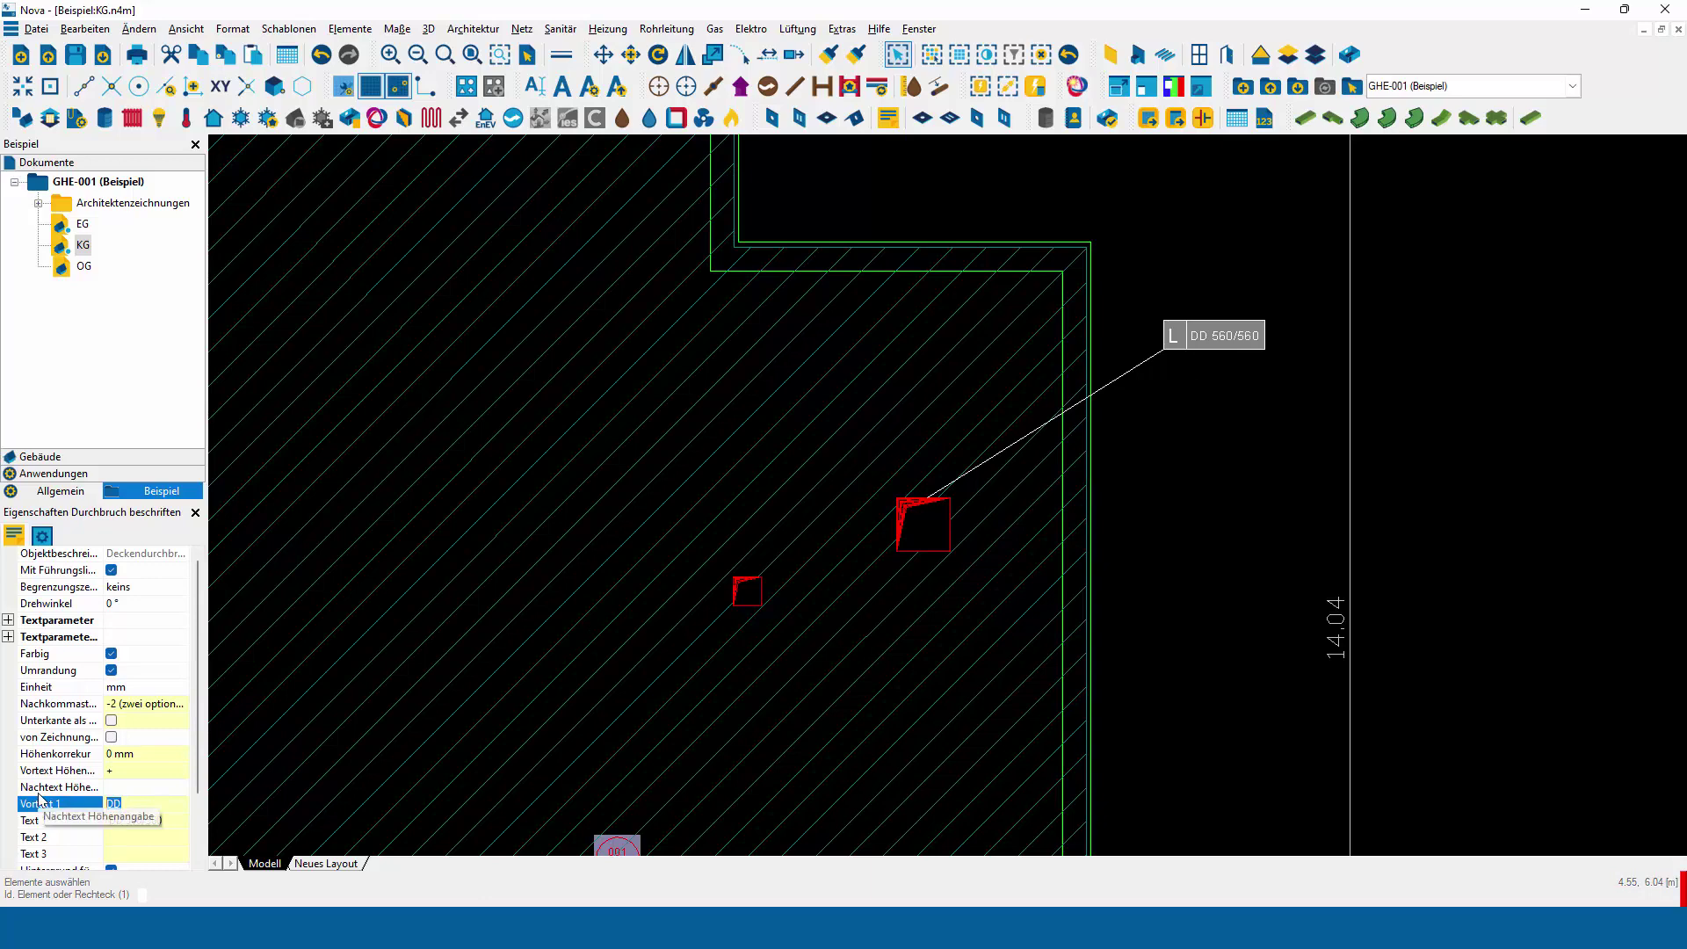
type("BD")
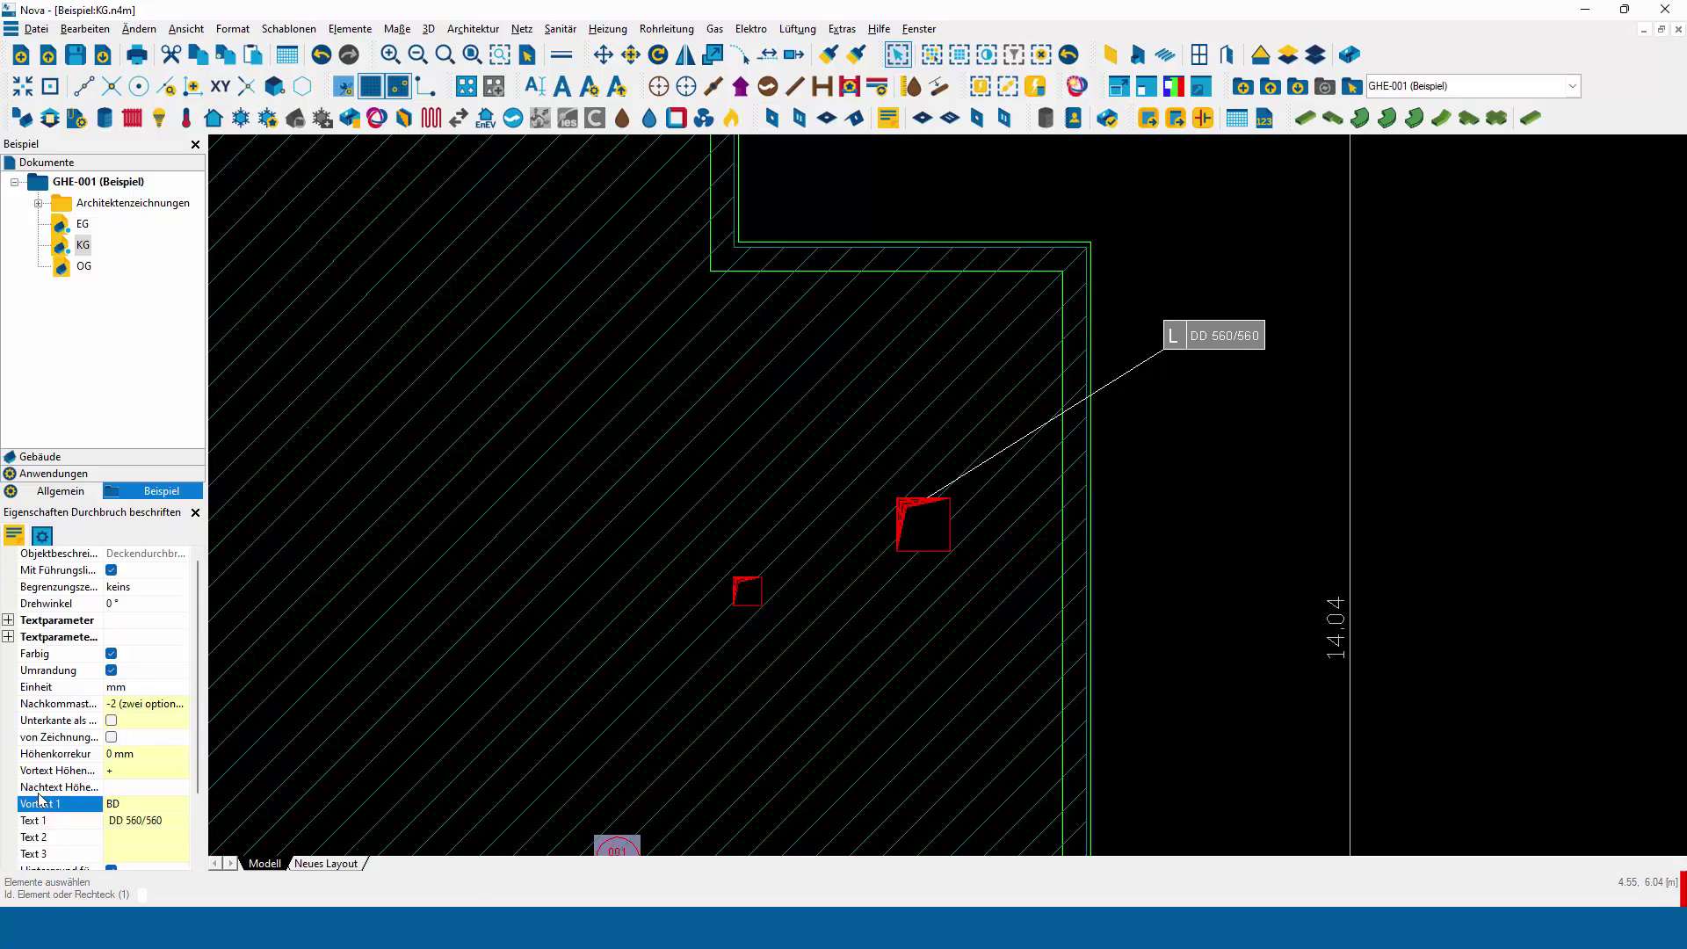
key("Tab")
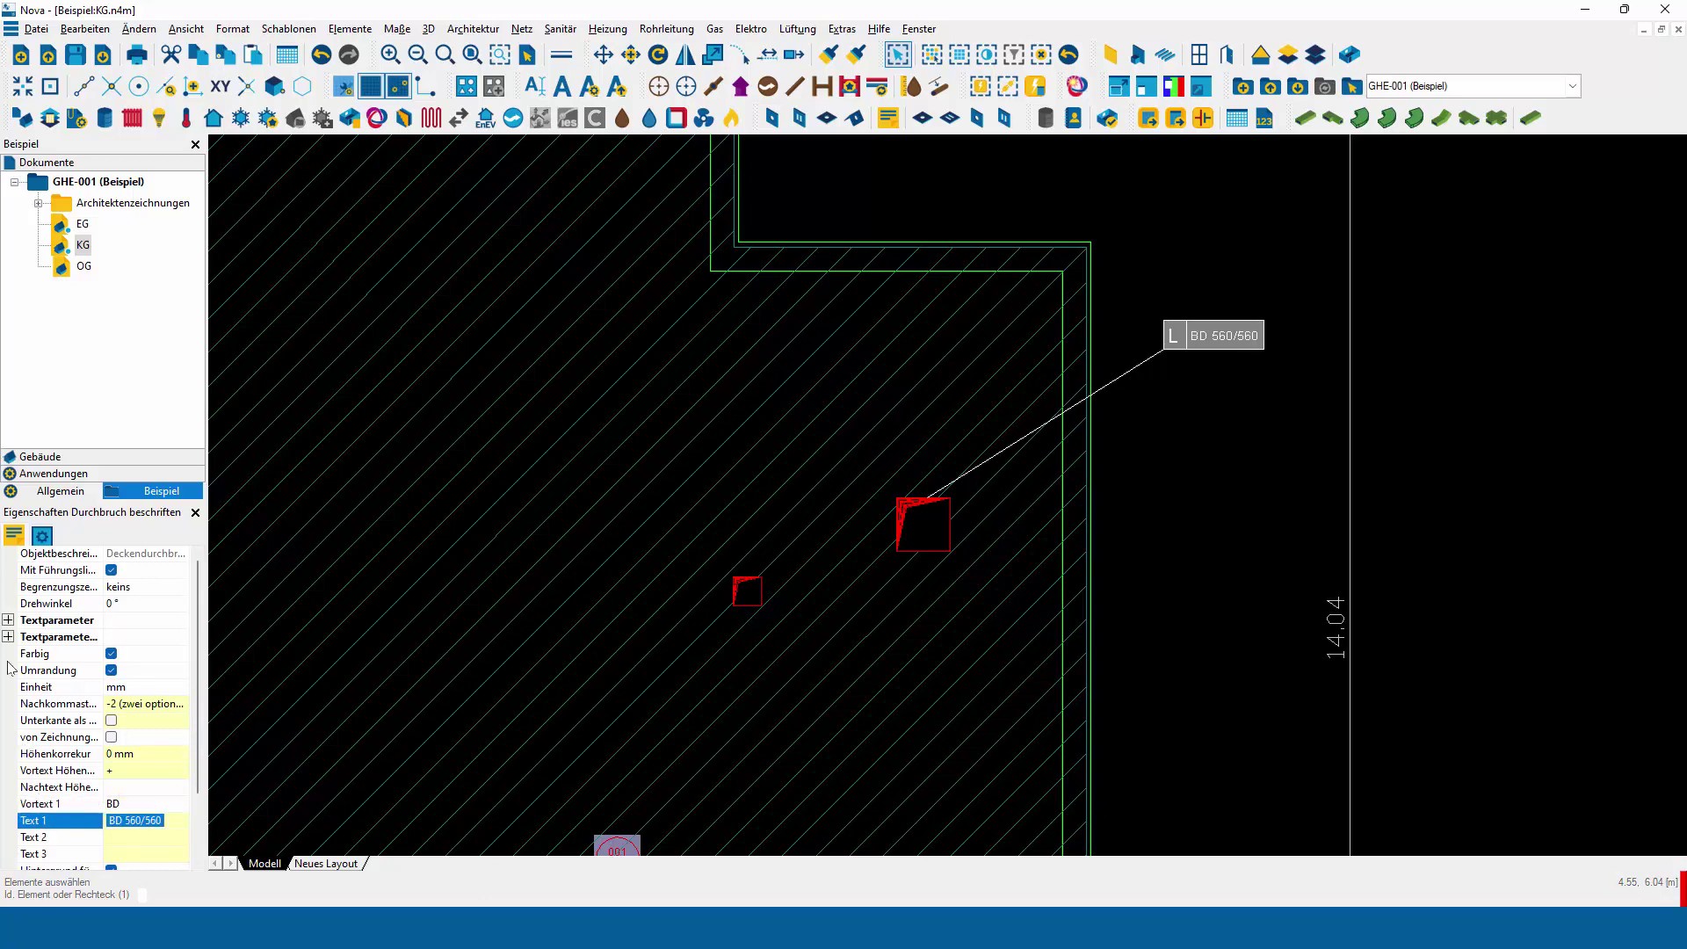